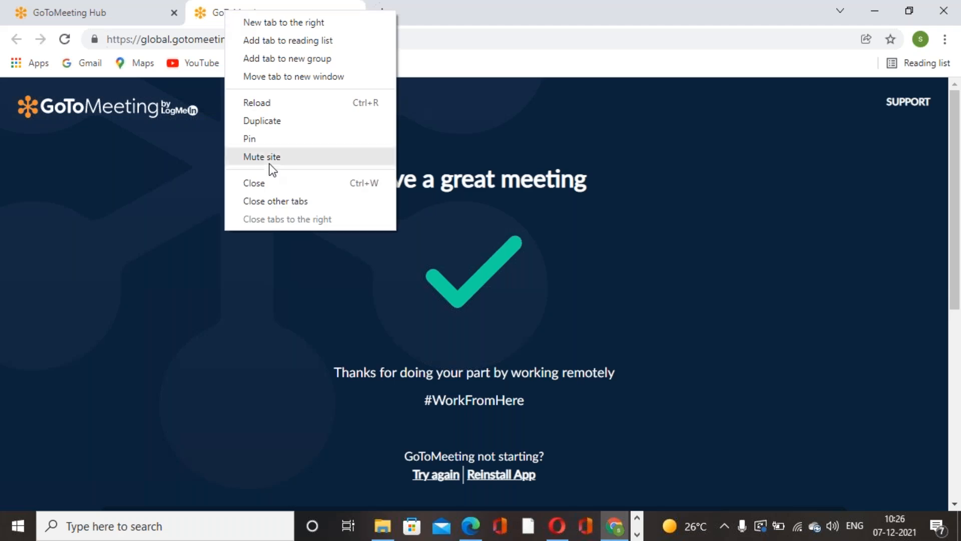
Step: Close the meeting launch page, open developer.servicenow.com in a new browser tab and launch the personal developer instance
left_click(271, 184)
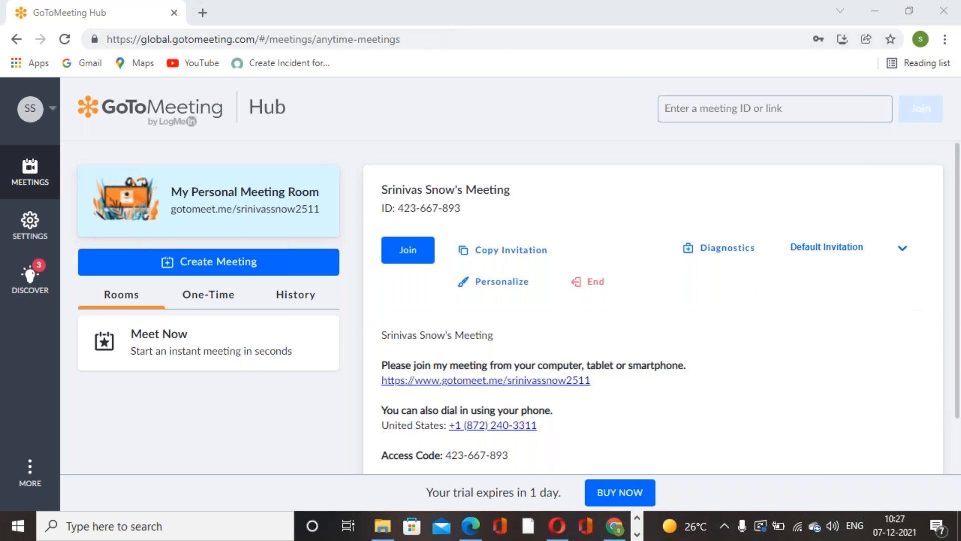
left_click(202, 12)
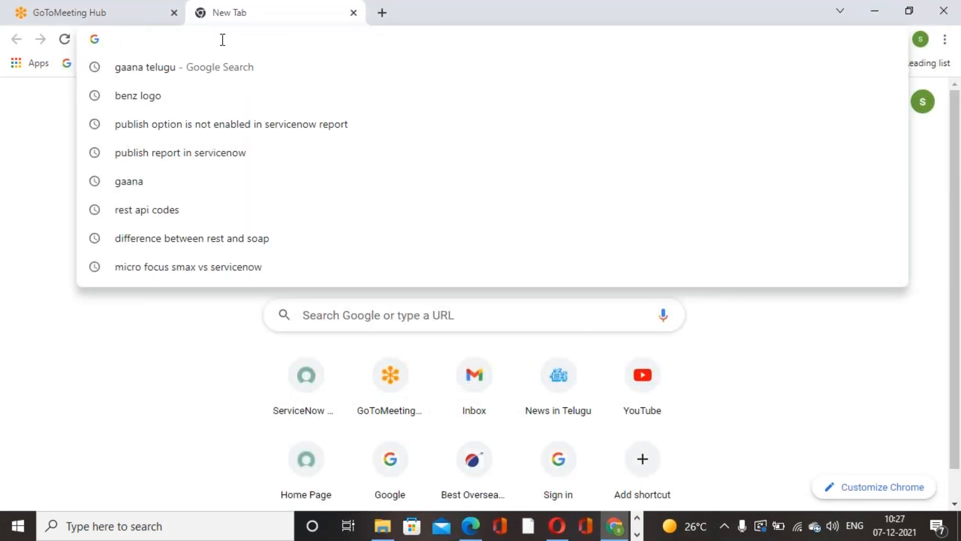
type("dee")
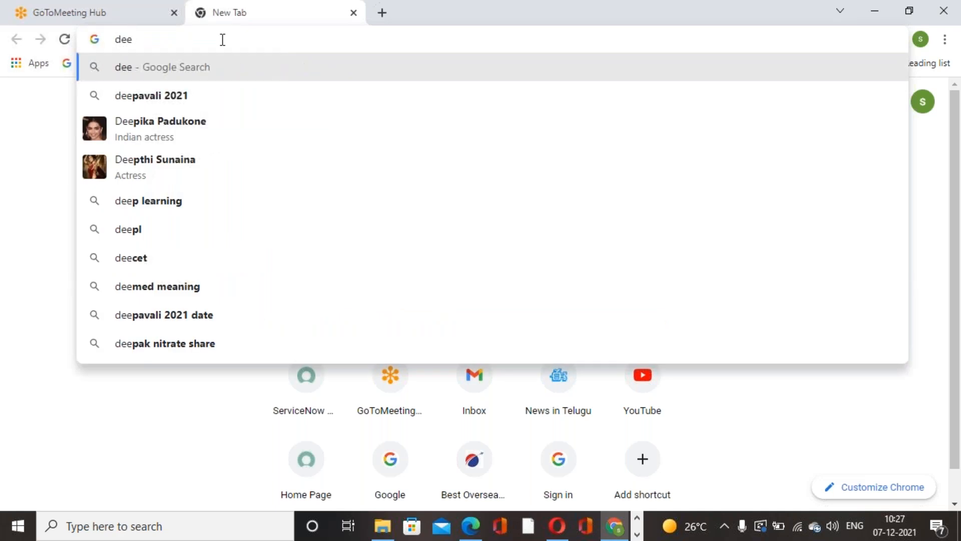
key("BackSpace")
type("veloper.servicenow.com")
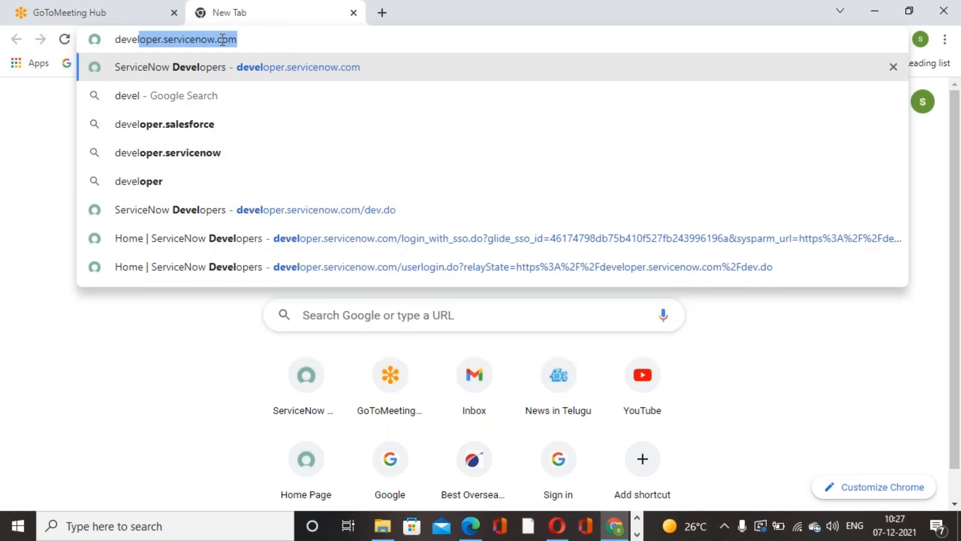
left_click(252, 76)
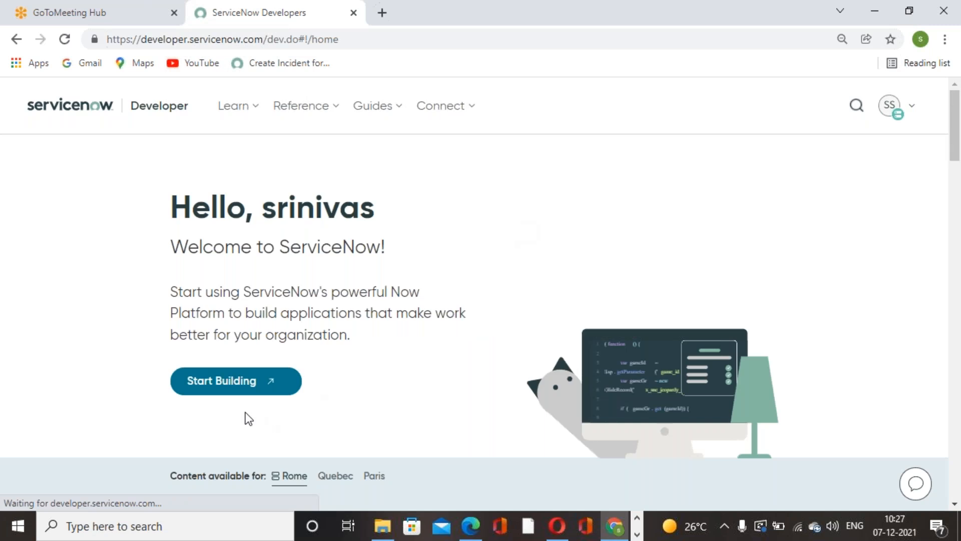
left_click(235, 388)
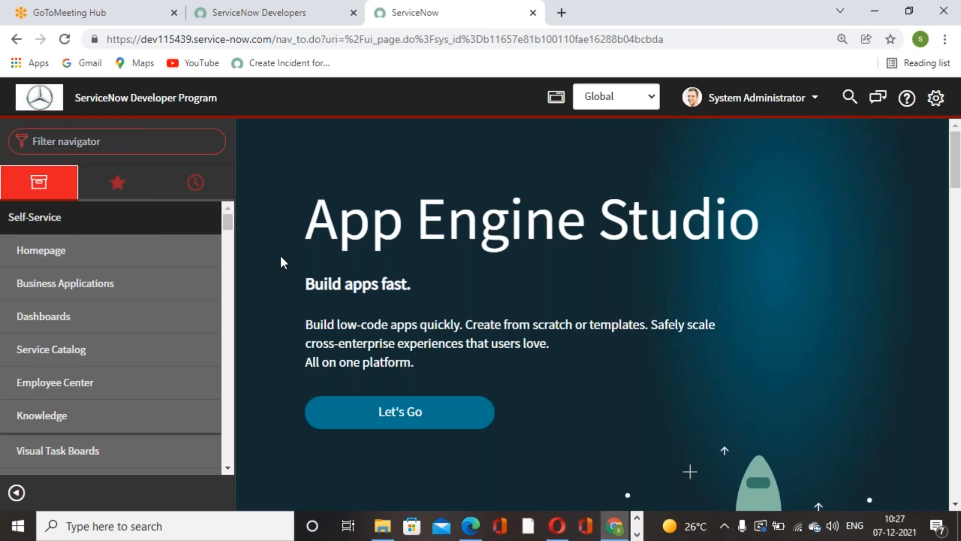
Step: Filter the instance's navigator for "problem" to view the Problem modules, and clear the filter
type("problem")
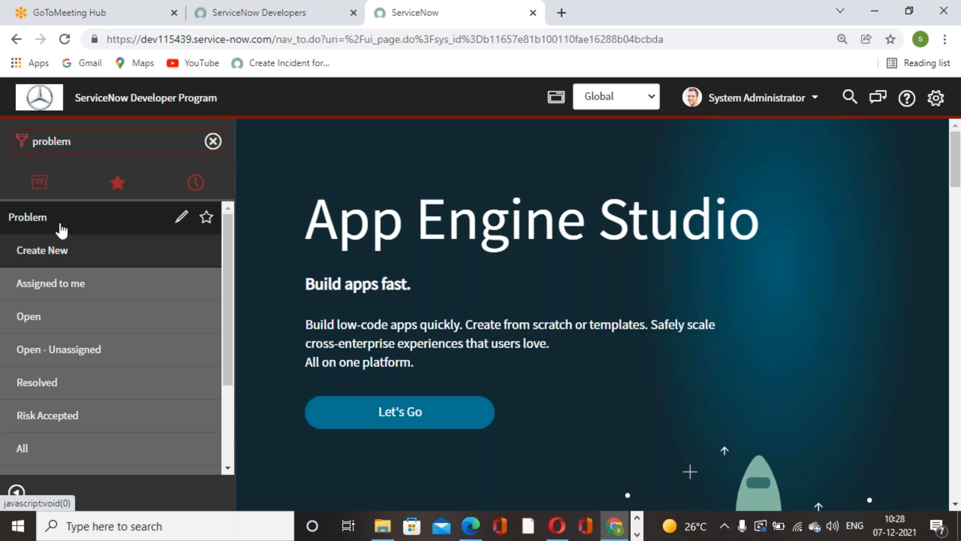
left_click(936, 239)
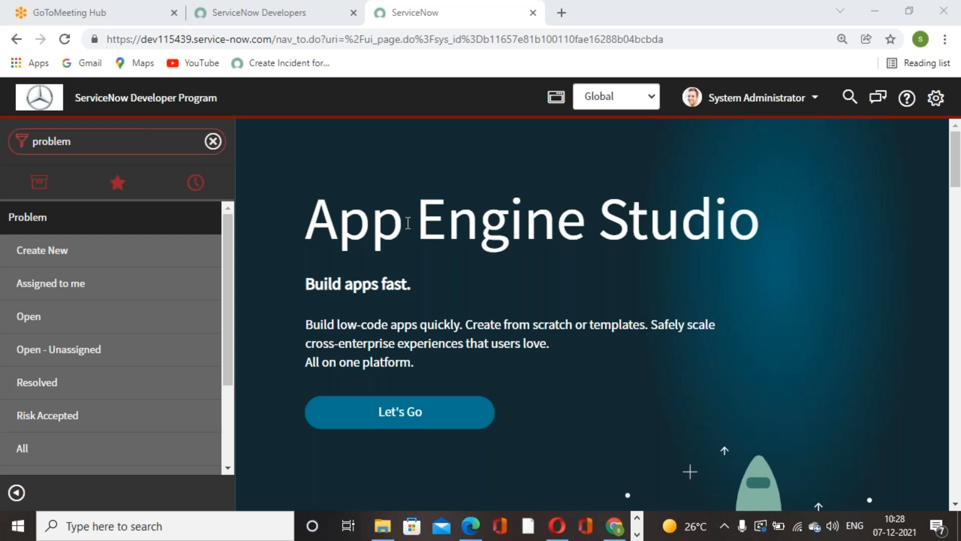
left_click(213, 141)
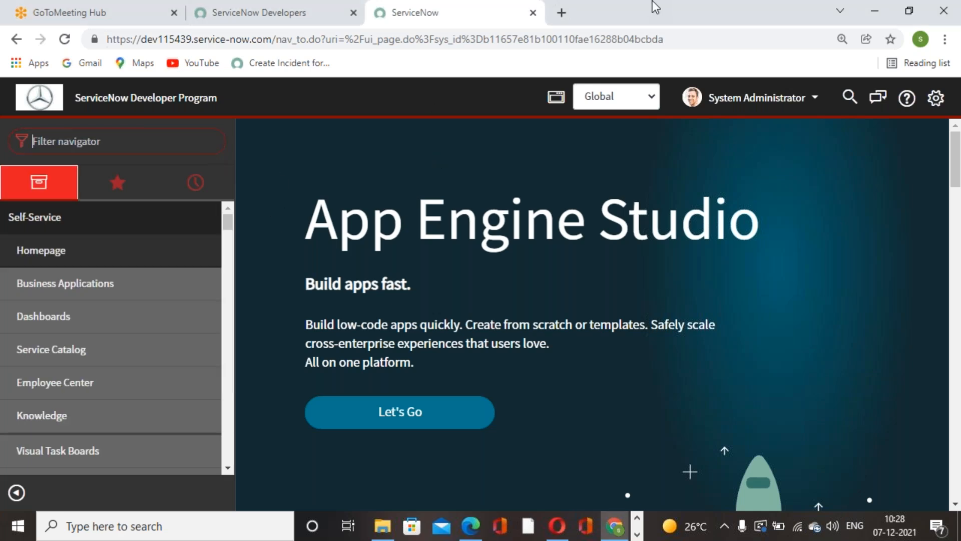
Step: Search Google in a new browser tab for "problem management in servicenow" and skim the results
left_click(562, 22)
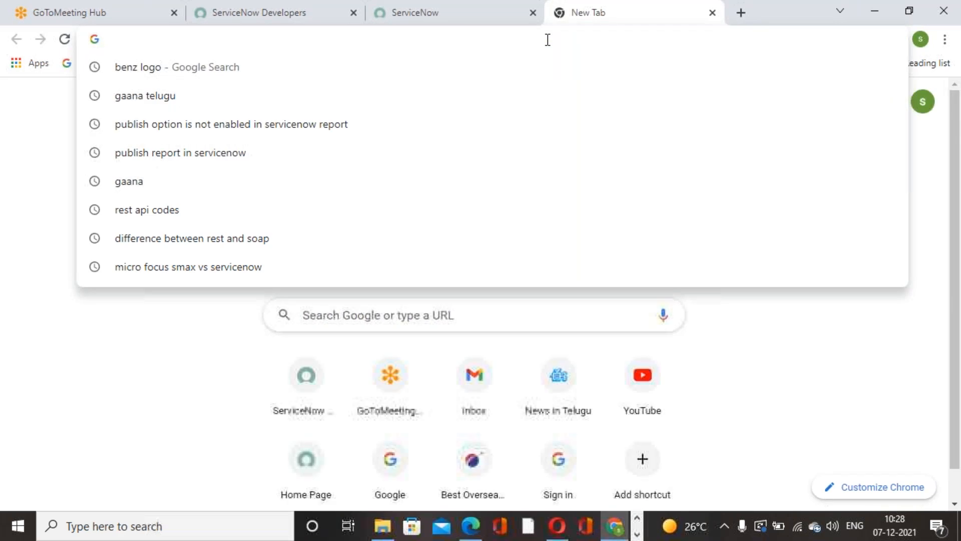
type("problem ")
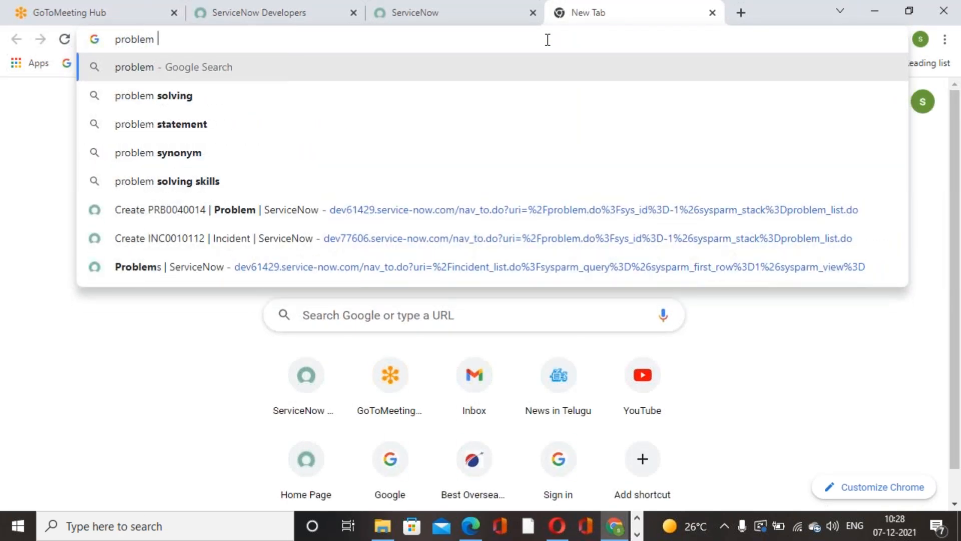
type("managemnt")
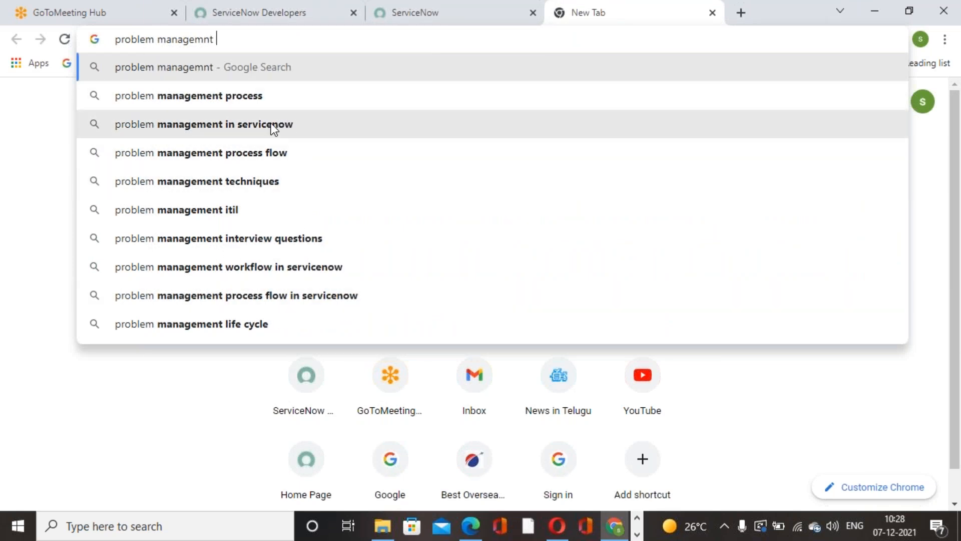
left_click(274, 126)
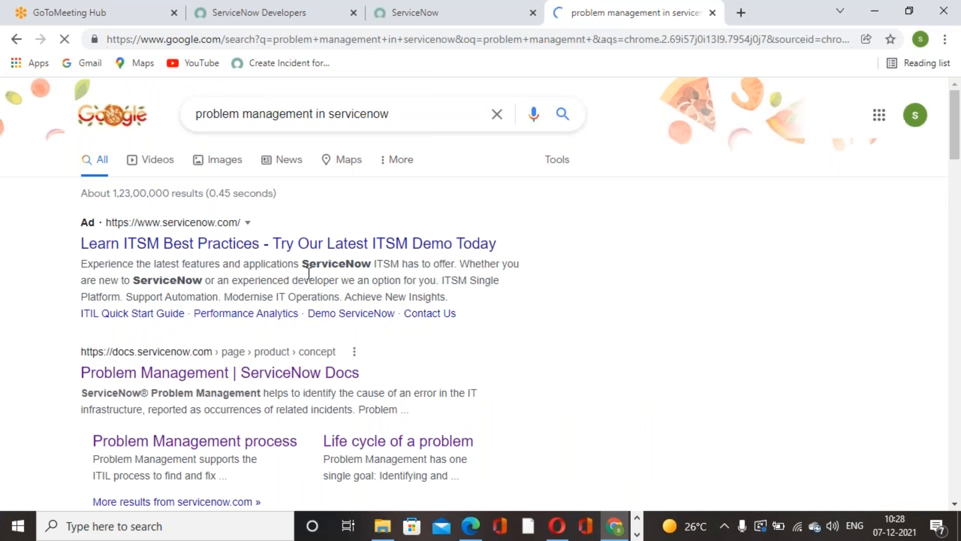
scroll(440, 187, "down", 3)
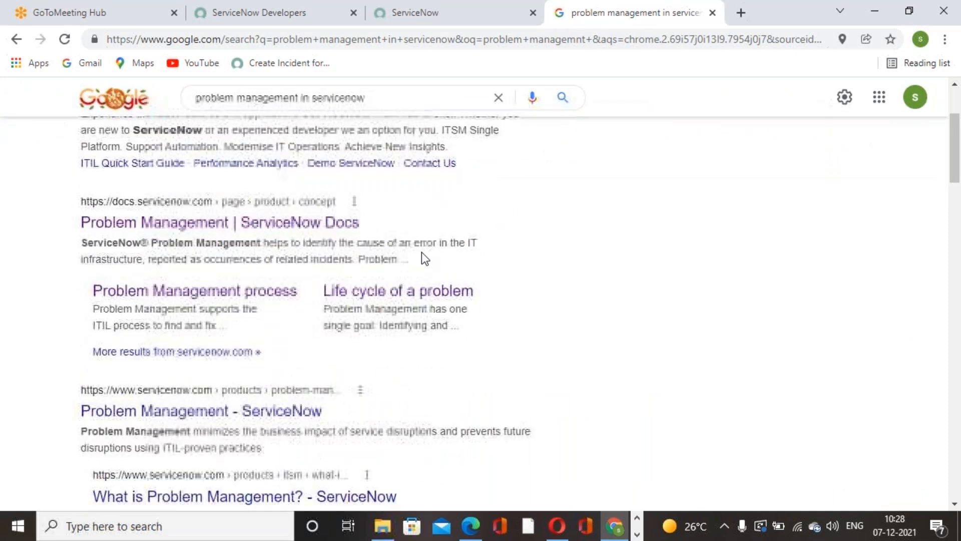
scroll(422, 252, "up", 3)
Step: Extend the search to "problem management in servicenow as per itil 4" and look through the results
left_click(423, 118)
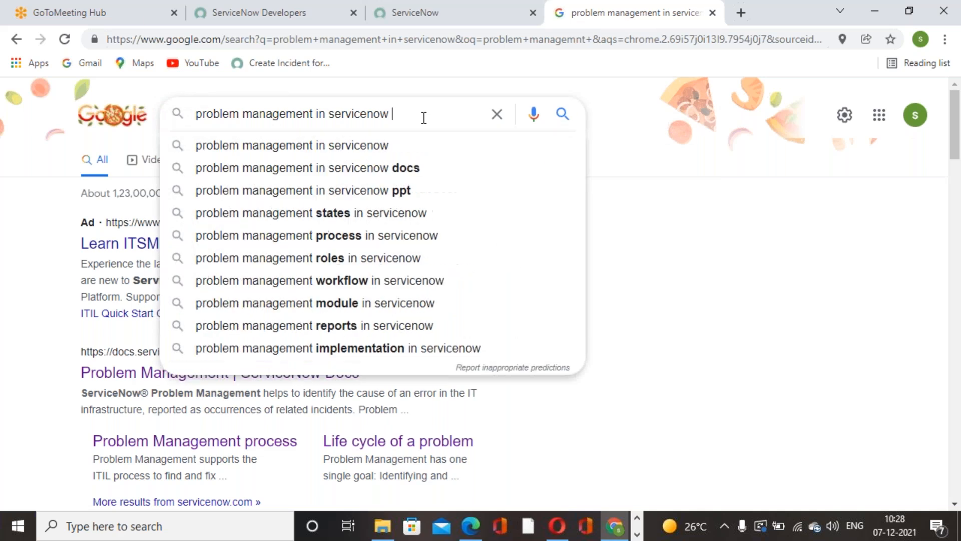
type("as per")
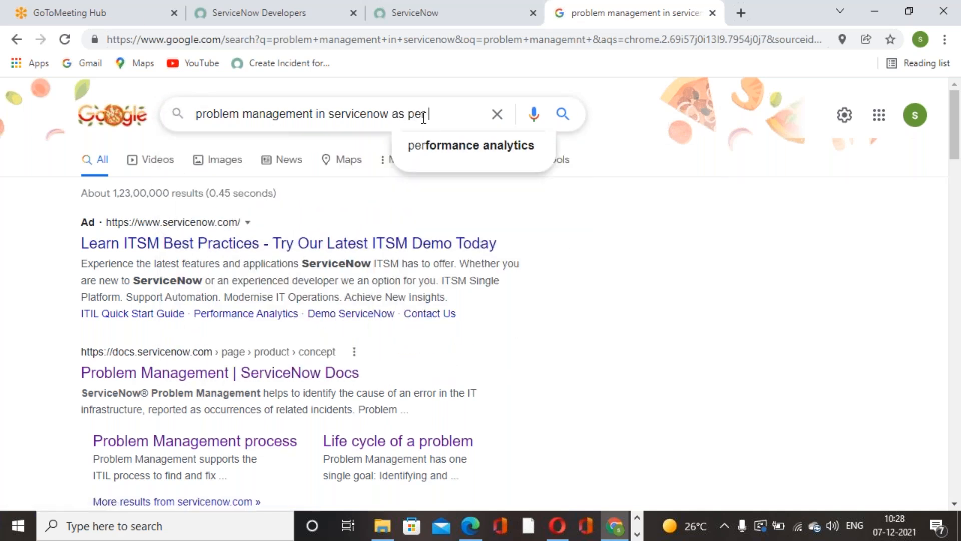
type(" ITIL")
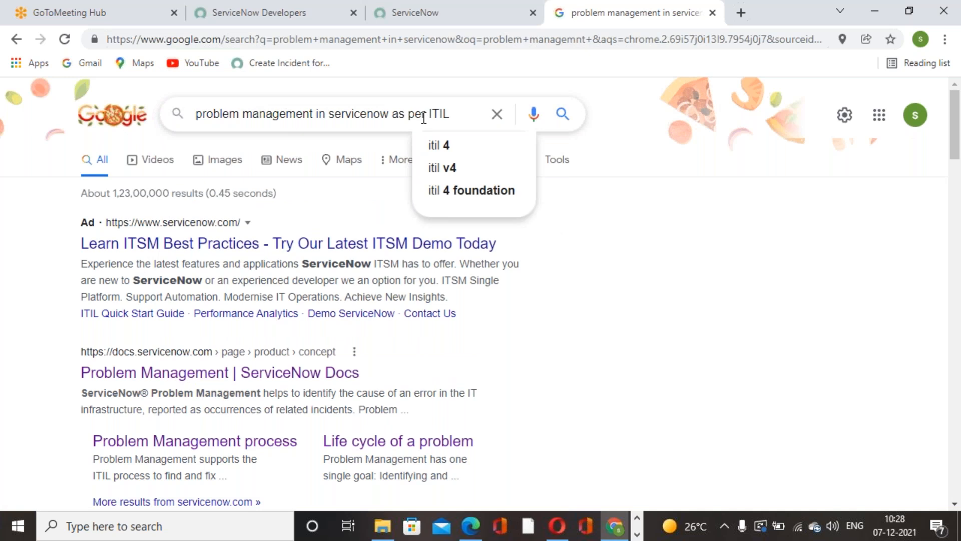
left_click(449, 149)
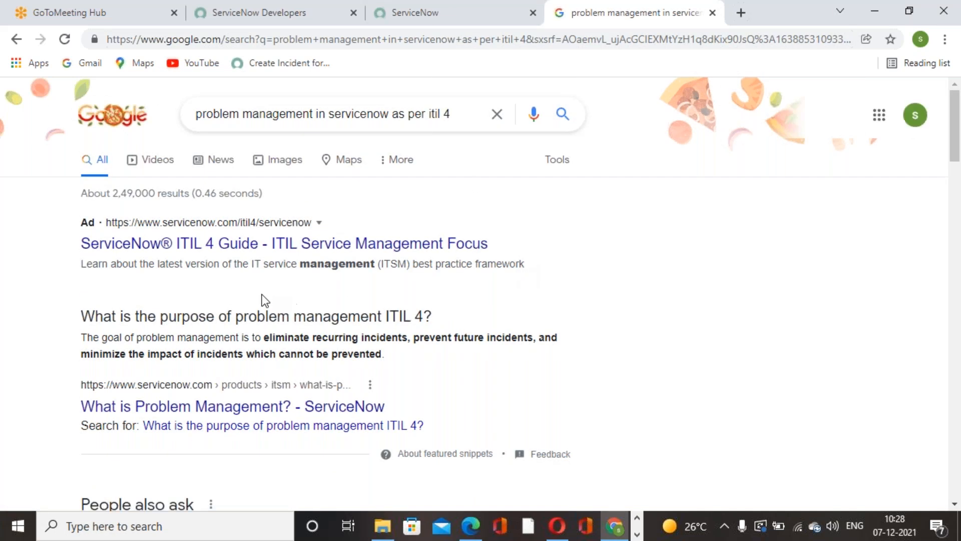
scroll(250, 280, "down", 3)
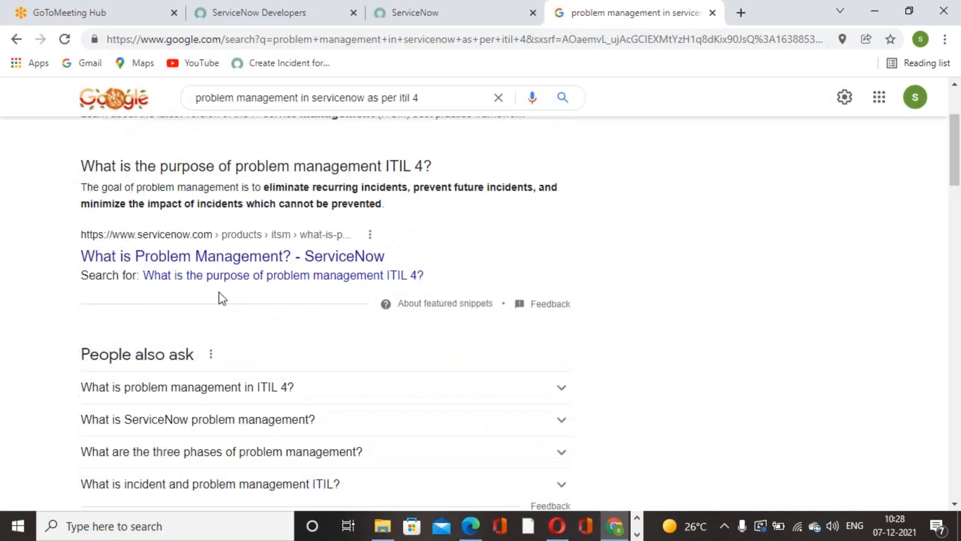
scroll(215, 280, "down", 6)
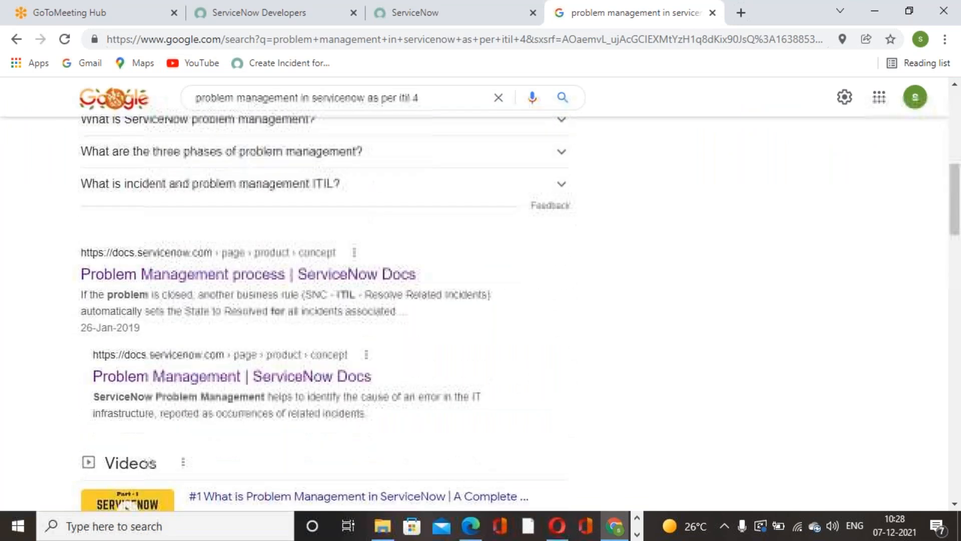
scroll(229, 287, "down", 12)
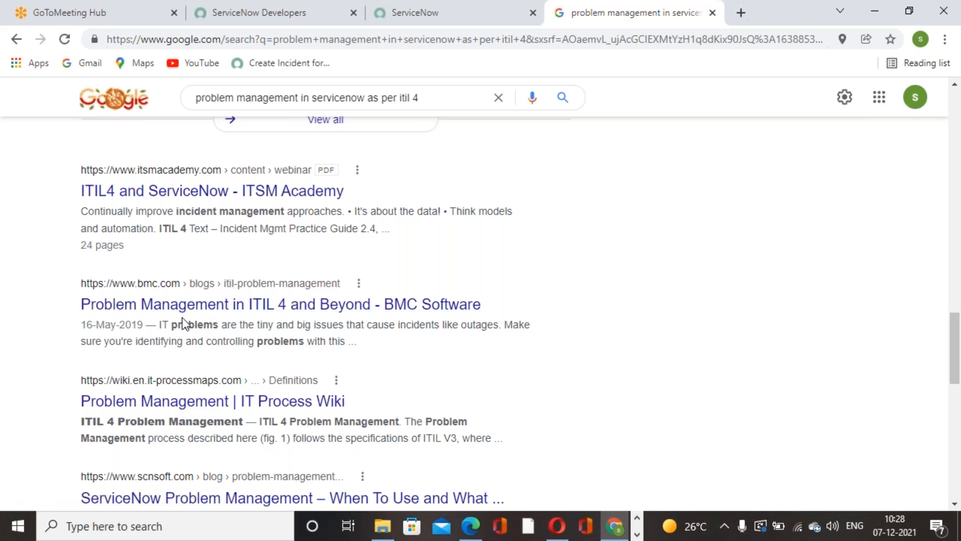
scroll(267, 395, "down", 3)
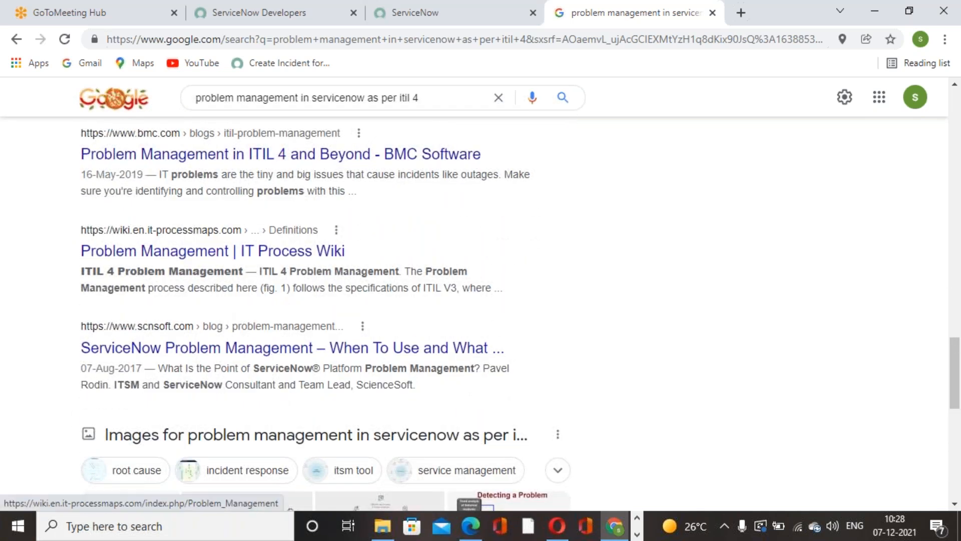
scroll(243, 339, "down", 1)
scroll(242, 339, "up", 15)
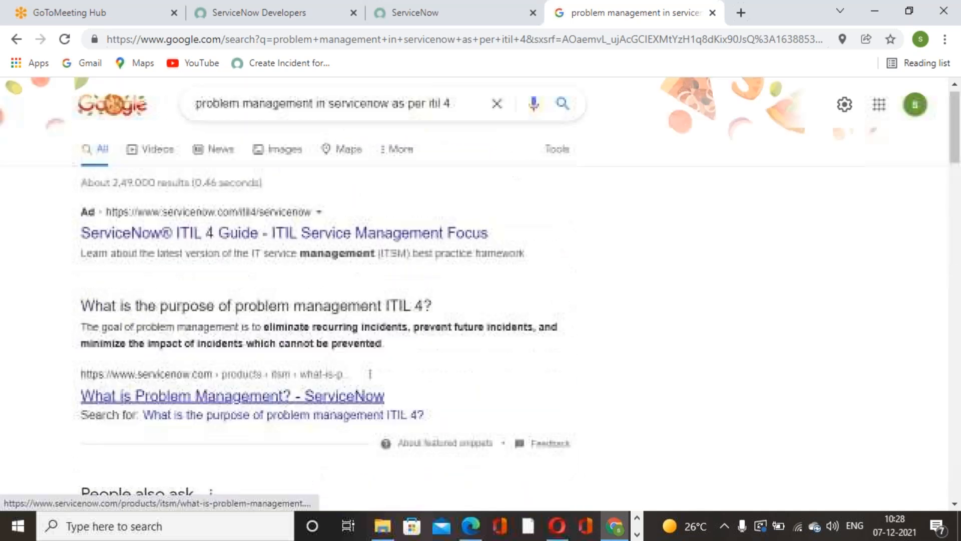
Step: Replace the query with a search for "problem management itil 4"
triple_click(468, 113)
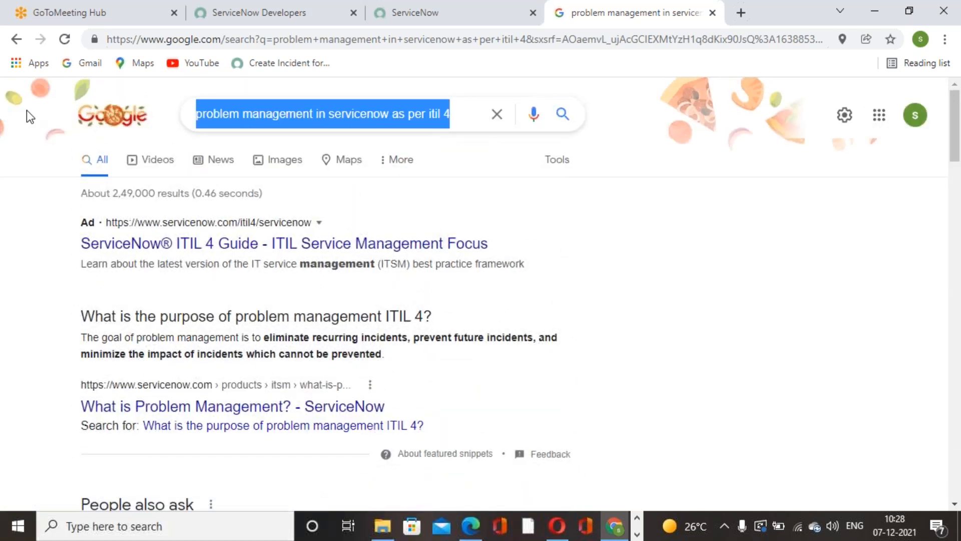
type("it")
key("BackSpace")
key("BackSpace")
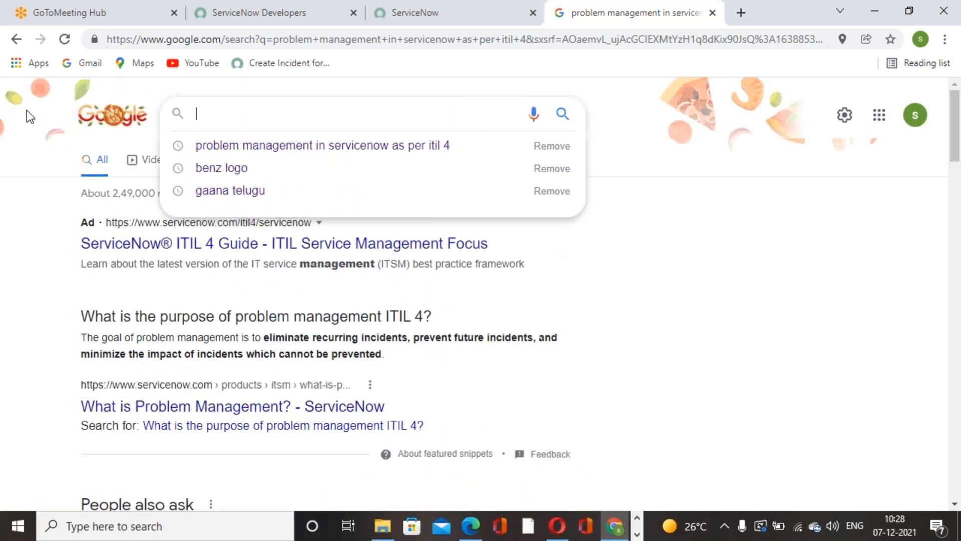
type("problem management ")
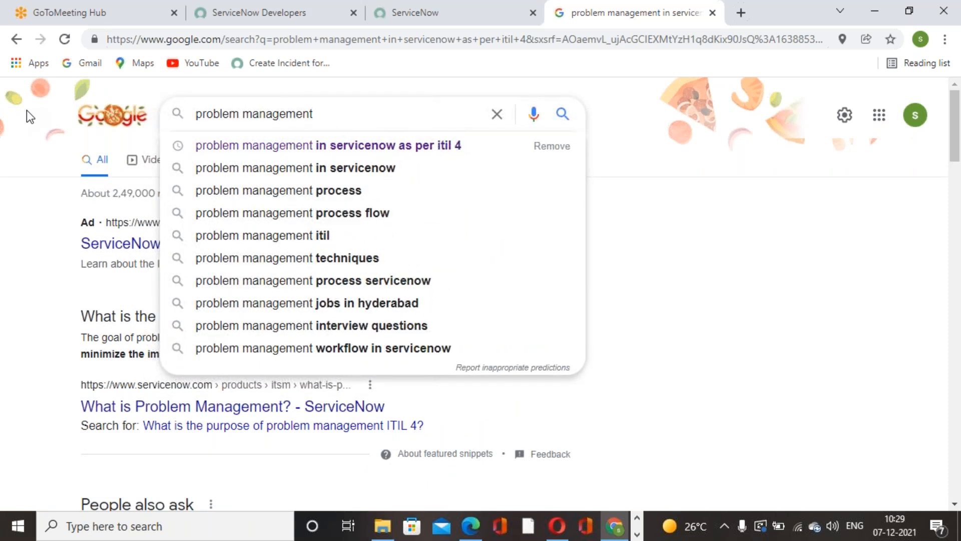
type("itil")
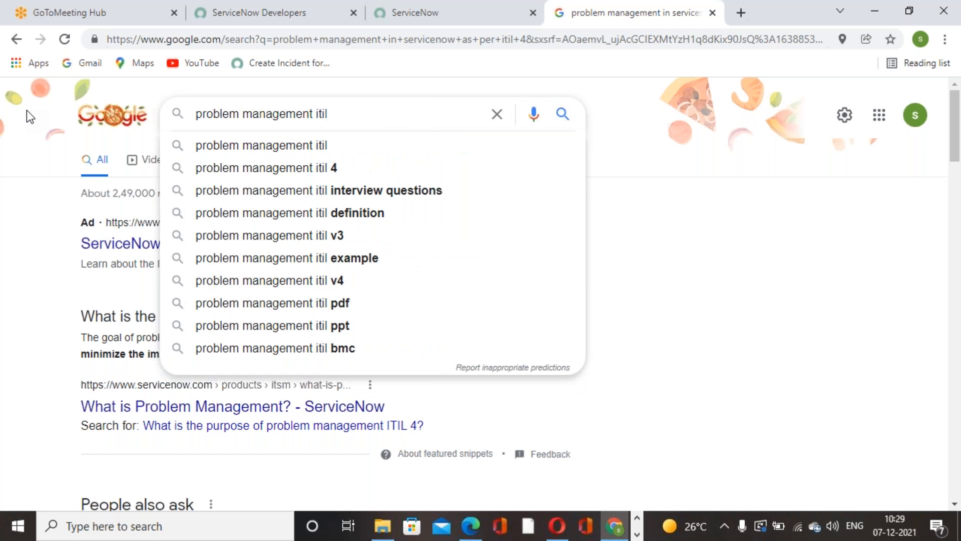
left_click(256, 170)
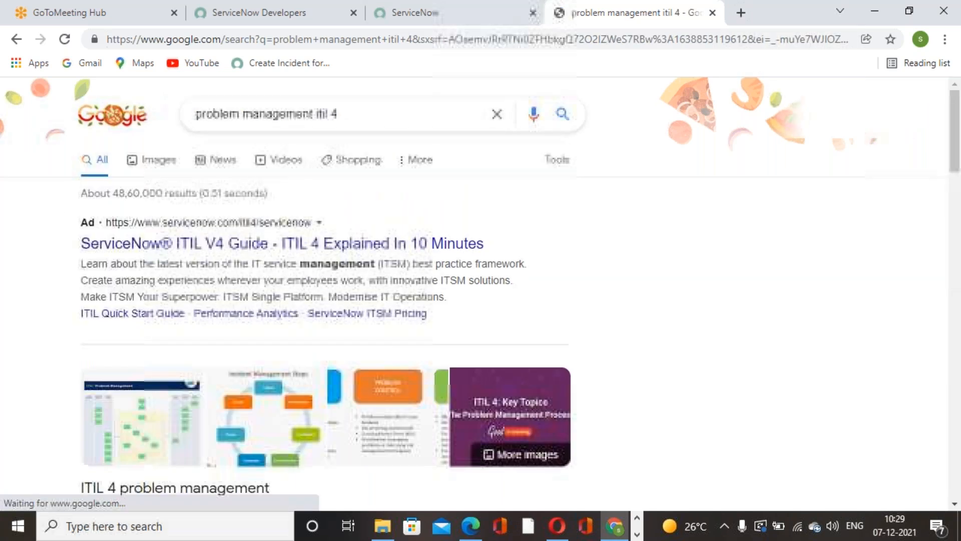
Step: Try to open the Beyond20 overview article on the ITIL 4 problem management practice and the site's homepage
scroll(268, 258, "down", 7)
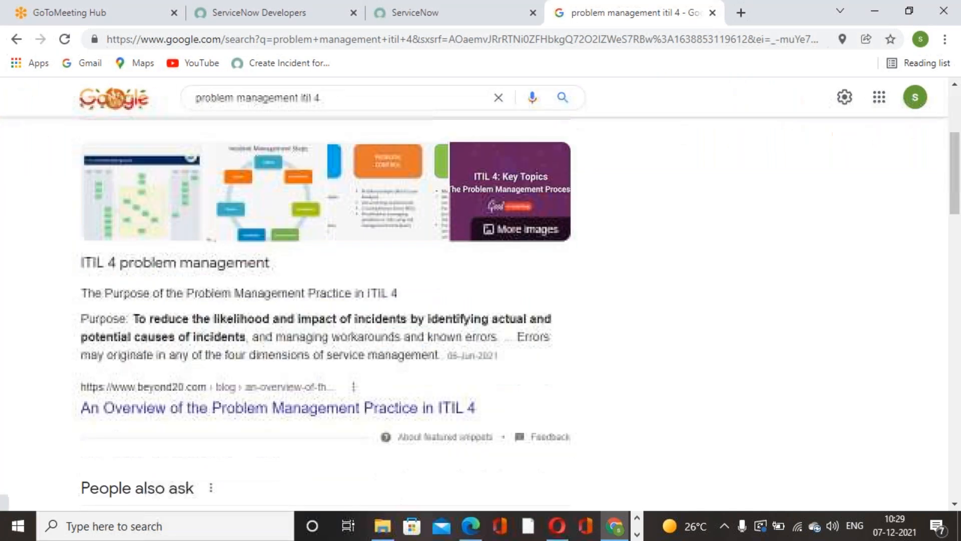
left_click(270, 259)
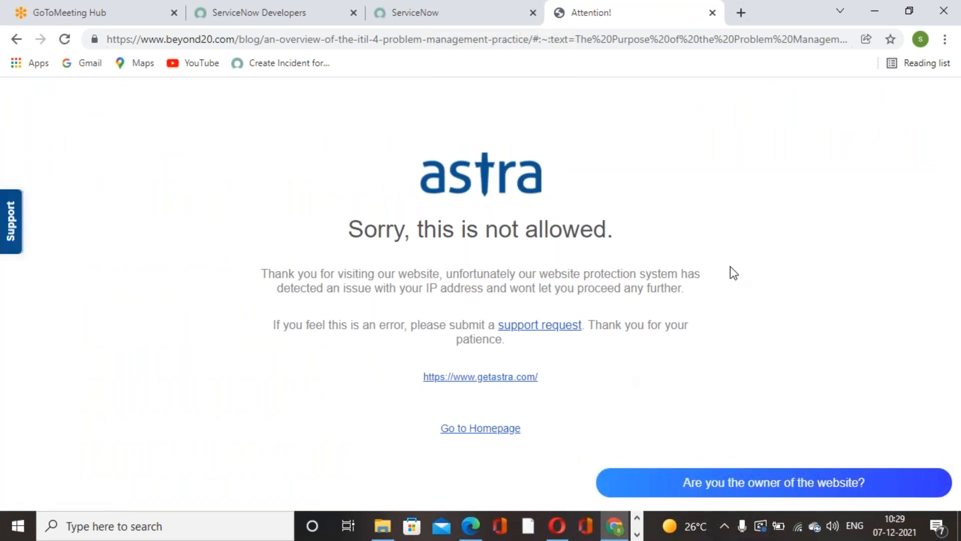
left_click(516, 437)
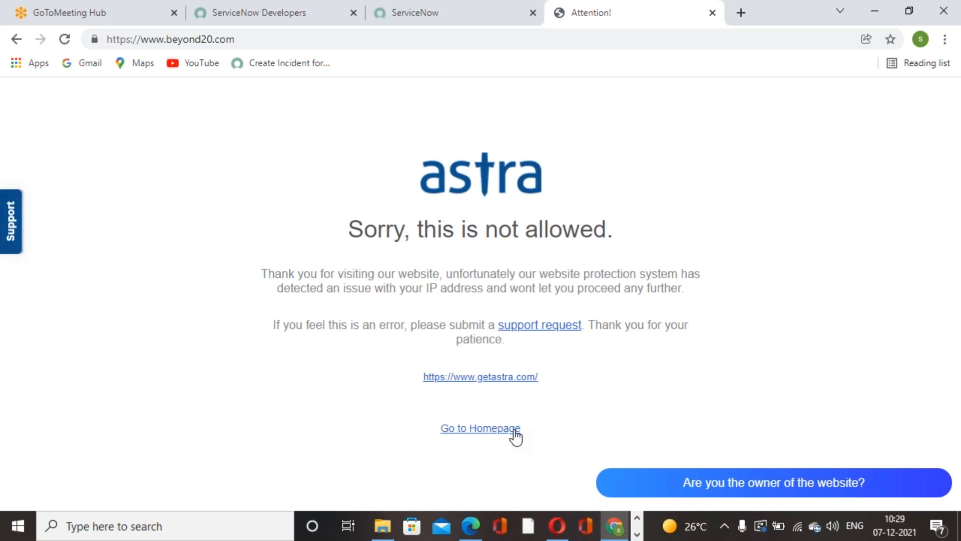
left_click(497, 429)
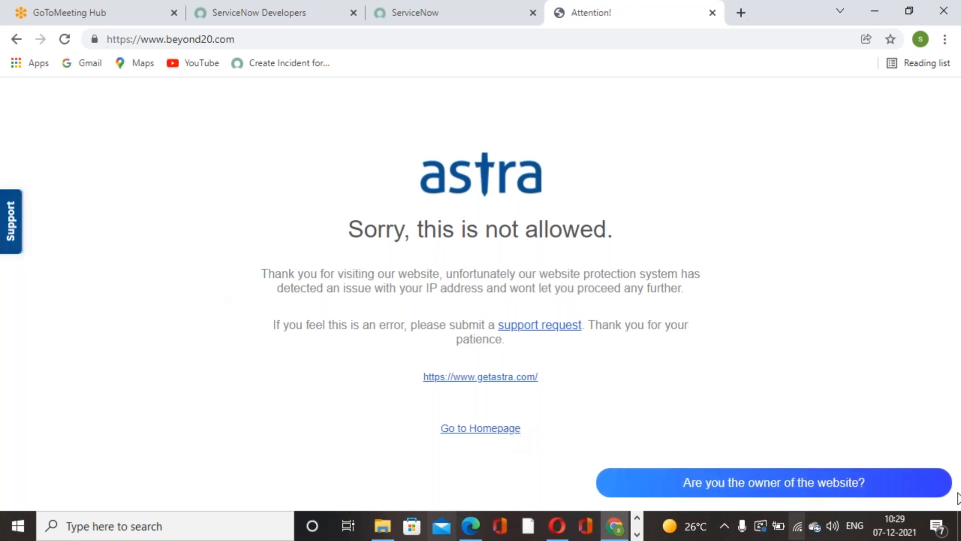
Step: Open the getastra.com website and look through its home page
left_click(17, 39)
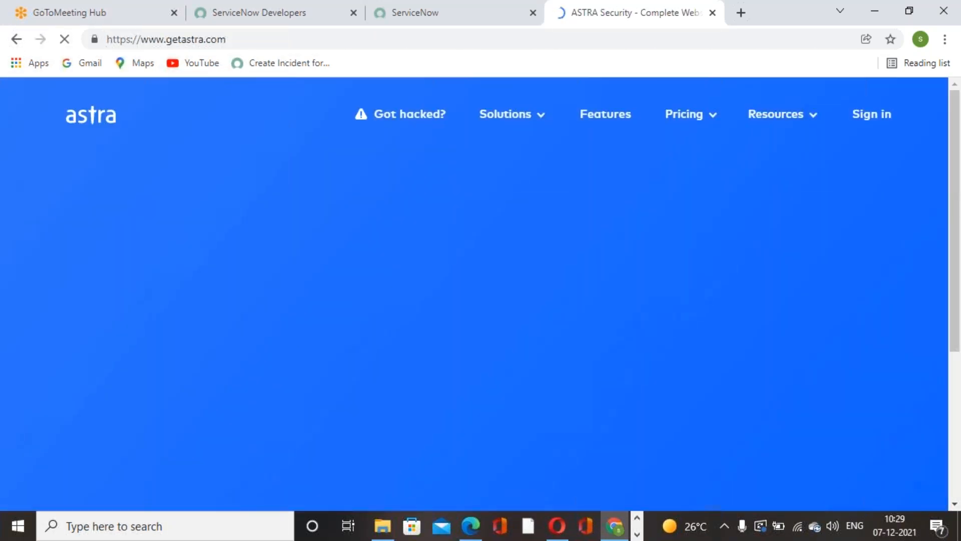
scroll(215, 243, "down", 8)
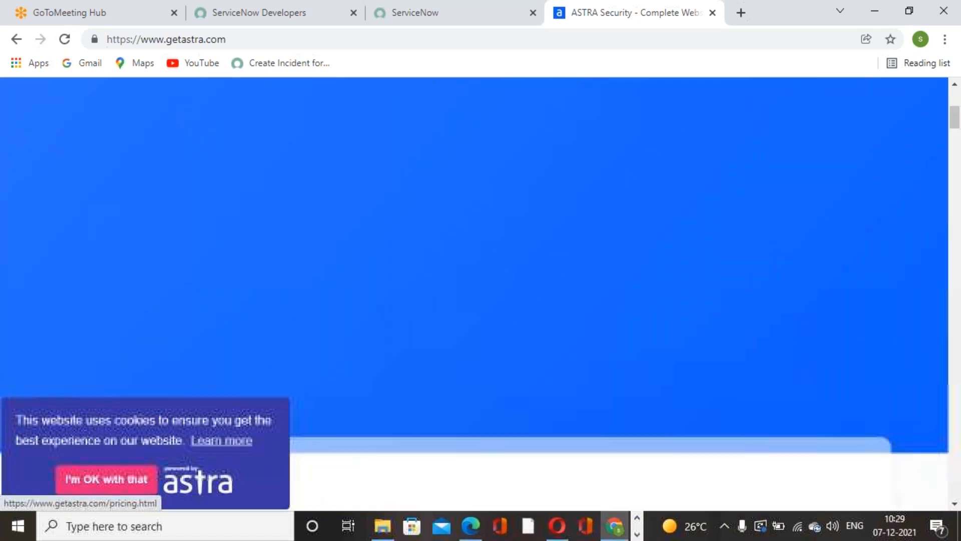
scroll(257, 242, "down", 5)
scroll(263, 239, "down", 5)
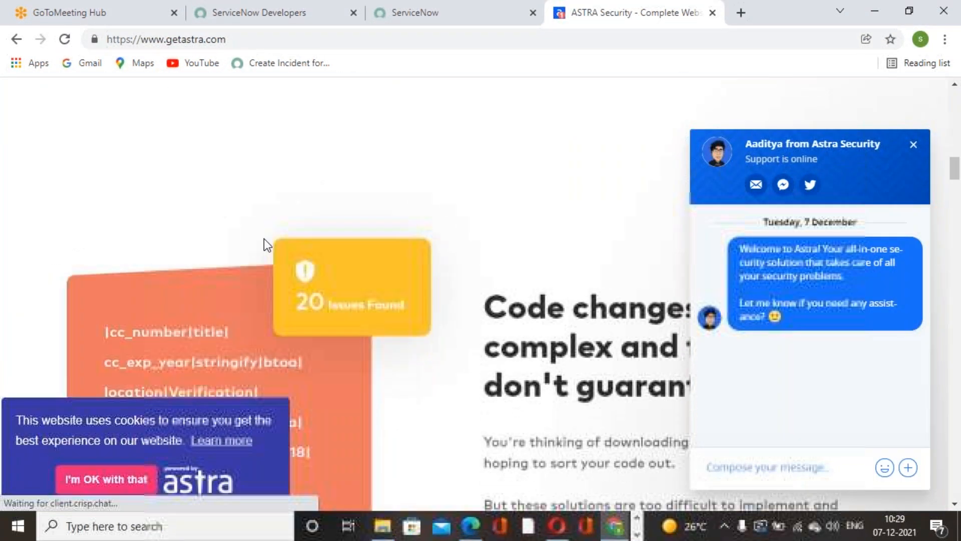
Step: Leave the getastra.com site and close the browser tab with the blocked Beyond20 article
scroll(263, 239, "up", 10)
scroll(264, 238, "up", 5)
left_click(16, 39)
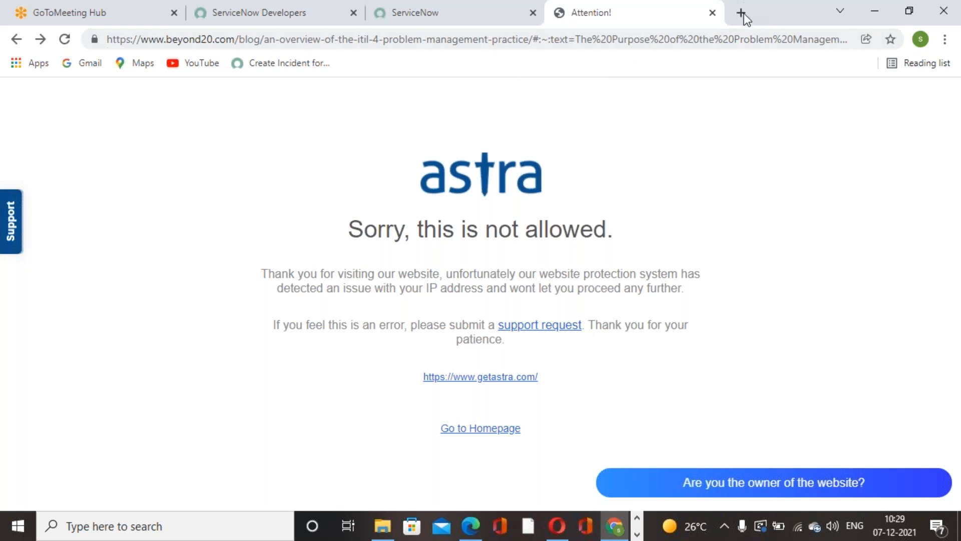
left_click(712, 12)
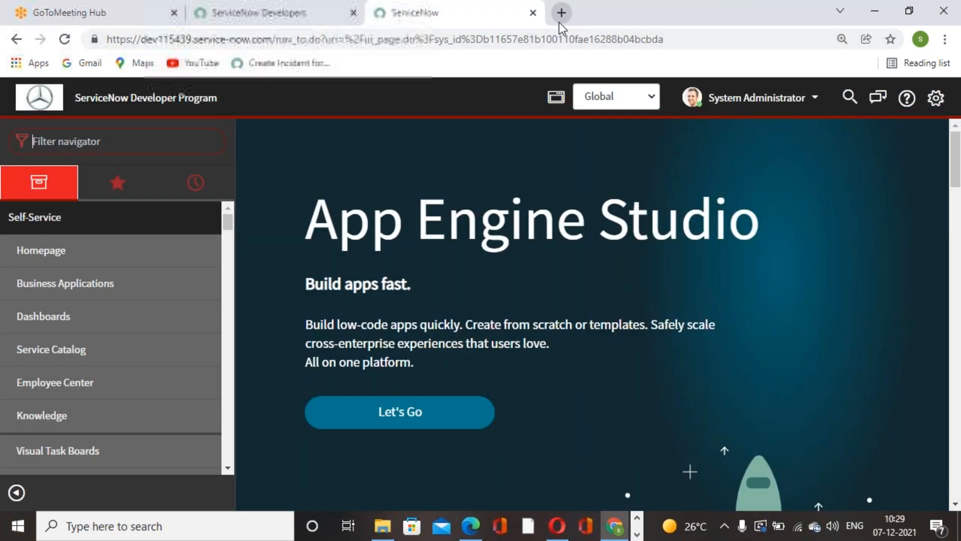
Step: Search for "problem management in servicenow" in a new tab and open the Problem Management page of ServiceNow Docs
left_click(559, 22)
left_click(539, 309)
type("problem management in servicenow")
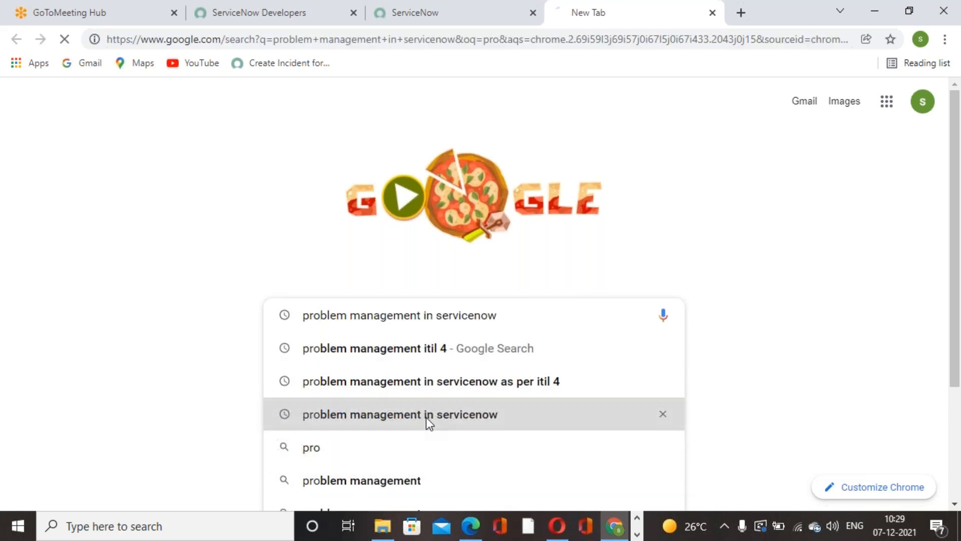
left_click(425, 416)
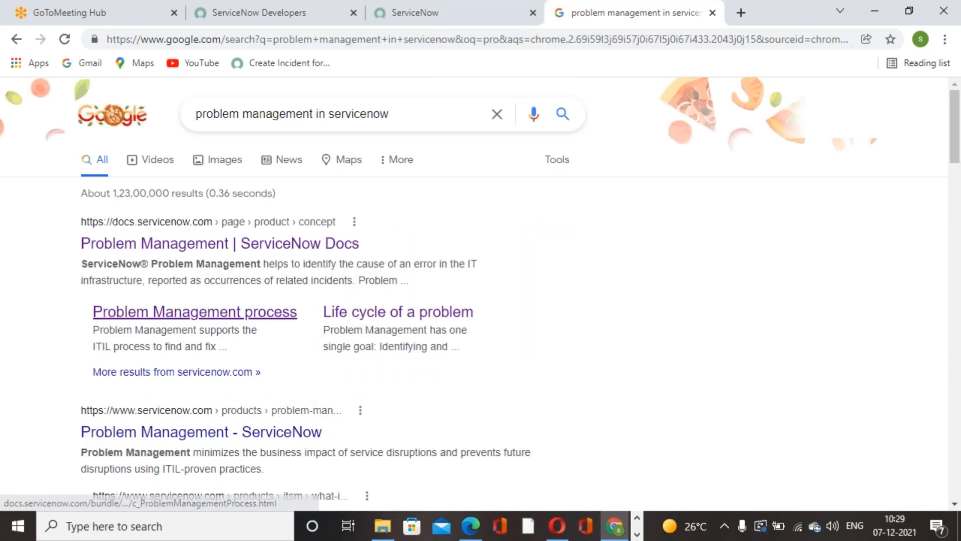
left_click(189, 245)
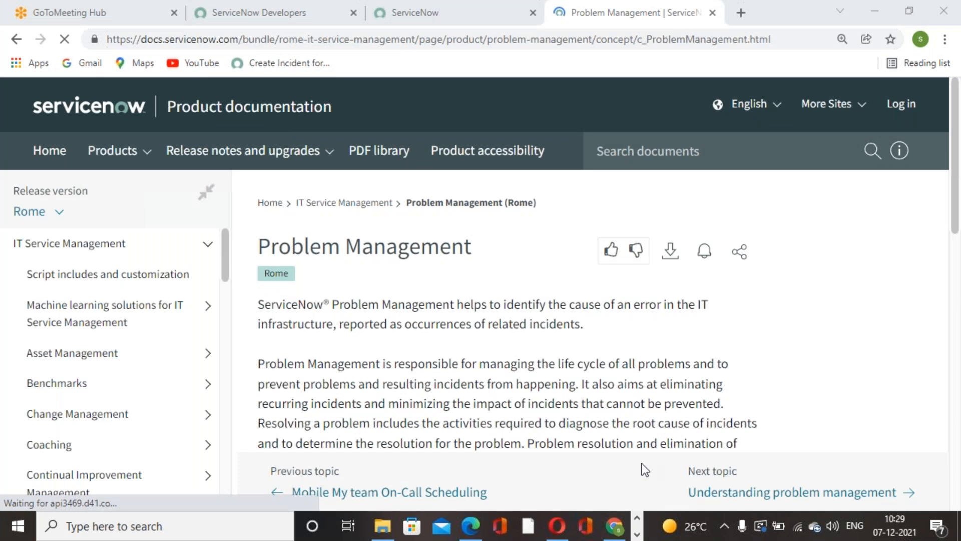
Step: Read the Problem Management documentation page, covering its purpose, root cause resolution, known error articles and related topic links
left_click_drag(255, 307, 719, 329)
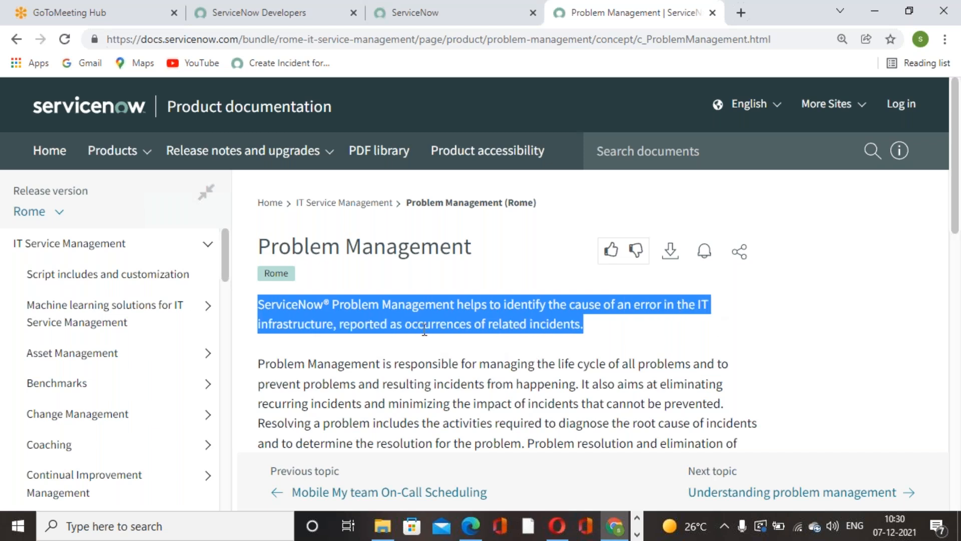
left_click(371, 340)
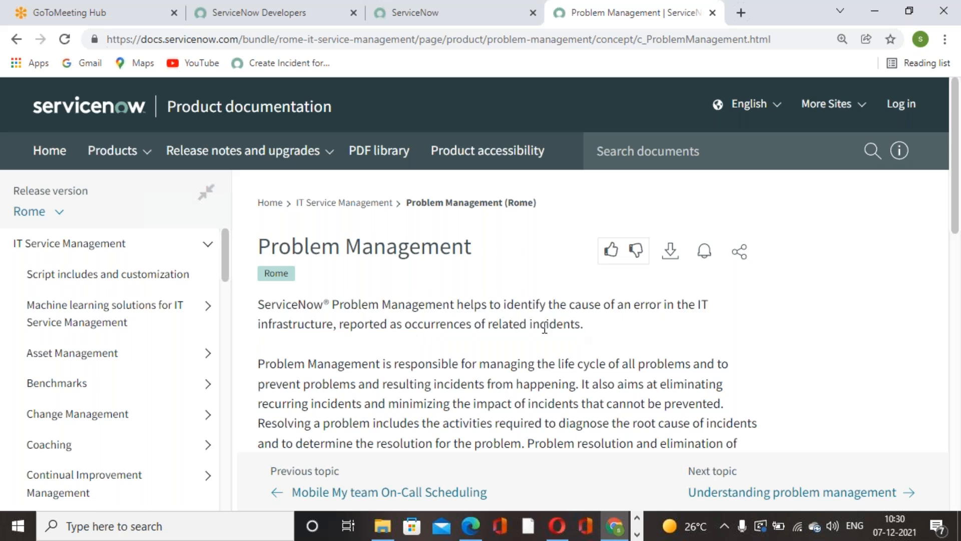
scroll(544, 325, "down", 1)
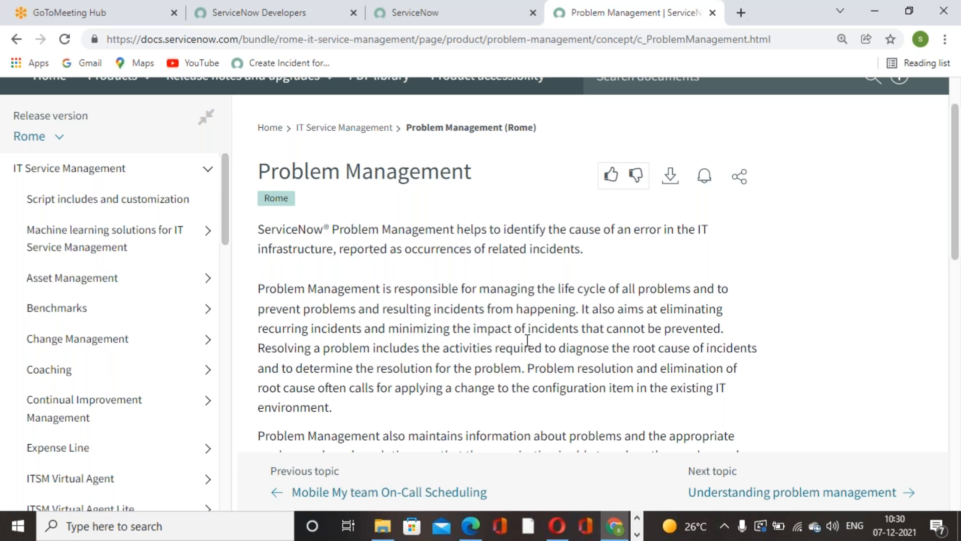
scroll(527, 341, "down", 1)
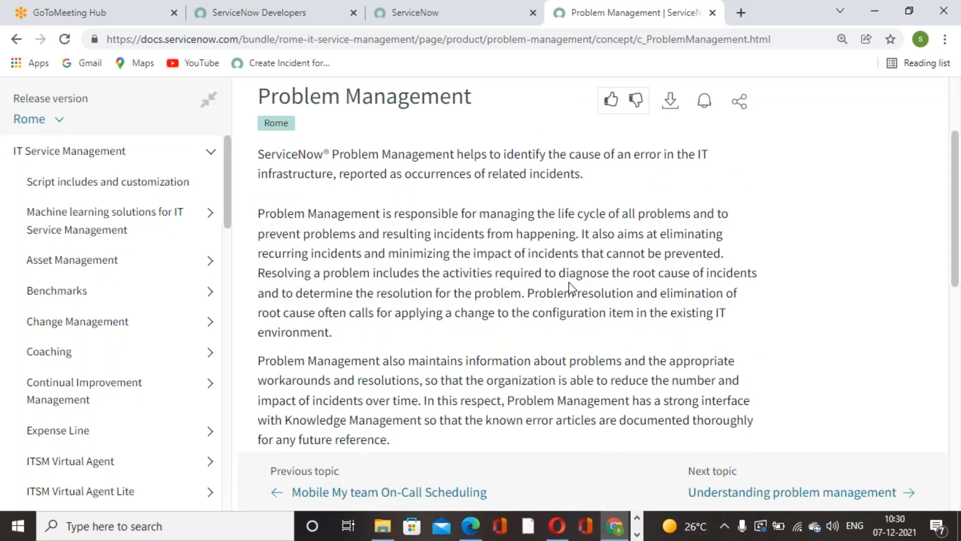
scroll(422, 322, "down", 1)
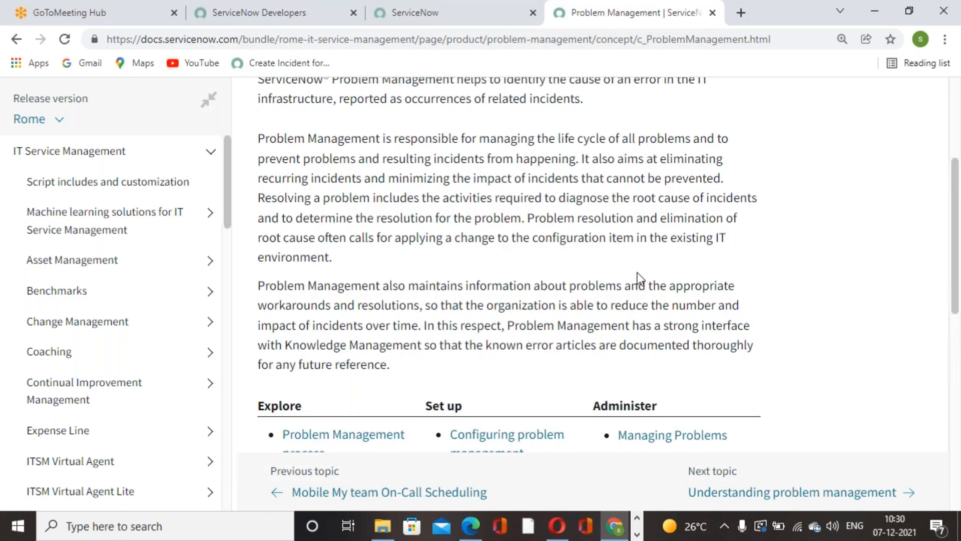
left_click_drag(528, 218, 740, 224)
left_click(379, 272)
scroll(491, 283, "up", 3)
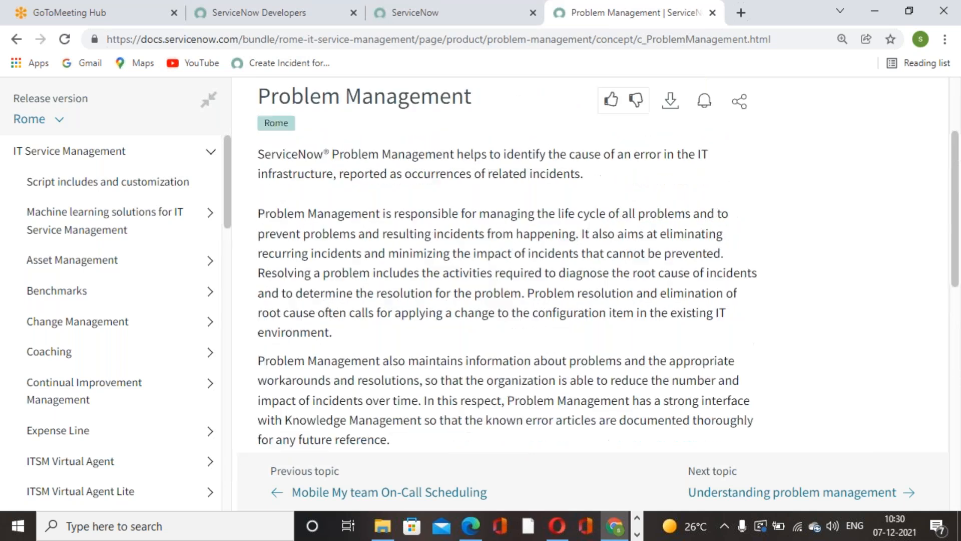
scroll(491, 282, "down", 4)
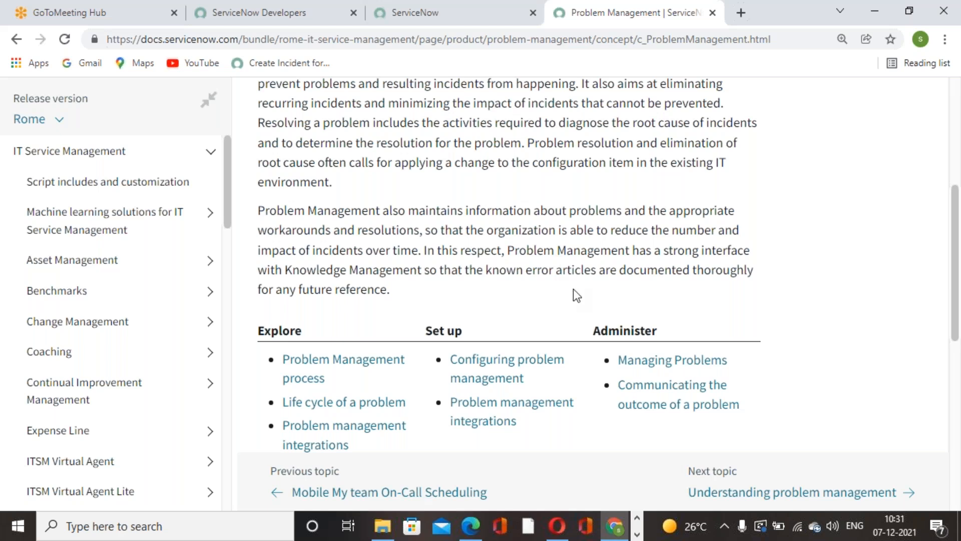
scroll(573, 289, "down", 9)
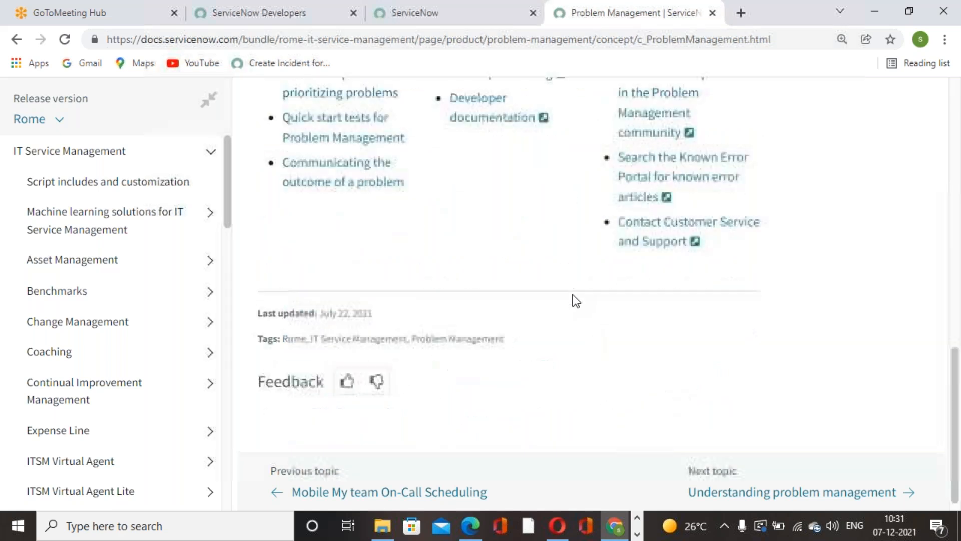
scroll(350, 344, "up", 6)
scroll(349, 343, "up", 8)
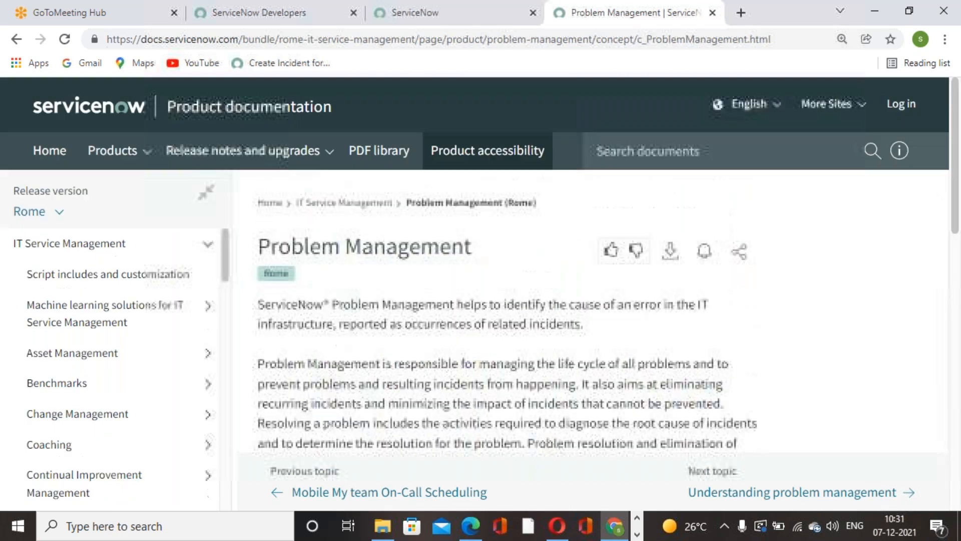
Step: Return to the ServiceNow instance, filter the navigator for "incident" and open a new incident record
left_click(496, 20)
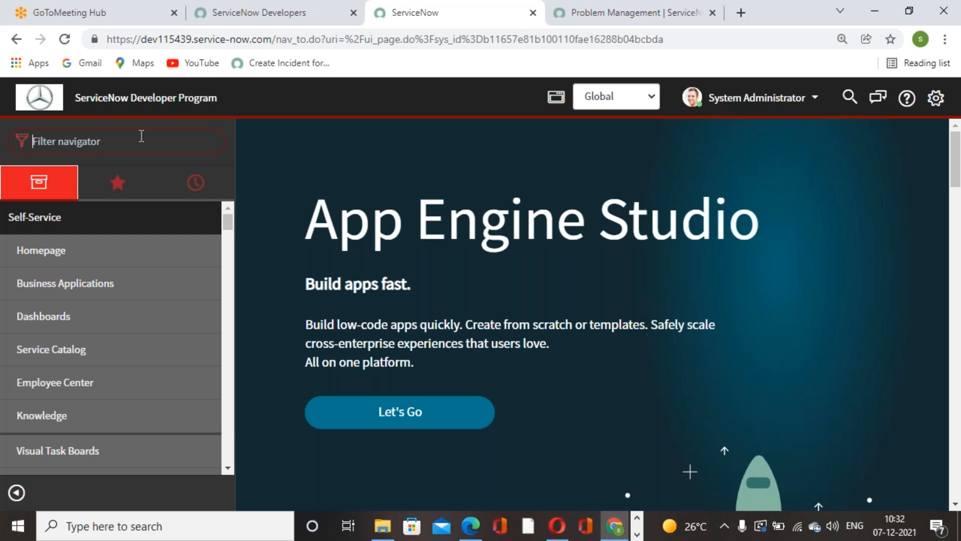
type("incident")
left_click(89, 421)
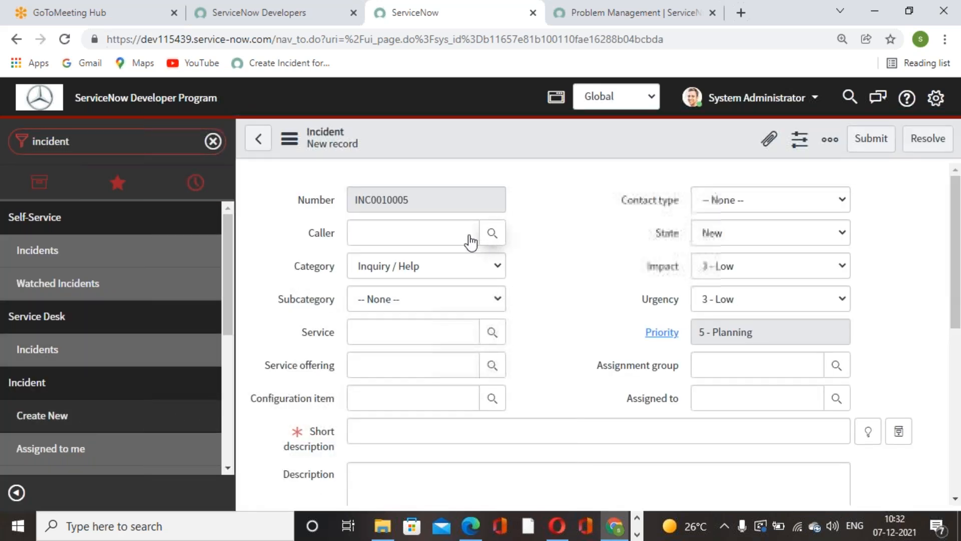
Step: Select the first listed user as caller, enter the short description "Network Issue" and submit the incident
left_click(491, 234)
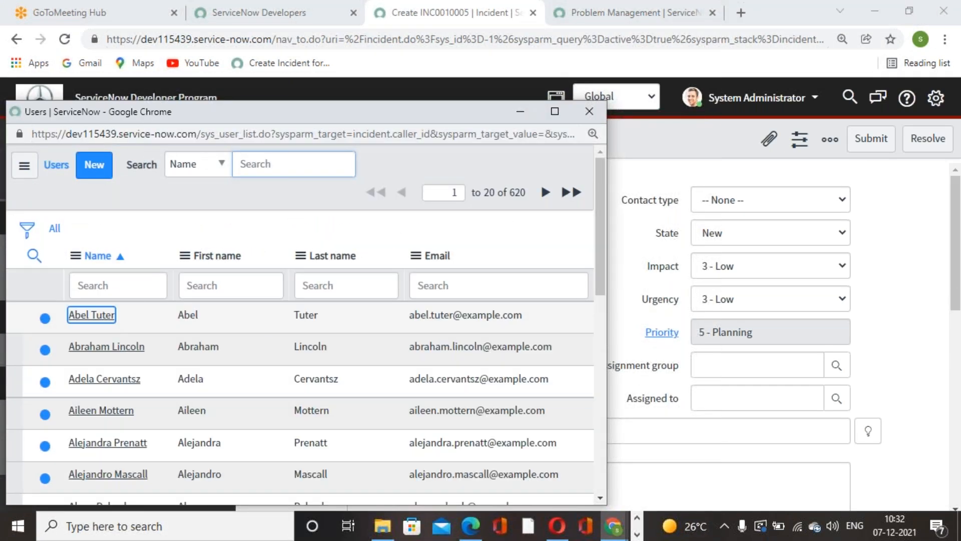
key("Return")
left_click(540, 429)
type("Network Issue")
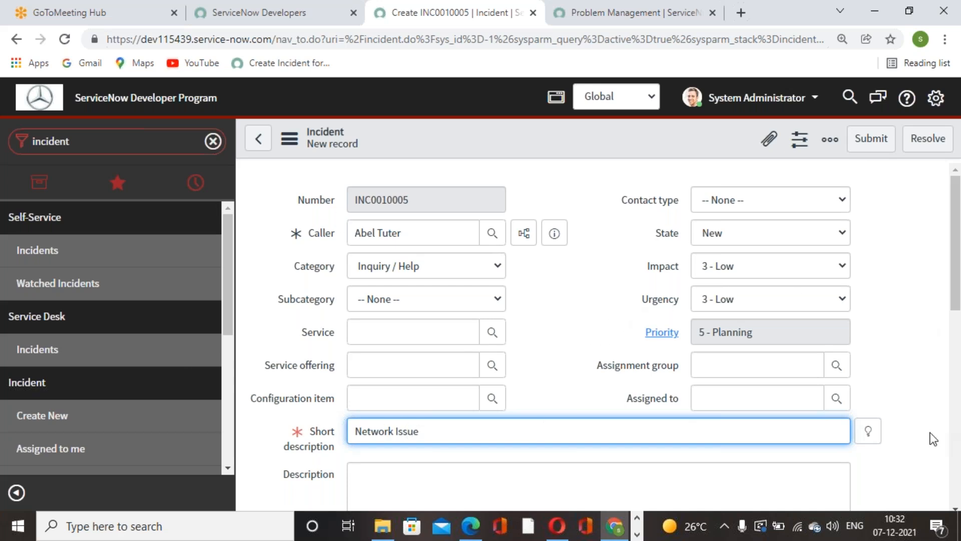
left_click(872, 138)
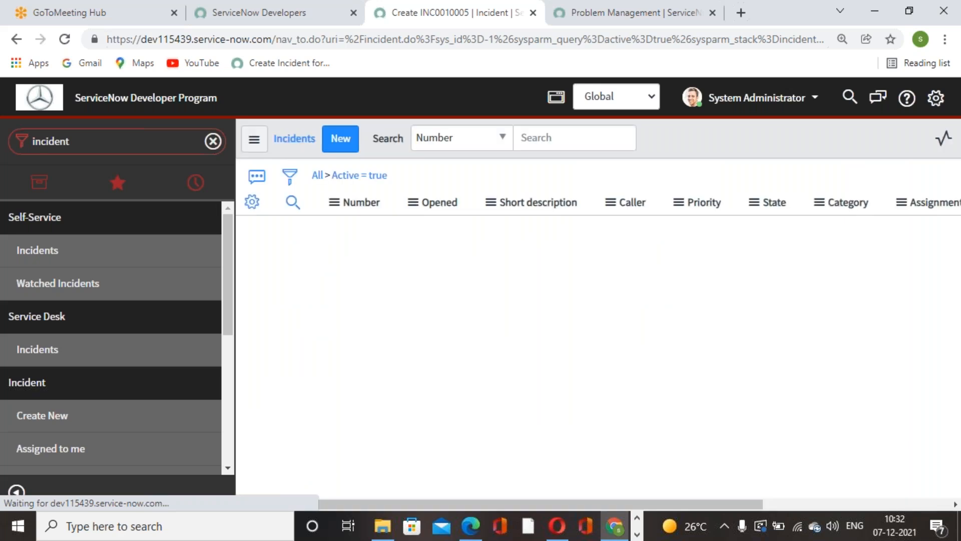
left_click(341, 138)
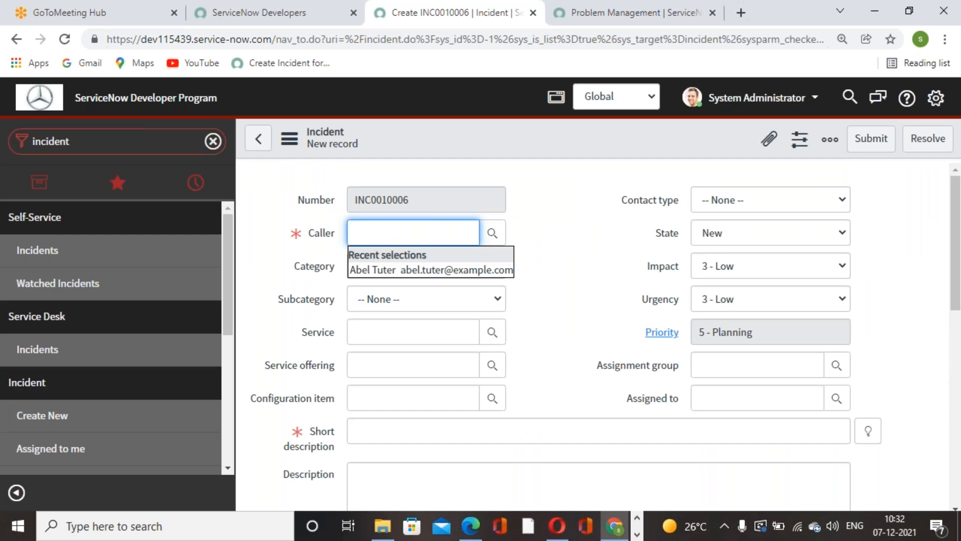
left_click(695, 32)
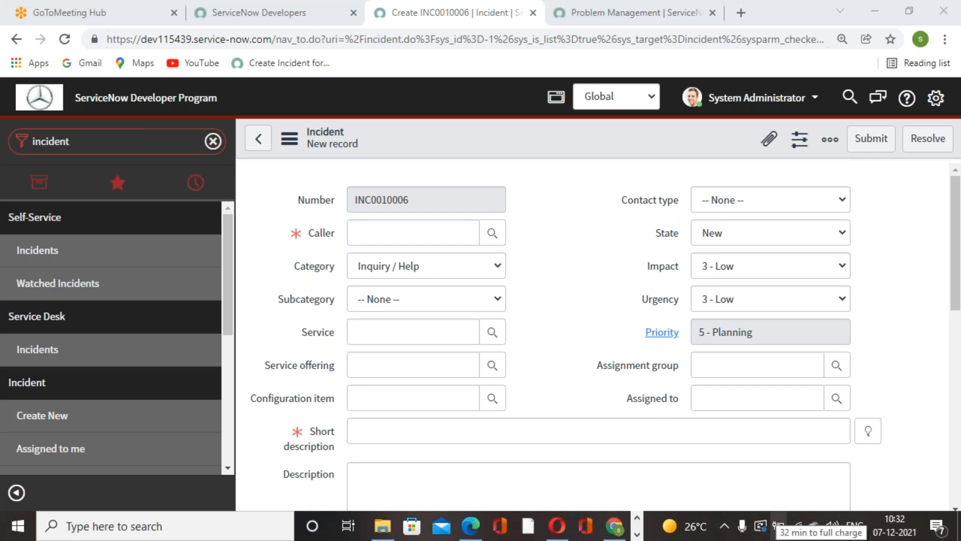
left_click(42, 104)
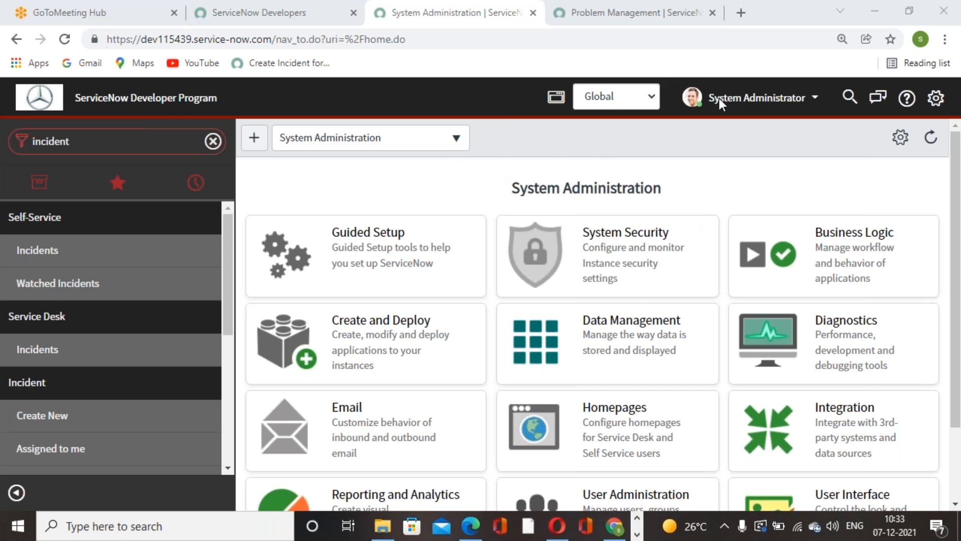
Step: Create and submit an incident with the second listed user as caller and the short description "Network Critical Issue"
left_click(201, 399)
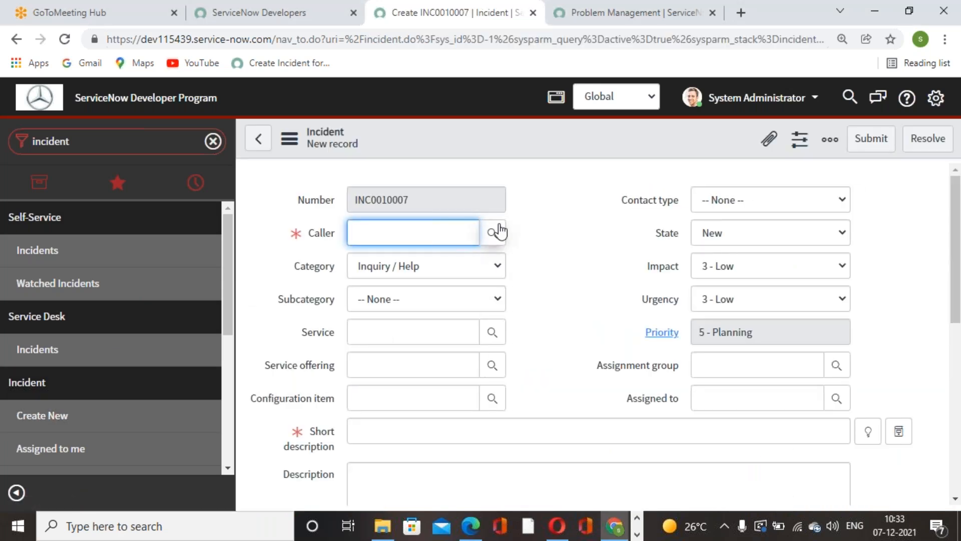
left_click(497, 232)
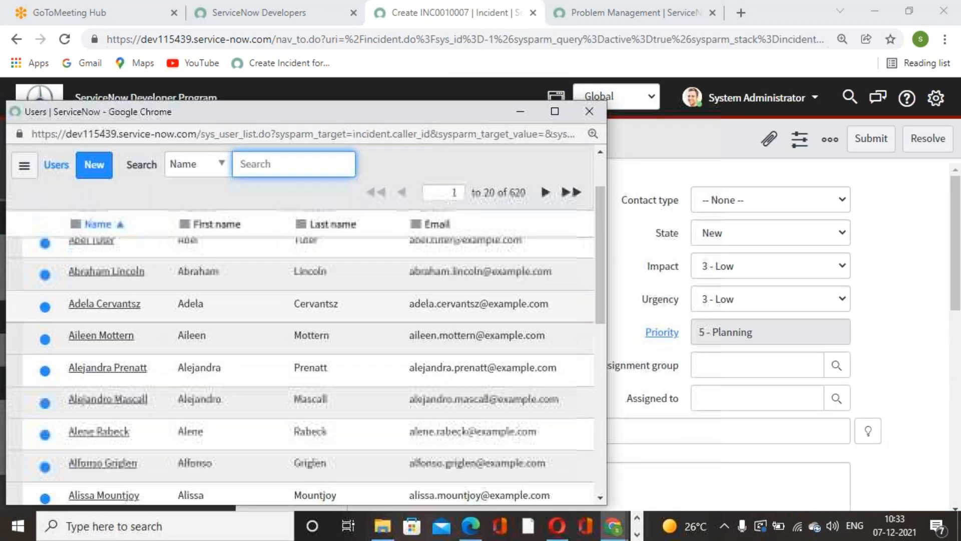
left_click(110, 272)
left_click(457, 437)
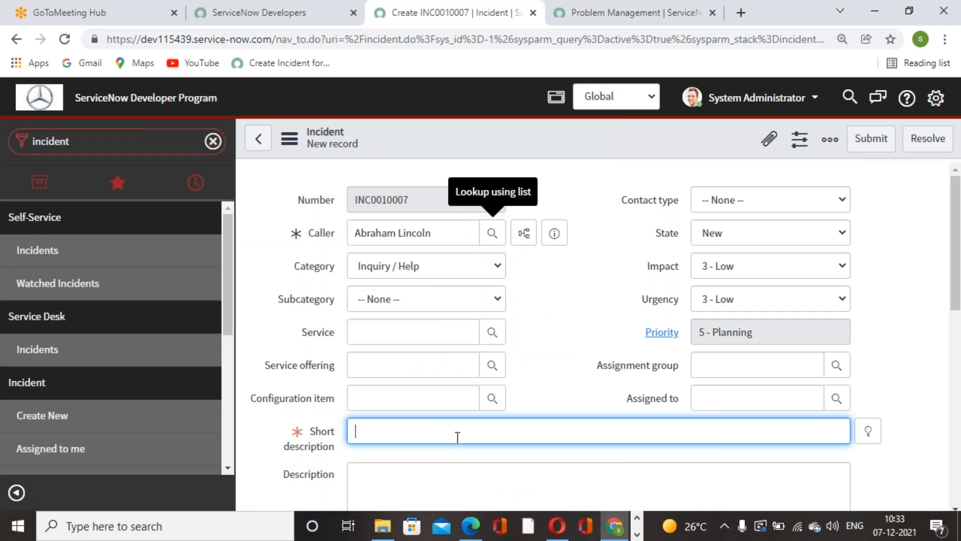
type("twork Critical Issue")
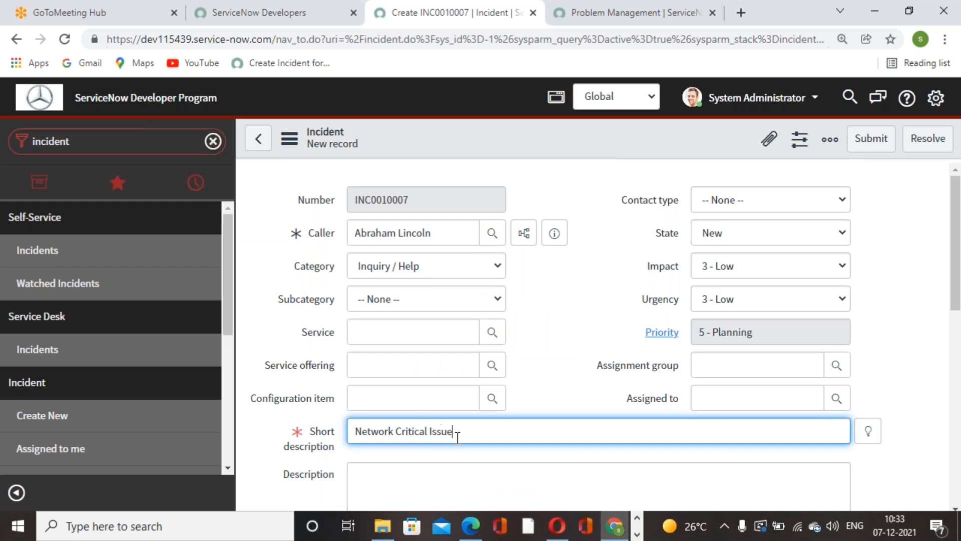
left_click(870, 138)
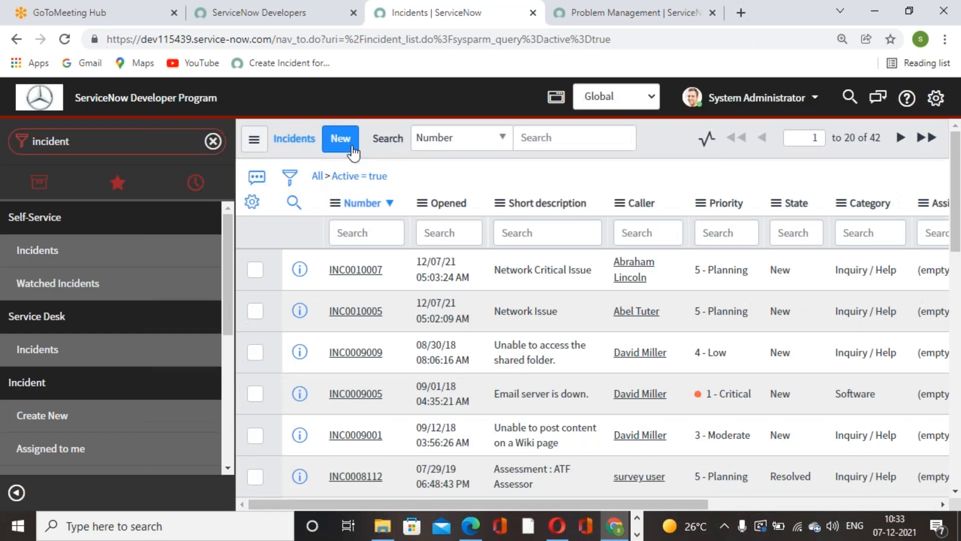
Step: Create and submit an incident with the fourth listed user as caller and the short description "Critical Network Issue with VPN"
left_click(341, 139)
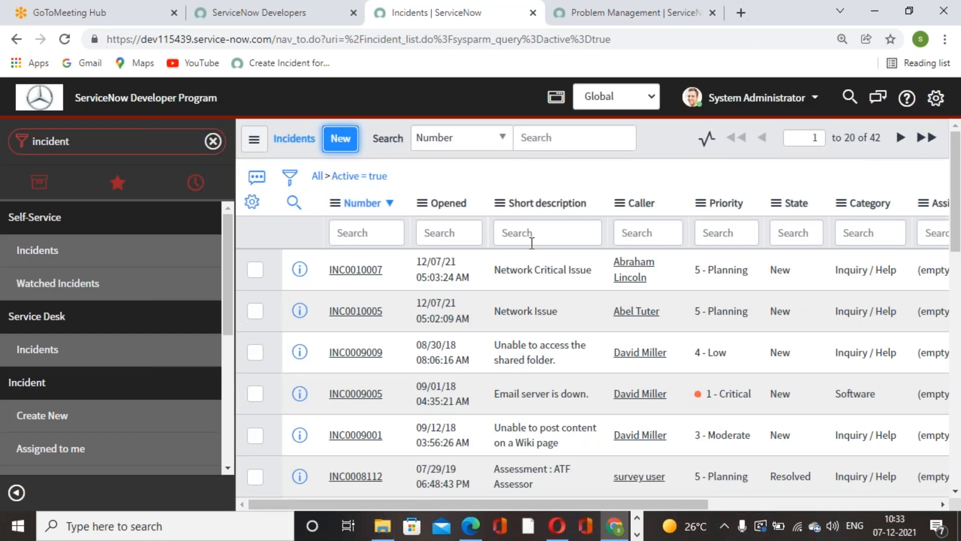
left_click(492, 233)
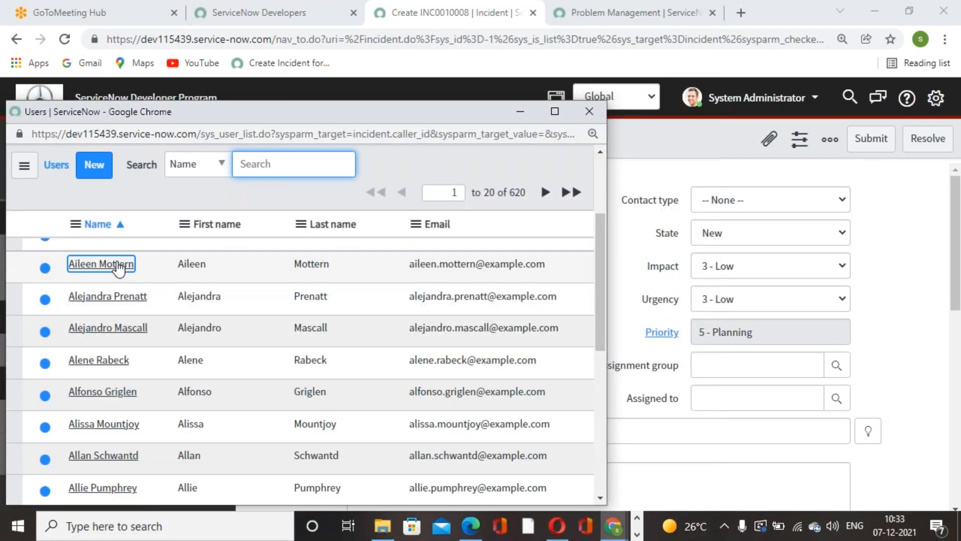
left_click(115, 265)
left_click(513, 440)
type("Critical Network Issue with")
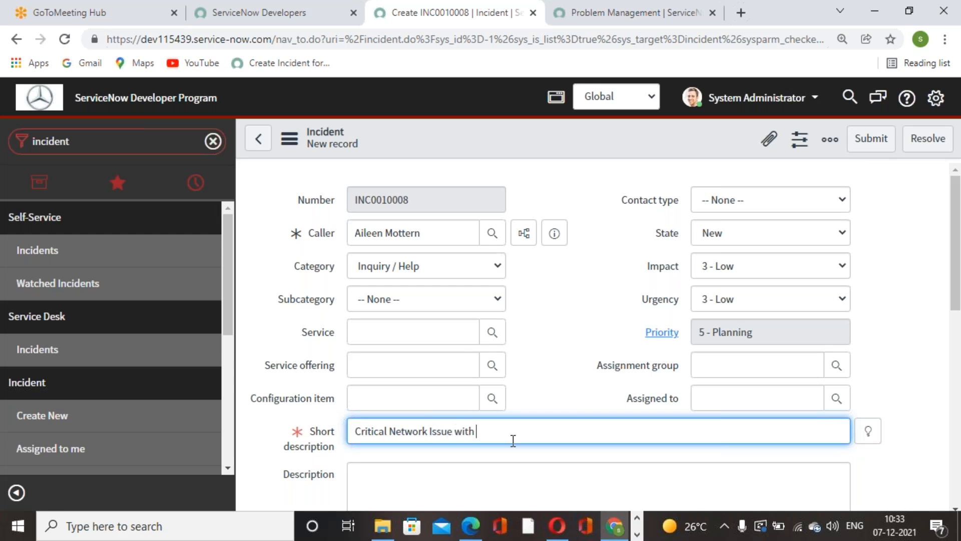
type(" VPN")
left_click(871, 138)
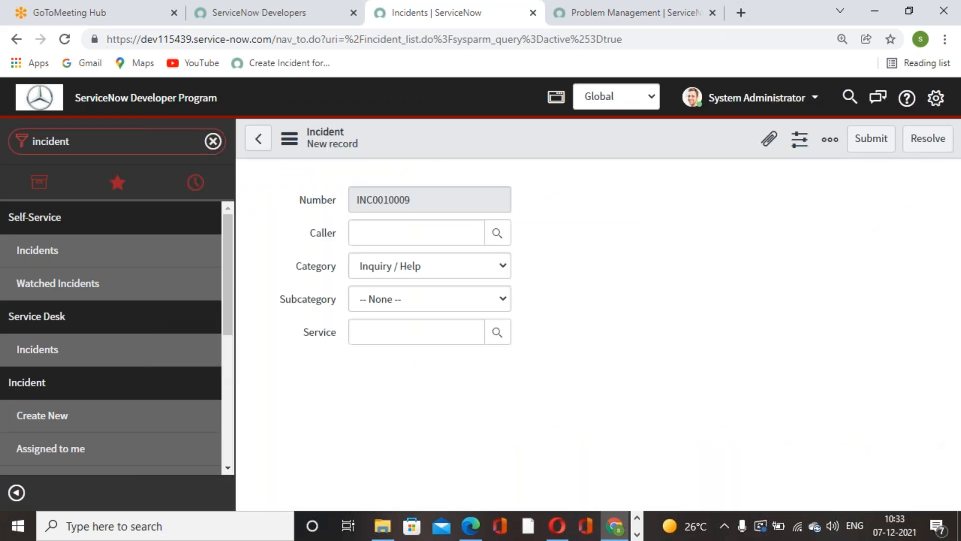
Step: Set the new incident's caller to the third-from-last user on the first page of the user list
left_click(493, 234)
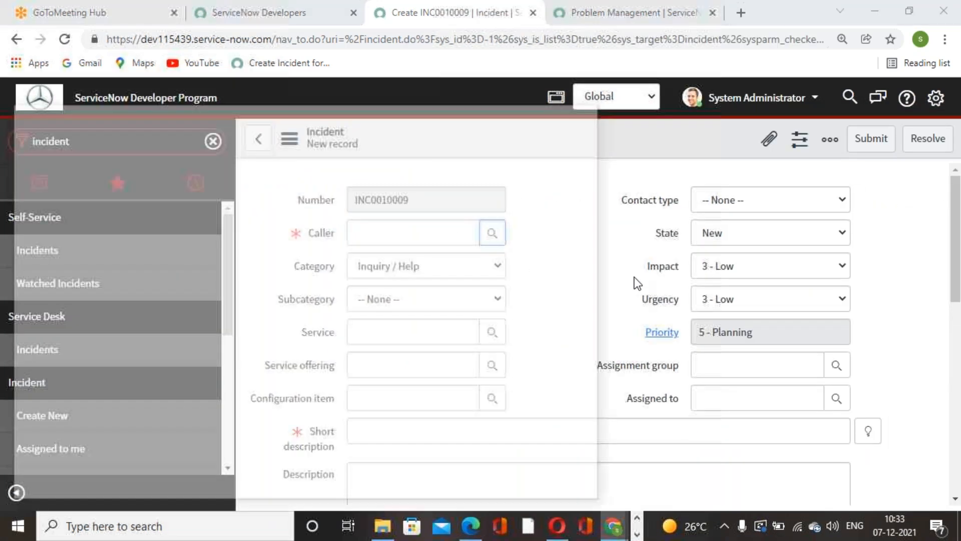
scroll(56, 384, "down", 5)
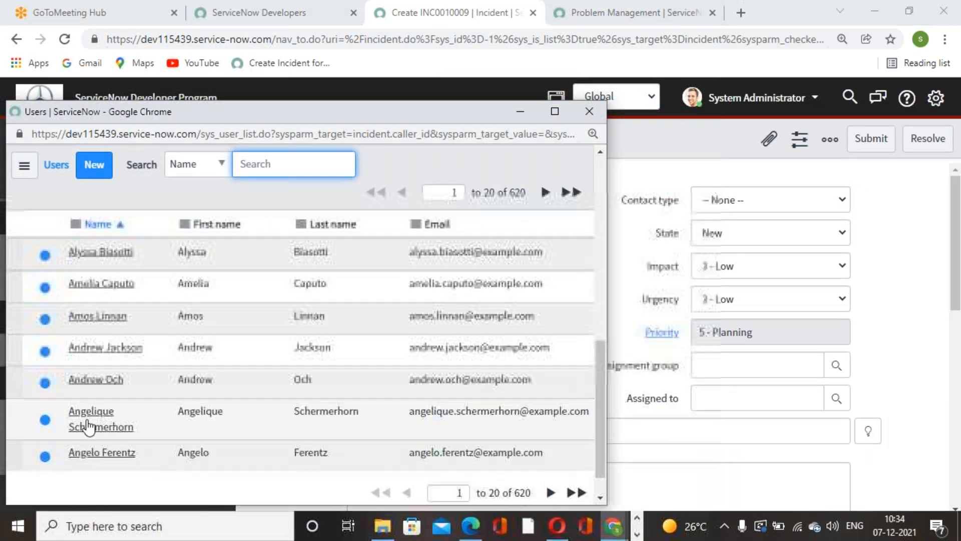
left_click(95, 380)
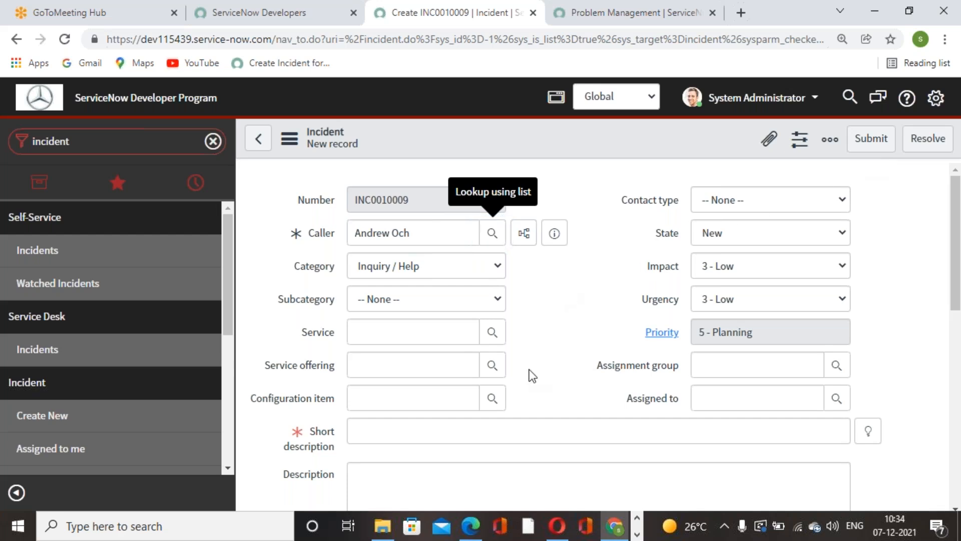
left_click(868, 433)
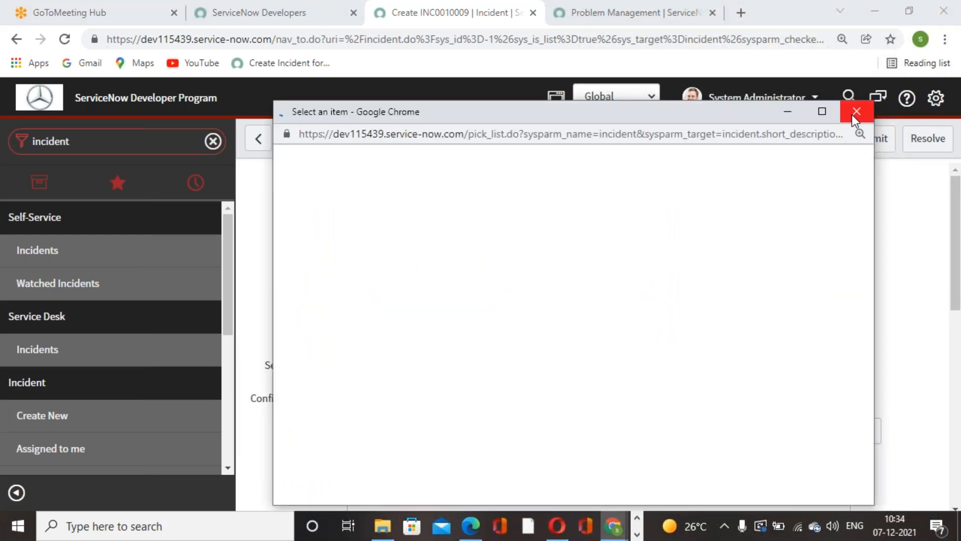
scroll(670, 434, "down", 2)
left_click(855, 112)
Step: Enter the short description "I am facing network issue" and submit the incident
left_click(629, 429)
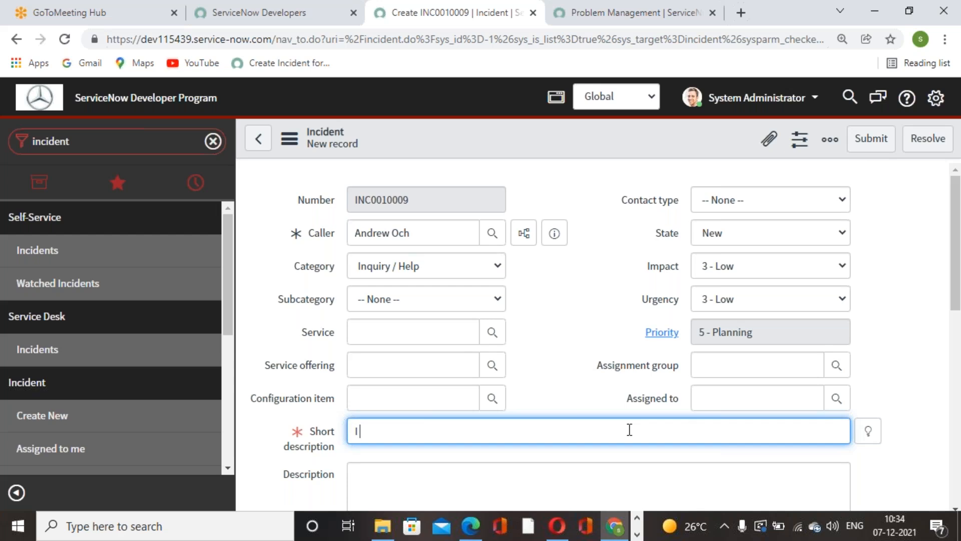
type("I Am")
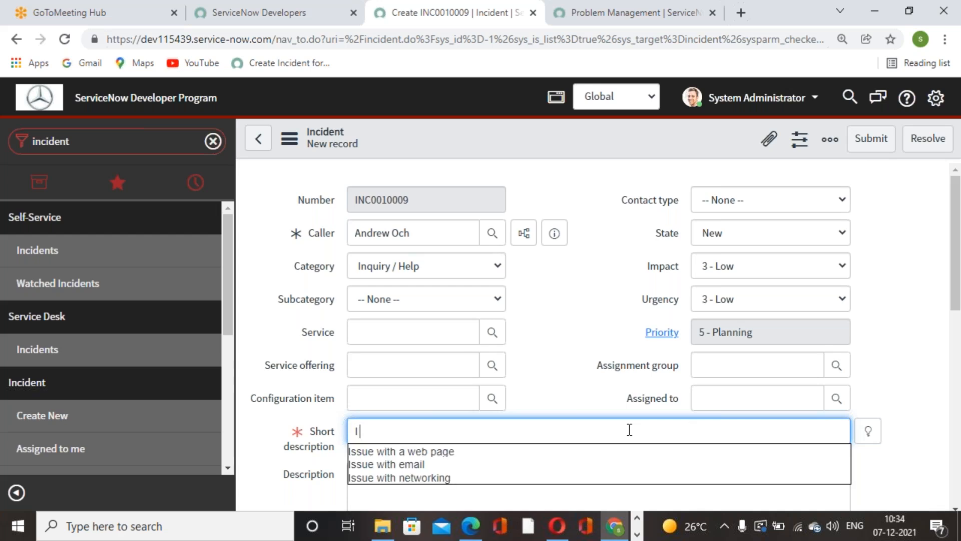
key("BackSpace")
key("BackSpace")
type("am facing networj")
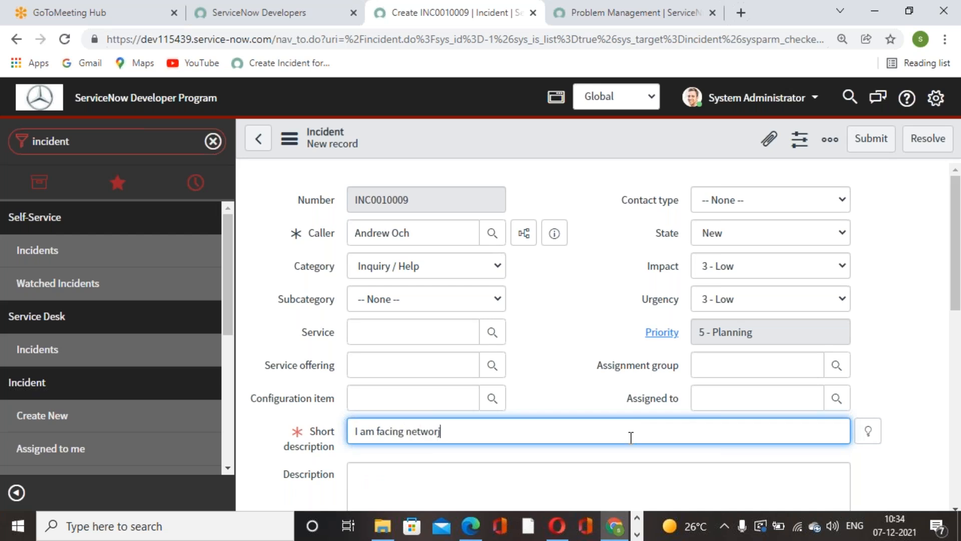
type("issue")
left_click(871, 138)
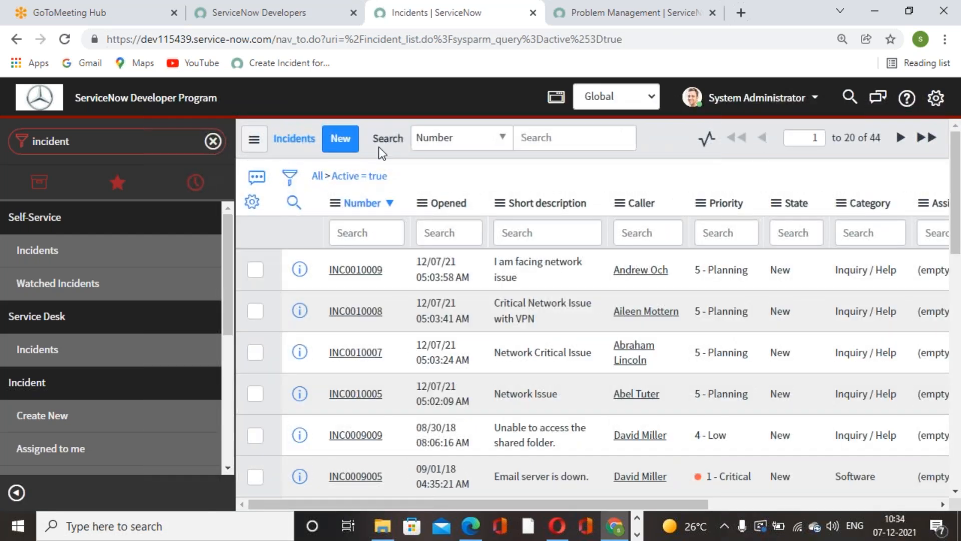
Step: Open another new incident record and choose the same caller as in the previous incident from the user list
left_click(340, 139)
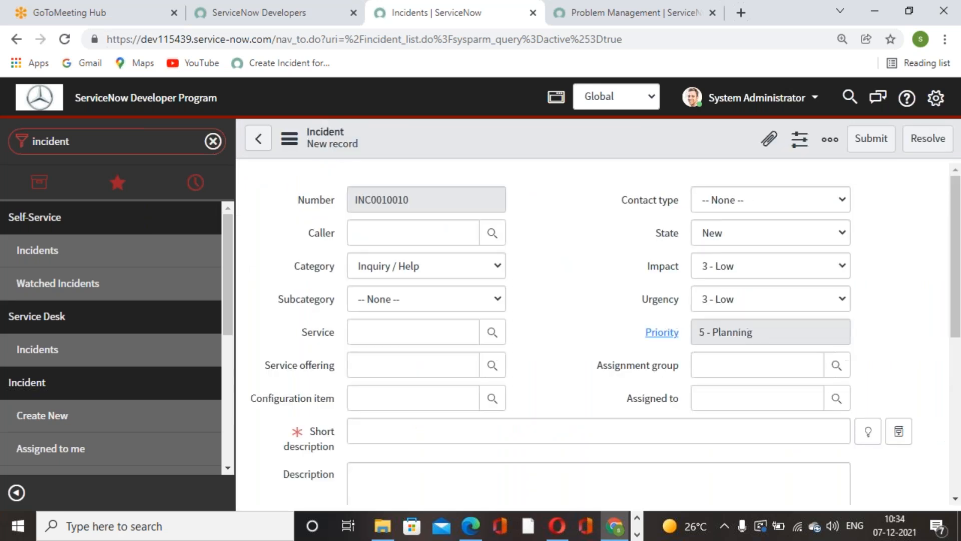
left_click(461, 234)
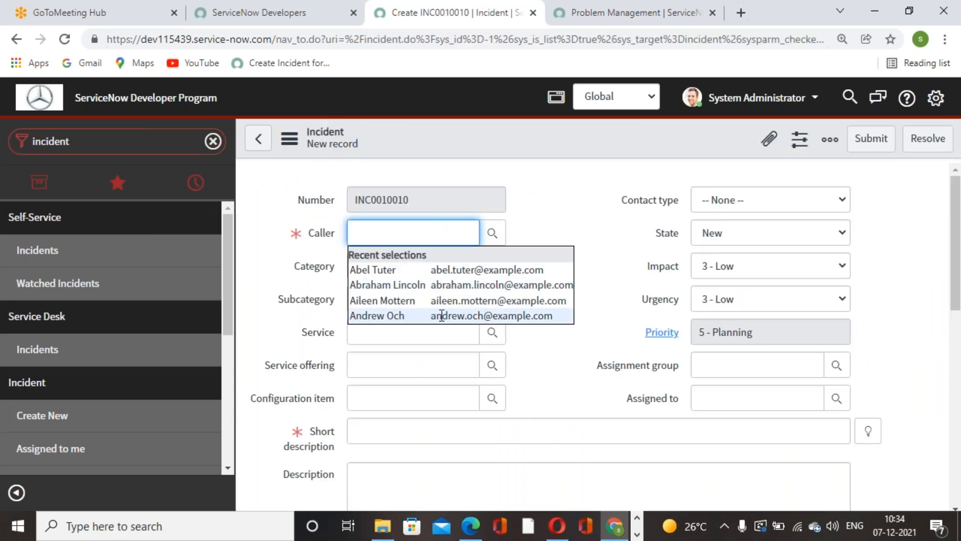
left_click(492, 233)
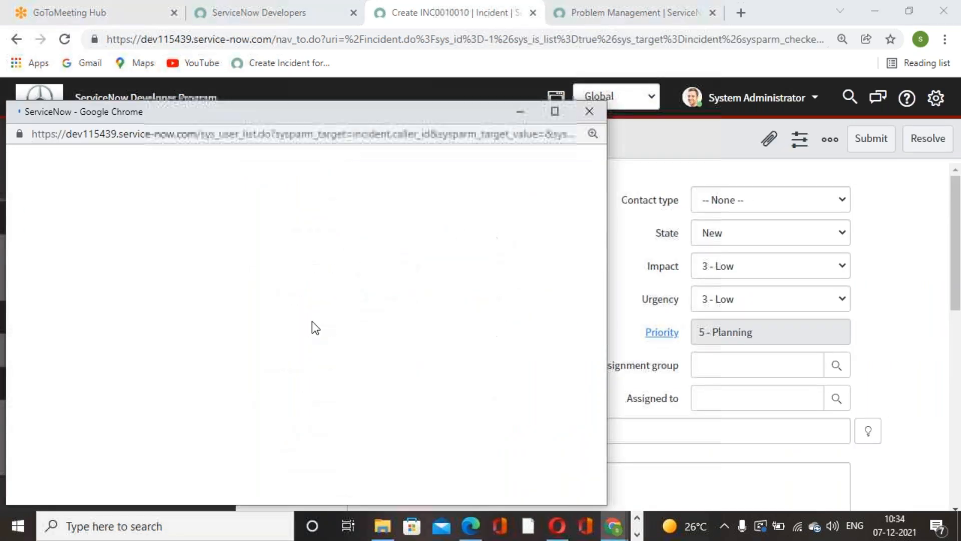
scroll(147, 342, "down", 5)
scroll(133, 434, "down", 4)
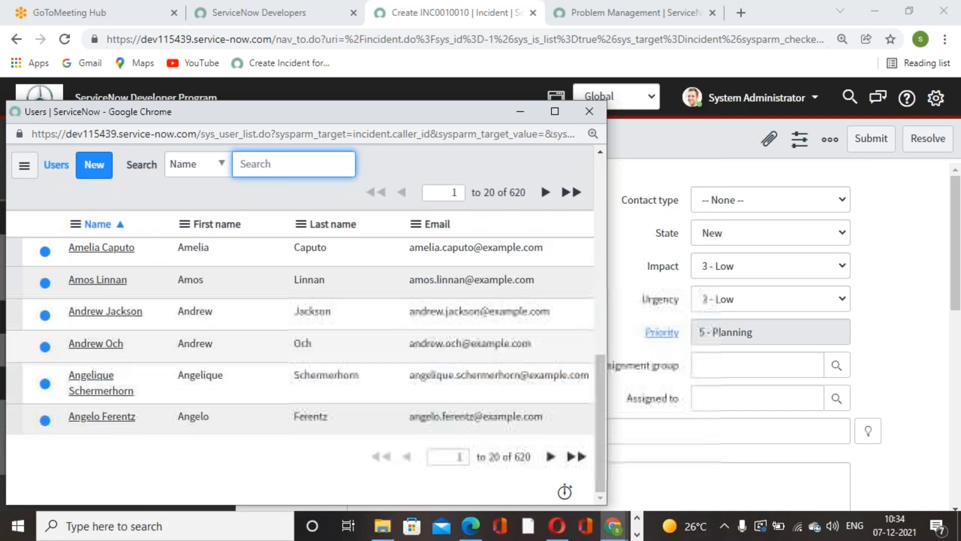
left_click(107, 345)
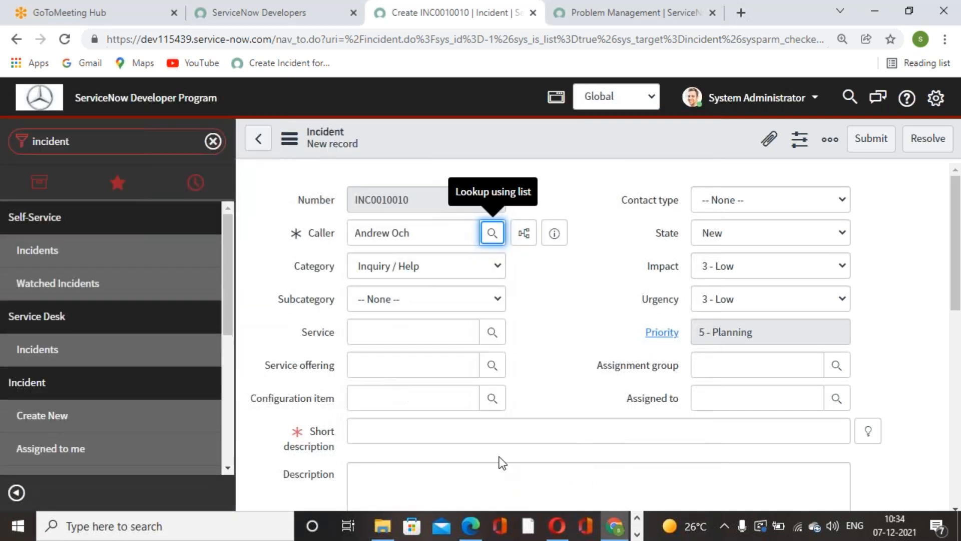
Step: Enter the short description "Bad network issue" and submit the incident
left_click(489, 429)
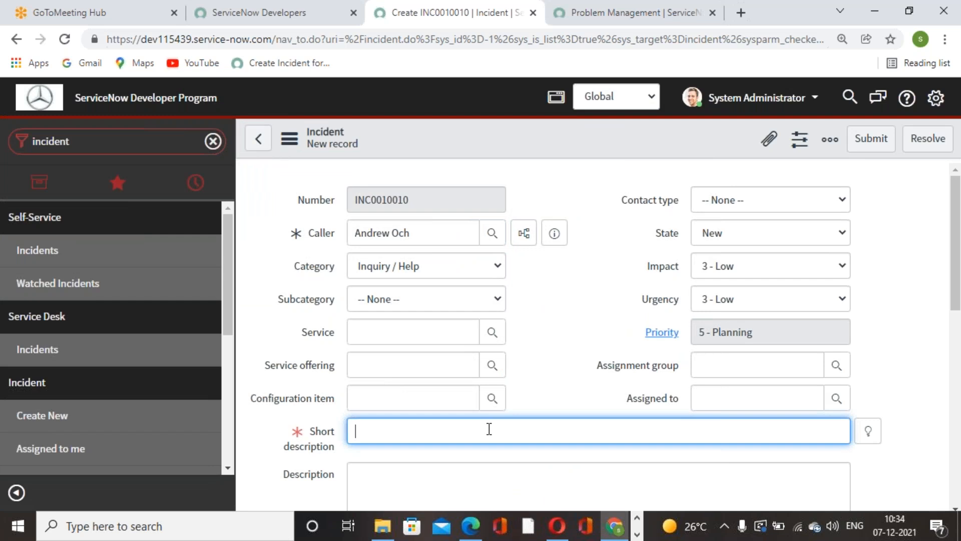
type("B")
key("BackSpace")
type("Bad ")
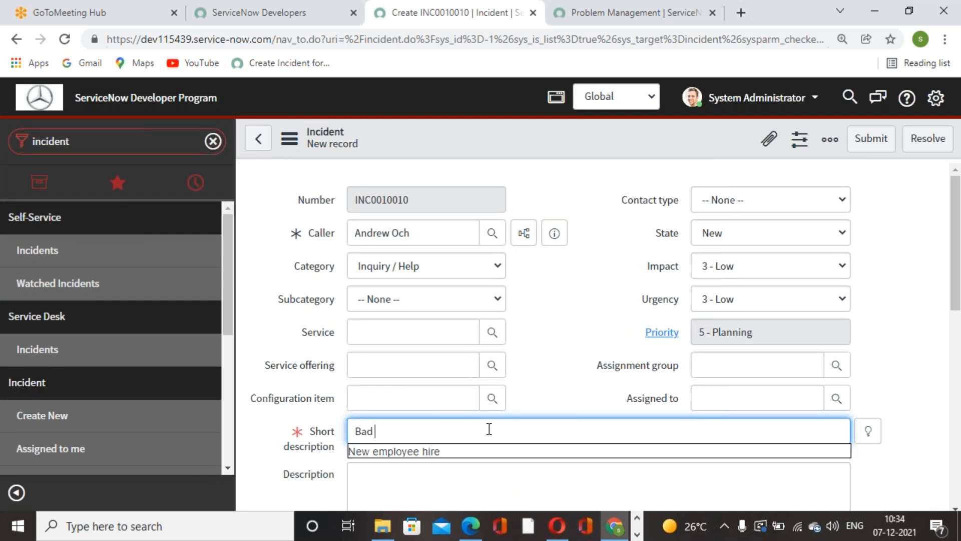
type("netw")
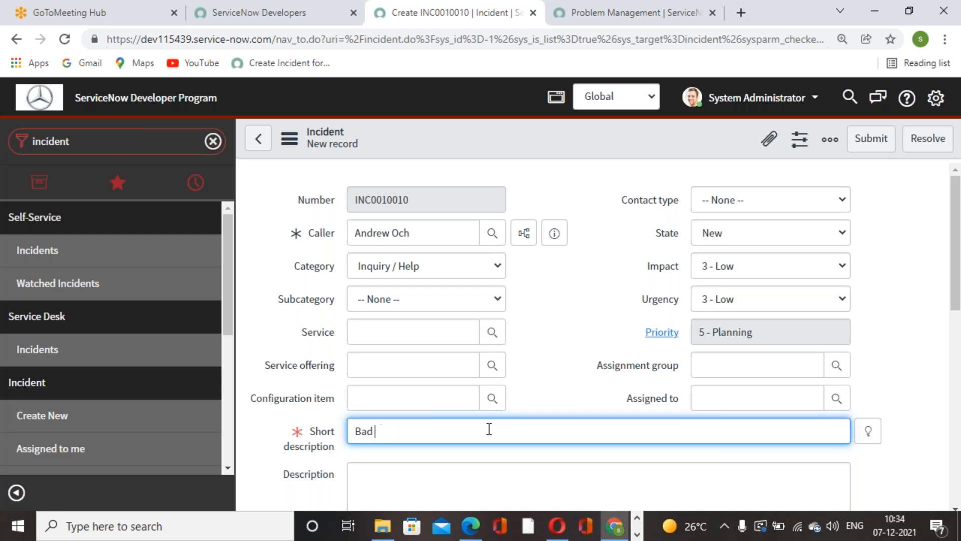
type("twork issue")
left_click(584, 298)
left_click(871, 140)
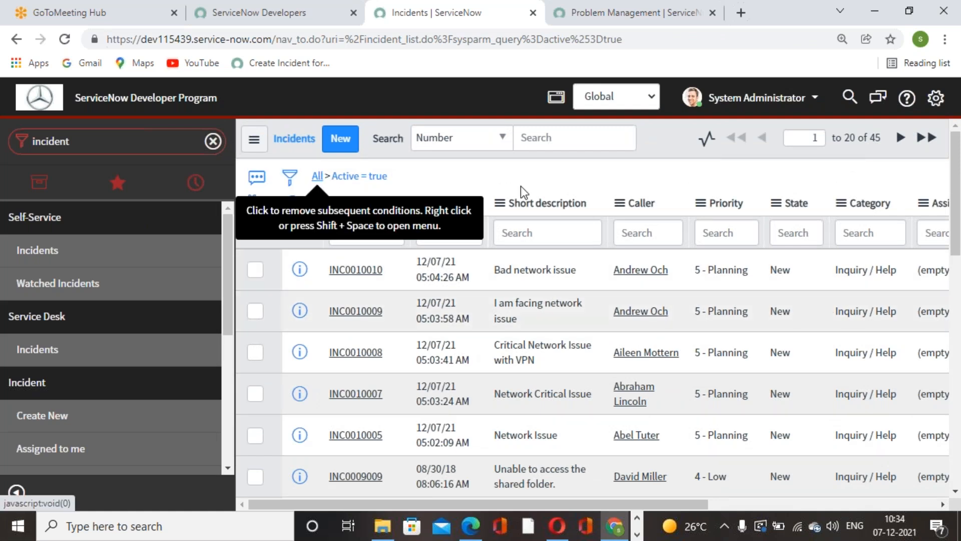
Step: Remove the "Active = true" condition from the incident list to show all incidents
left_click(318, 176)
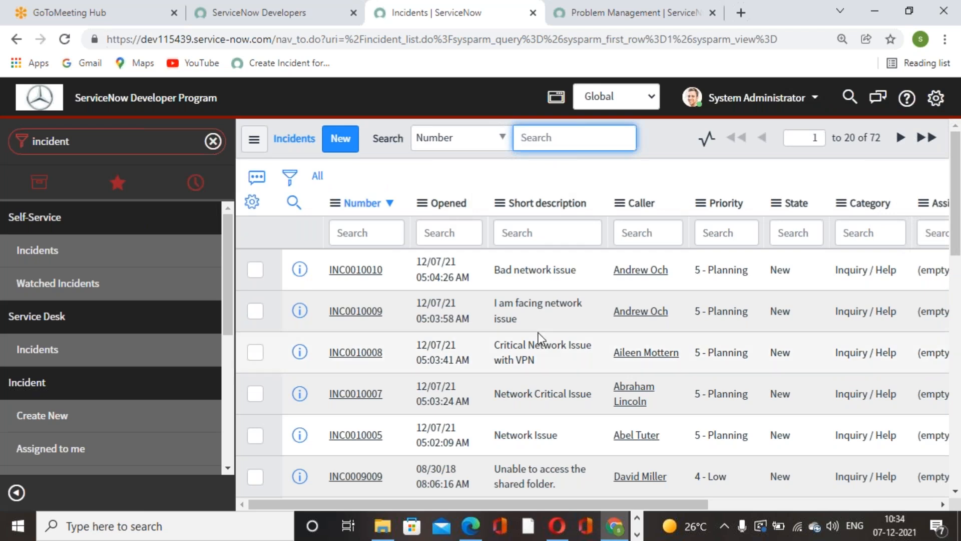
scroll(41, 366, "down", 2)
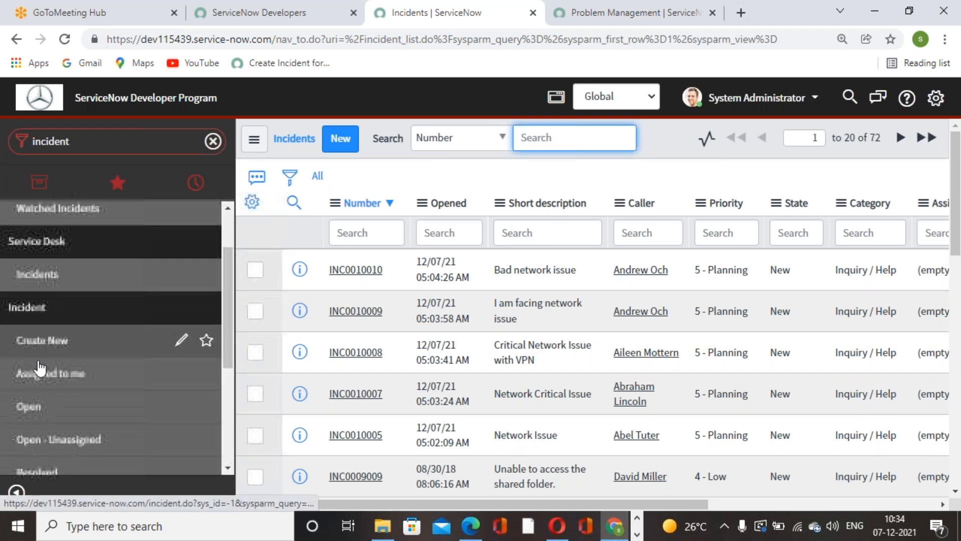
scroll(42, 371, "up", 2)
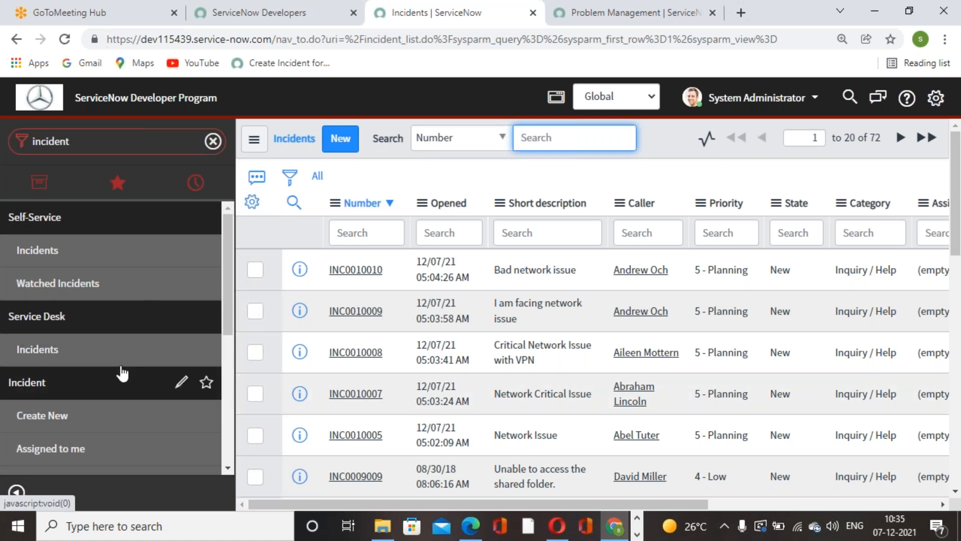
scroll(63, 370, "down", 2)
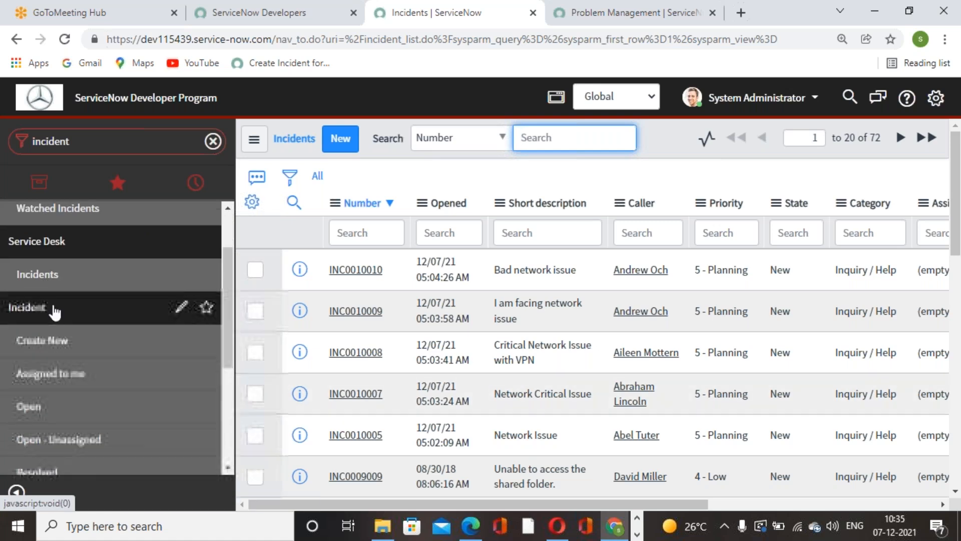
scroll(101, 290, "down", 2)
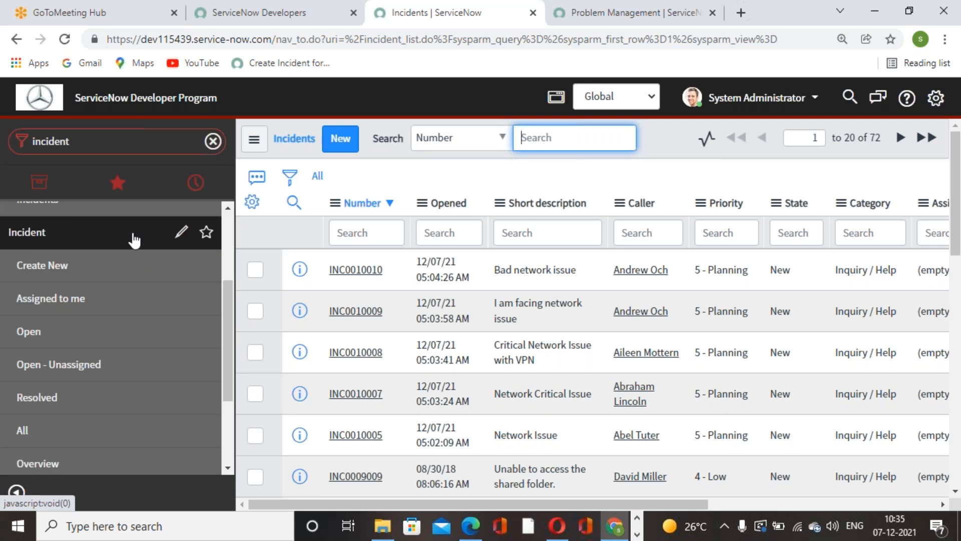
left_click(665, 27)
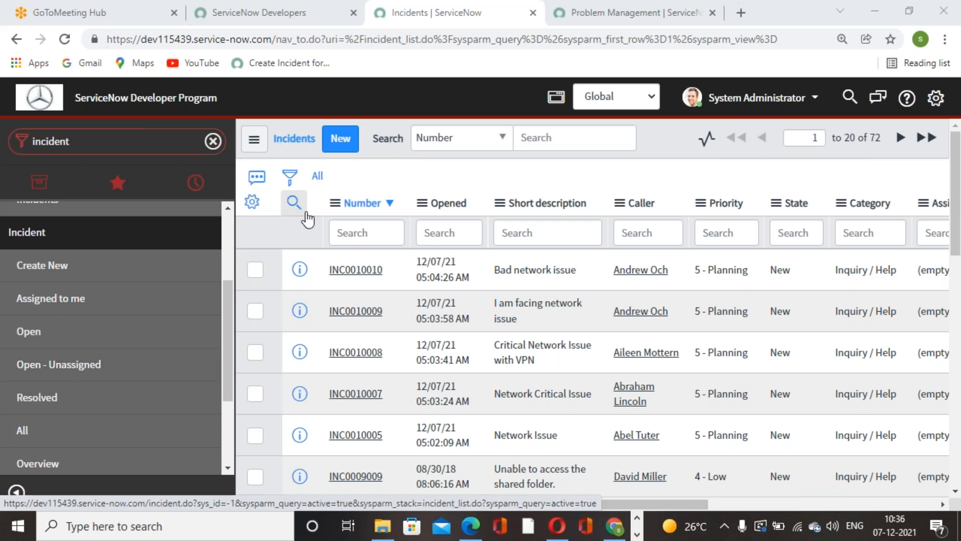
Step: Filter the incident list with the condition Created on Today and run it
left_click(288, 179)
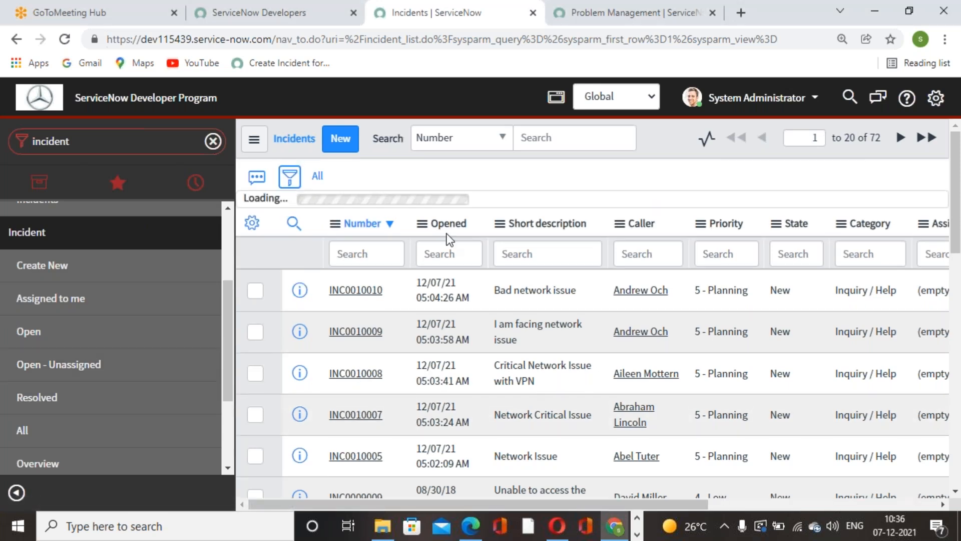
left_click(431, 246)
type("created")
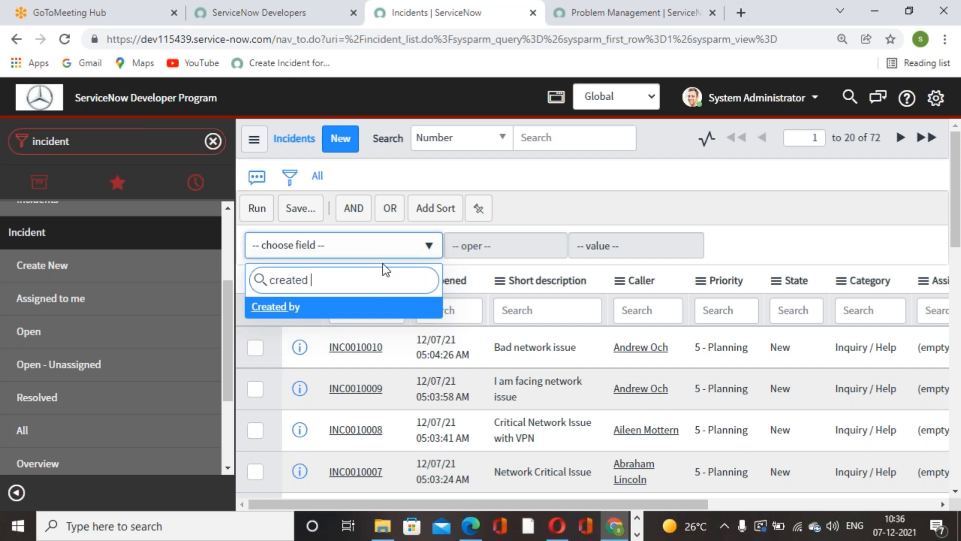
key("BackSpace")
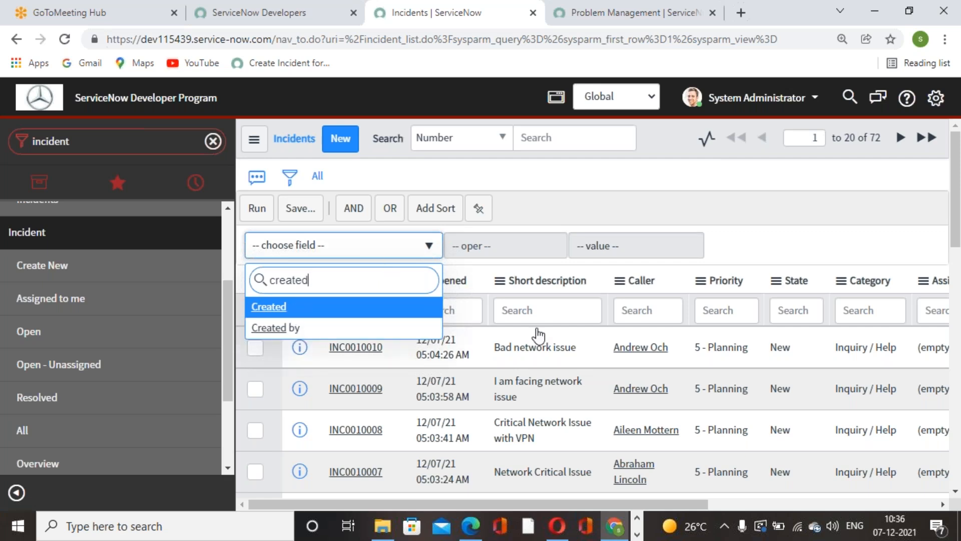
key("Return")
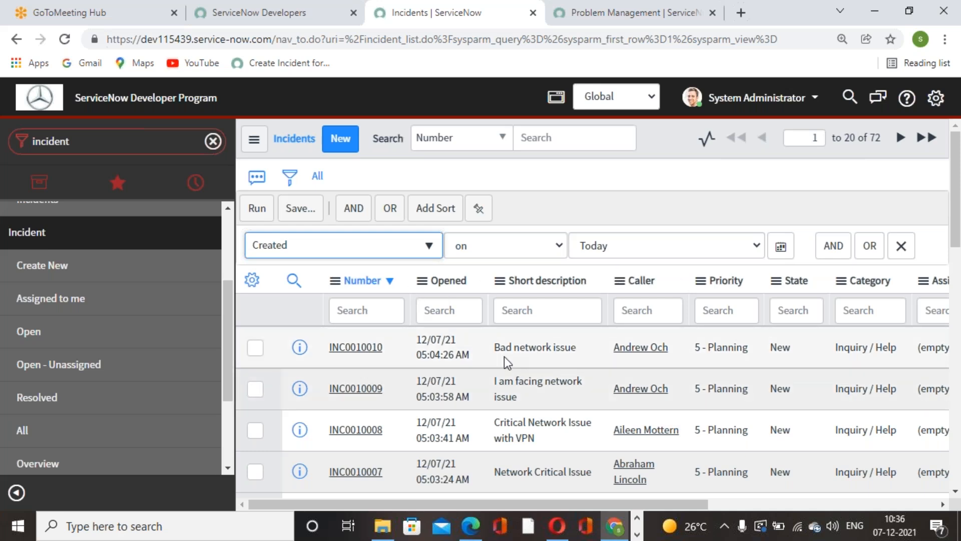
left_click(257, 209)
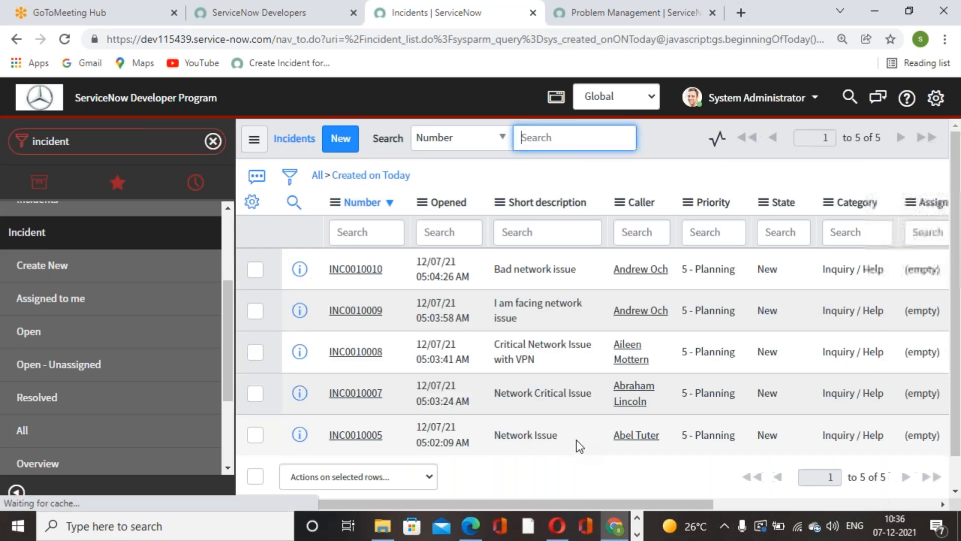
left_click(911, 2)
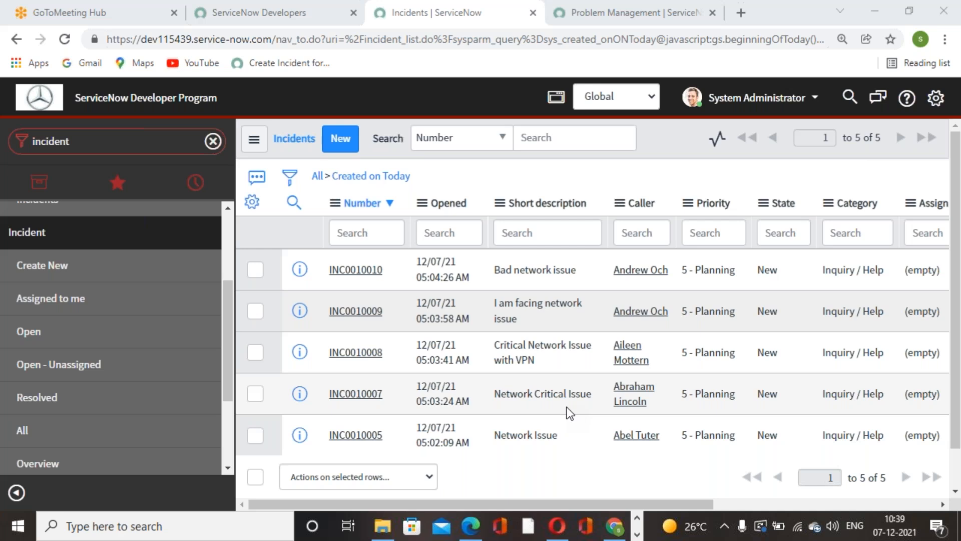
Step: Open the "Bad network issue" incident, create a problem from it and dismiss the confirmation message
left_click(97, 146)
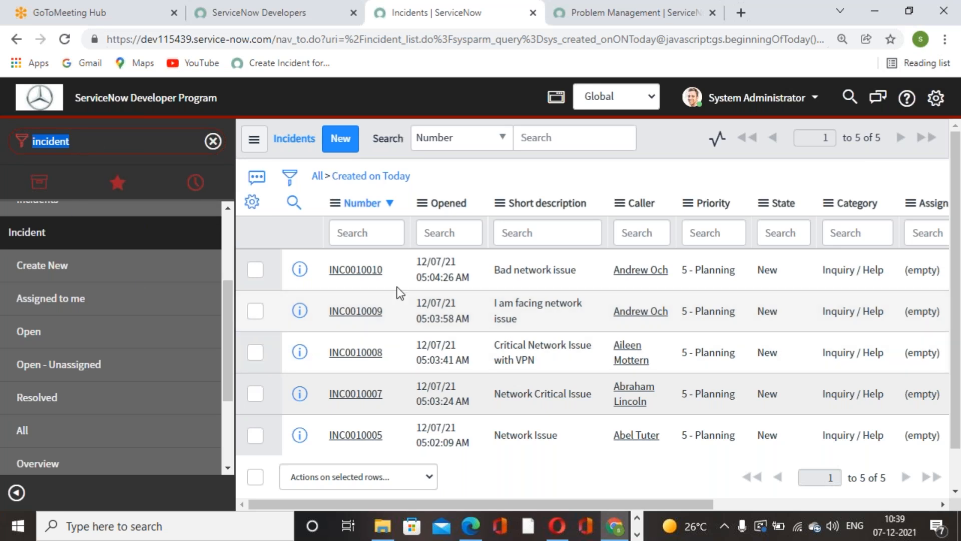
left_click(350, 271)
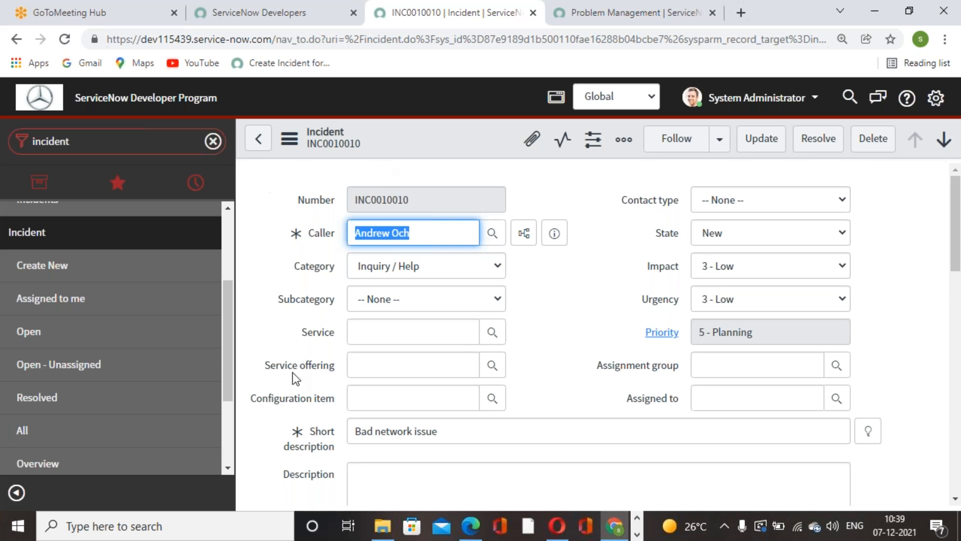
left_click(578, 325)
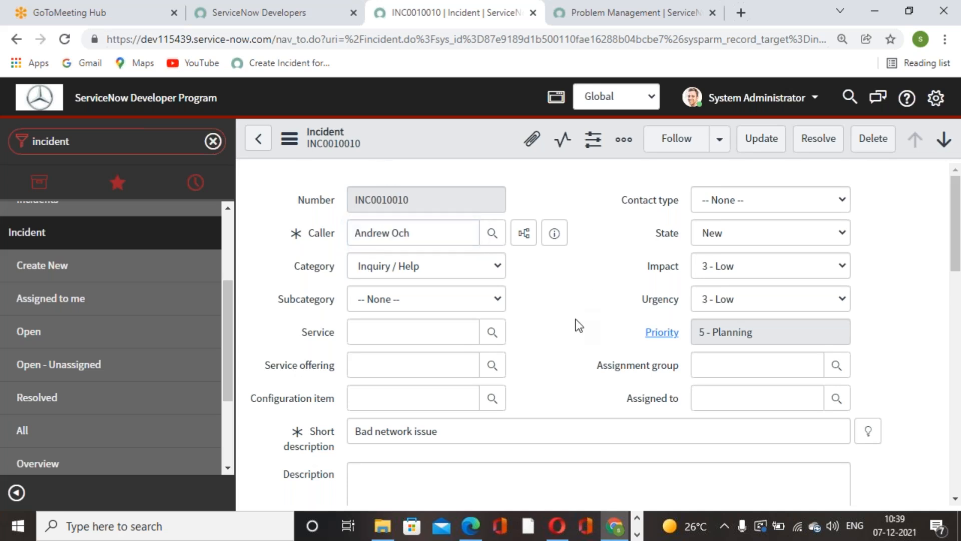
left_click(289, 139)
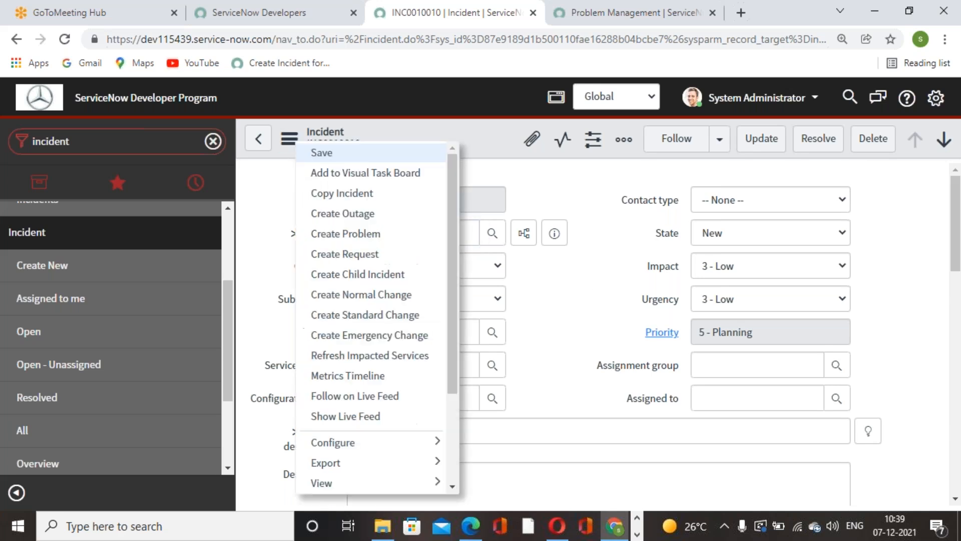
left_click(347, 233)
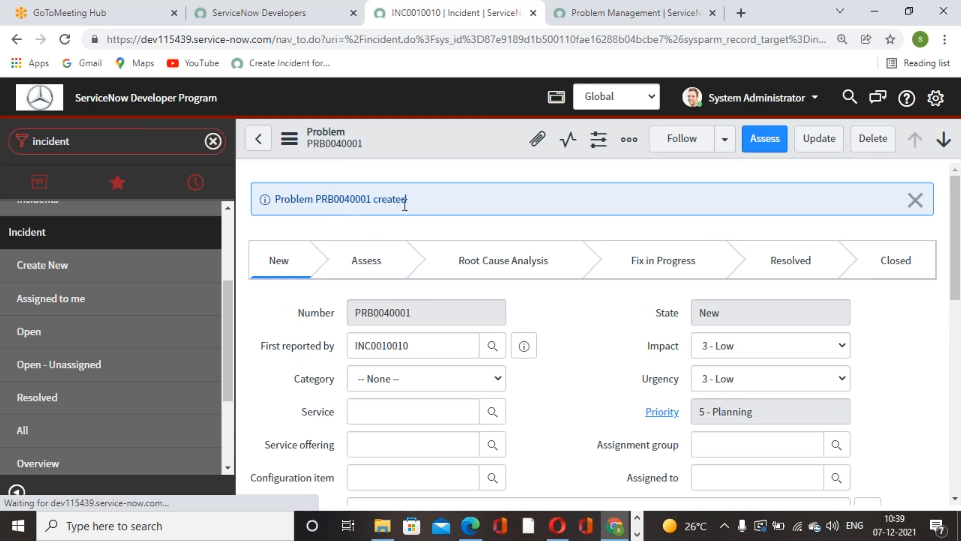
left_click(916, 201)
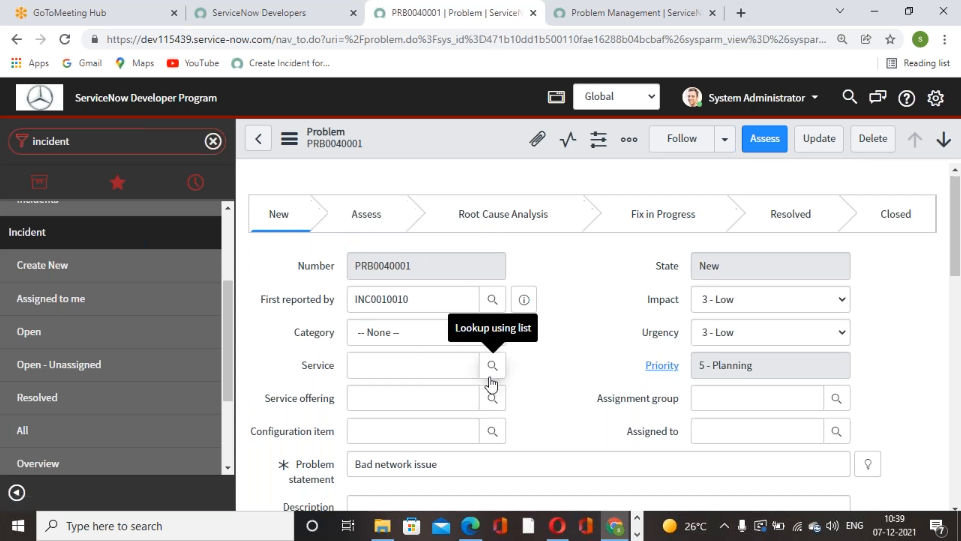
Step: Examine the problem record's Notes, Analysis Information and Resolution Information sections and its related lists
scroll(491, 382, "down", 5)
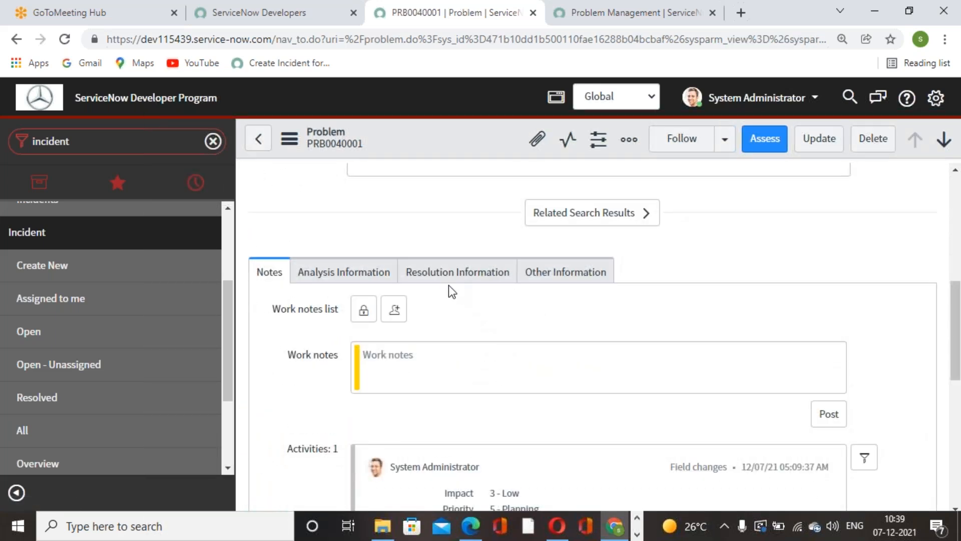
scroll(505, 358, "down", 5)
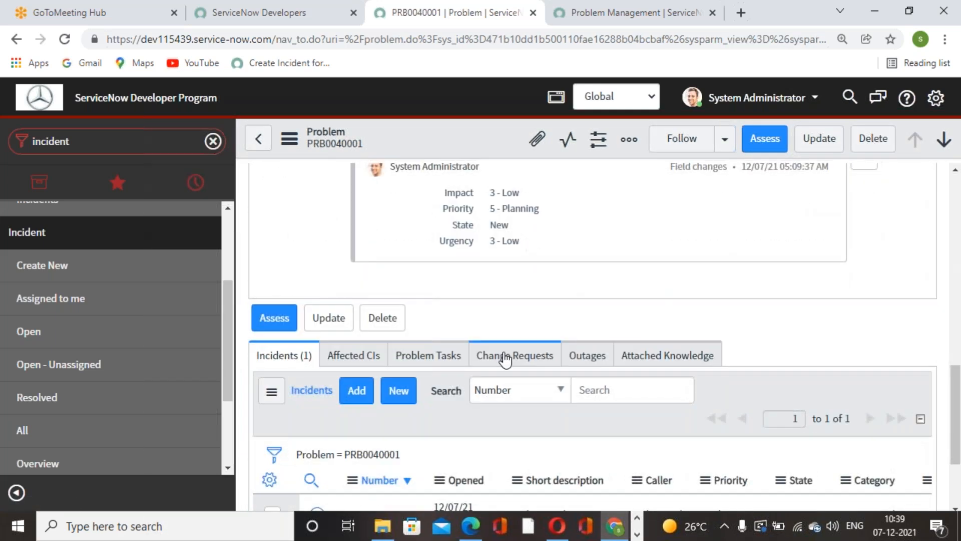
scroll(506, 357, "up", 5)
left_click(501, 351)
scroll(500, 341, "down", 3)
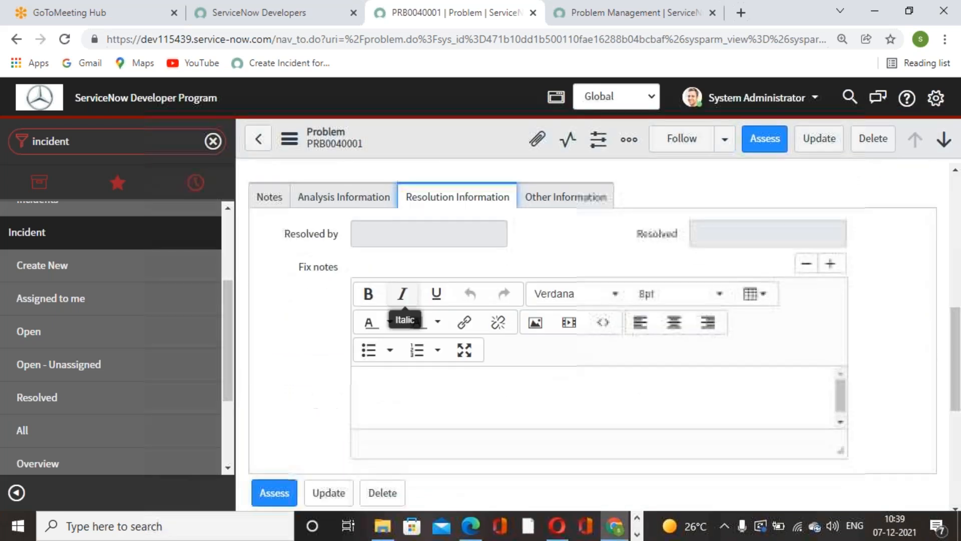
left_click(334, 201)
left_click(271, 197)
scroll(465, 292, "down", 7)
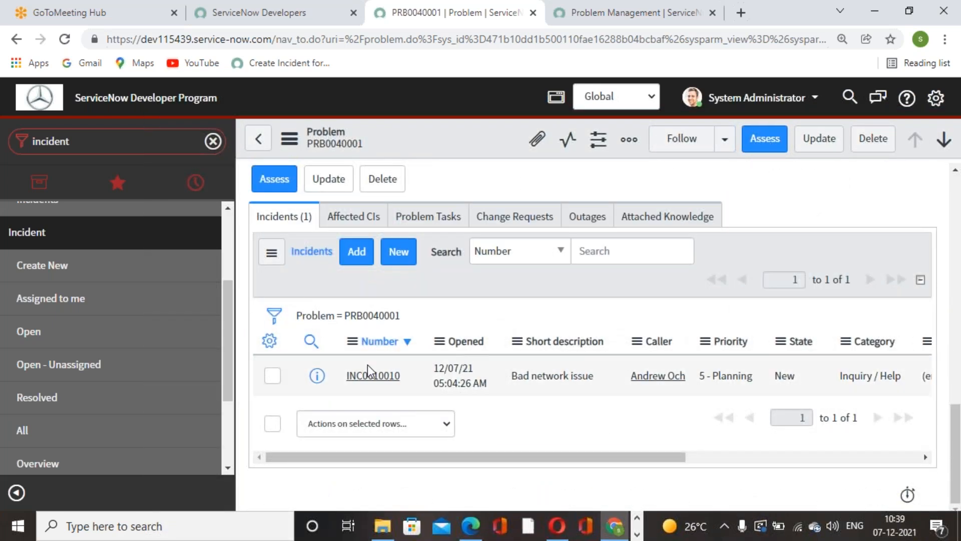
Step: Review the problem form's main fields and the incident linked to it in the related Incidents list
scroll(368, 380, "up", 2)
scroll(383, 359, "up", 10)
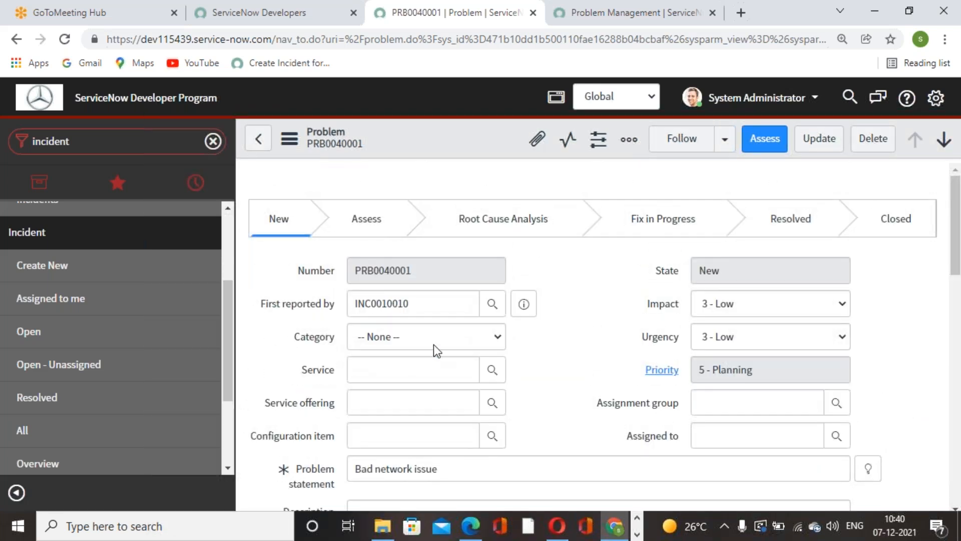
scroll(487, 366, "down", 1)
scroll(487, 366, "down", 10)
scroll(300, 444, "up", 10)
scroll(551, 365, "down", 15)
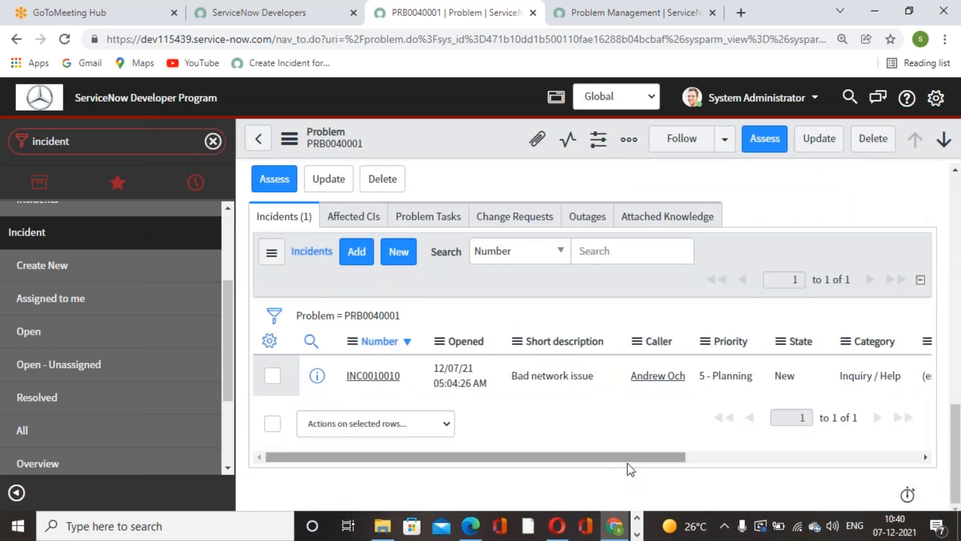
scroll(626, 463, "up", 15)
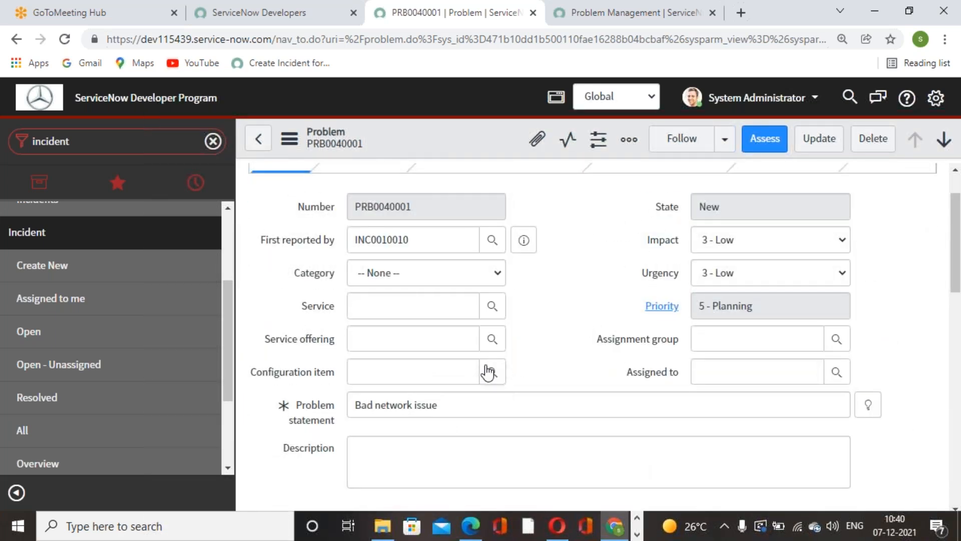
scroll(487, 369, "down", 10)
scroll(420, 425, "up", 10)
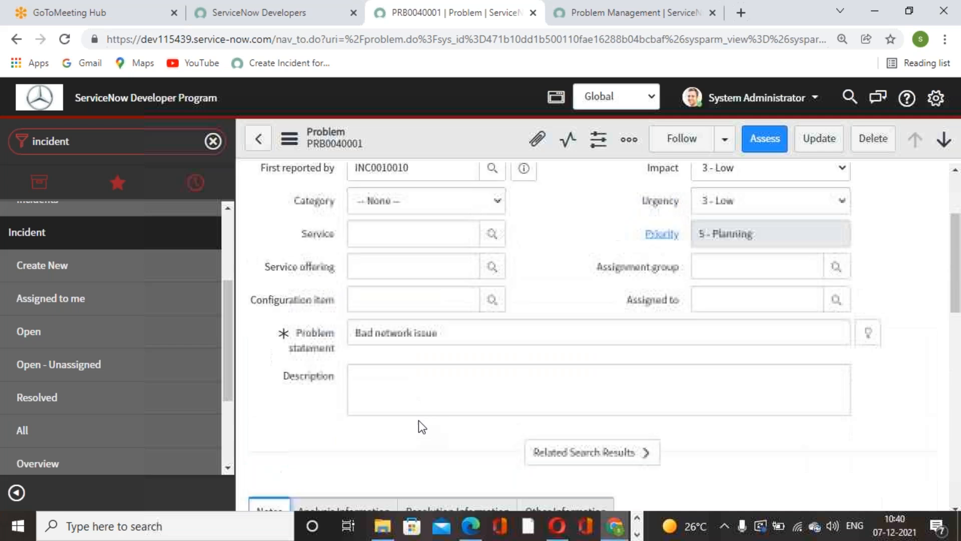
scroll(384, 421, "down", 10)
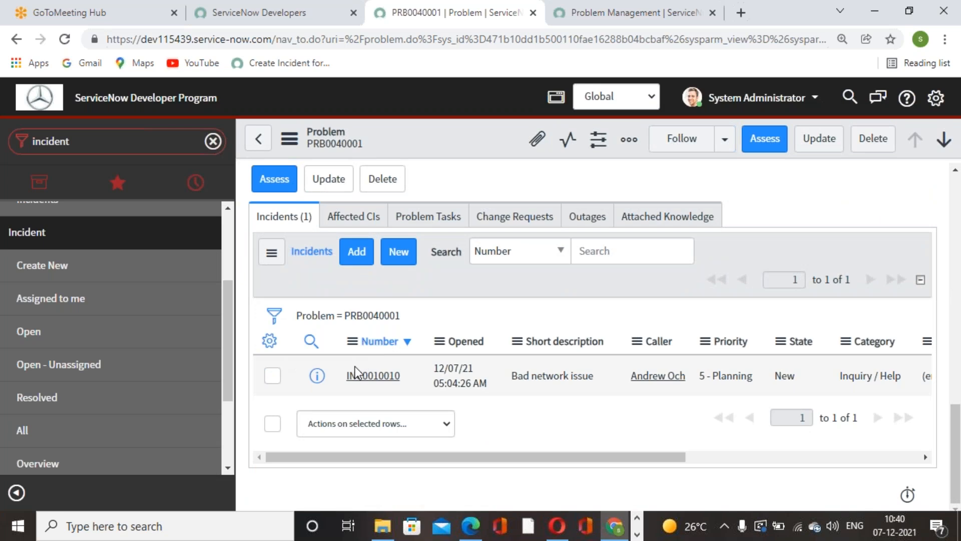
Step: Open the list for adding incidents to the problem, clear its Created sort order and filter it by Created on Today
left_click(356, 254)
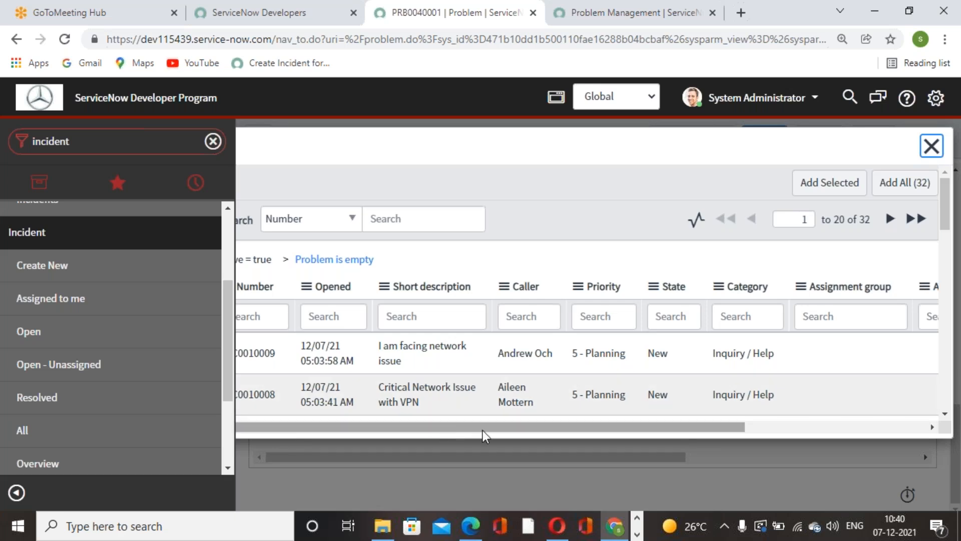
key("ctrl+minus")
key("ctrl+minus")
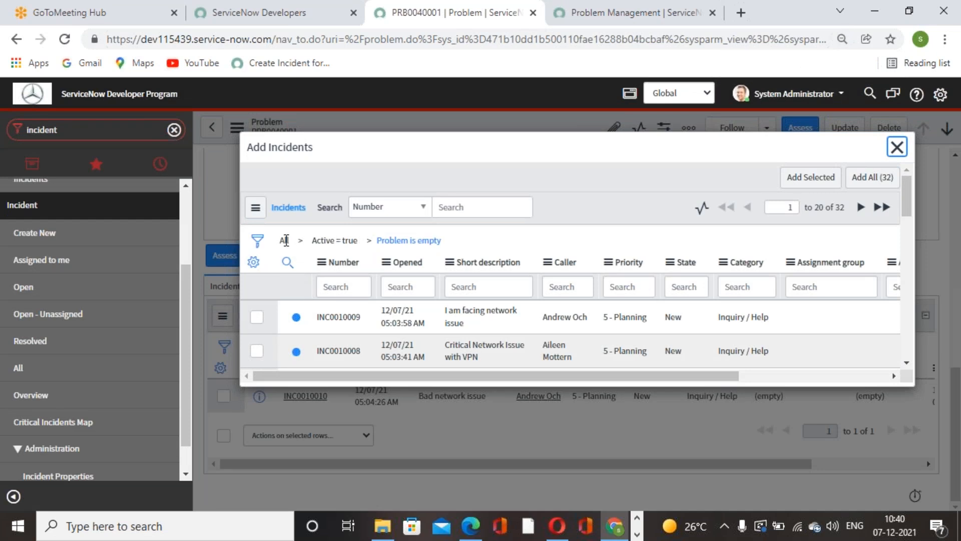
left_click(257, 241)
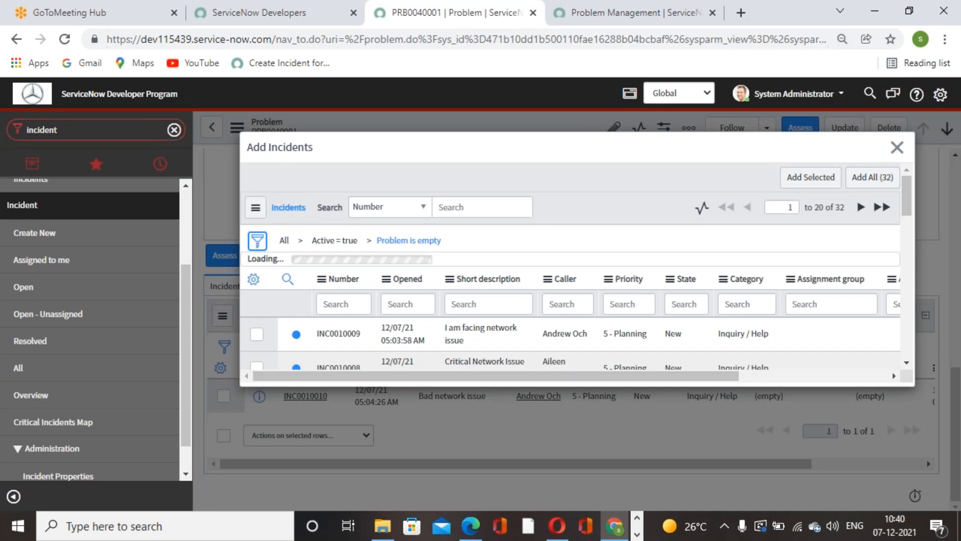
scroll(508, 356, "down", 3)
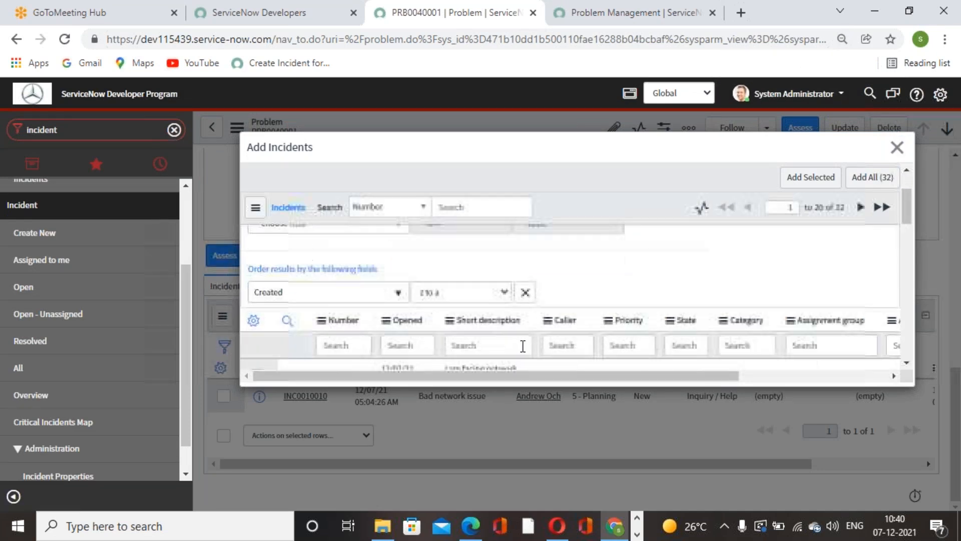
left_click(522, 291)
scroll(377, 287, "up", 3)
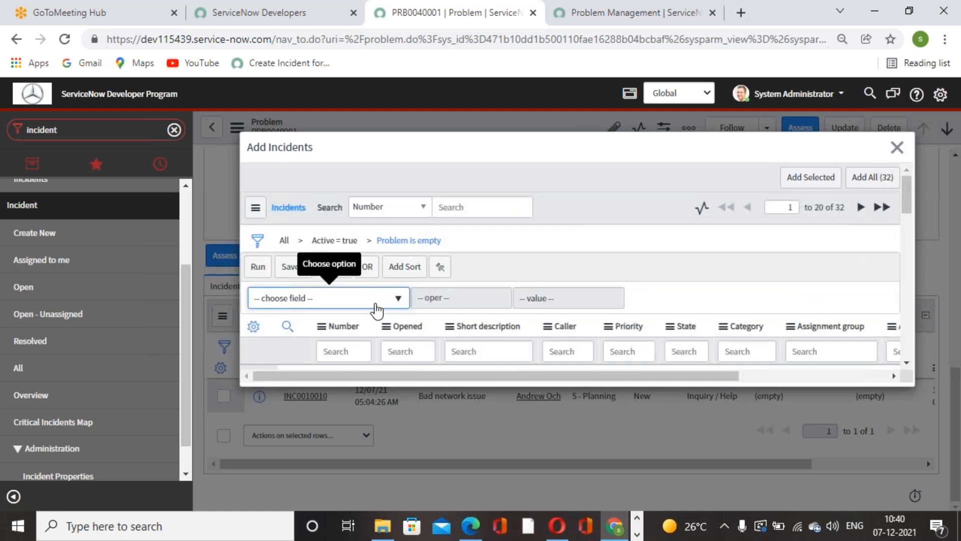
left_click(376, 299)
type("created")
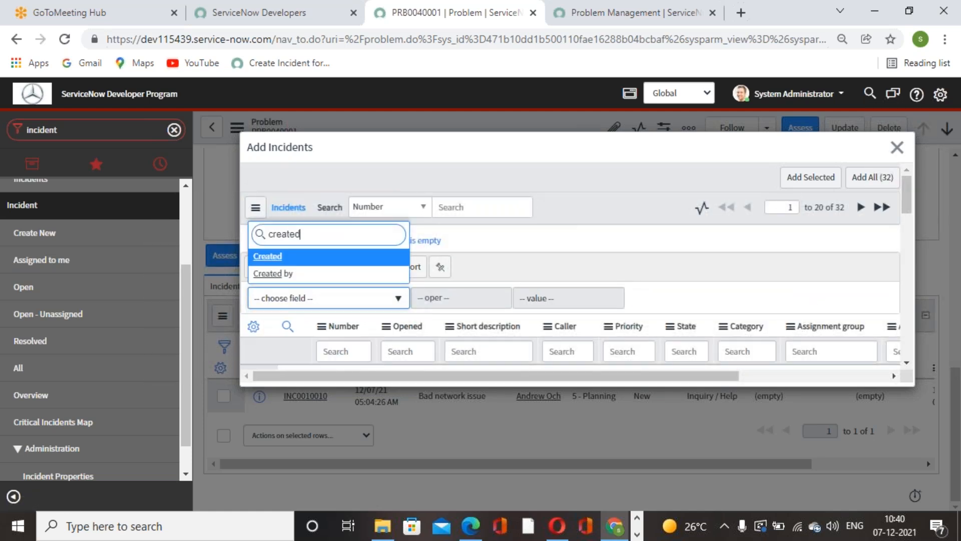
left_click(363, 257)
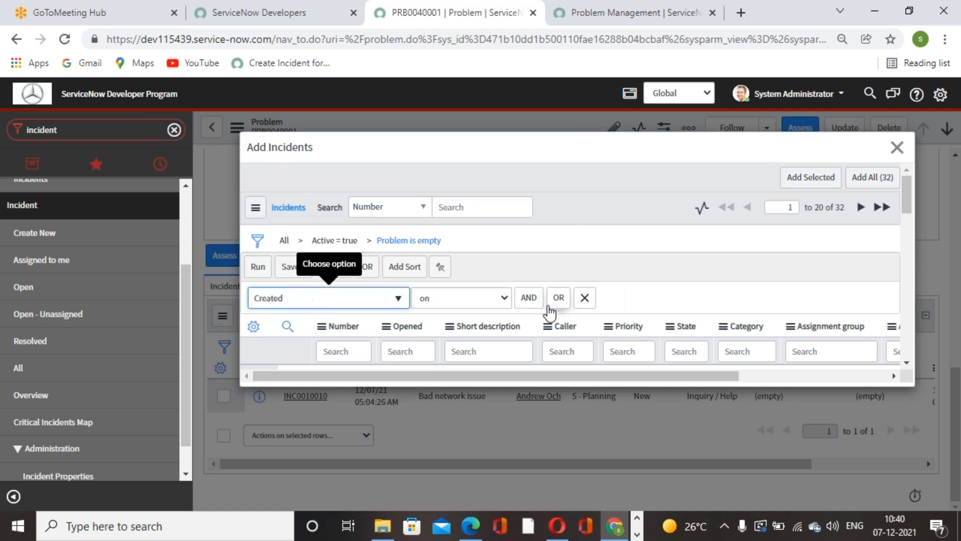
left_click(258, 266)
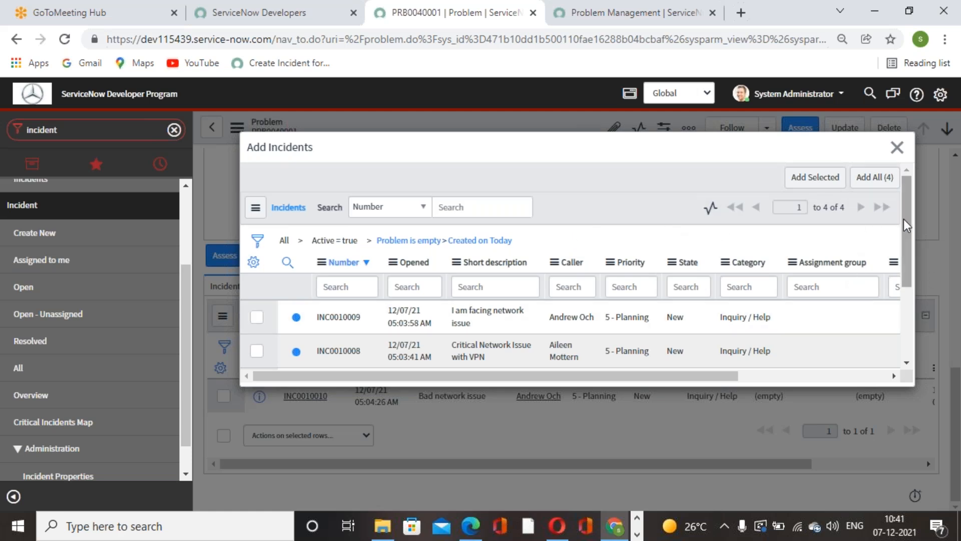
Step: Add all the filtered incidents to the problem and review them in its related Incidents list
left_click(878, 180)
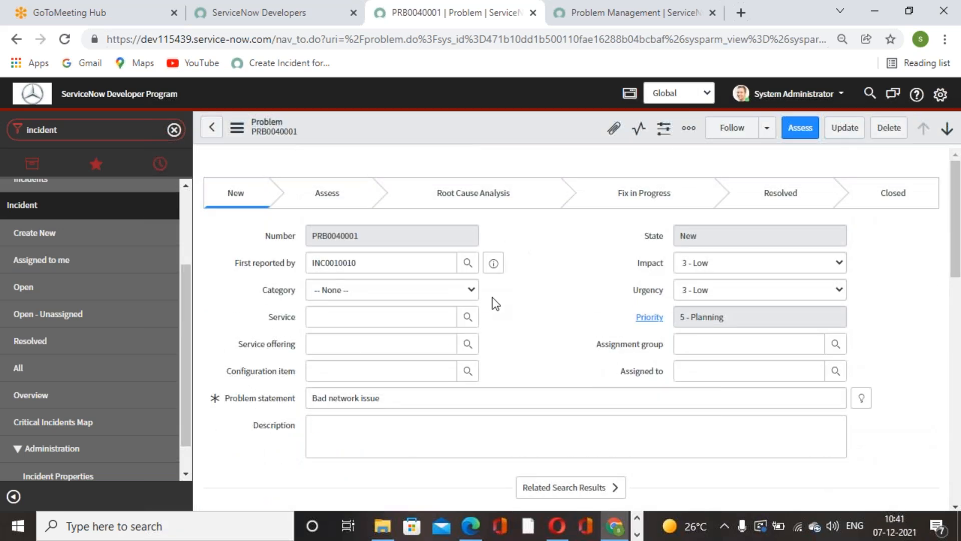
scroll(491, 297, "down", 10)
scroll(642, 339, "down", 3)
left_click_drag(373, 236, 306, 236)
scroll(503, 297, "down", 10)
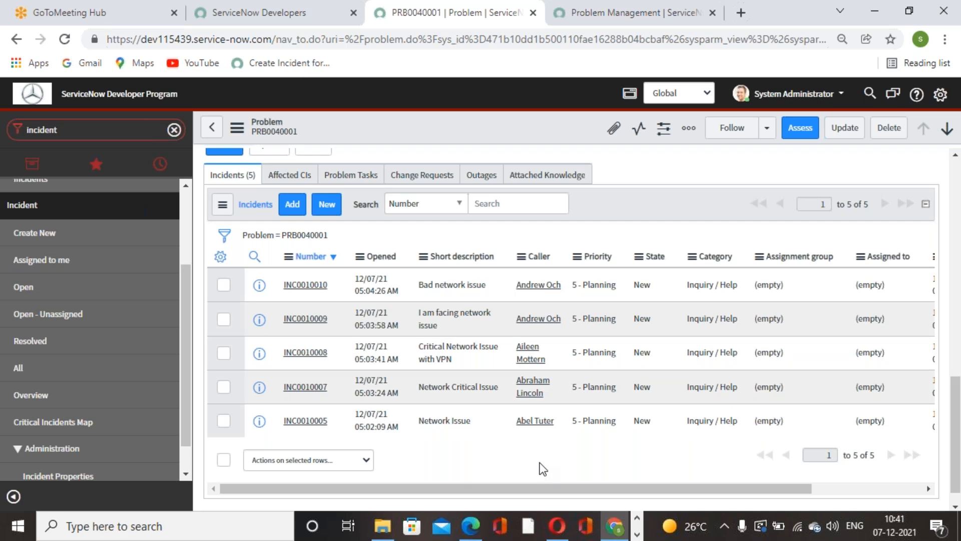
Step: Set the problem's category to Network and its subcategory to VPN
scroll(526, 321, "up", 10)
left_click(471, 290)
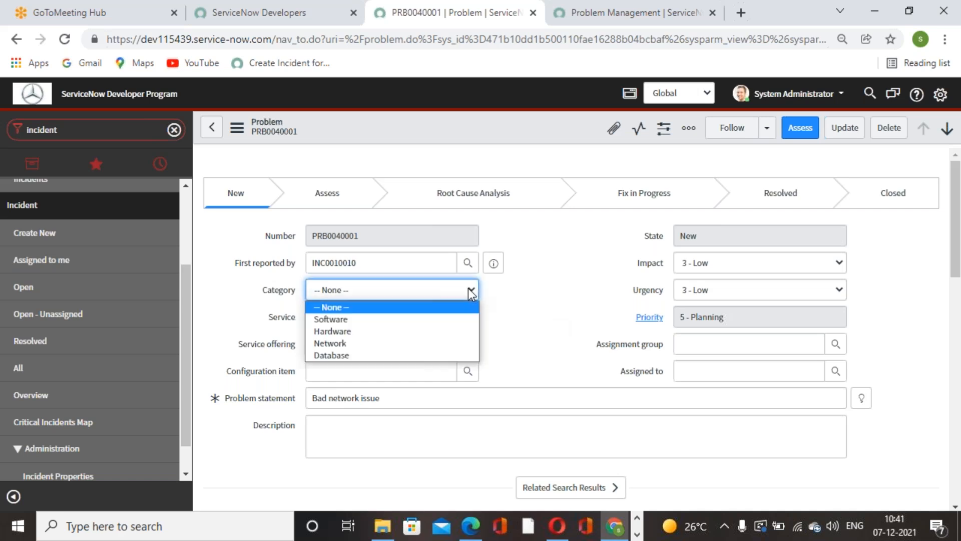
left_click(355, 343)
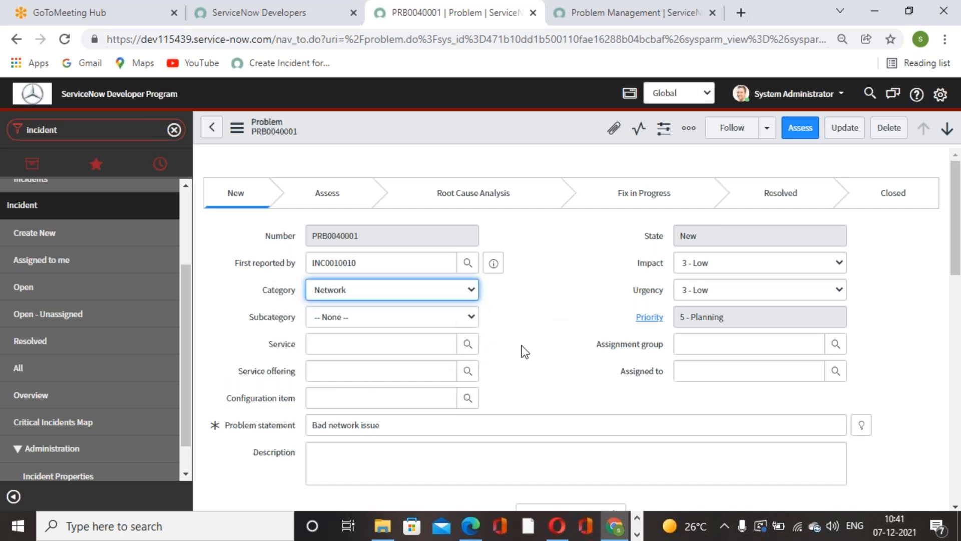
left_click(456, 317)
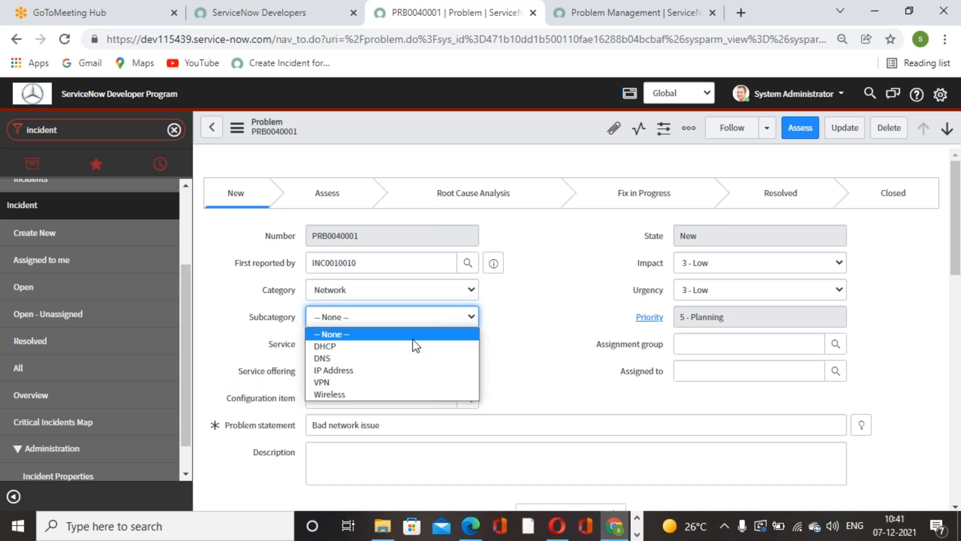
left_click(363, 383)
Step: Set the problem's assignment group to Network and save the record
left_click(798, 345)
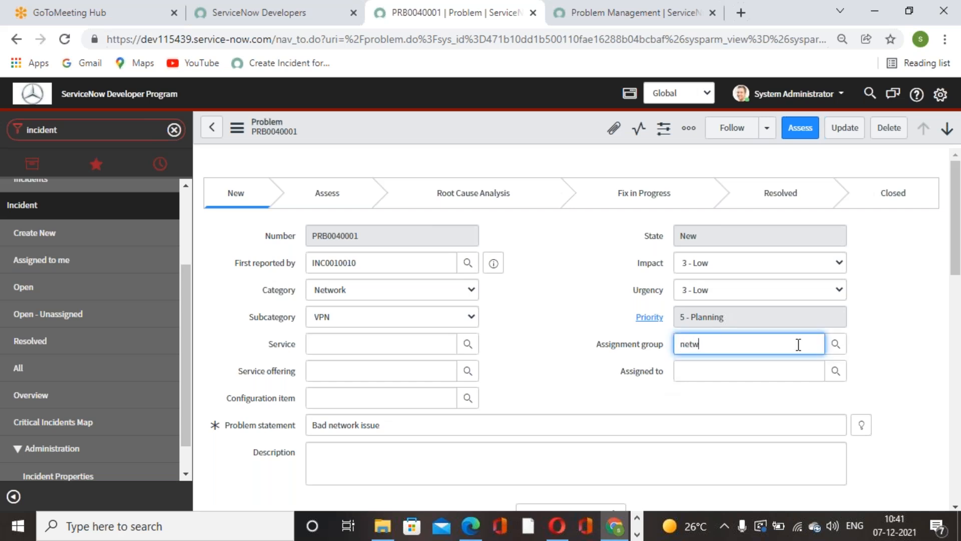
type("netw")
left_click(714, 360)
right_click(507, 107)
right_click(485, 125)
left_click(503, 133)
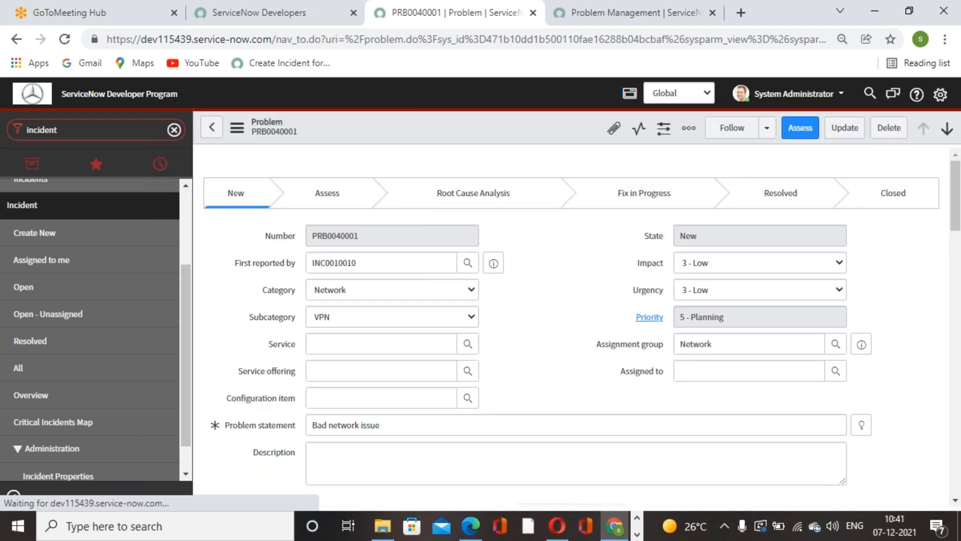
Step: Try to pick an assignee for the problem from the Network group's users
double_click(727, 344)
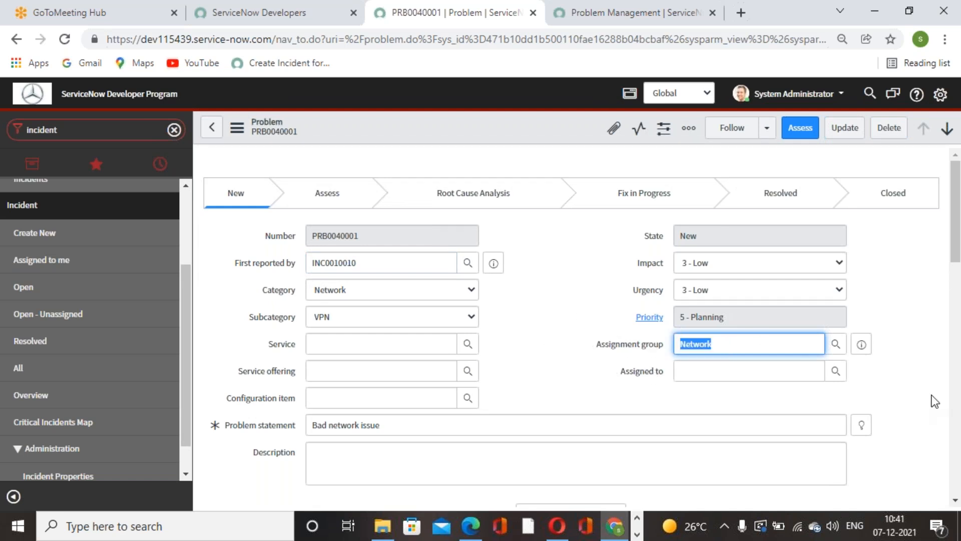
left_click(906, 361)
left_click(835, 372)
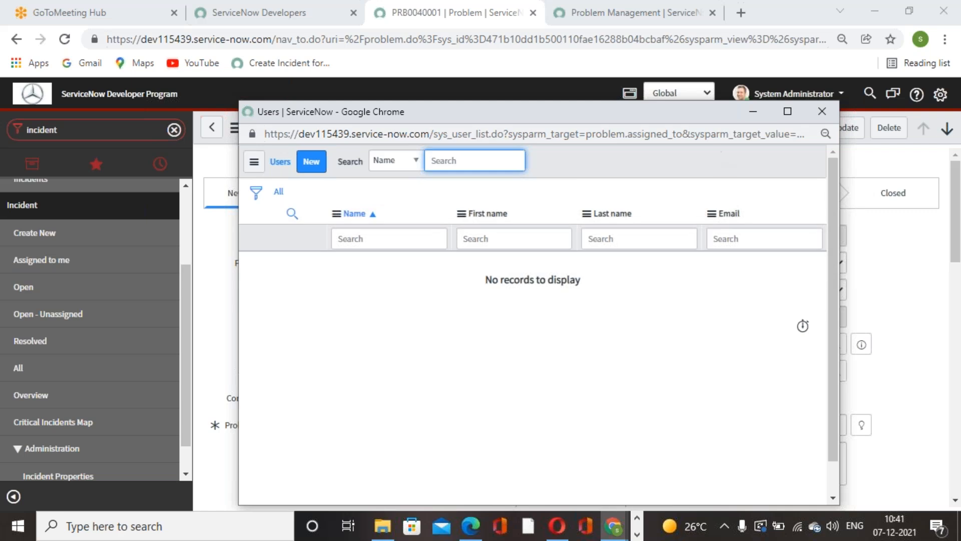
left_click(953, 370)
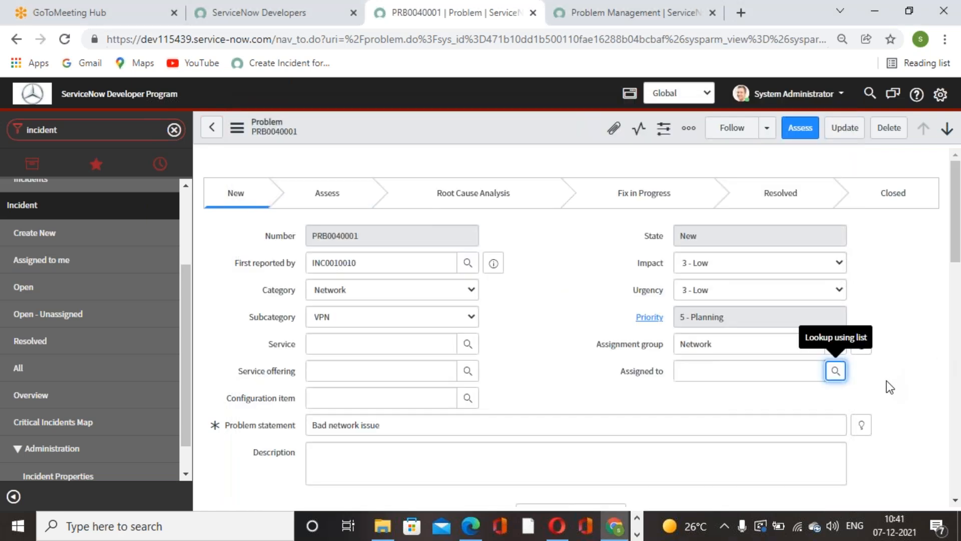
left_click(836, 371)
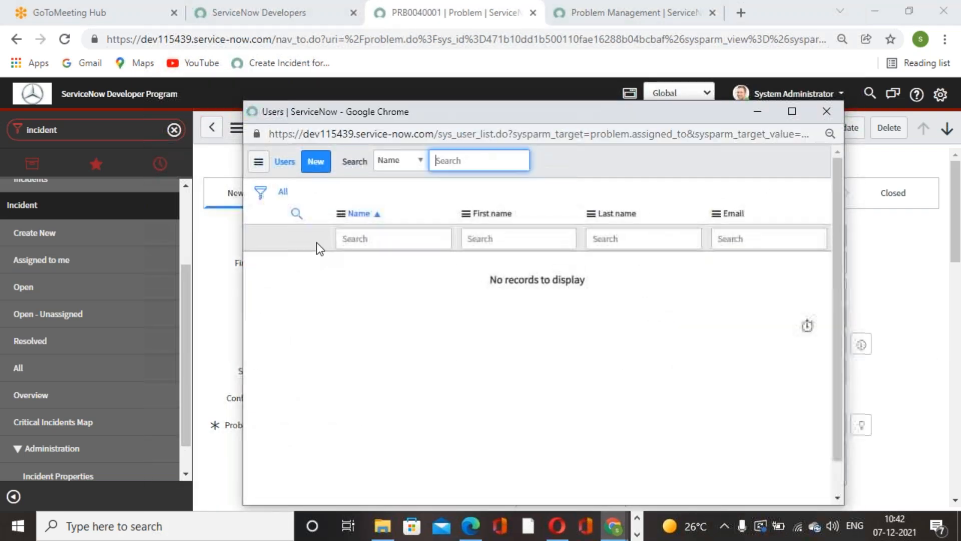
left_click(316, 163)
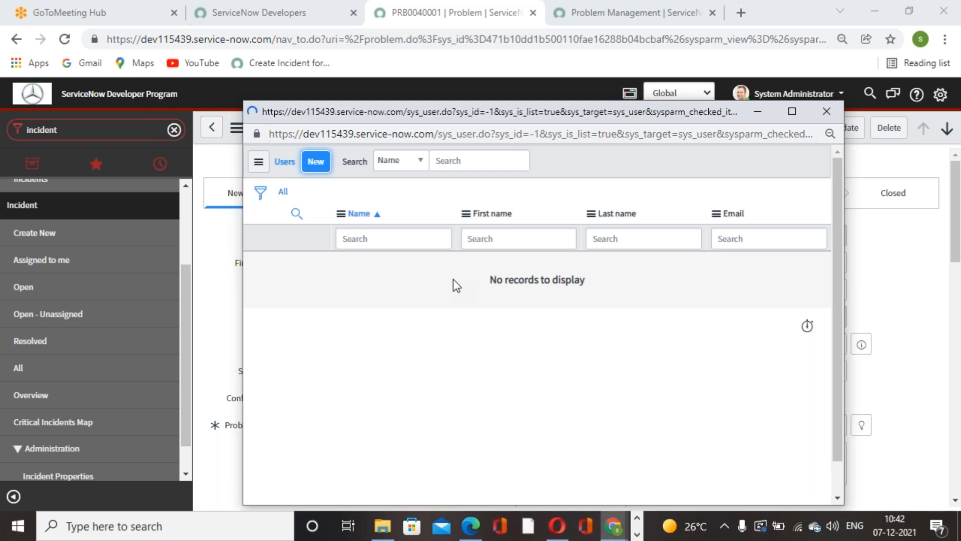
left_click(865, 168)
Step: Change the problem's assignment group to Hardware and check the user lookup for Assigned to
left_click(836, 344)
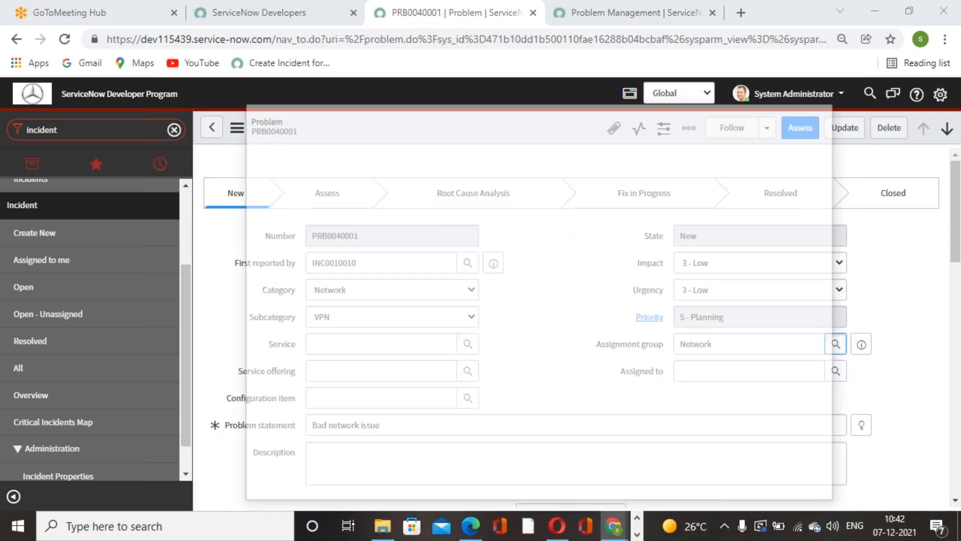
scroll(321, 414, "down", 4)
left_click(308, 404)
left_click(835, 370)
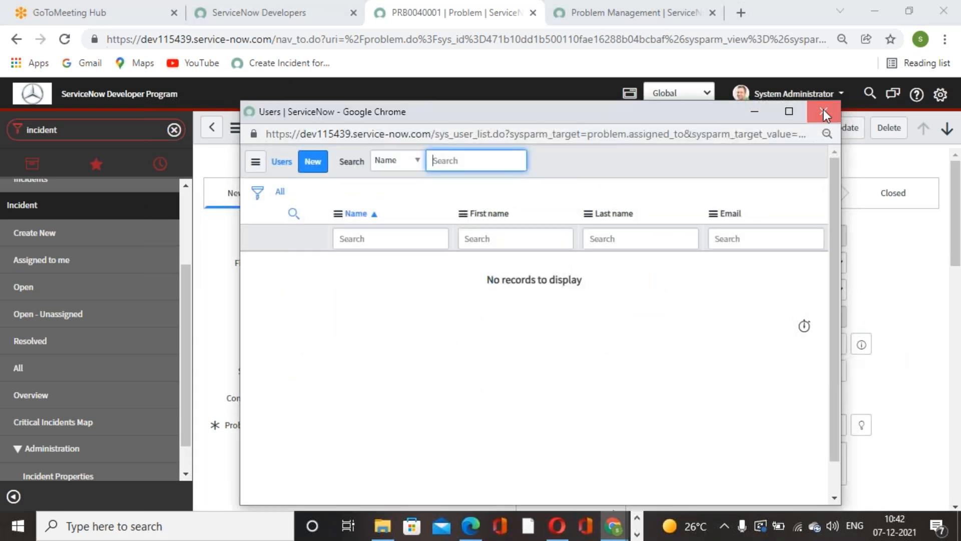
left_click(824, 111)
Step: Create a new user record from the Assigned to lookup and enter the user's ID
left_click(788, 378)
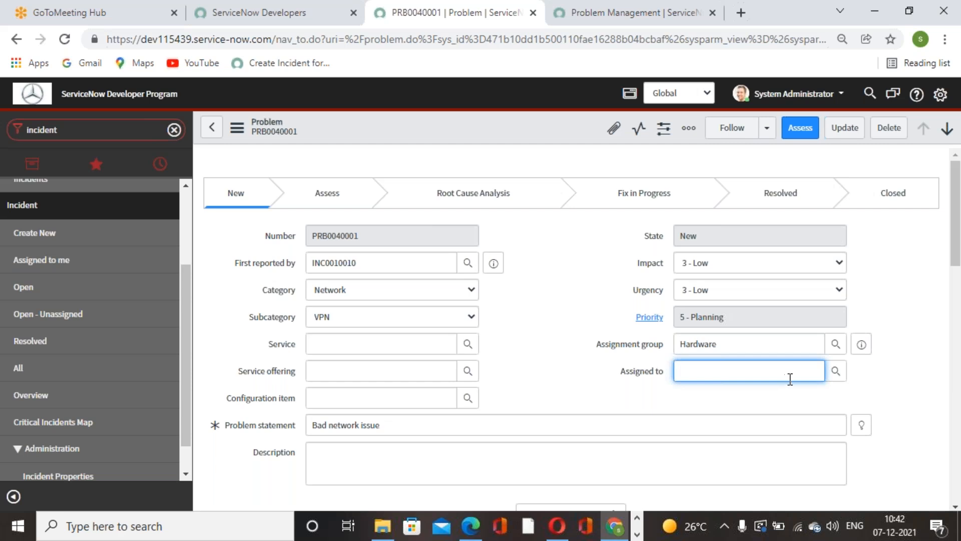
left_click(835, 371)
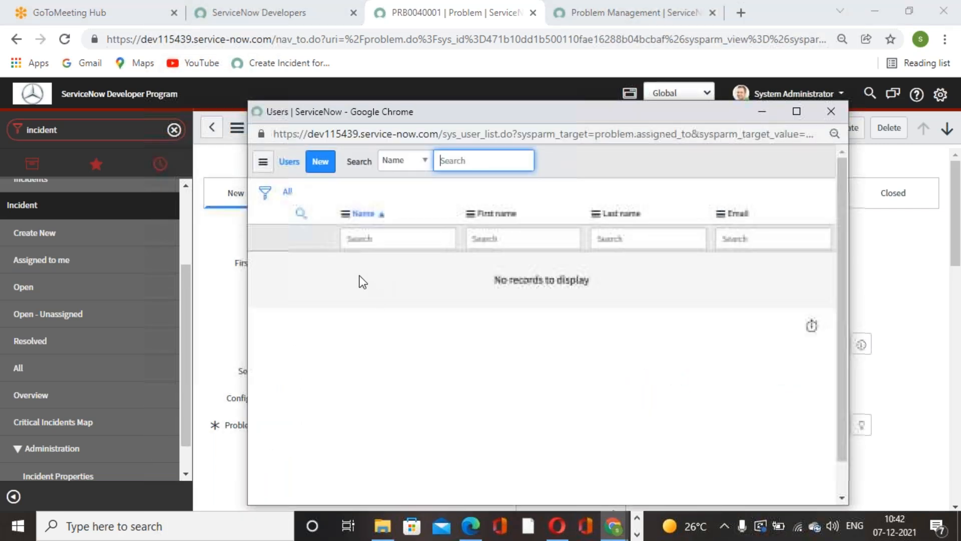
left_click(320, 162)
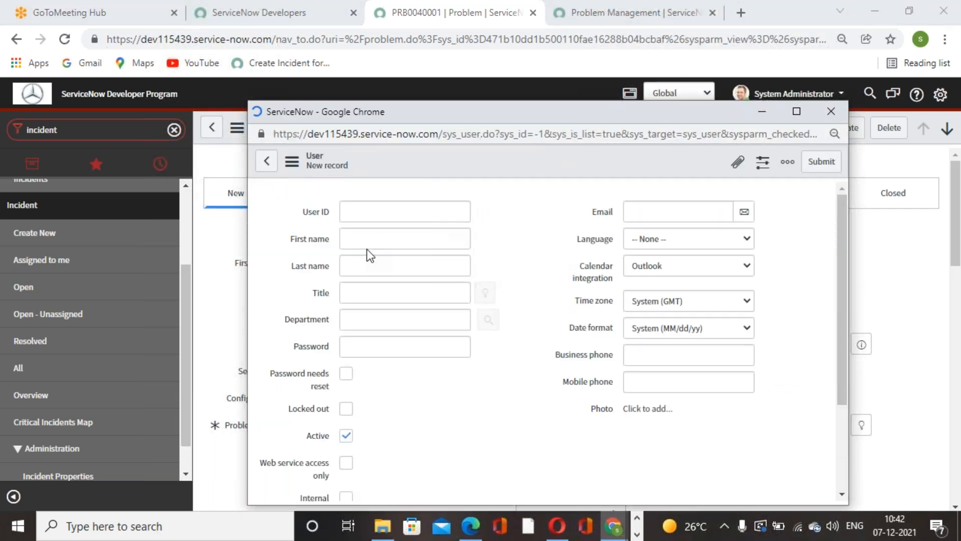
left_click(369, 213)
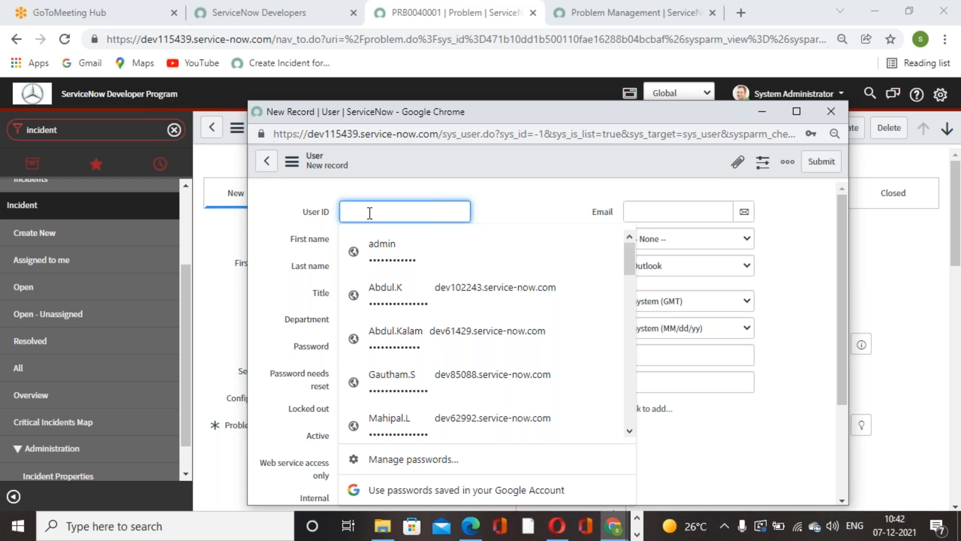
type("Sri")
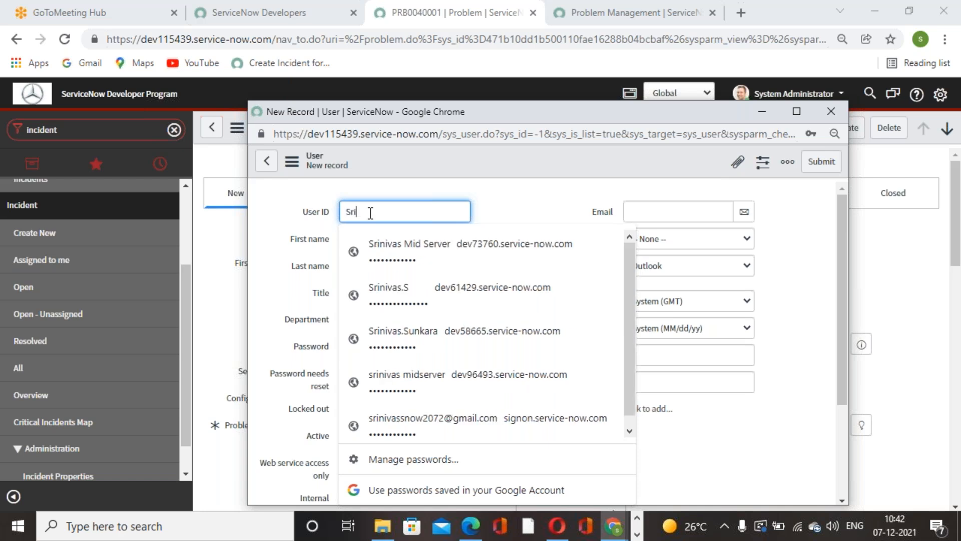
type("nivas.S")
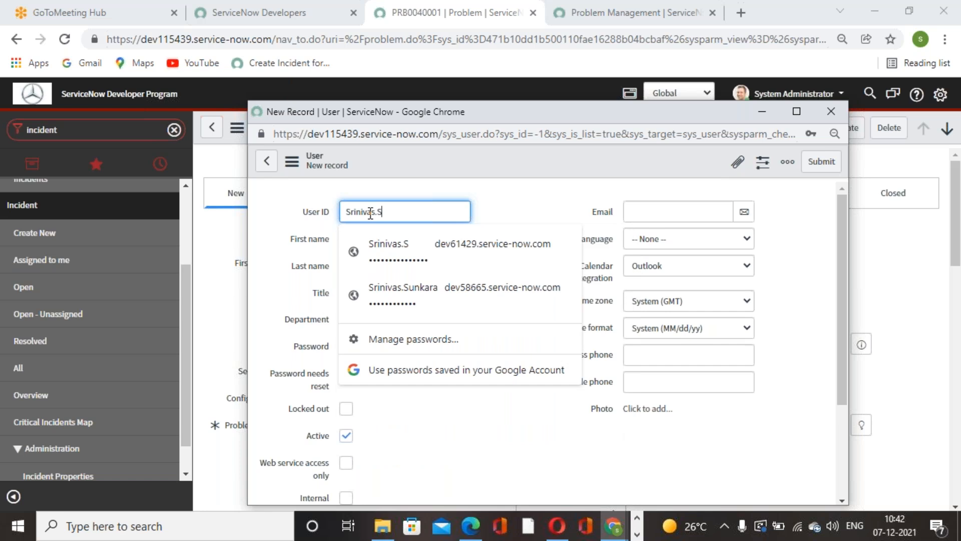
left_click(510, 209)
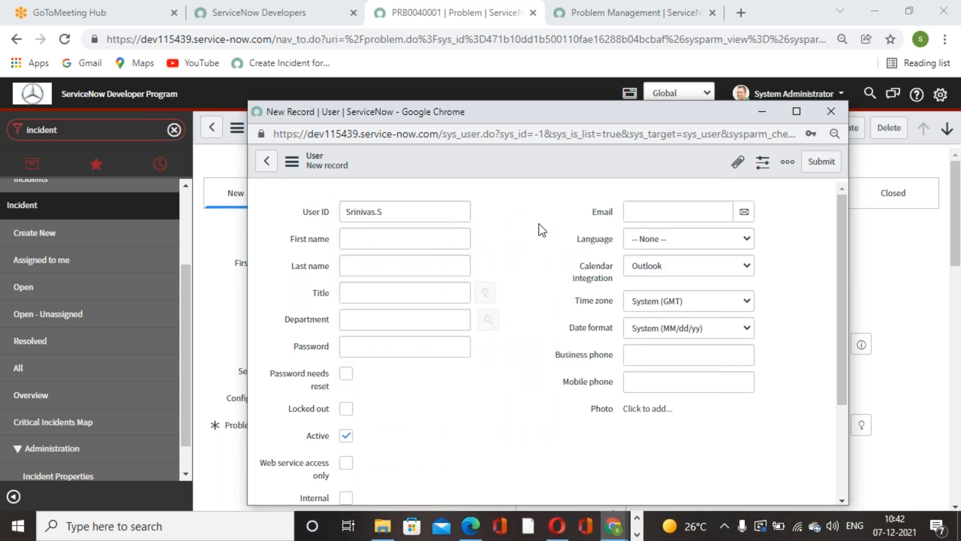
left_click(319, 216)
left_click_drag(319, 216, 446, 203)
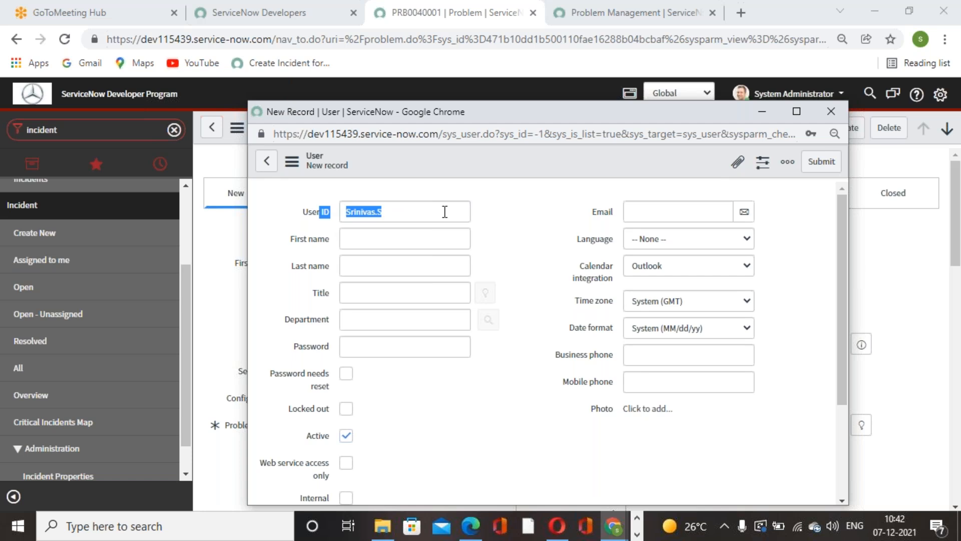
left_click(455, 213)
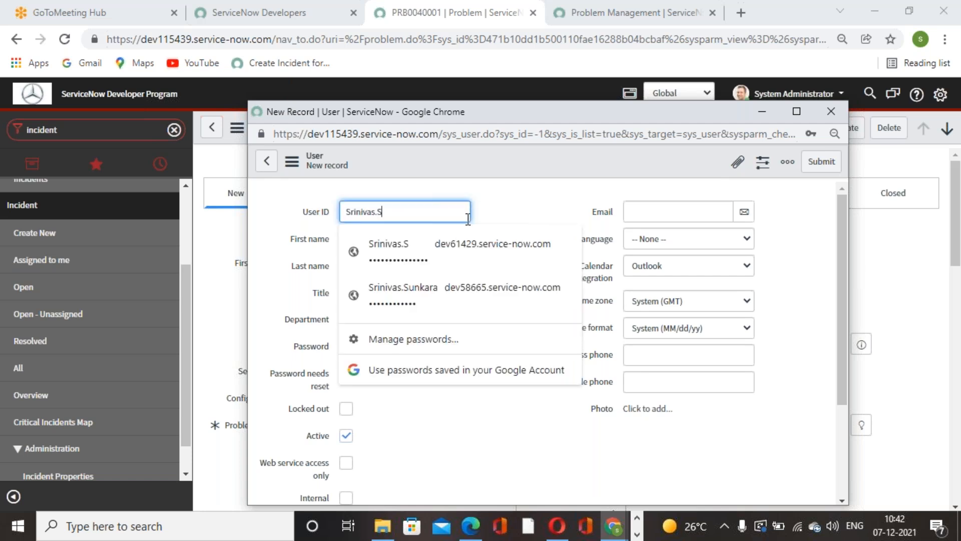
left_click(461, 246)
left_click(501, 405)
Step: Enter the new user's first and last name and submit the record as the problem's assignee
left_click(401, 239)
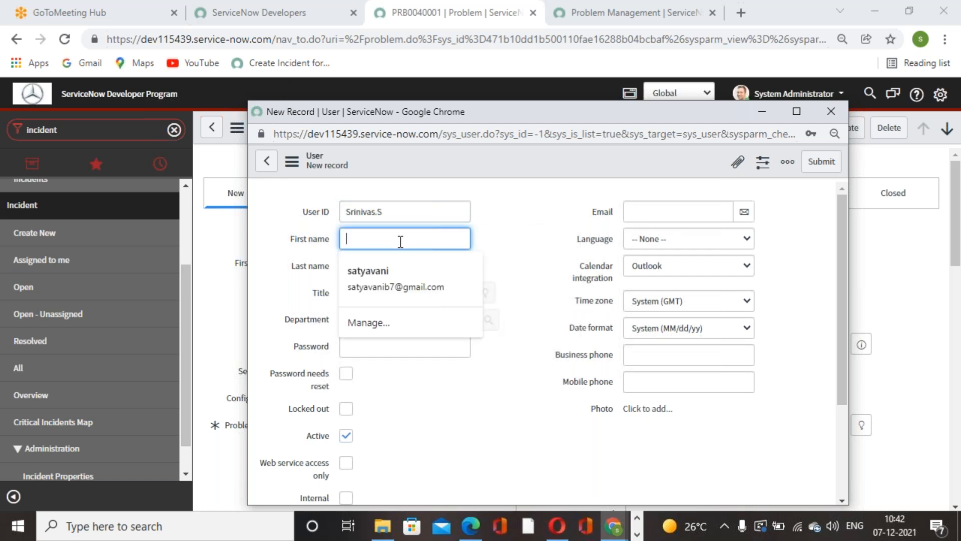
type("Srinivas")
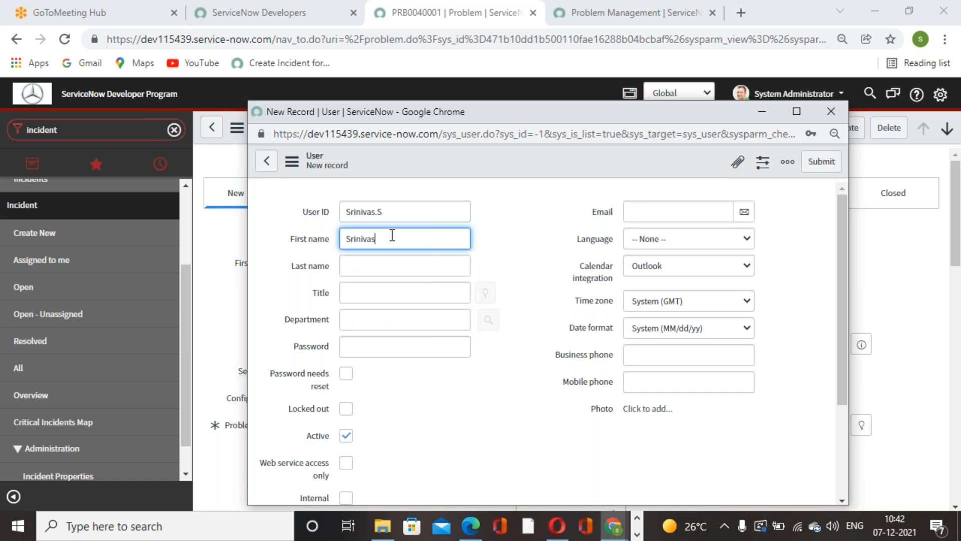
left_click(412, 273)
type("S")
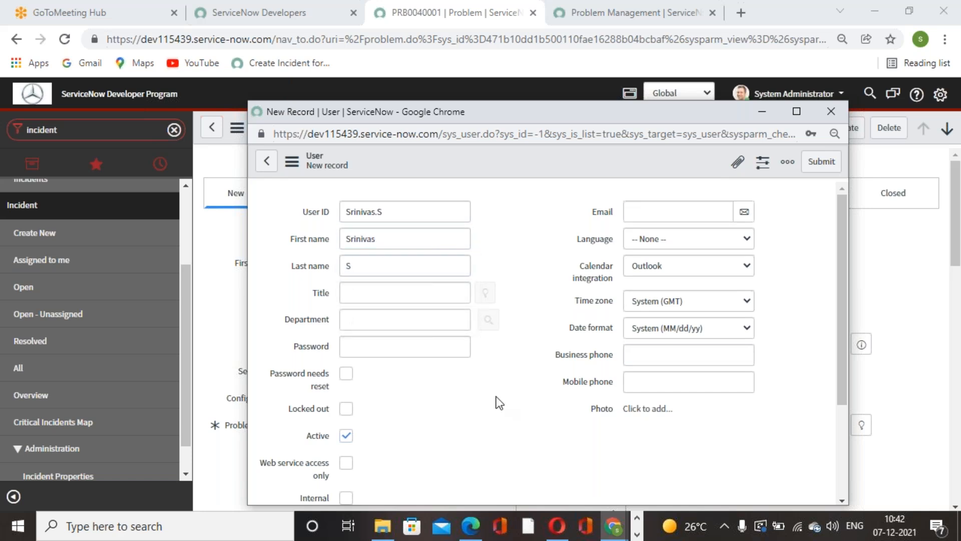
scroll(496, 400, "down", 4)
scroll(498, 402, "up", 4)
scroll(499, 402, "down", 4)
scroll(487, 400, "up", 4)
left_click(816, 165)
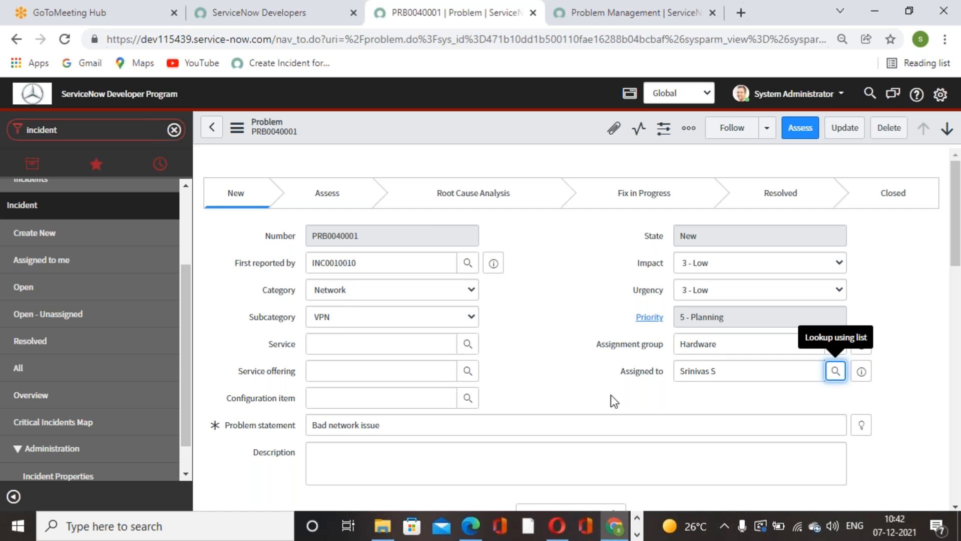
Step: Review the problem's subcategory options, its linked incidents and the incident in First reported by
left_click(311, 317)
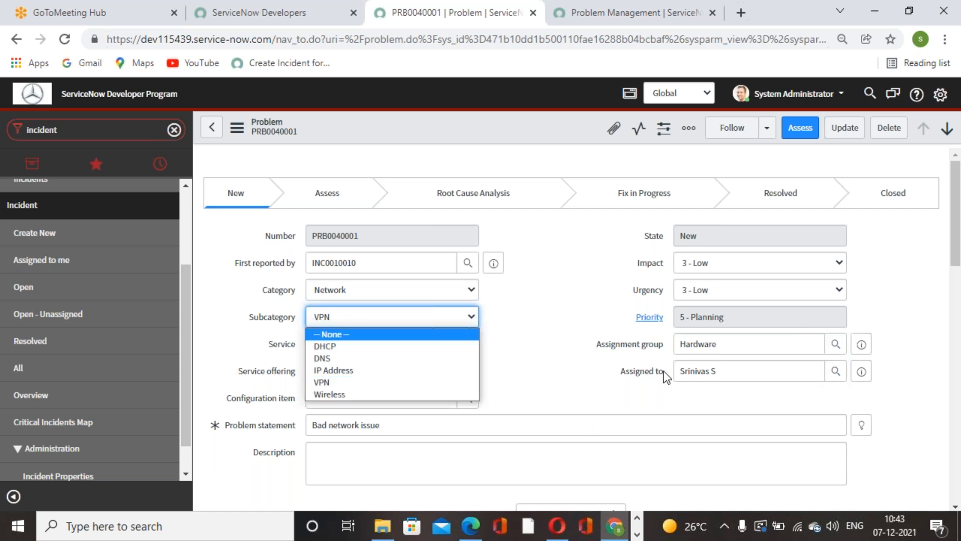
left_click(686, 425)
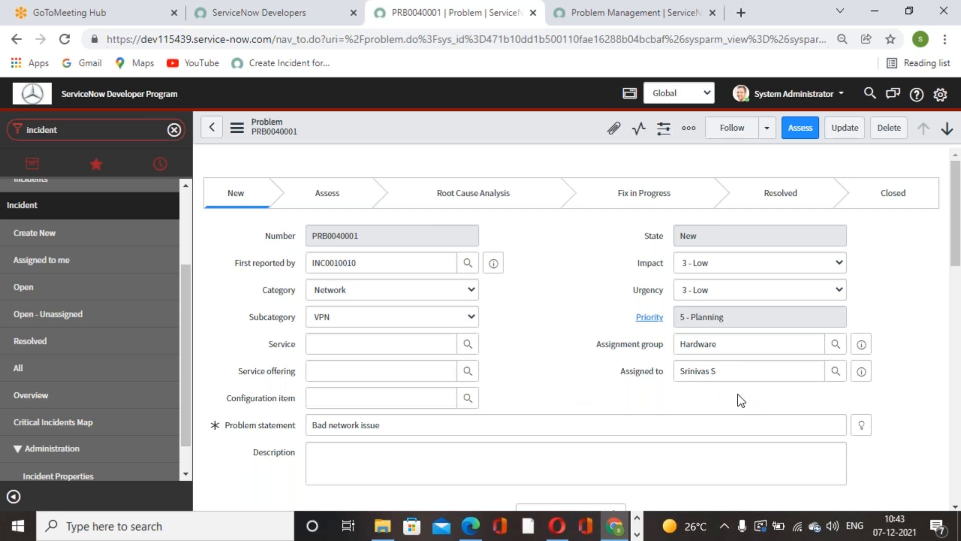
scroll(582, 339, "down", 10)
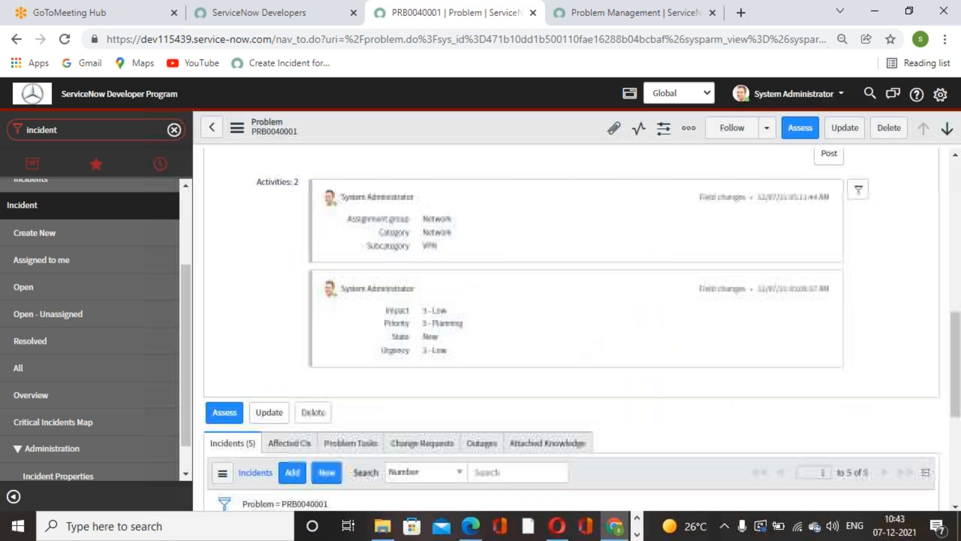
scroll(659, 335, "down", 2)
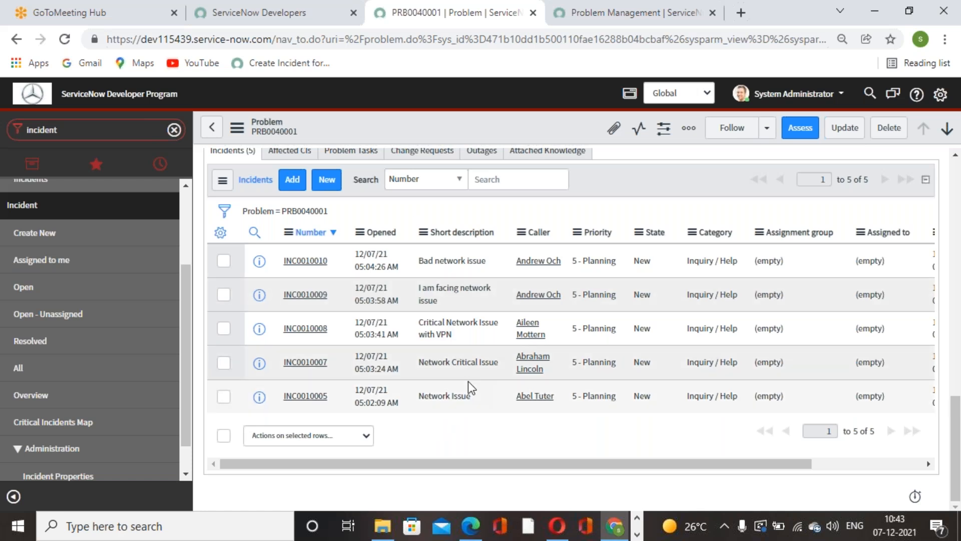
scroll(467, 380, "up", 12)
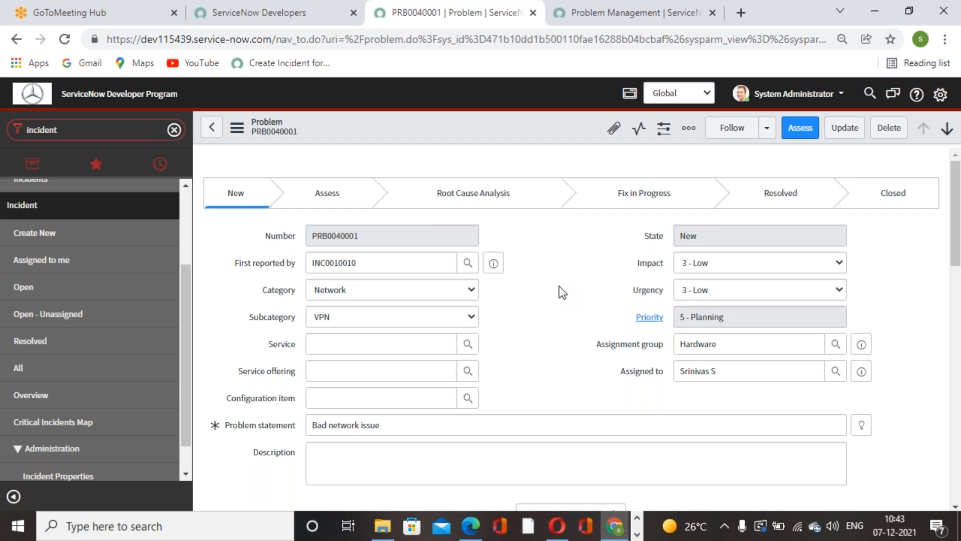
scroll(560, 287, "down", 12)
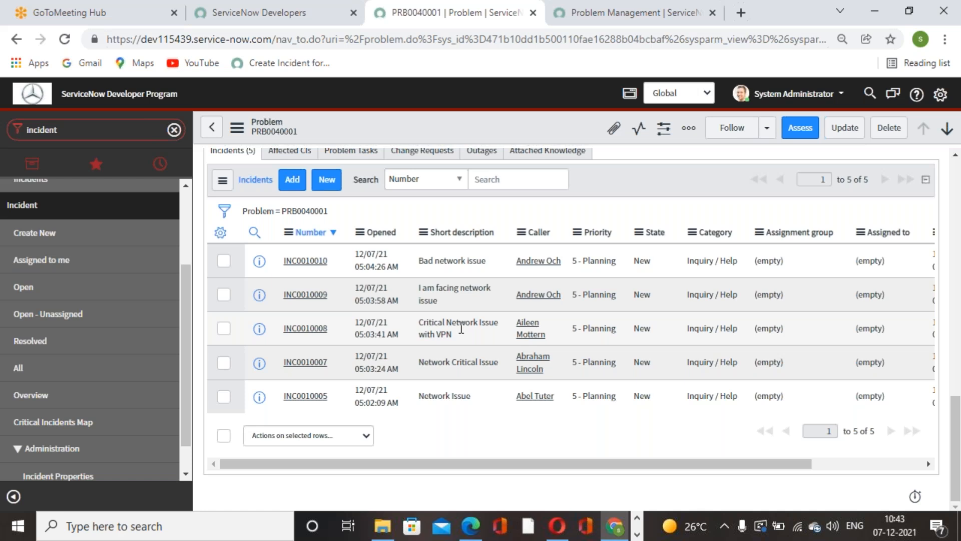
scroll(867, 268, "up", 15)
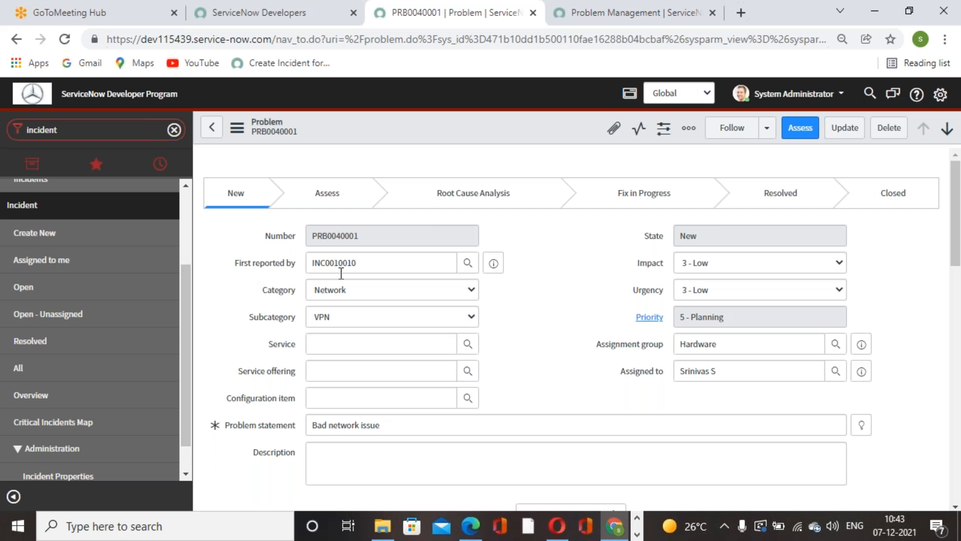
left_click_drag(378, 262, 284, 262)
left_click(250, 275)
left_click(371, 263)
left_click_drag(371, 262, 298, 262)
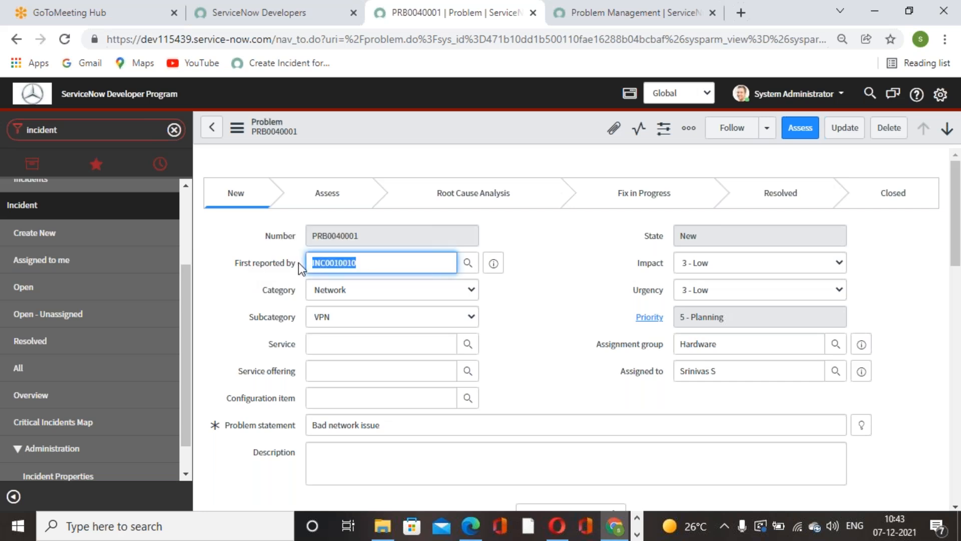
left_click(558, 324)
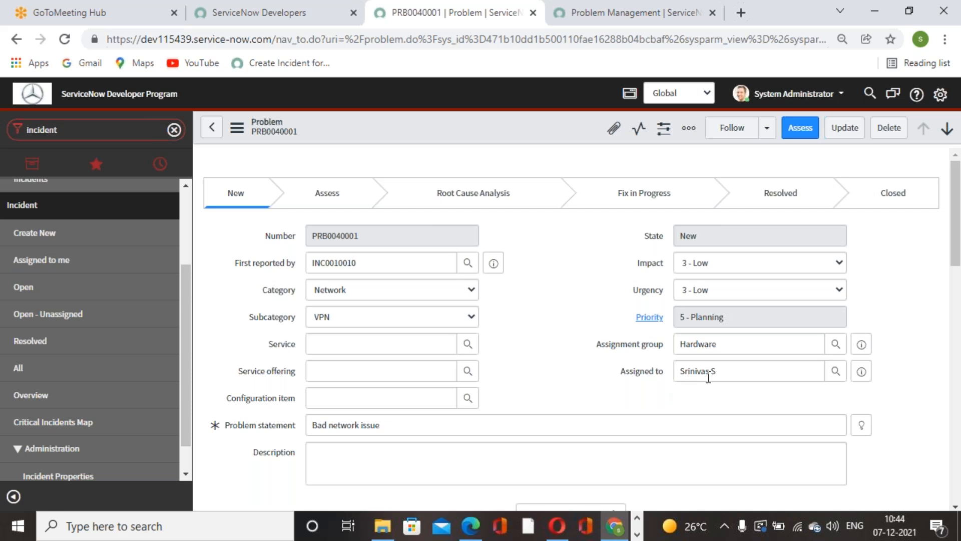
scroll(551, 362, "down", 3)
scroll(451, 386, "up", 3)
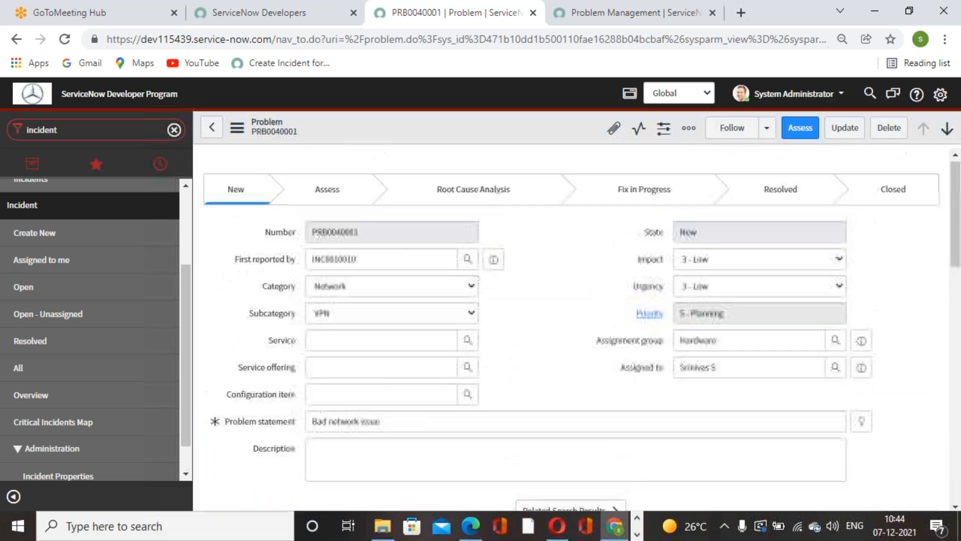
Step: Browse the records available for the problem's Configuration item and close the lookup without choosing one
left_click(381, 401)
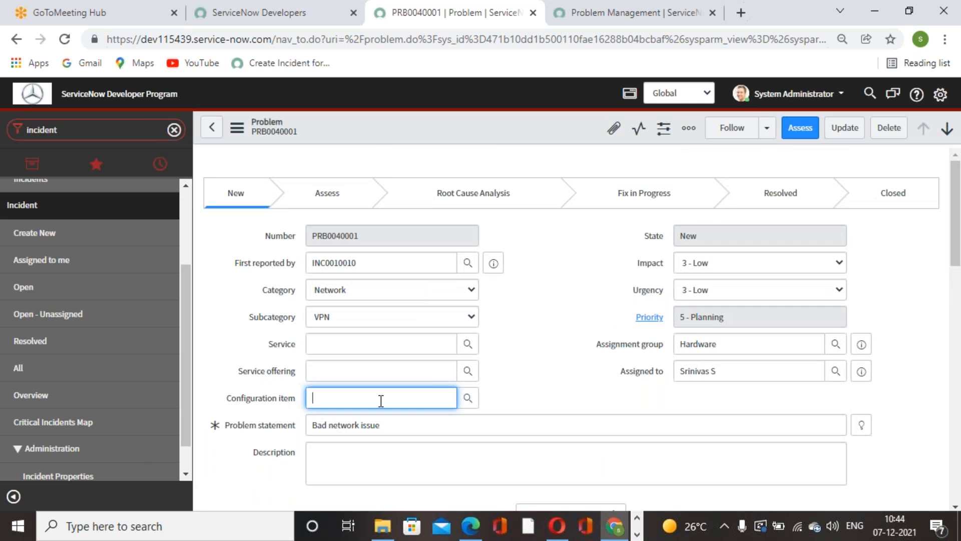
left_click(468, 398)
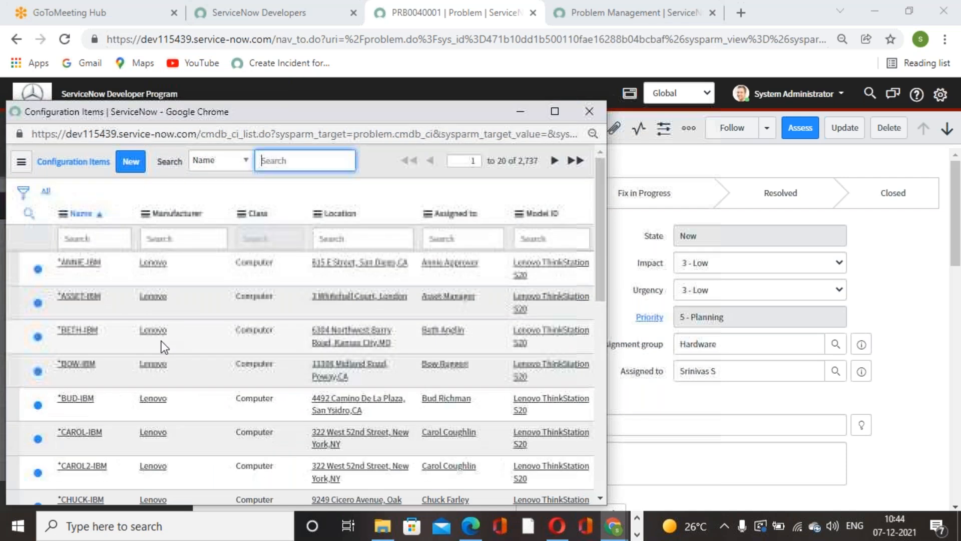
scroll(131, 337, "down", 8)
scroll(130, 332, "up", 8)
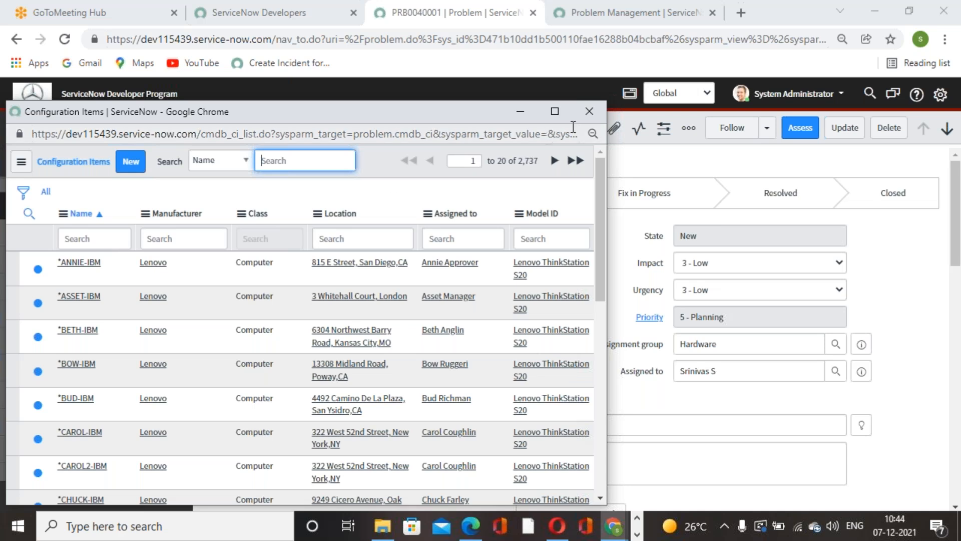
left_click(590, 112)
Step: Set the problem's service to SAP Financial Accounting and examine the service's dependency map
left_click(472, 343)
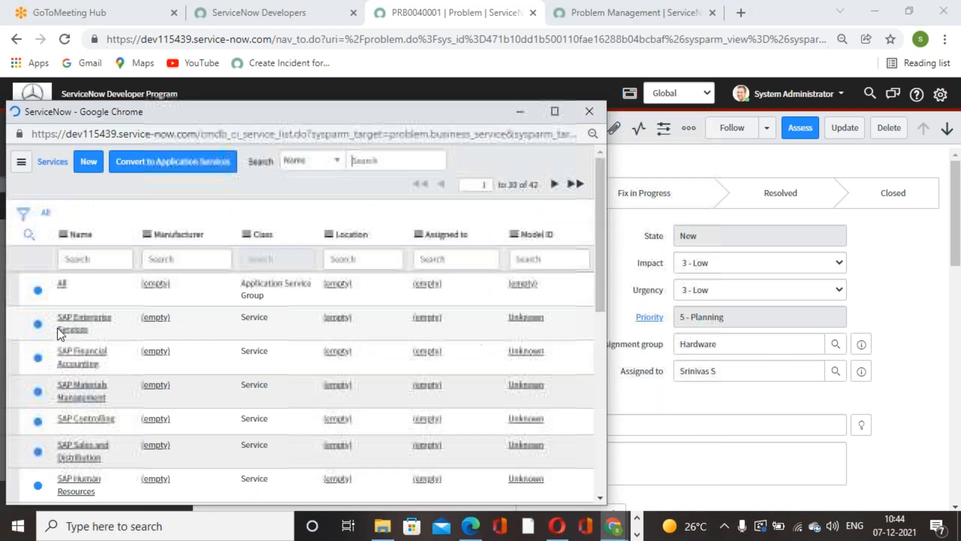
left_click(86, 357)
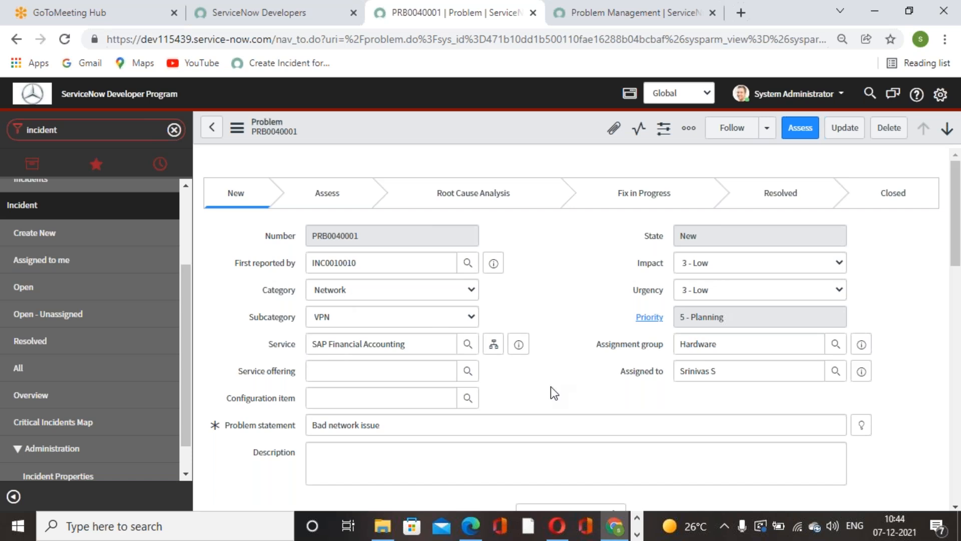
left_click(492, 347)
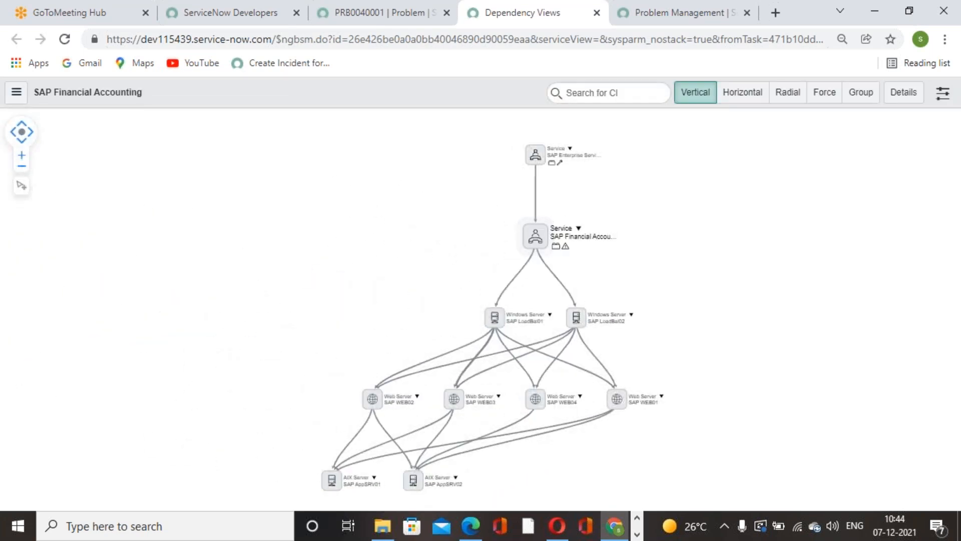
scroll(658, 246, "down", 1)
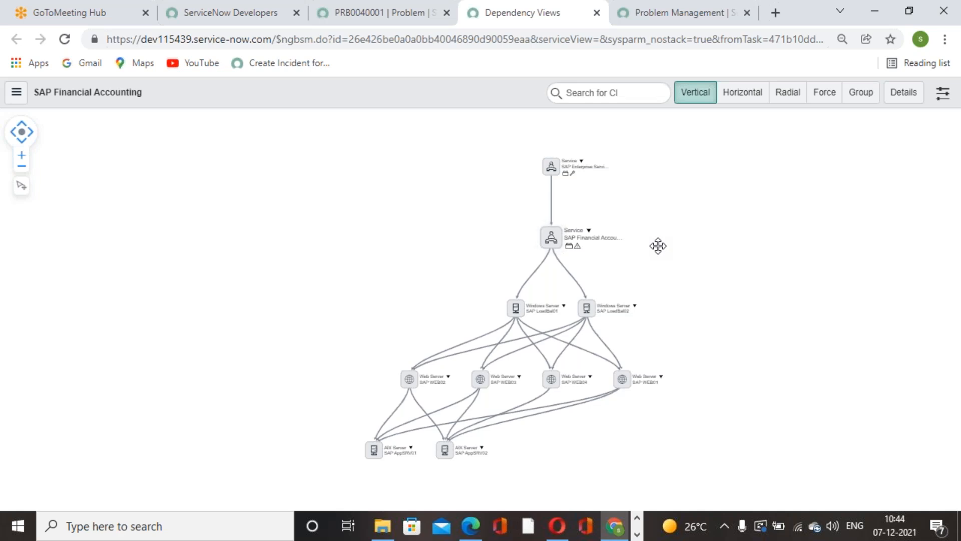
scroll(658, 246, "up", 2)
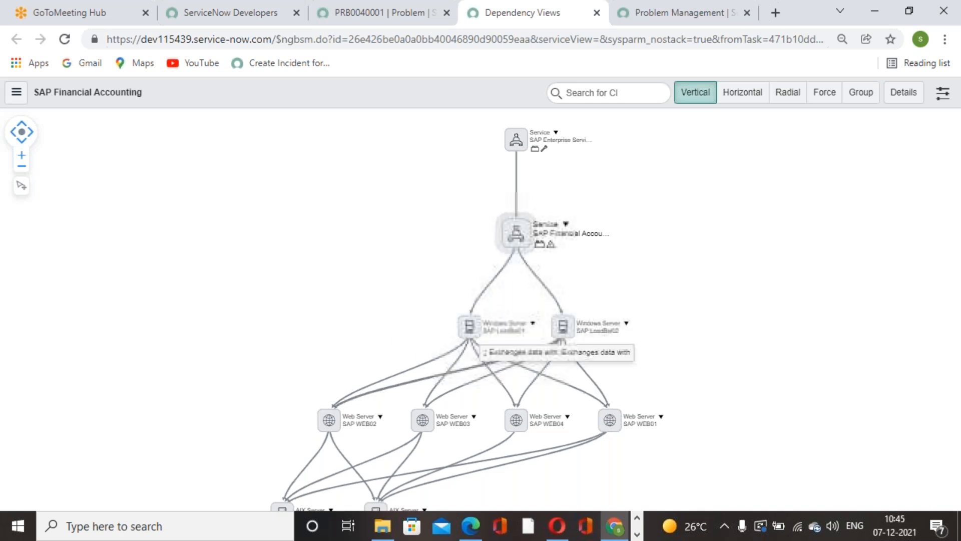
scroll(820, 363, "down", 1)
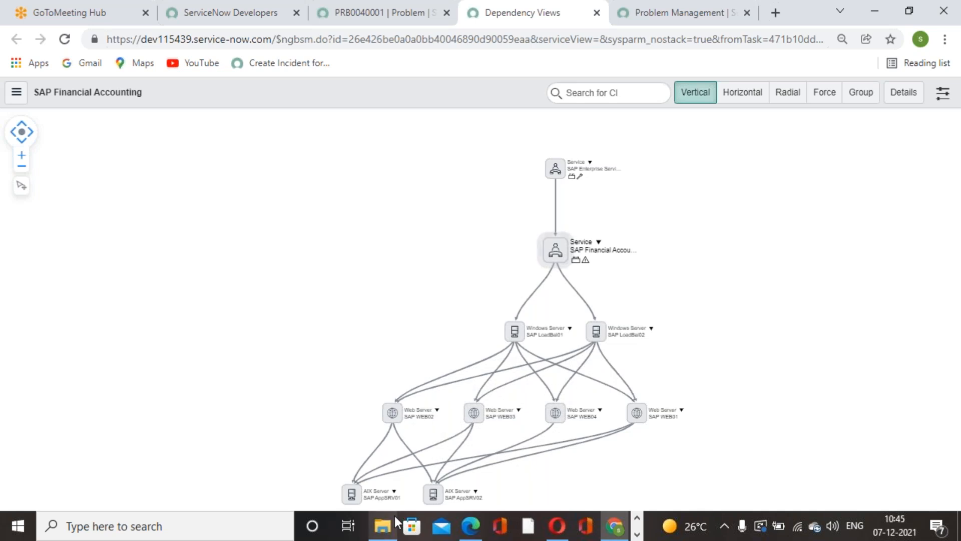
mouse_move(396, 518)
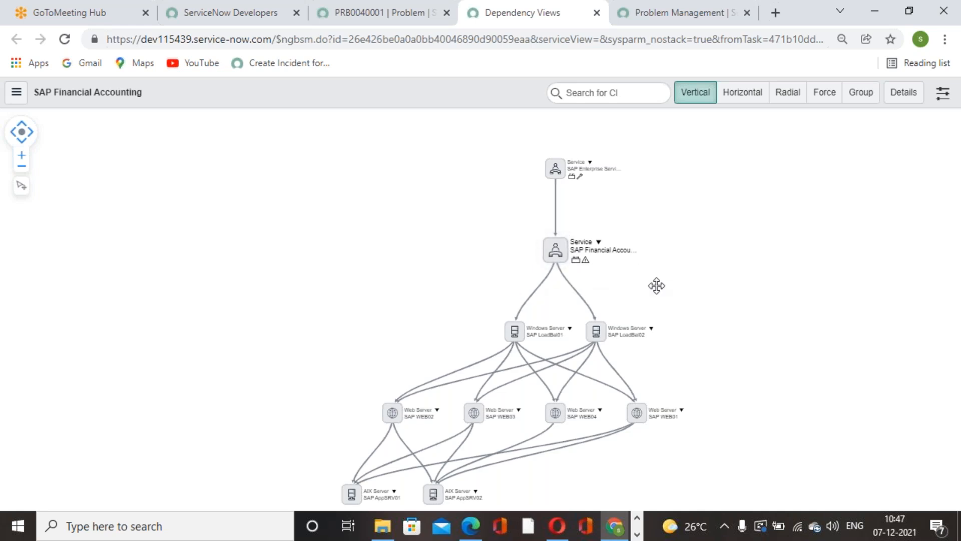
Step: Return to the problem record and review its linked incidents, impact field and Problem Tasks list
left_click(419, 20)
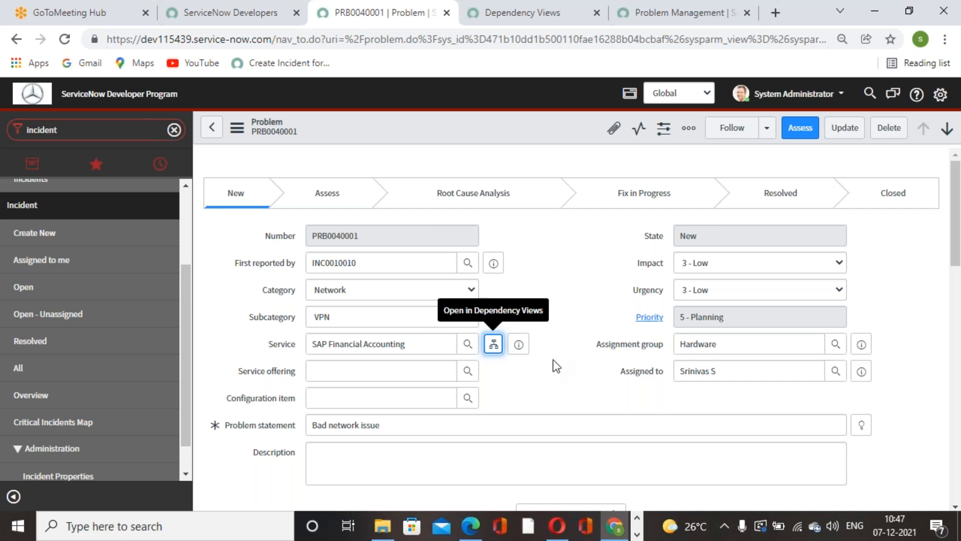
scroll(554, 361, "down", 15)
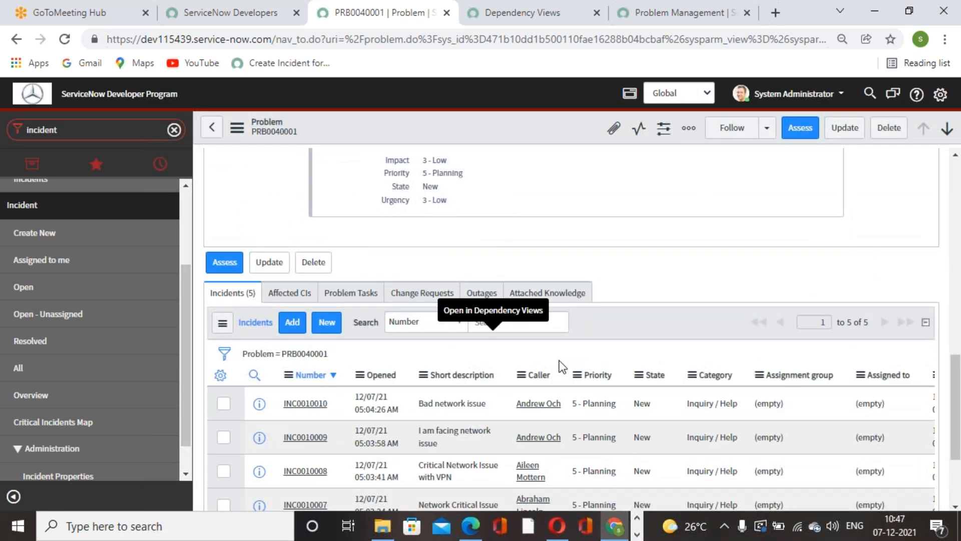
scroll(559, 361, "up", 15)
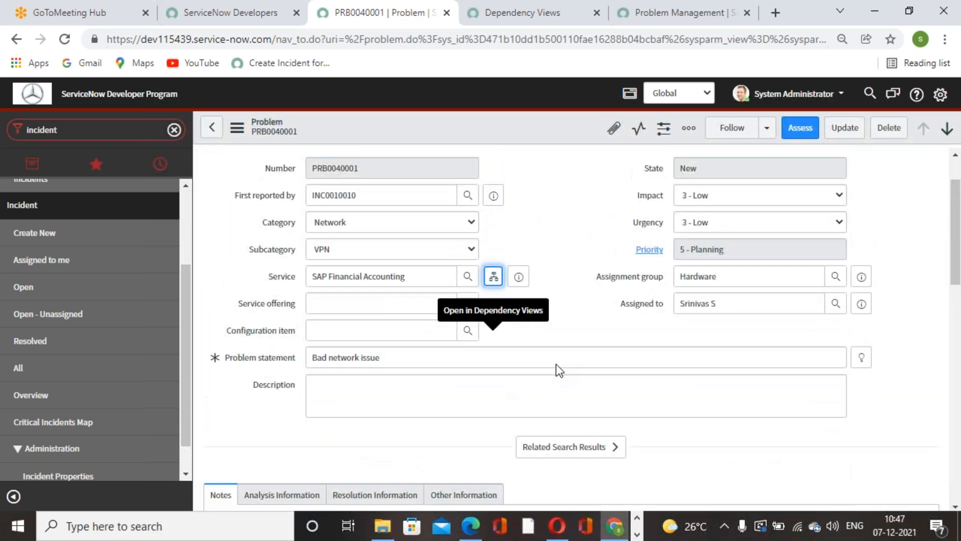
scroll(556, 365, "up", 2)
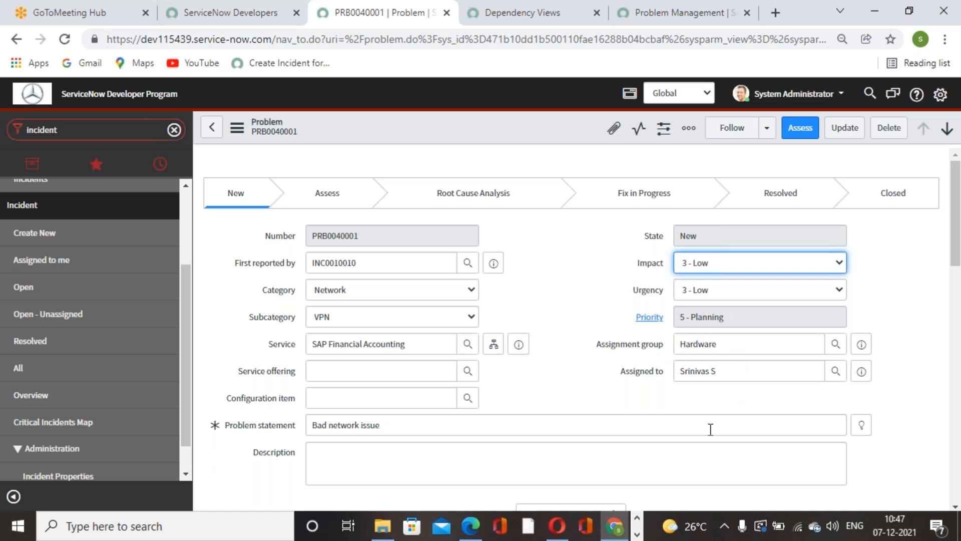
scroll(714, 426, "down", 15)
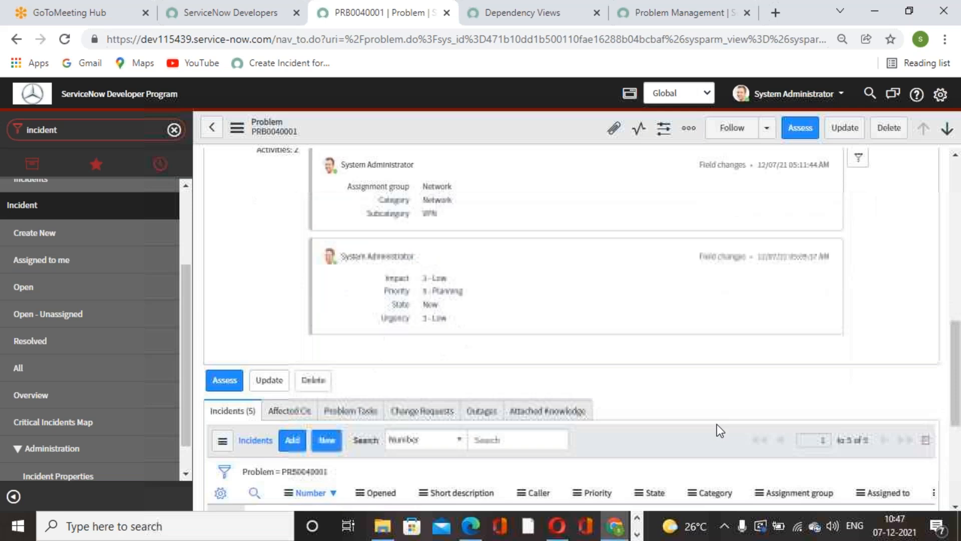
left_click(369, 299)
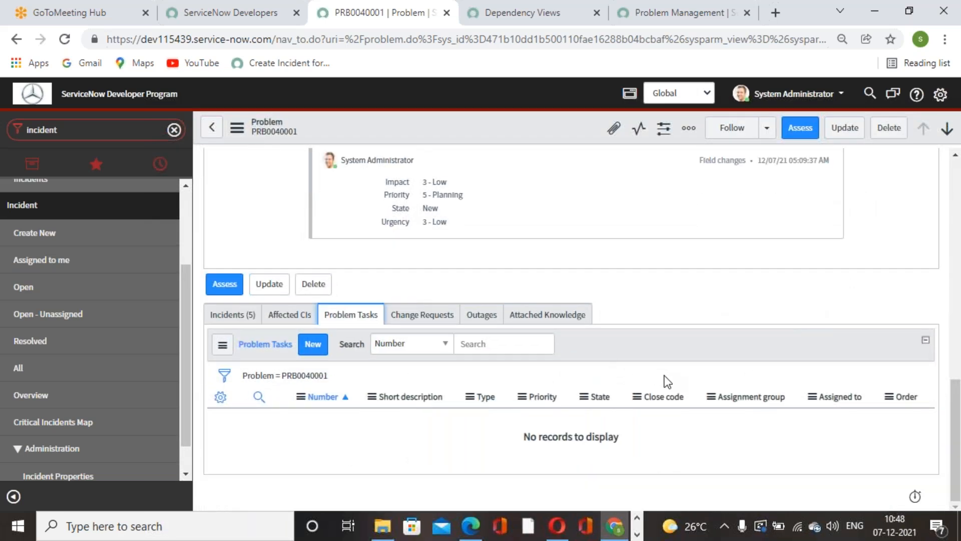
scroll(687, 332, "up", 10)
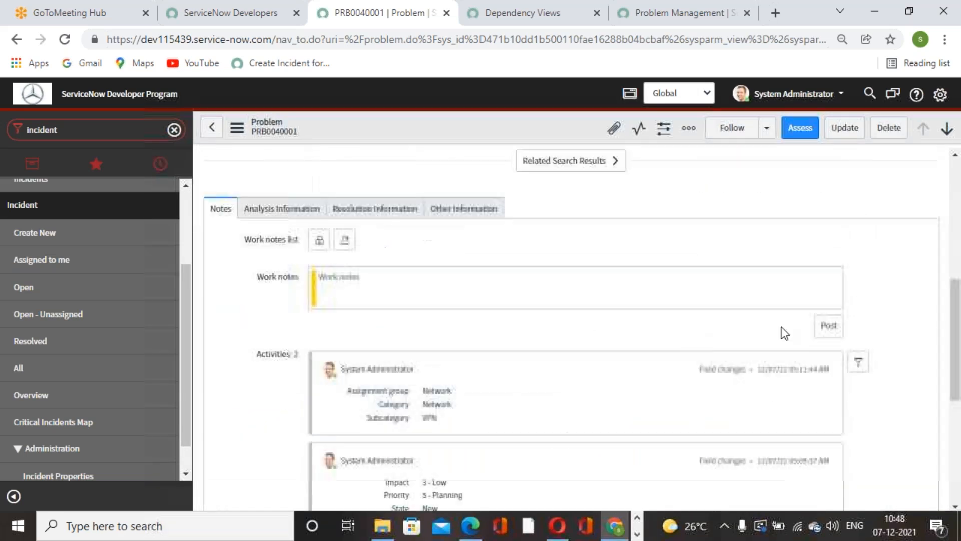
scroll(786, 296, "up", 1)
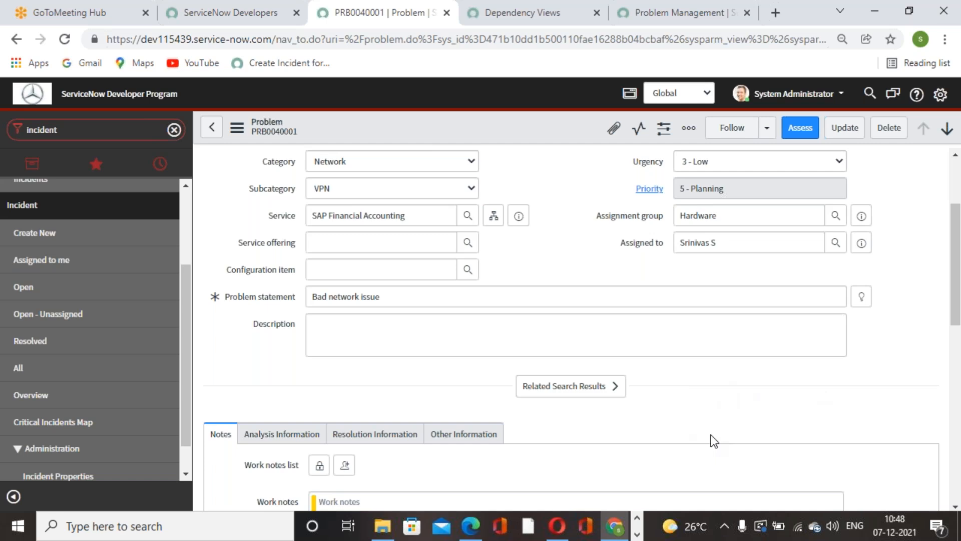
Step: Examine the problem's form fields, work notes section and activity history
scroll(665, 399, "down", 1)
scroll(664, 401, "up", 5)
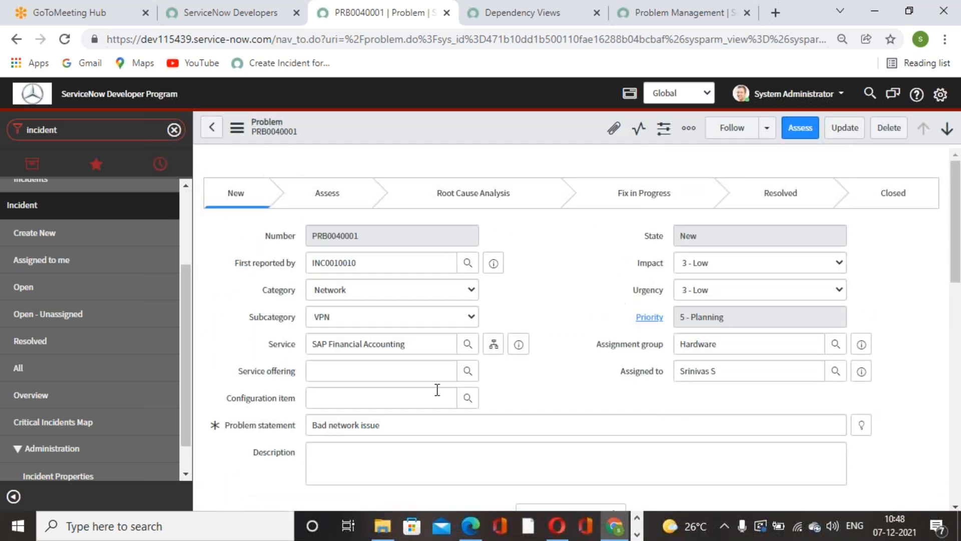
scroll(516, 383, "down", 1)
scroll(450, 416, "down", 6)
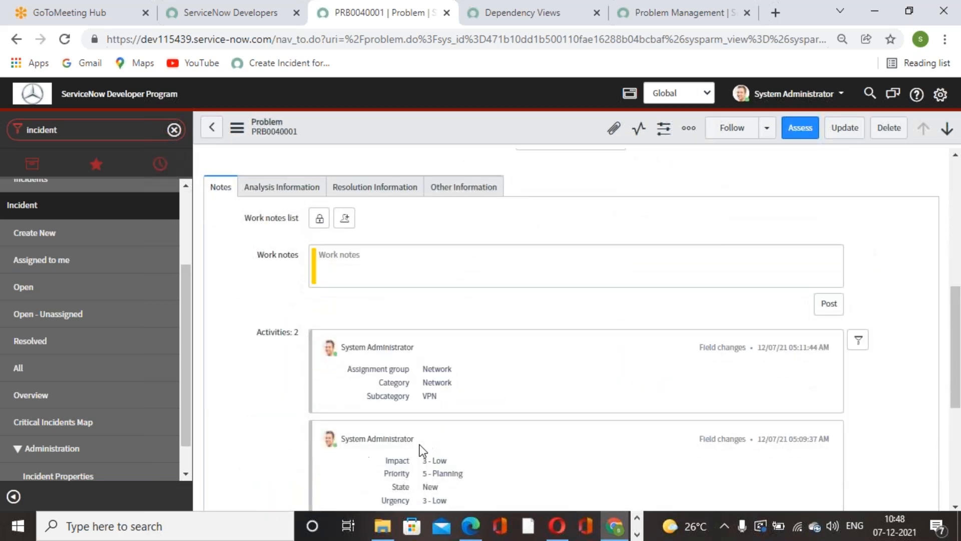
scroll(424, 445, "up", 7)
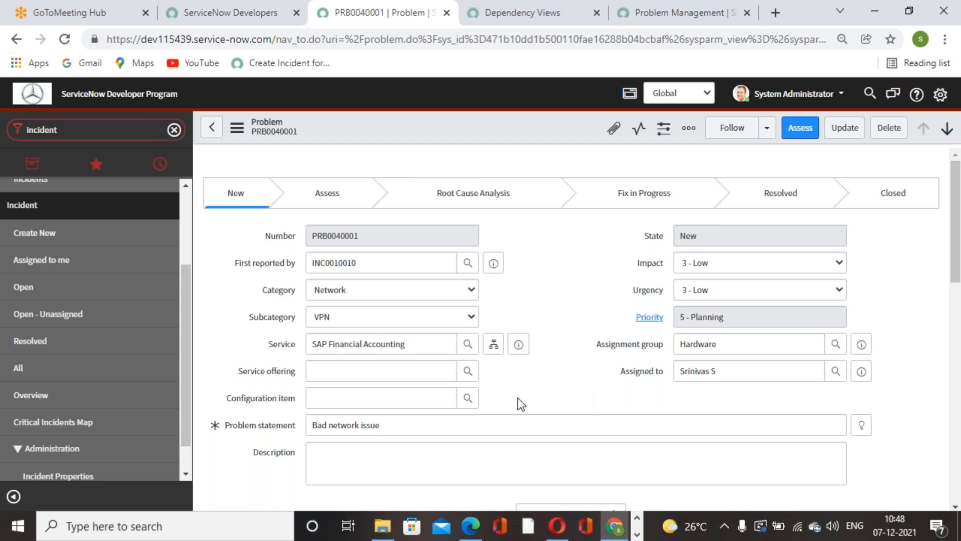
scroll(443, 423, "down", 8)
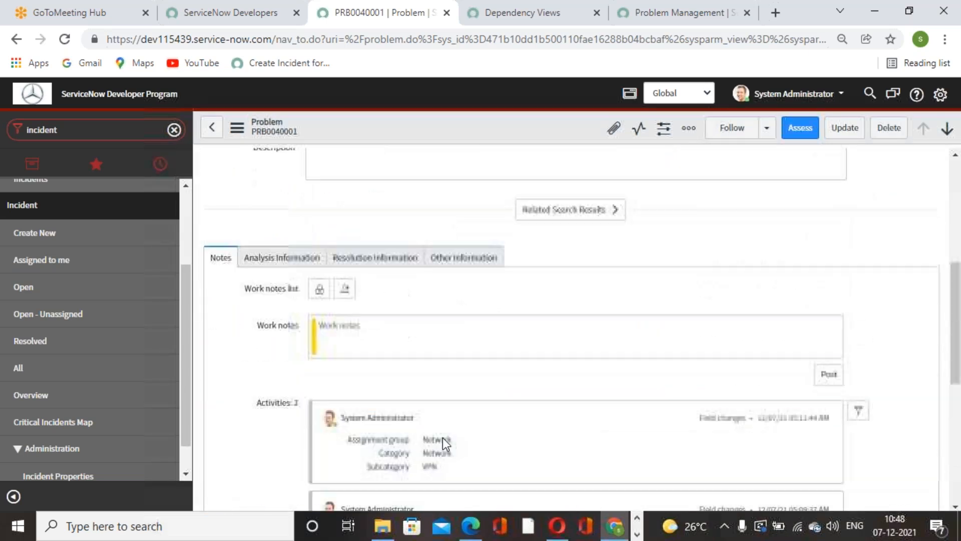
scroll(446, 433, "up", 8)
scroll(463, 423, "down", 8)
scroll(475, 428, "up", 8)
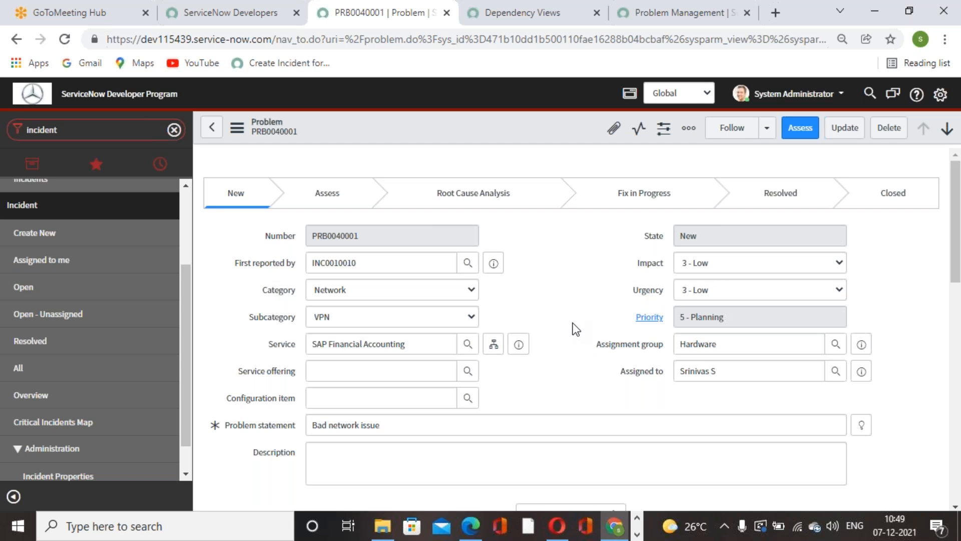
Step: Start a new Root Cause Analysis problem task from the problem, leaving the form without saving and rechecking the dependency map
scroll(470, 316, "down", 10)
scroll(421, 323, "down", 3)
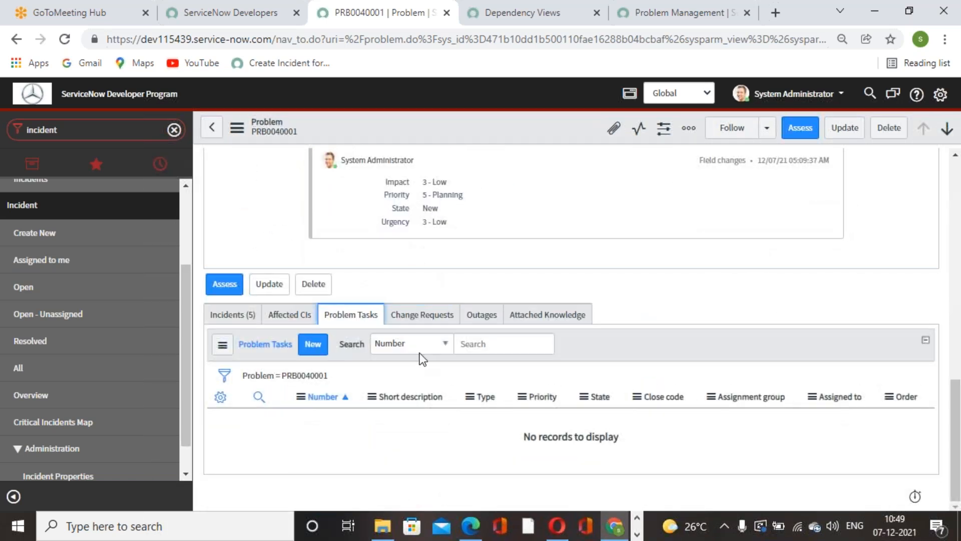
left_click(317, 346)
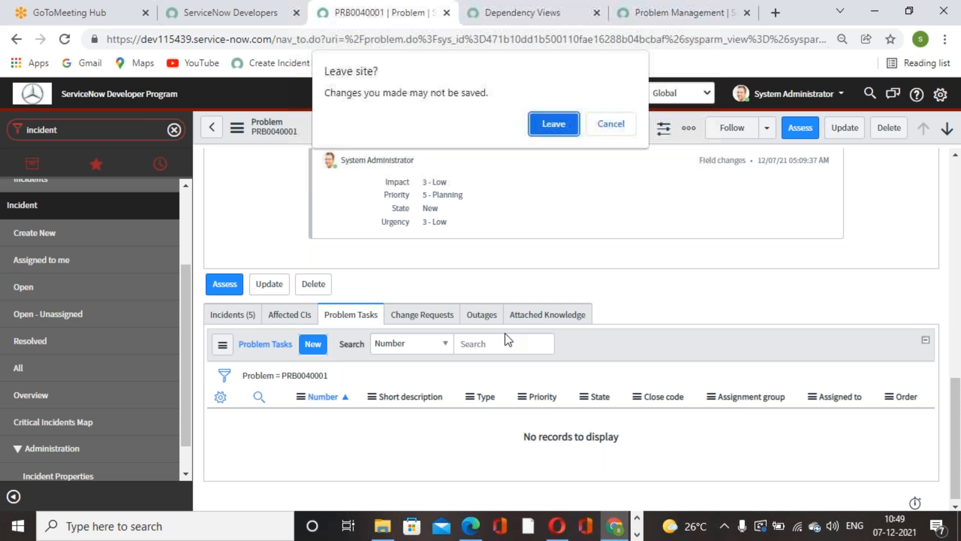
left_click(550, 130)
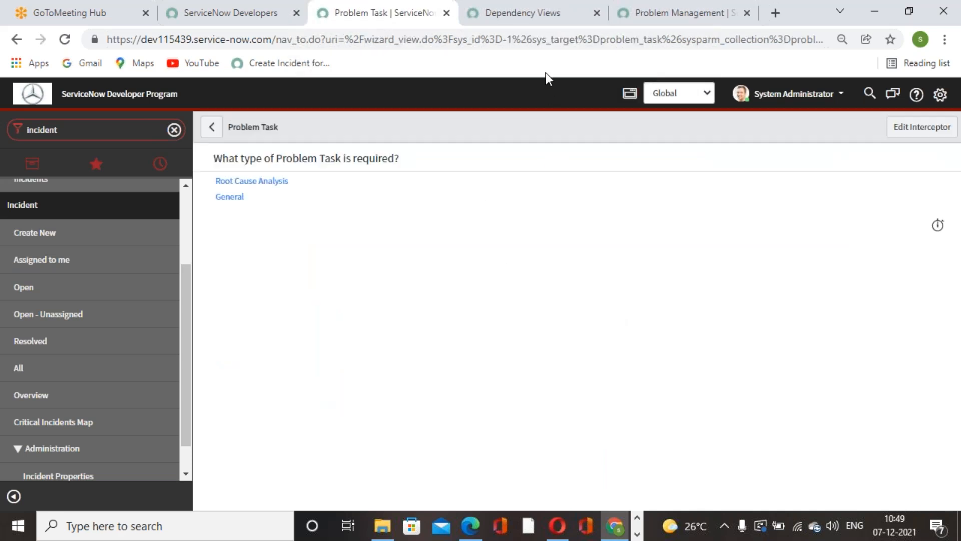
left_click(537, 16)
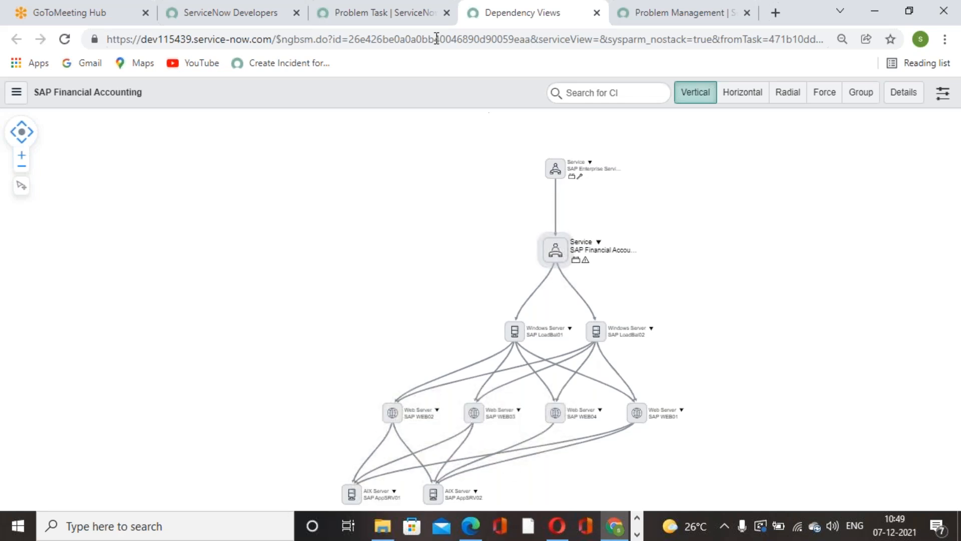
left_click(423, 22)
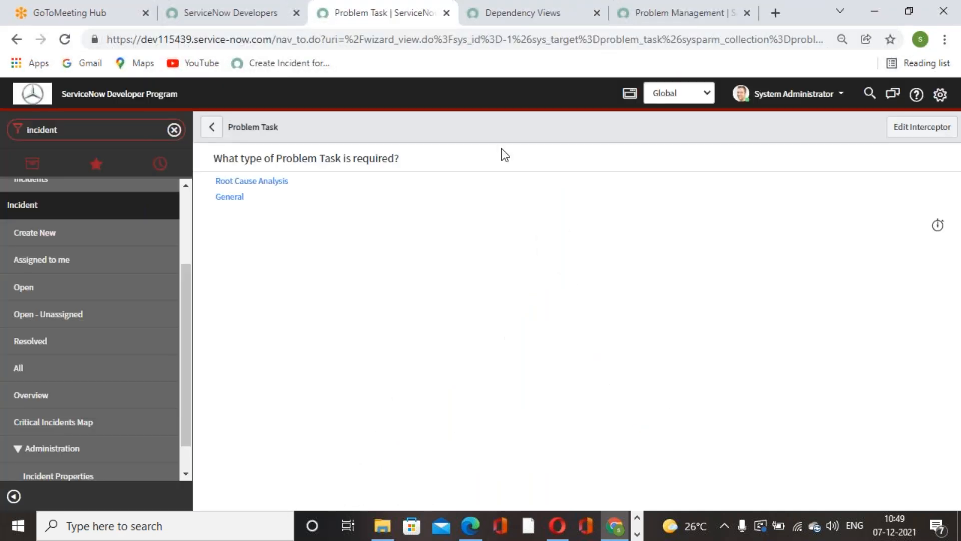
left_click(255, 183)
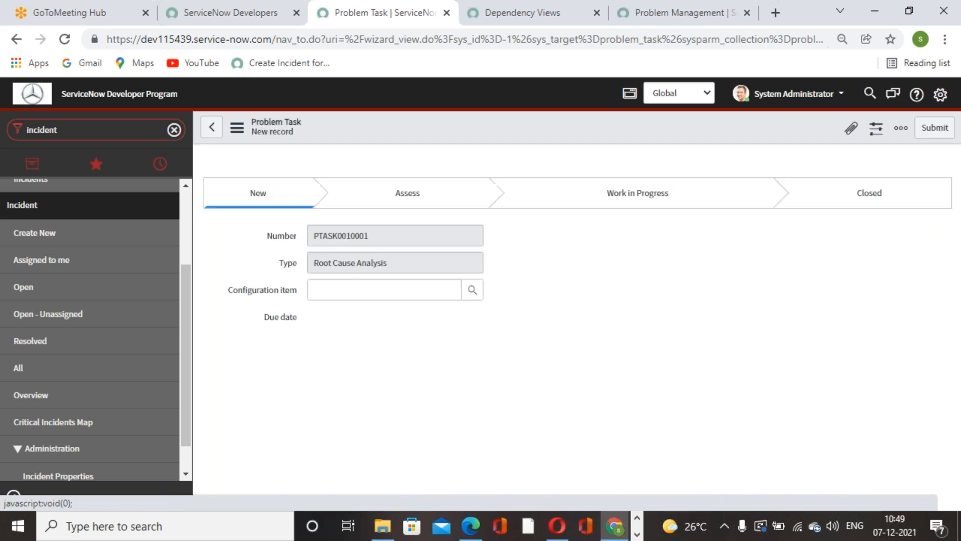
Step: Browse the configuration items available for the problem task and close the lookup without choosing one
left_click(467, 291)
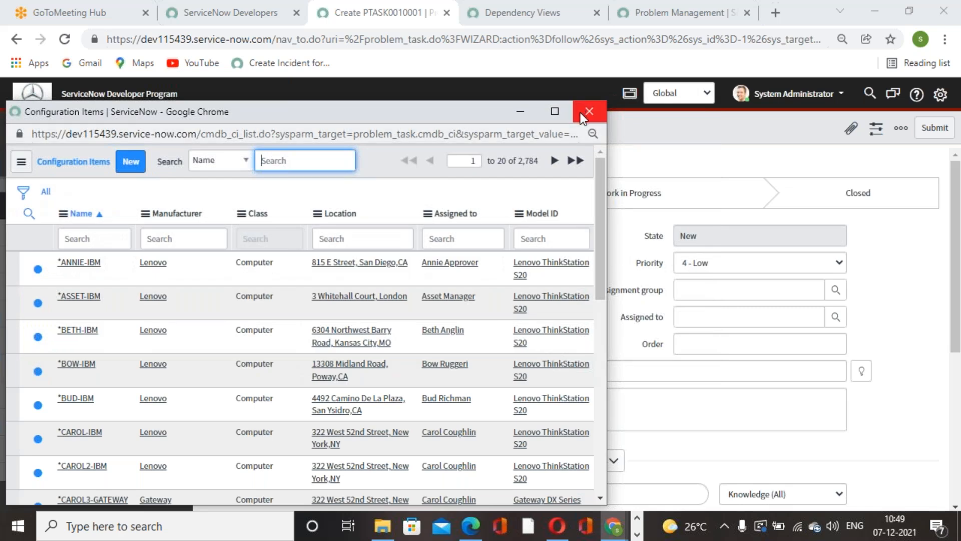
scroll(352, 303, "down", 7)
scroll(347, 319, "up", 7)
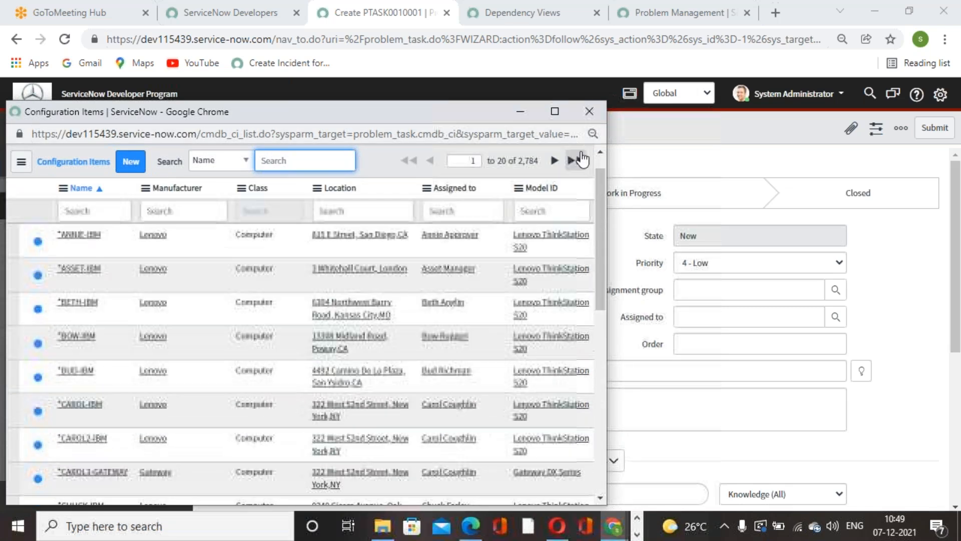
left_click(589, 111)
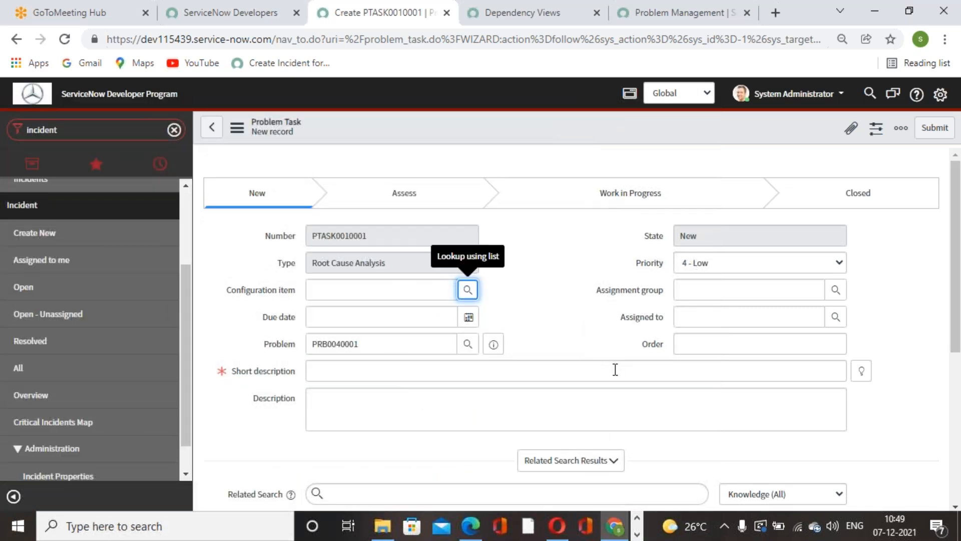
Step: Enter "Please fix issue in root level" as the problem task's short description
left_click(745, 373)
type("P")
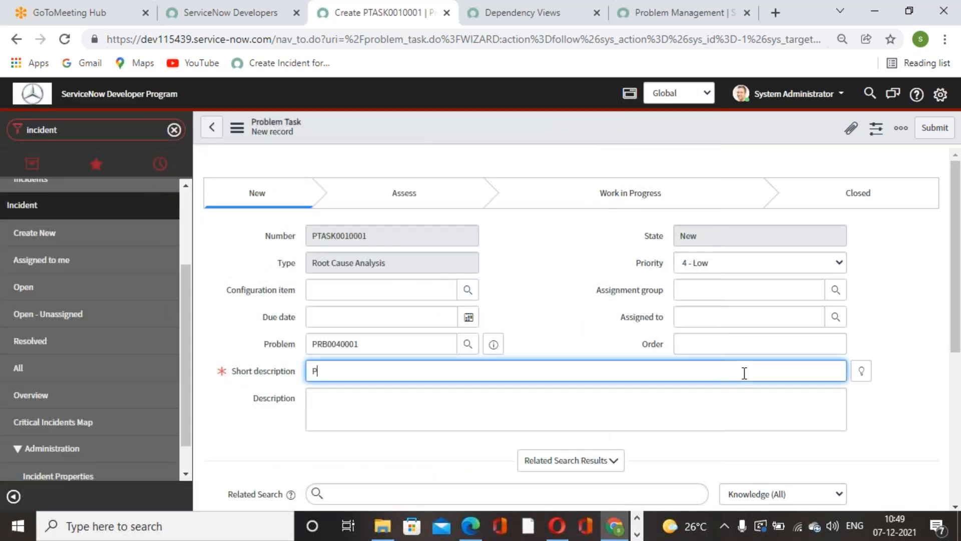
type("lease fic")
type("x")
type(" issue")
type(" in root ")
type("level")
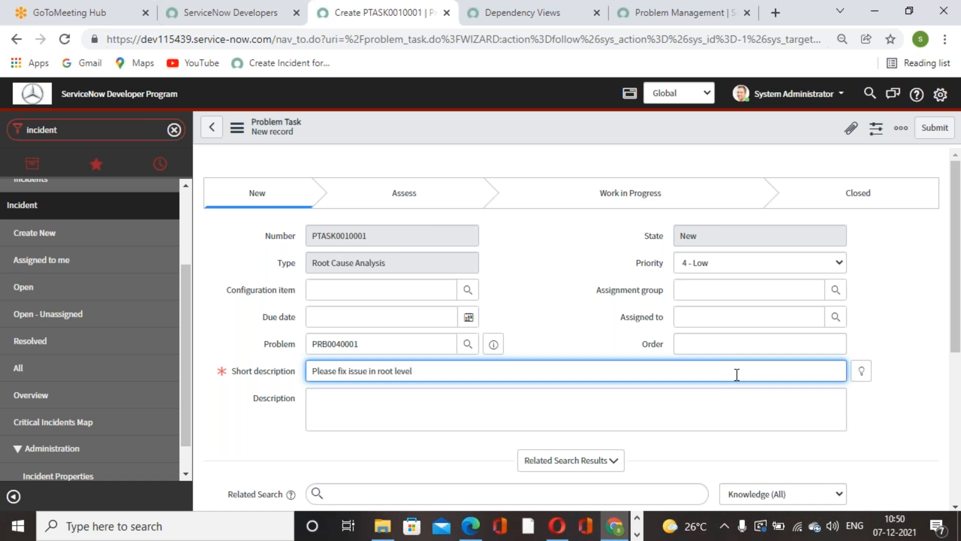
left_click(575, 321)
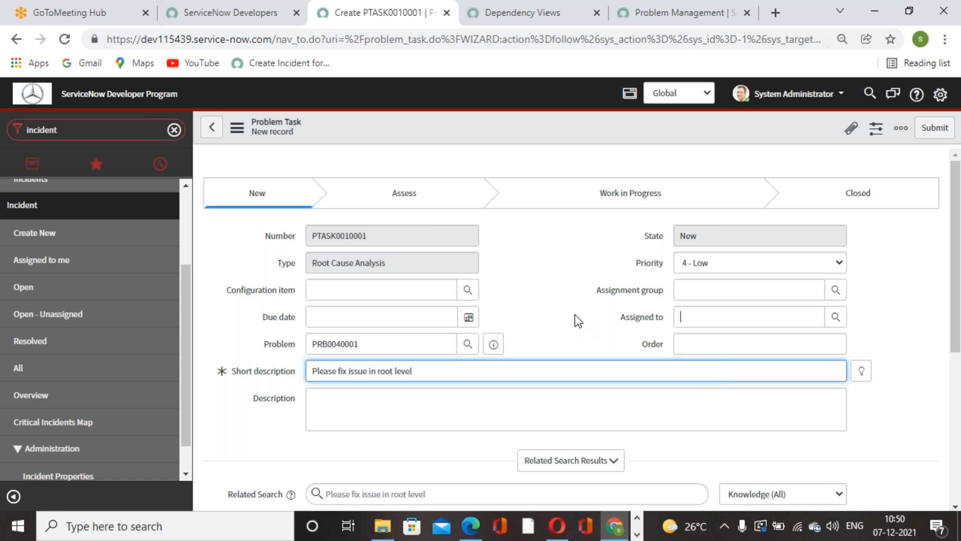
Step: Set the problem task's assignment group to Network
left_click(717, 293)
type("network")
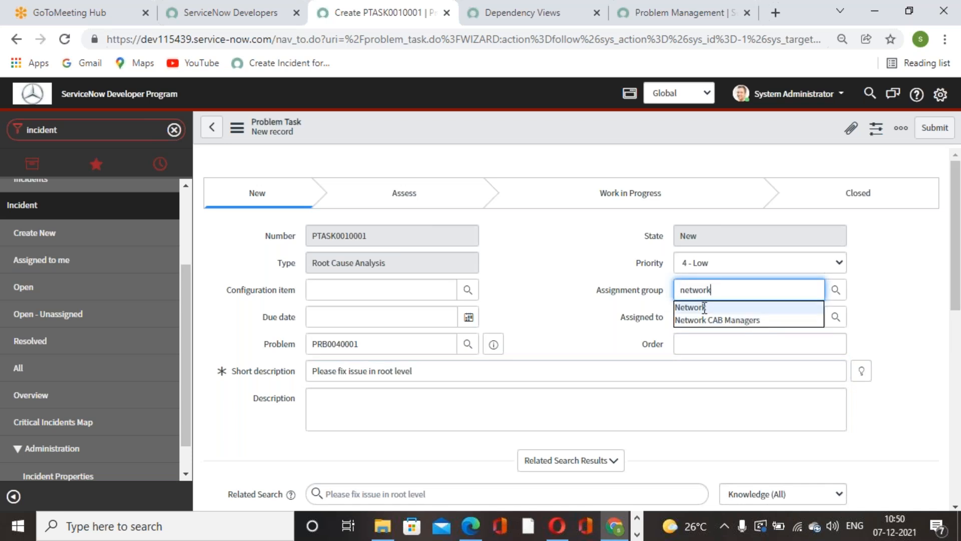
left_click(706, 305)
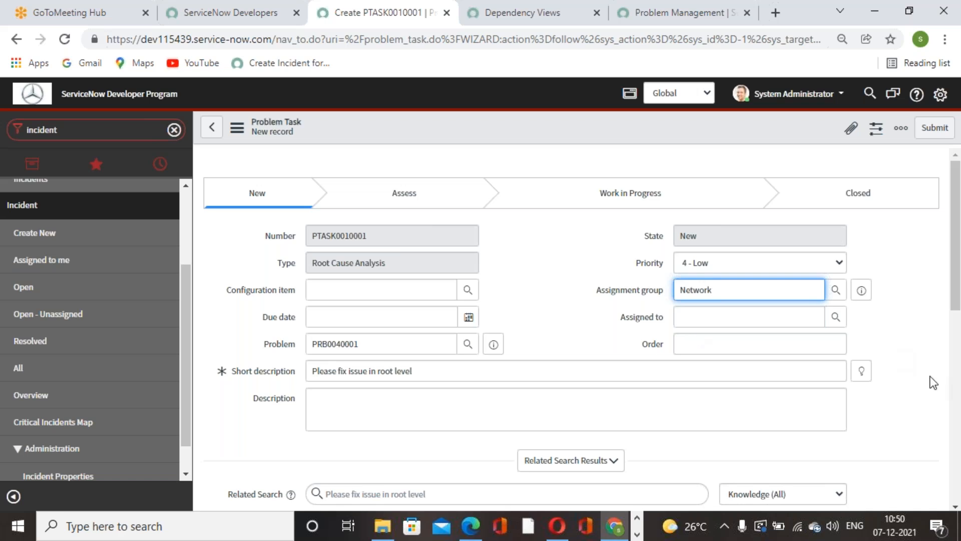
left_click(796, 318)
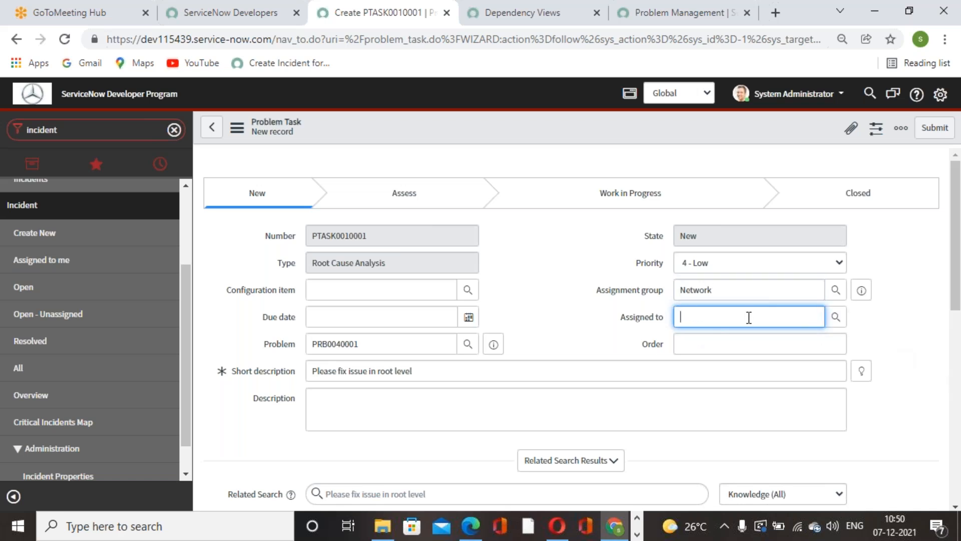
Step: Extend the task's short description to read "Please fix issue in root level for windows server"
scroll(428, 369, "down", 1)
scroll(428, 369, "down", 4)
scroll(442, 388, "up", 5)
left_click(441, 374)
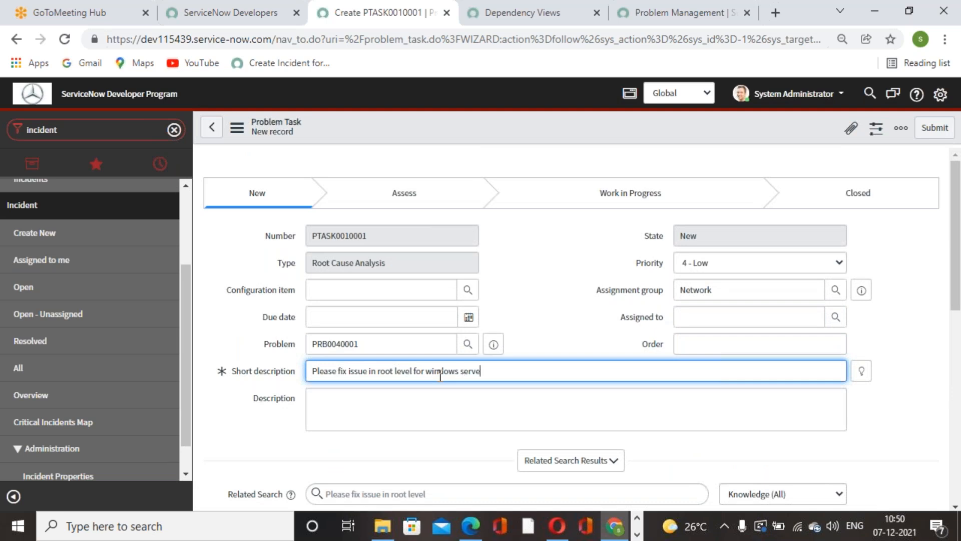
left_click(542, 294)
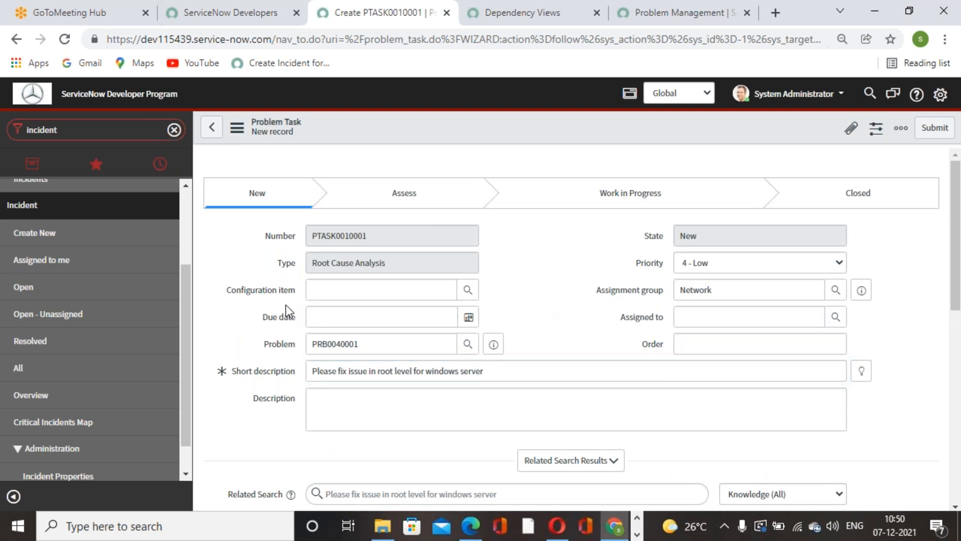
Step: Set the problem task's configuration item to SAP Financial Accounting and check its associated problem number
left_click(430, 295)
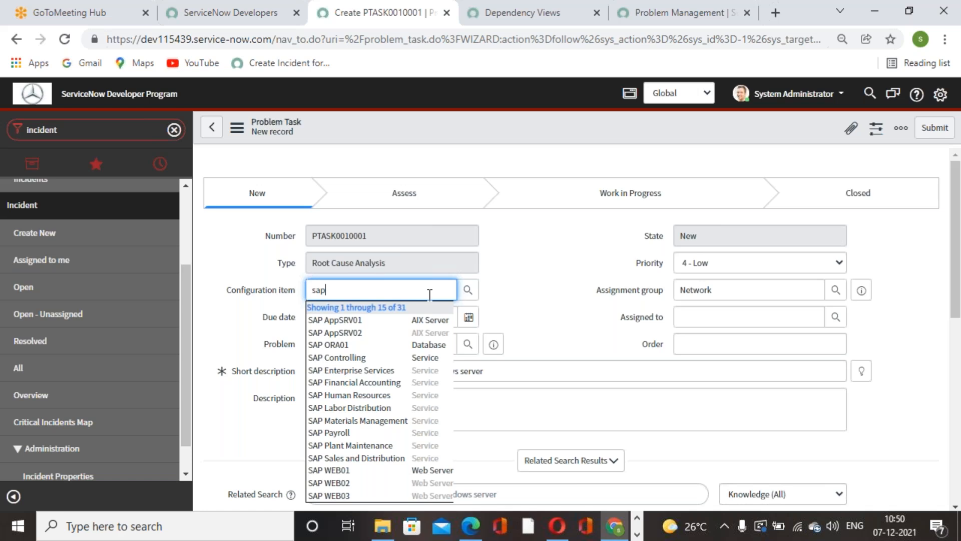
left_click(370, 382)
left_click(573, 347)
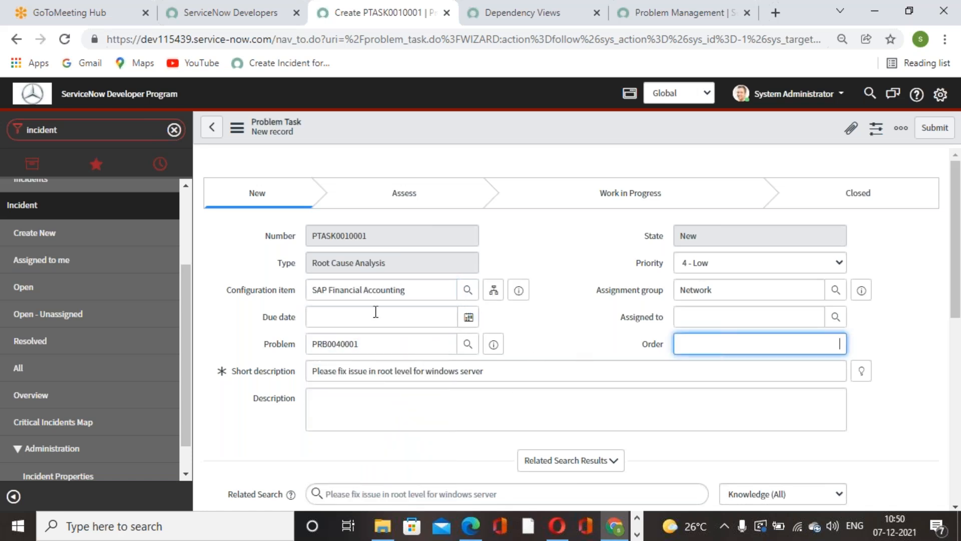
left_click(546, 327)
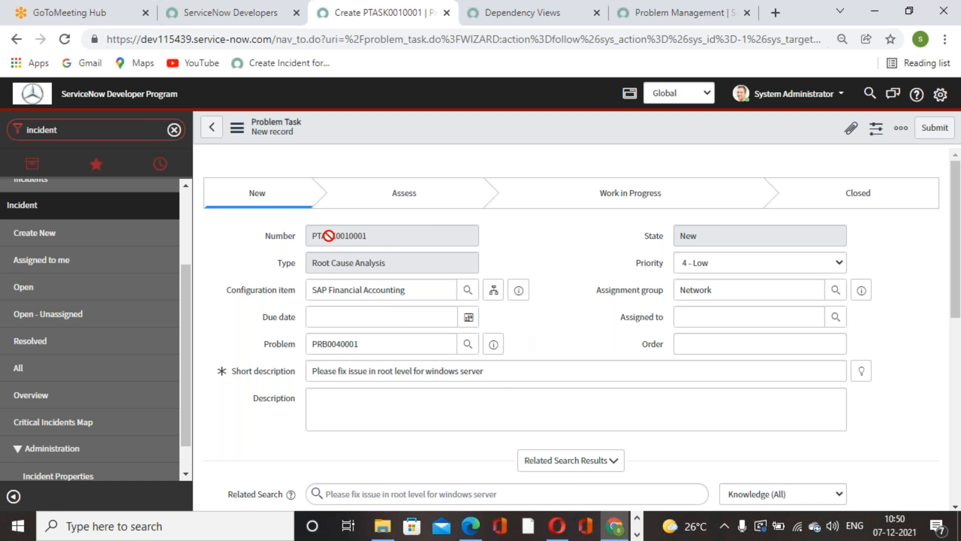
left_click_drag(300, 343, 357, 344)
left_click(601, 326)
scroll(733, 285, "down", 2)
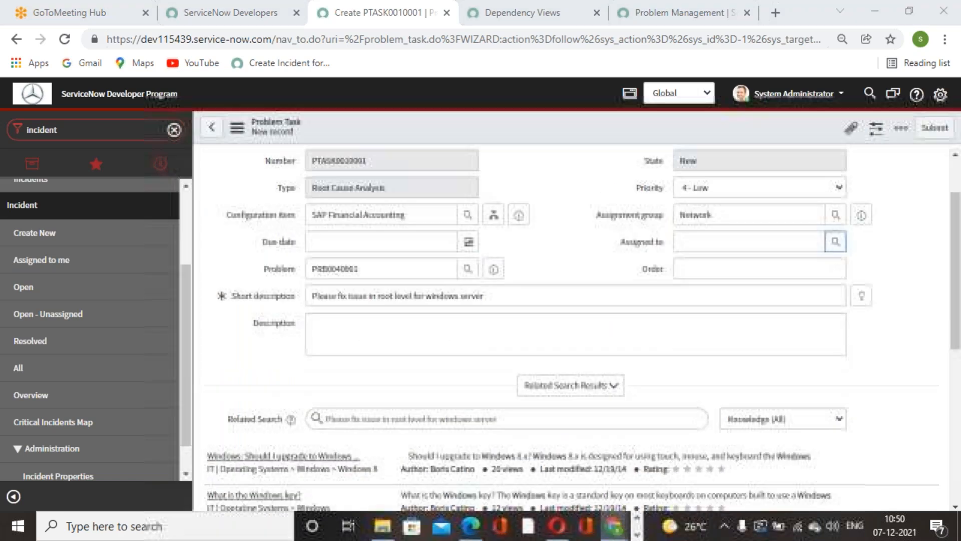
left_click(835, 242)
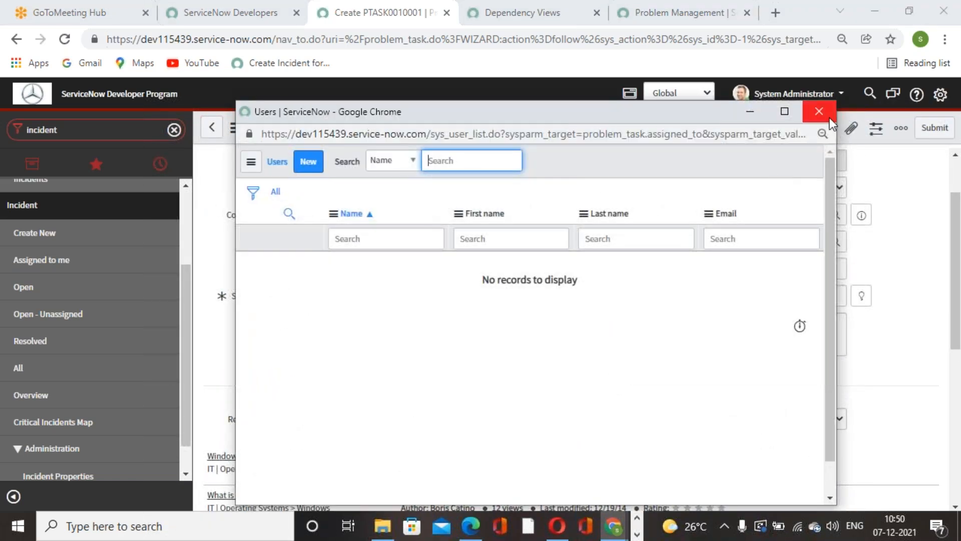
left_click(306, 165)
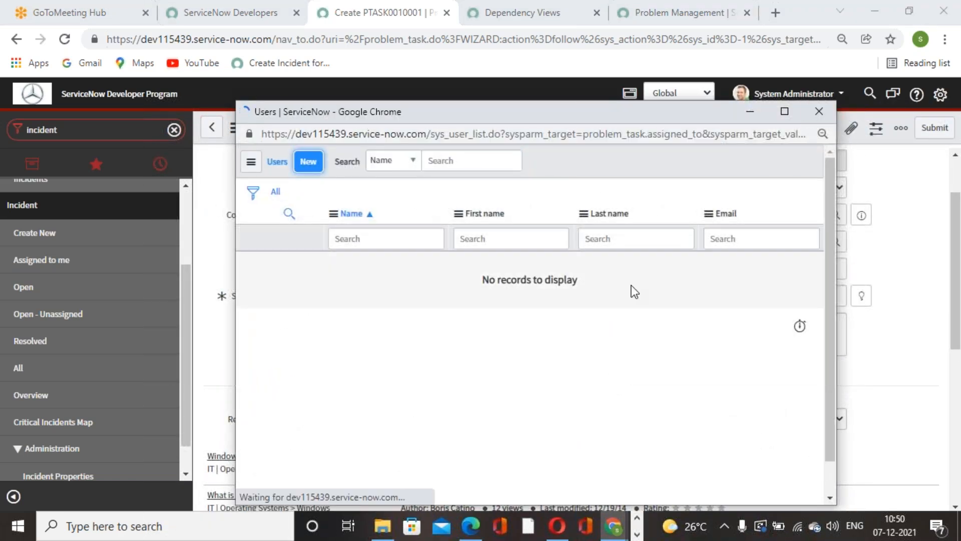
left_click(819, 111)
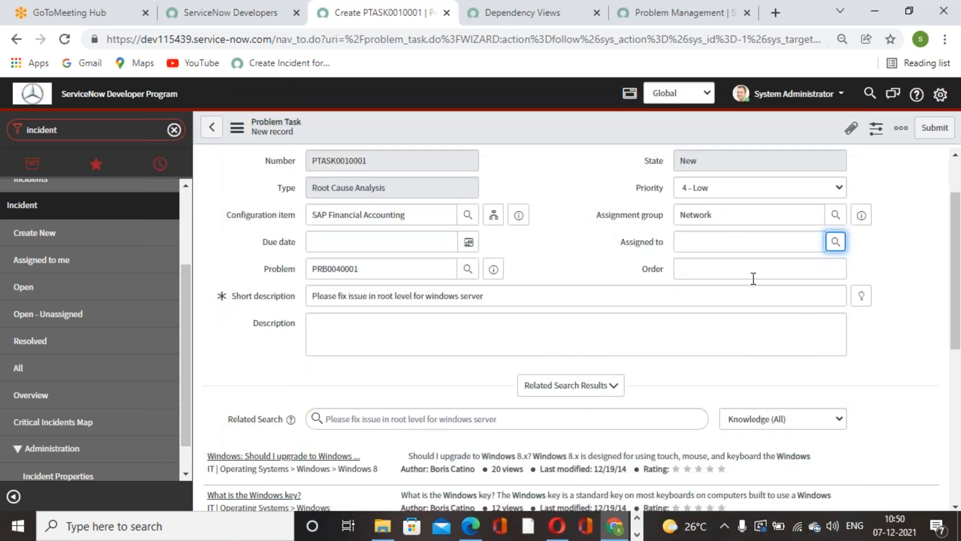
Step: Look over the windows server root cause analysis task form and submit the task
scroll(625, 308, "down", 7)
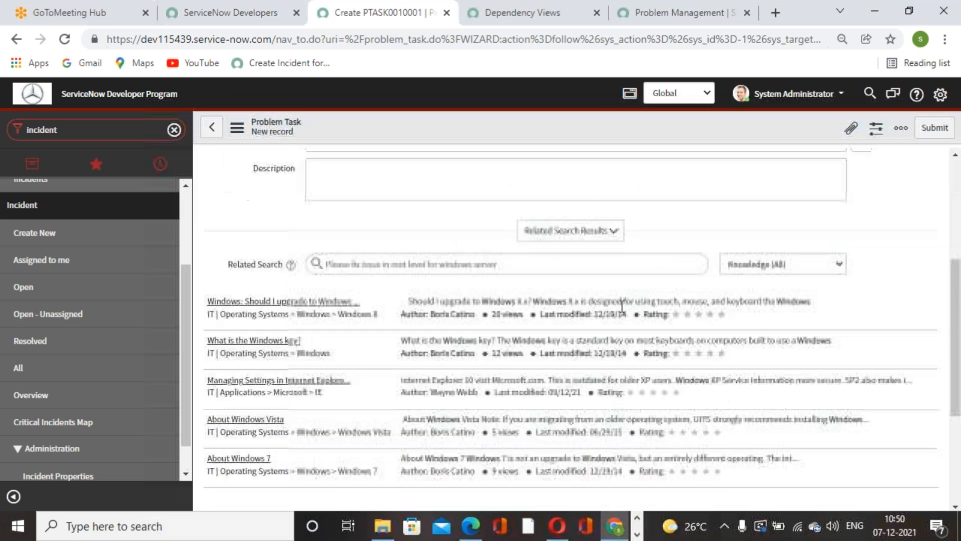
scroll(626, 308, "up", 8)
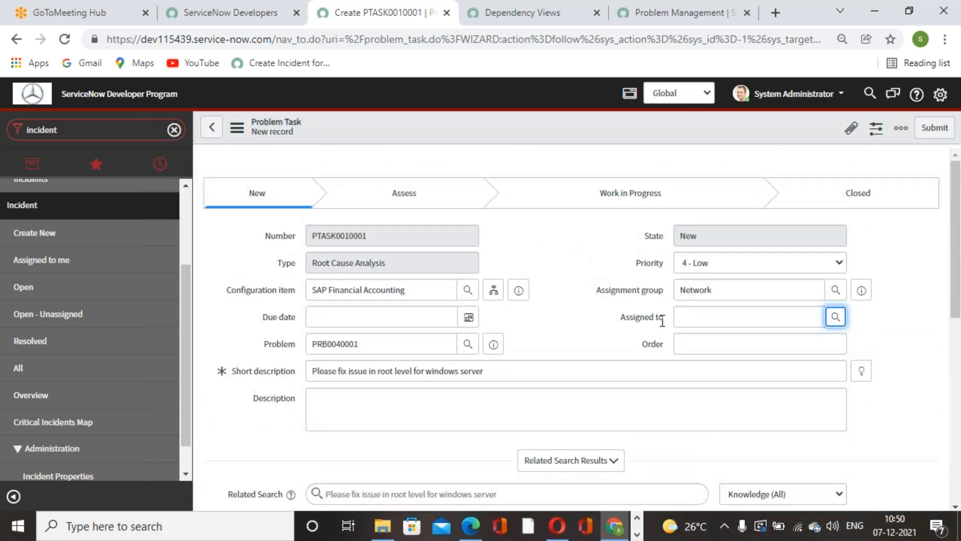
scroll(638, 346, "down", 3)
scroll(631, 306, "up", 3)
left_click(934, 128)
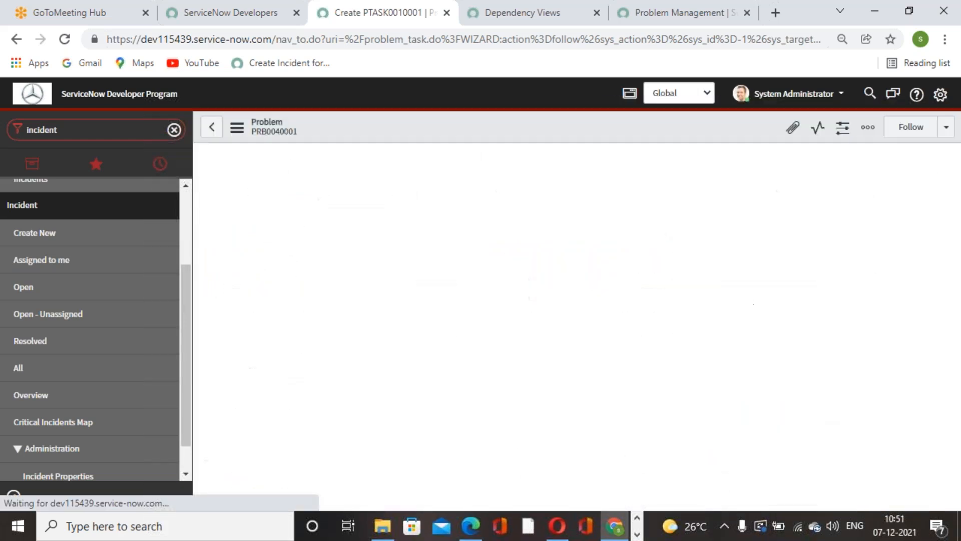
Step: Start a second problem task of type Root Cause Analysis from the problem's related tasks
scroll(502, 333, "down", 7)
scroll(506, 334, "down", 15)
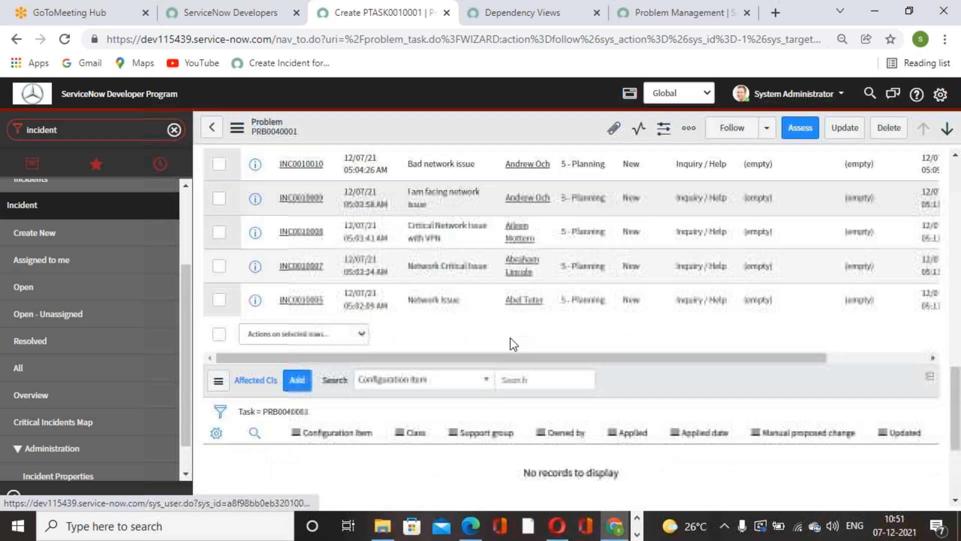
scroll(510, 337, "down", 8)
scroll(510, 337, "down", 3)
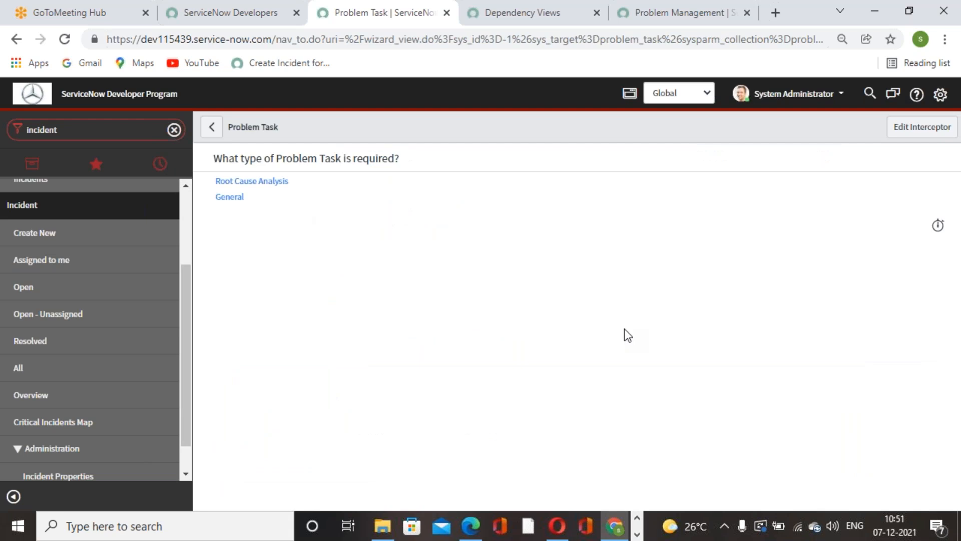
left_click(270, 183)
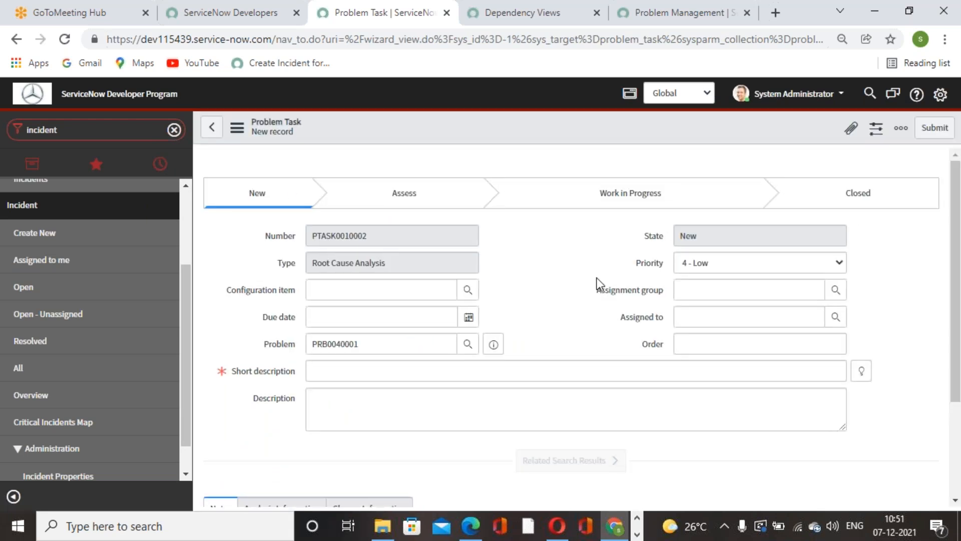
Step: Set the new task's configuration item to SAP Financial Accounting and its short description to "Please fix issue on aix server"
left_click(417, 289)
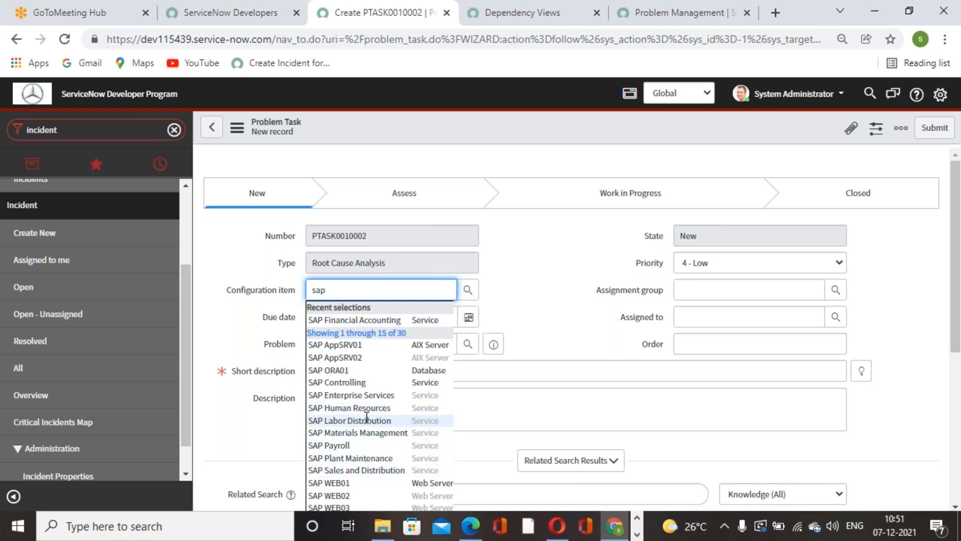
left_click(386, 320)
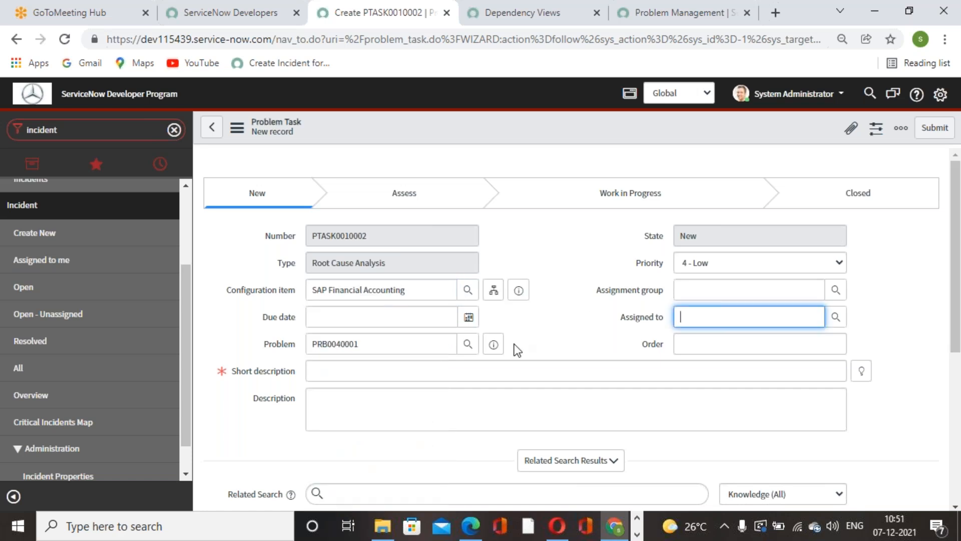
scroll(427, 365, "down", 2)
left_click(415, 301)
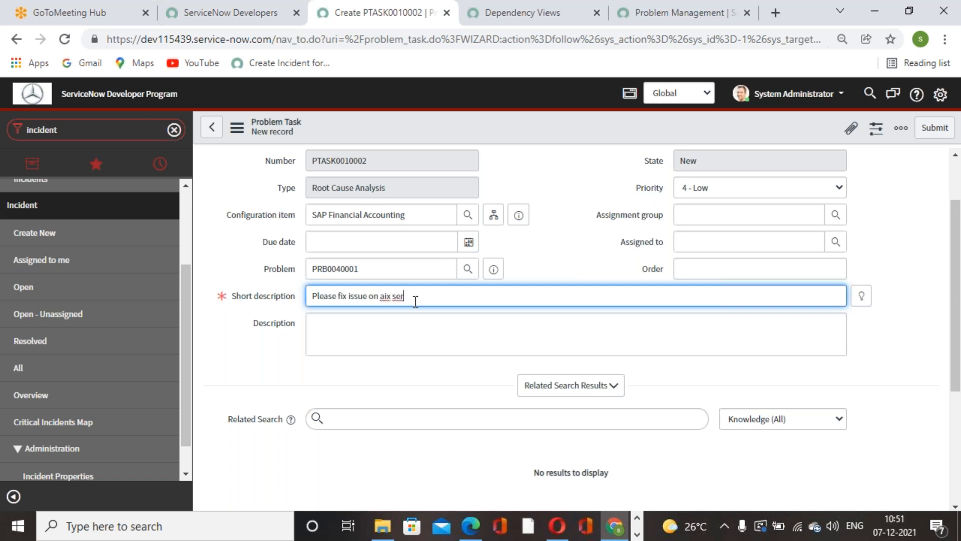
Step: Set the aix server task's assignment group to Network
left_click(799, 239)
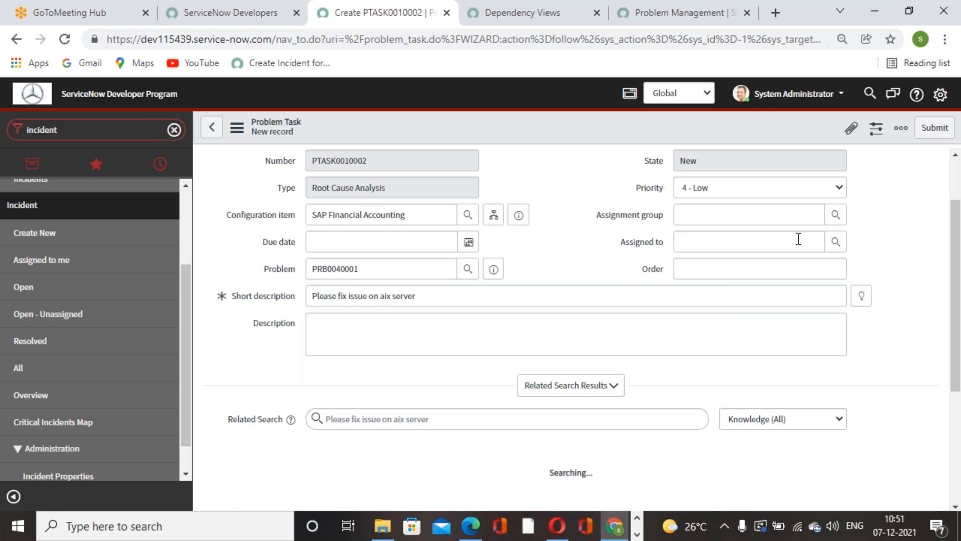
left_click(817, 216)
type("ne")
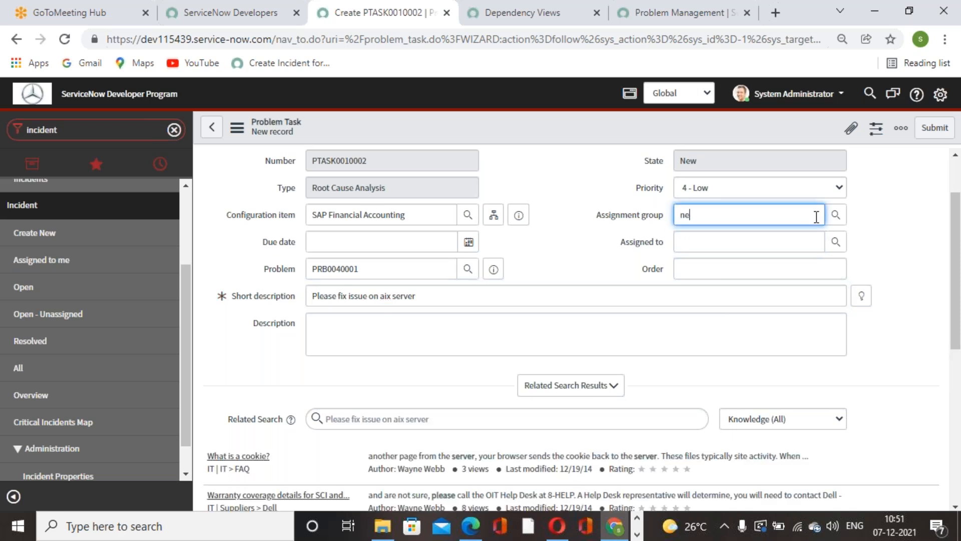
type("twork")
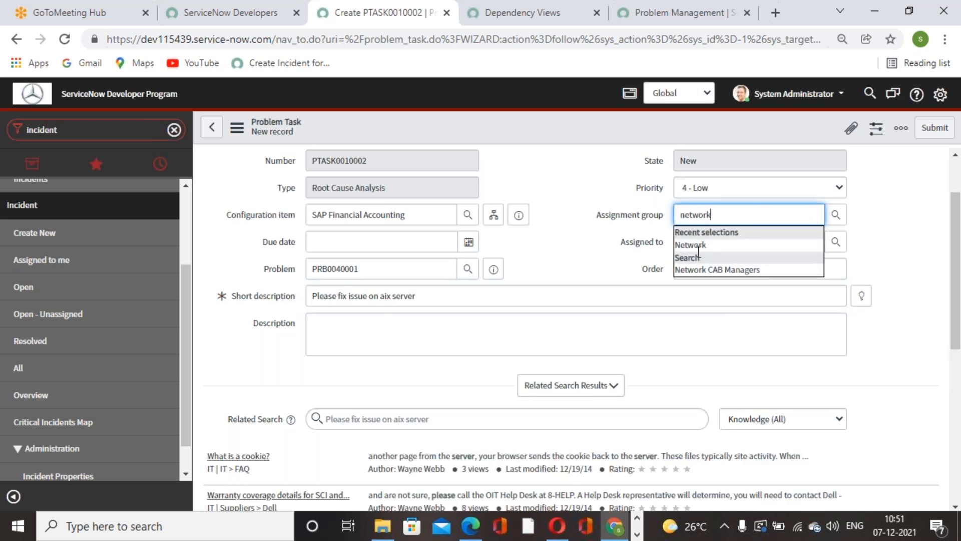
left_click(698, 245)
Step: Submit the aix server problem task without an assignee
left_click(835, 241)
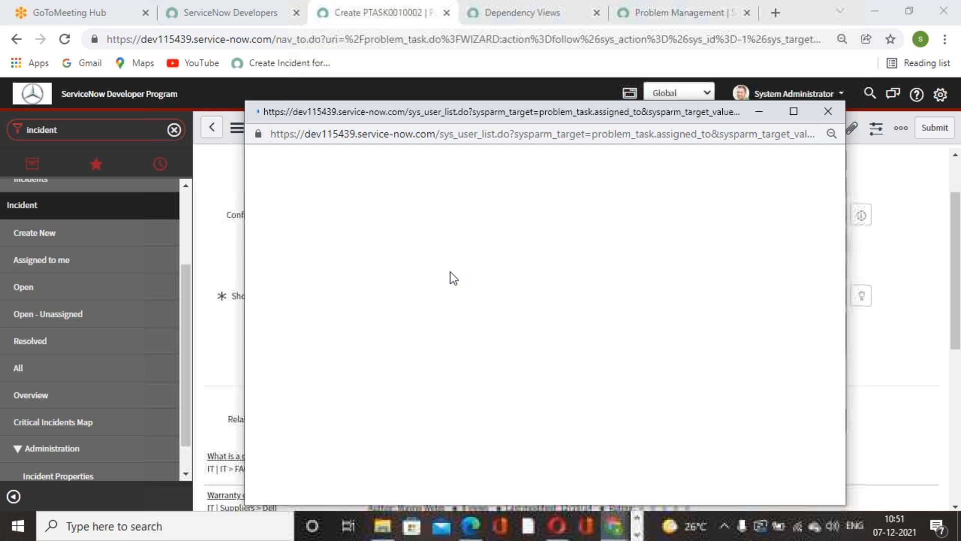
left_click(828, 111)
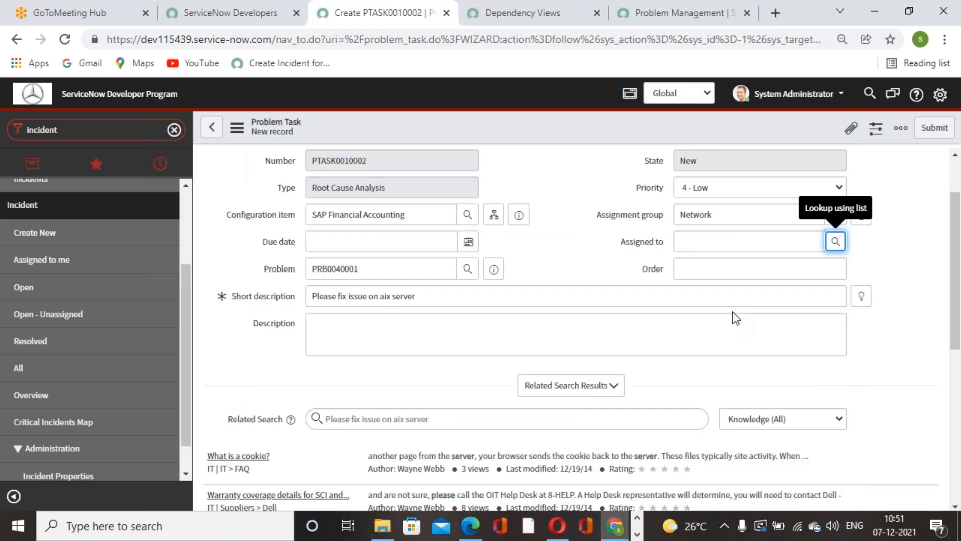
scroll(732, 311, "down", 1)
scroll(731, 311, "up", 3)
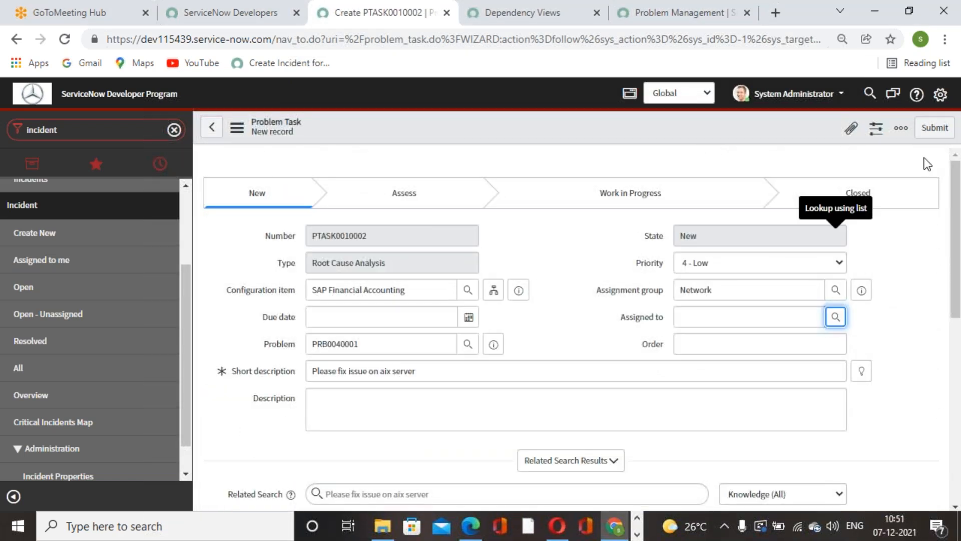
left_click(946, 127)
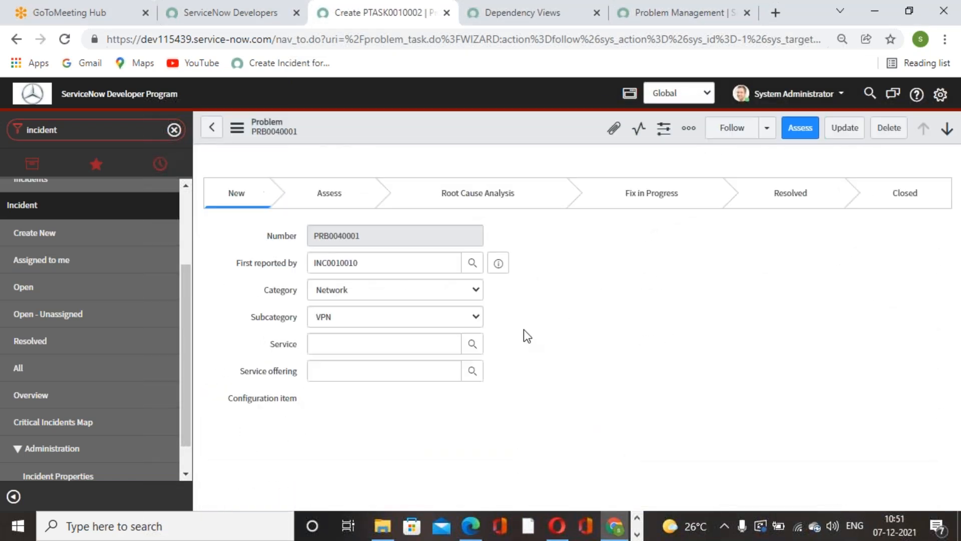
Step: Review the problem record, including its first reporting incident and the list of related problem tasks
scroll(524, 331, "down", 6)
scroll(527, 353, "down", 7)
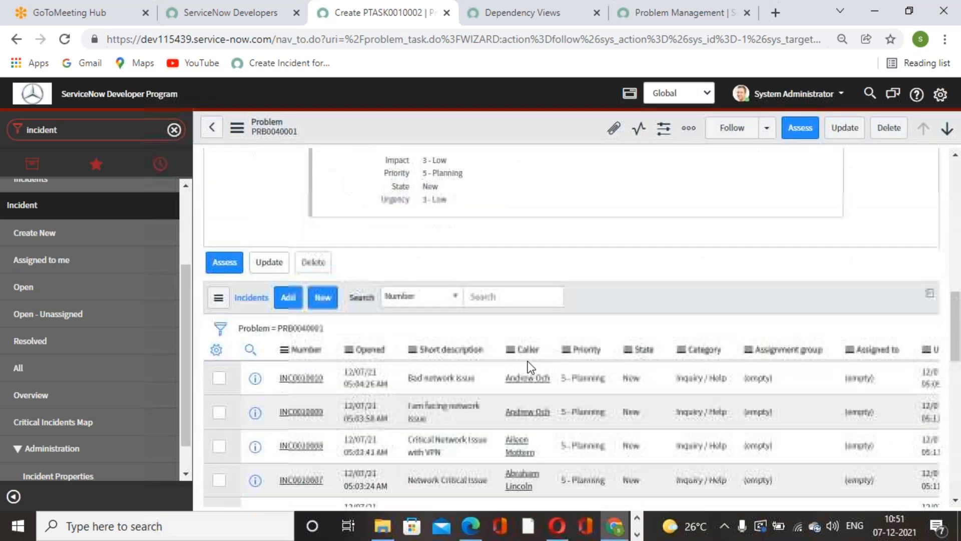
scroll(532, 377, "down", 6)
scroll(535, 372, "down", 10)
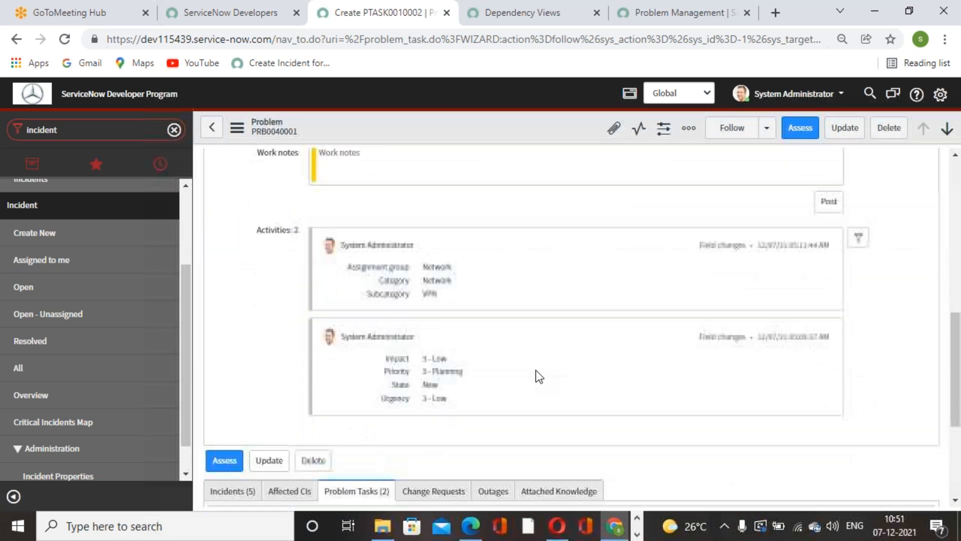
scroll(533, 371, "up", 7)
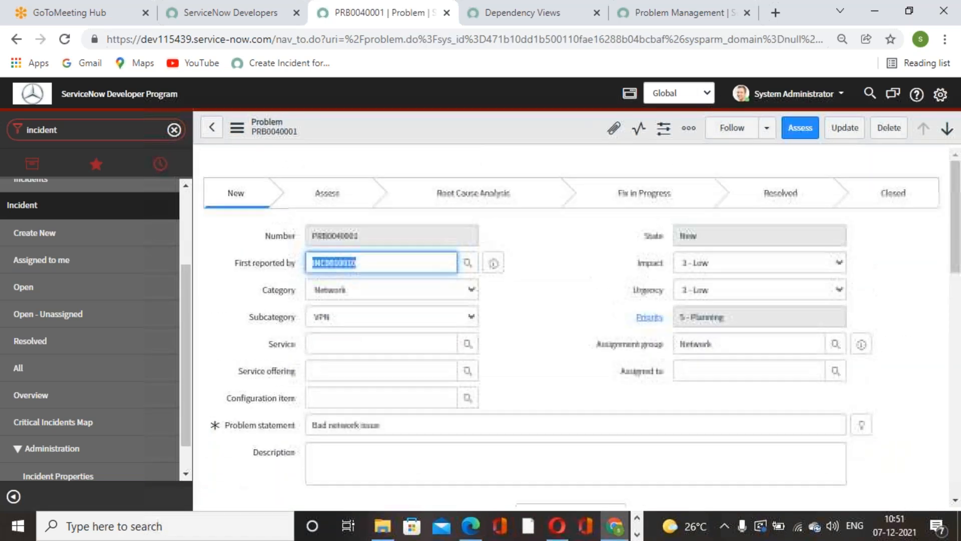
left_click(508, 320)
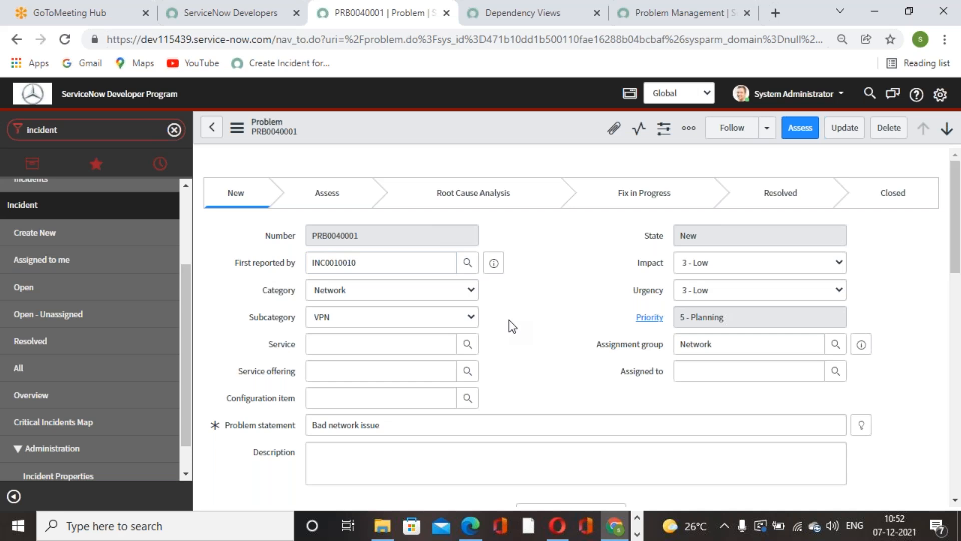
double_click(401, 259)
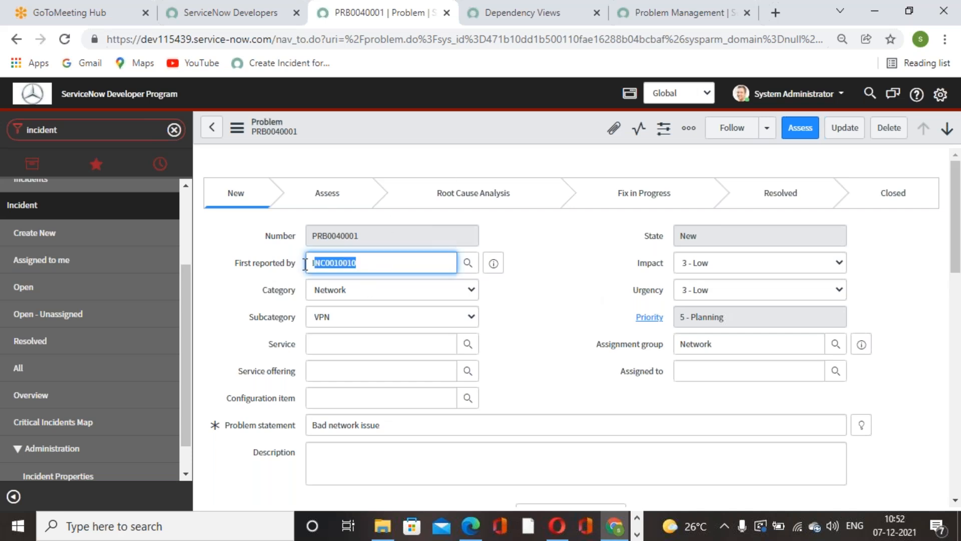
left_click(527, 303)
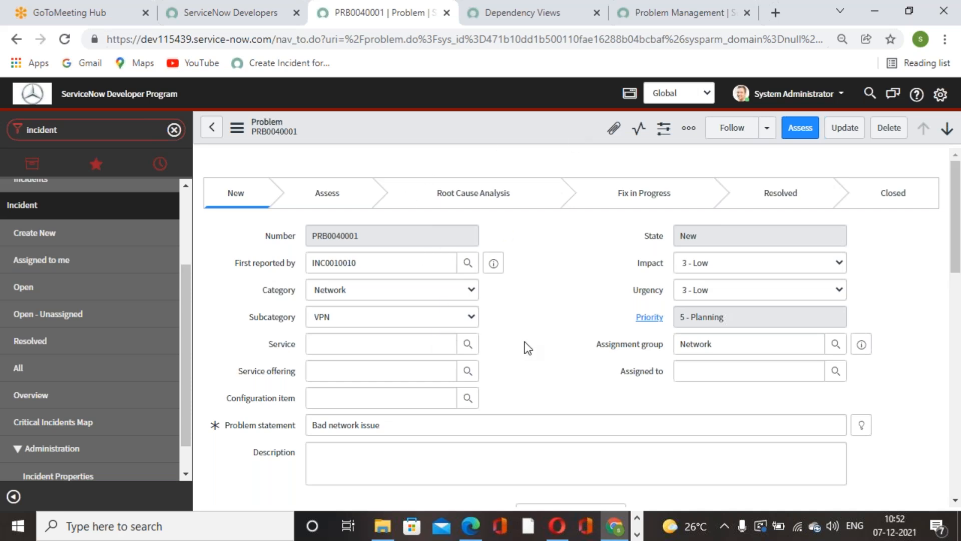
scroll(525, 341, "down", 8)
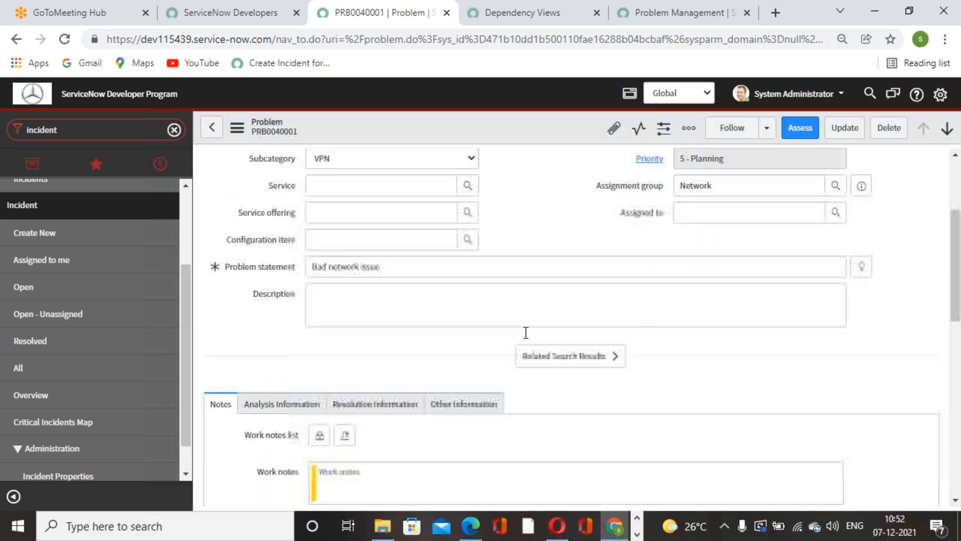
scroll(526, 332, "down", 6)
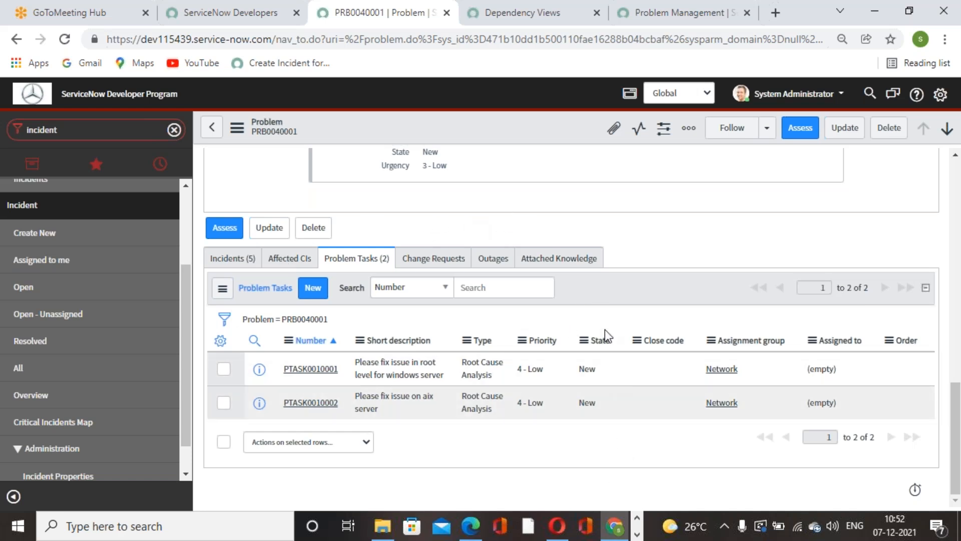
Step: Try to edit the state of the aix server problem task directly in the task list
left_click(602, 376)
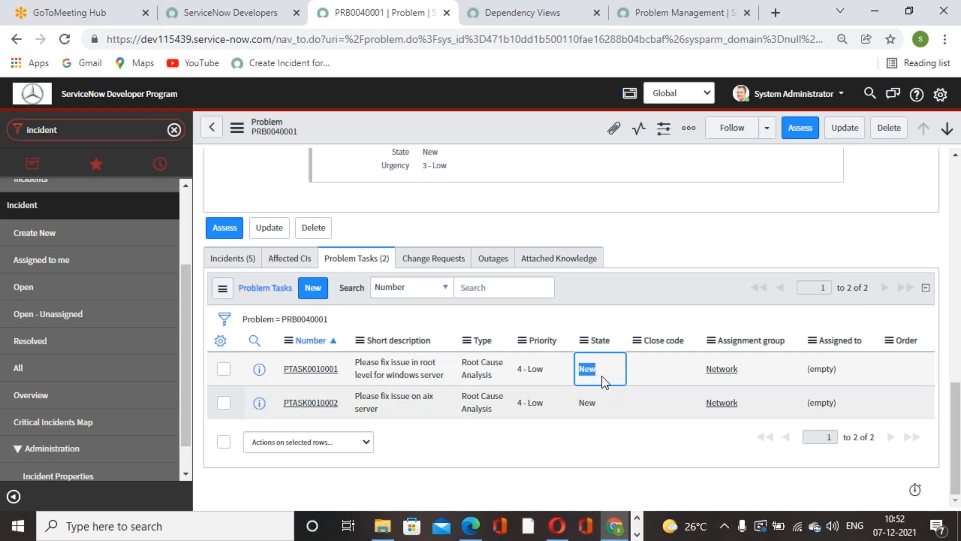
left_click(612, 407)
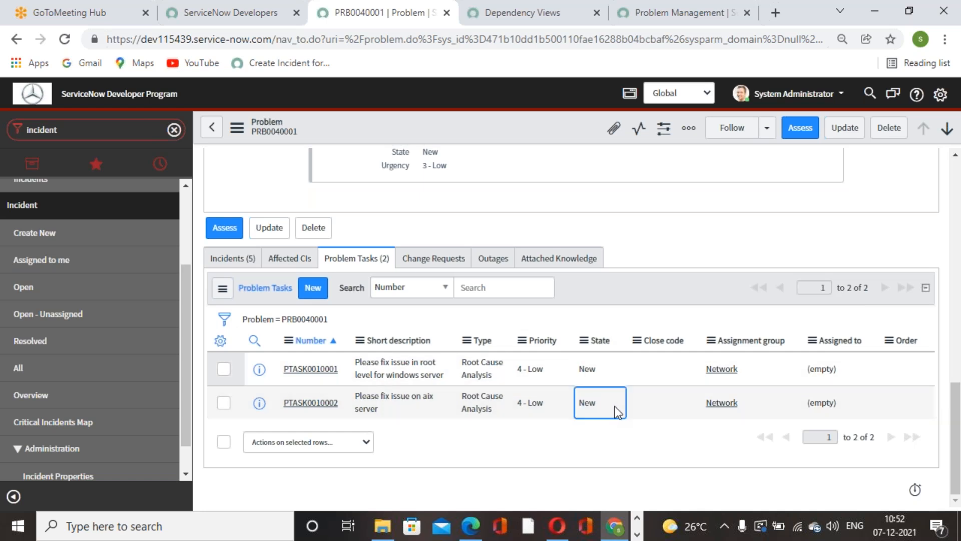
double_click(614, 407)
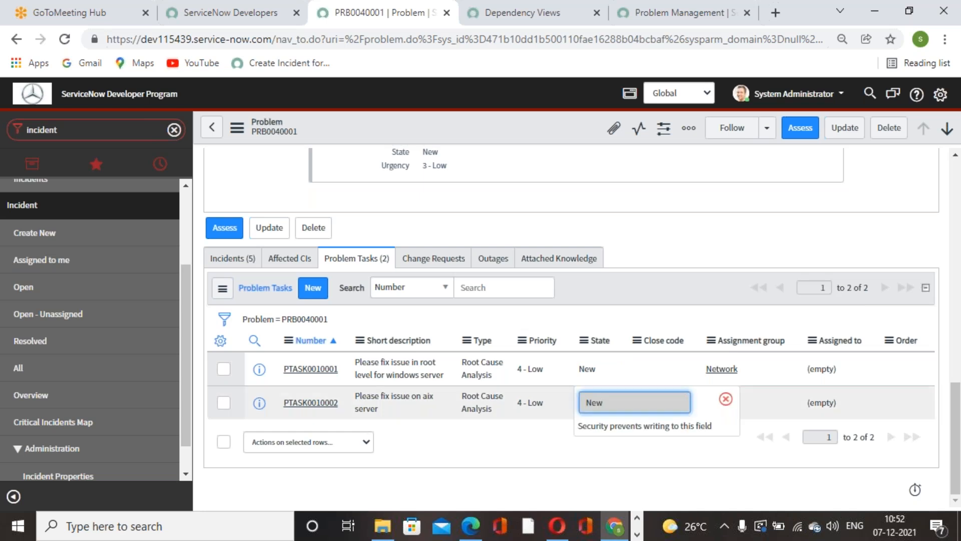
left_click(726, 399)
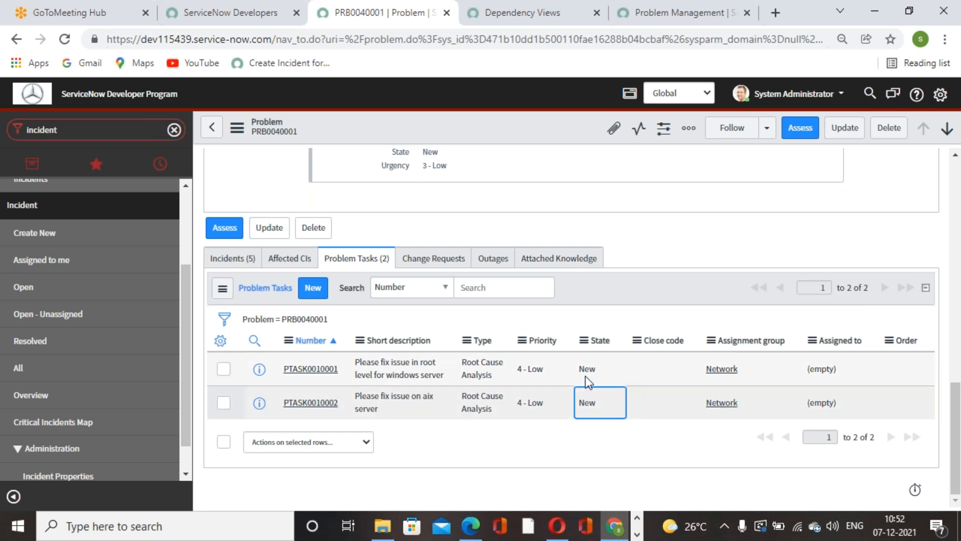
Step: Open the windows server problem task, start its assessment and look up users for the required assignee
left_click(328, 371)
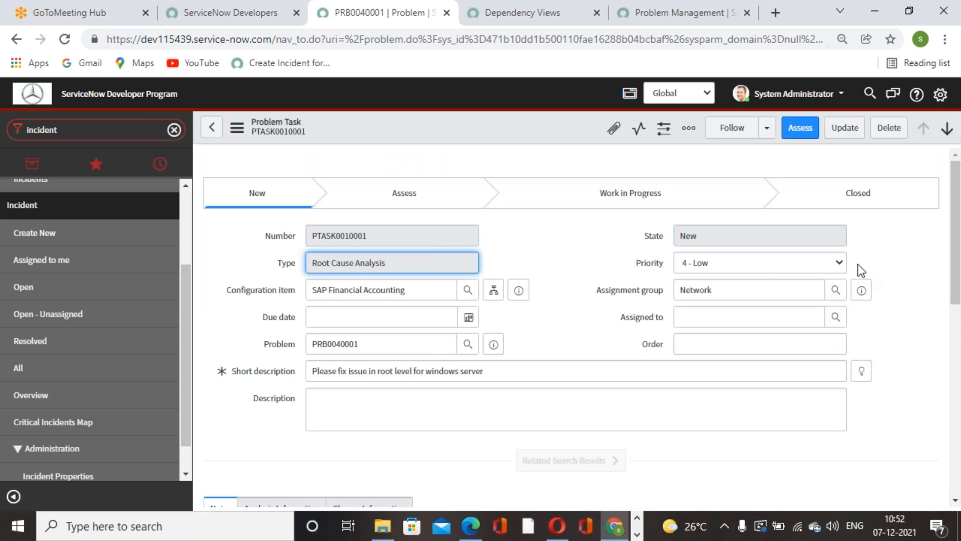
left_click(801, 133)
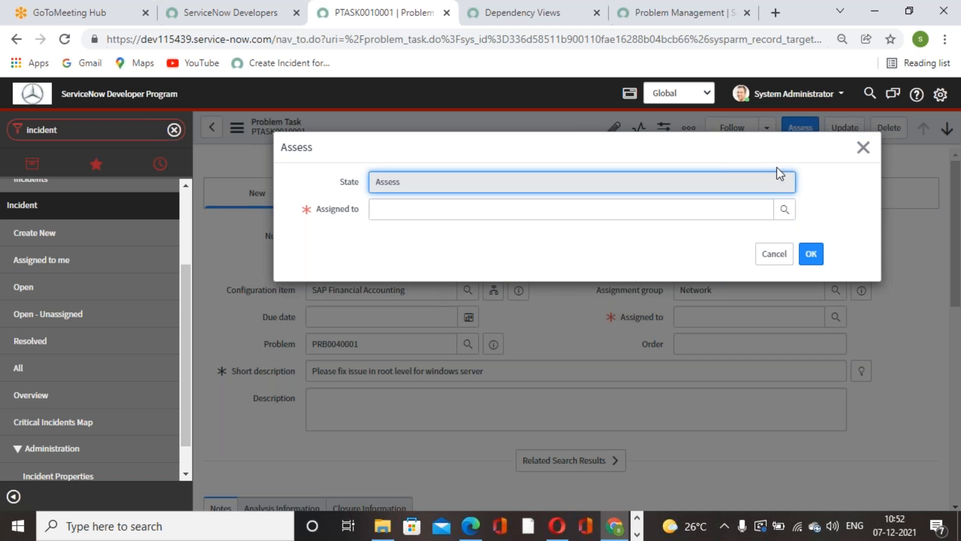
left_click(785, 210)
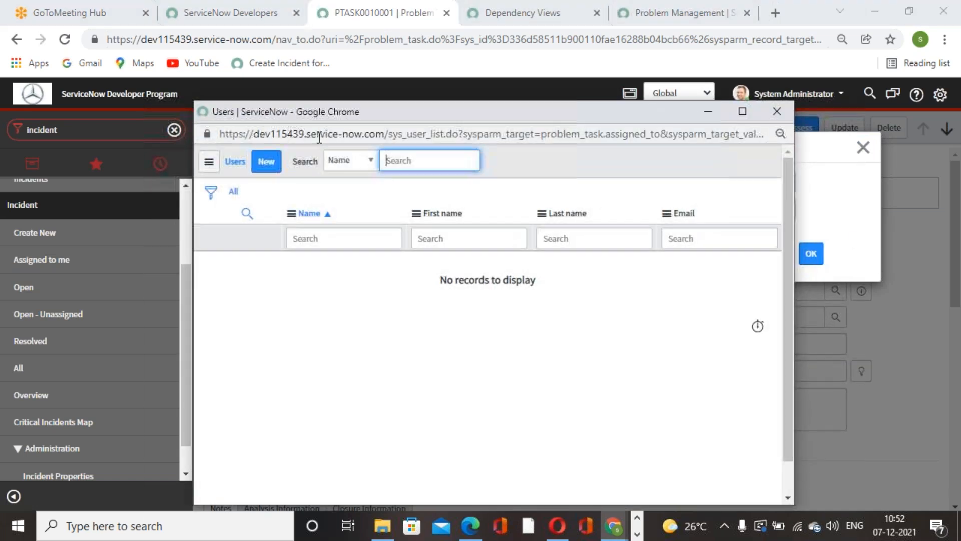
Step: Create a new user with a user ID, first name and last name, and submit it as the windows server task's assignee
left_click(266, 162)
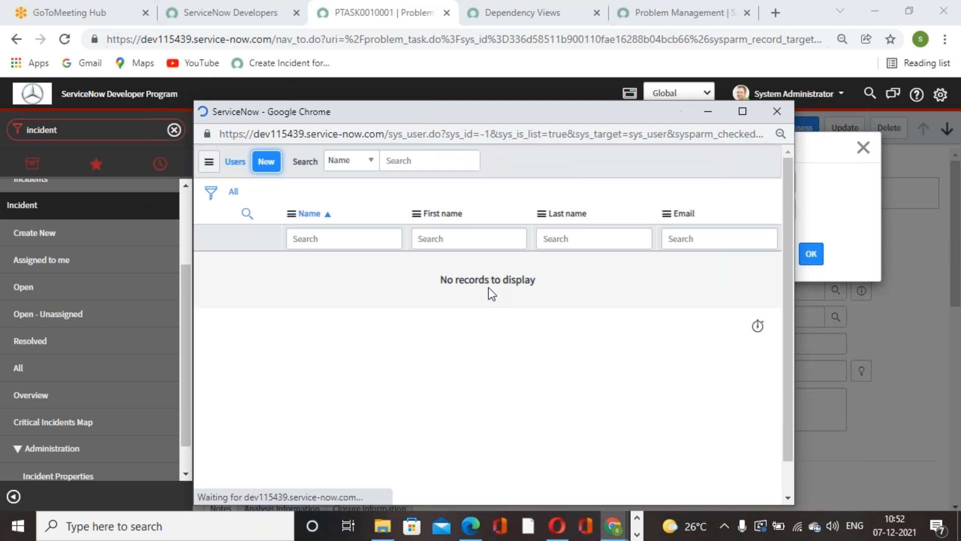
left_click(370, 211)
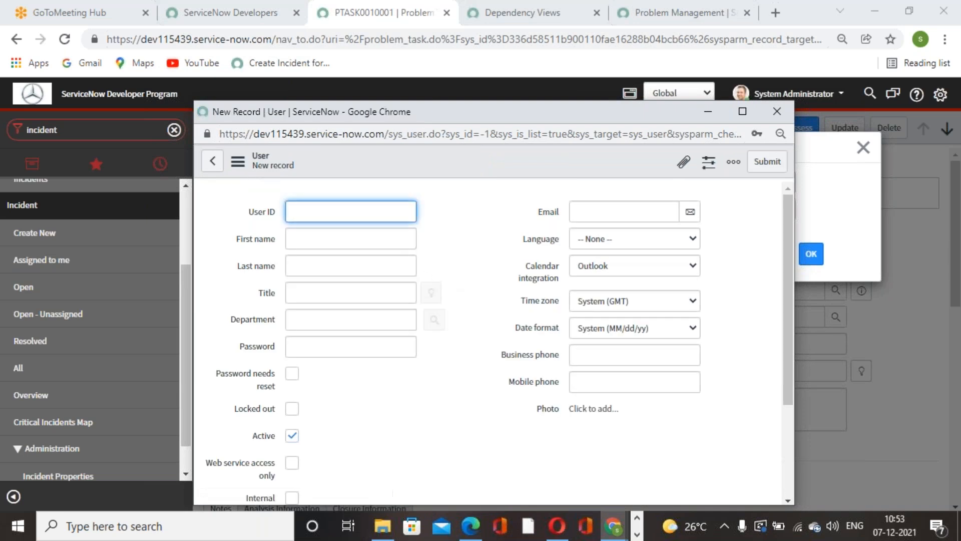
type("Raj.K")
left_click(341, 240)
type("Raj")
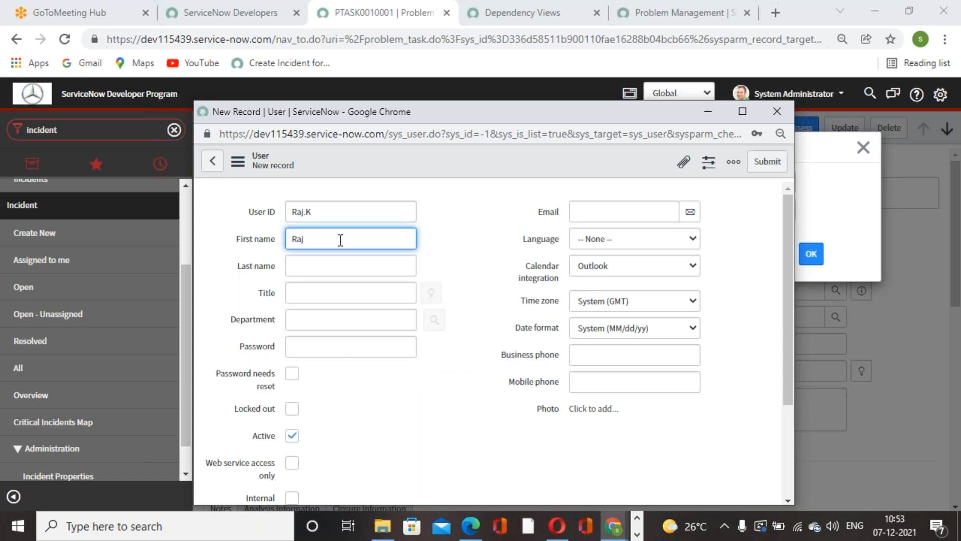
left_click(315, 265)
type("K")
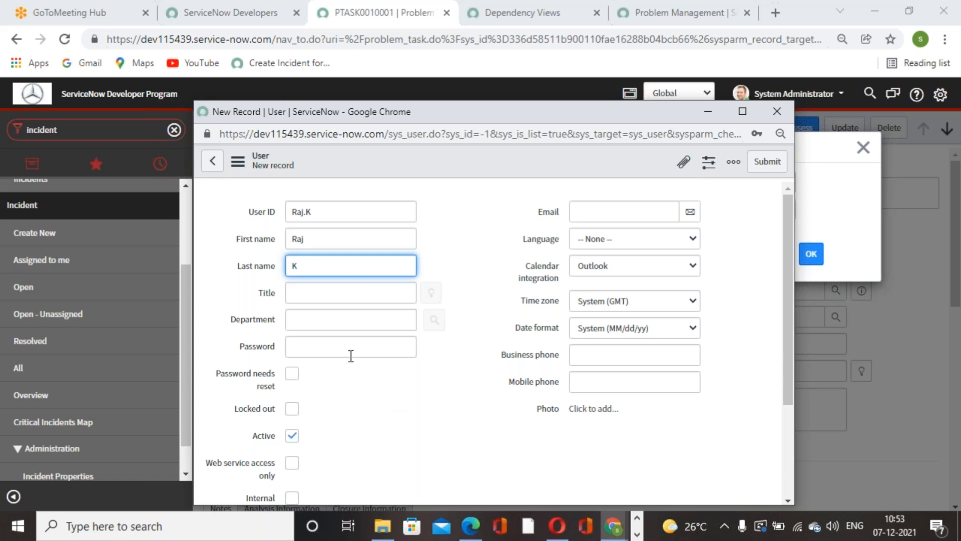
scroll(501, 365, "down", 2)
scroll(616, 350, "up", 1)
left_click(761, 165)
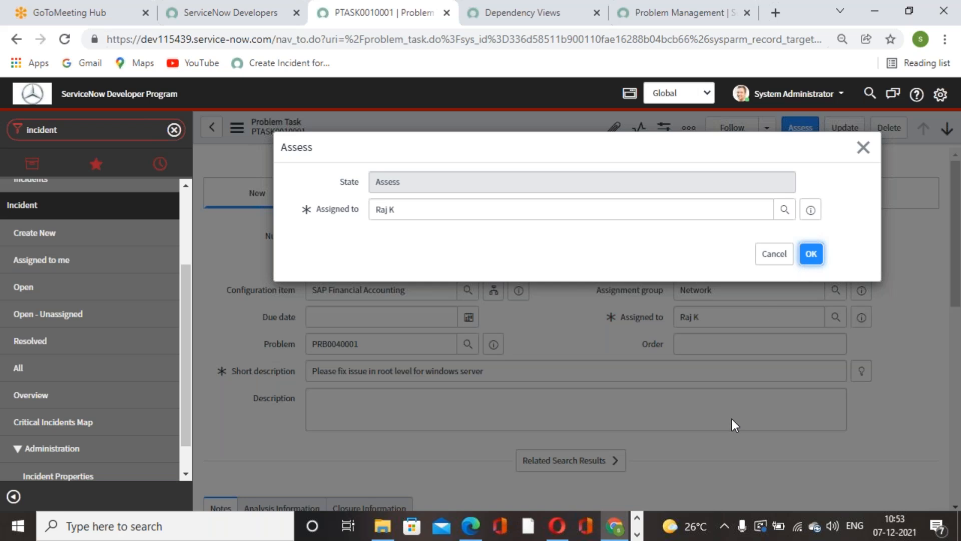
Step: Confirm the windows server task's assessment and start work on it
key("Return")
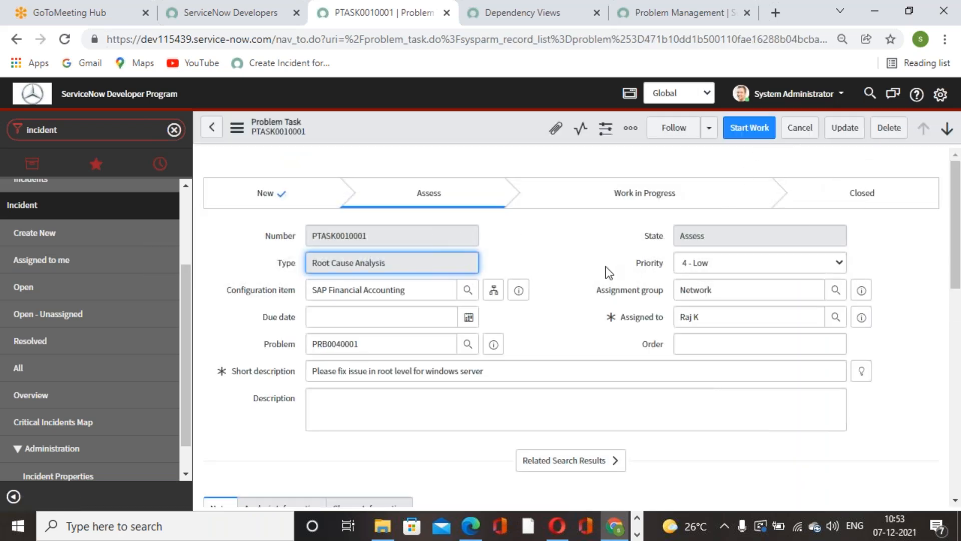
scroll(569, 280, "down", 5)
scroll(568, 280, "up", 5)
left_click(749, 127)
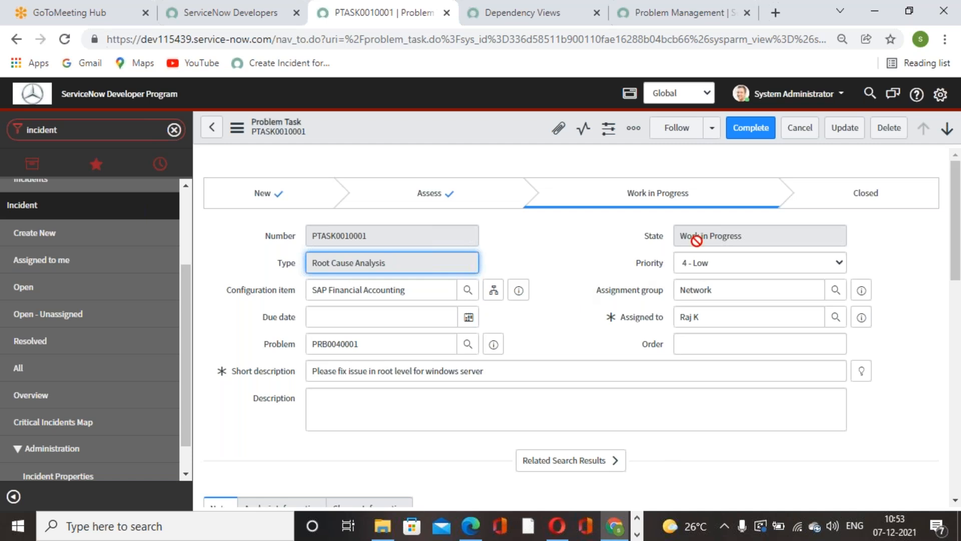
Step: Begin completing the windows server task with cause code Environmental disaster and cause notes "vgghv"
scroll(710, 385, "down", 10)
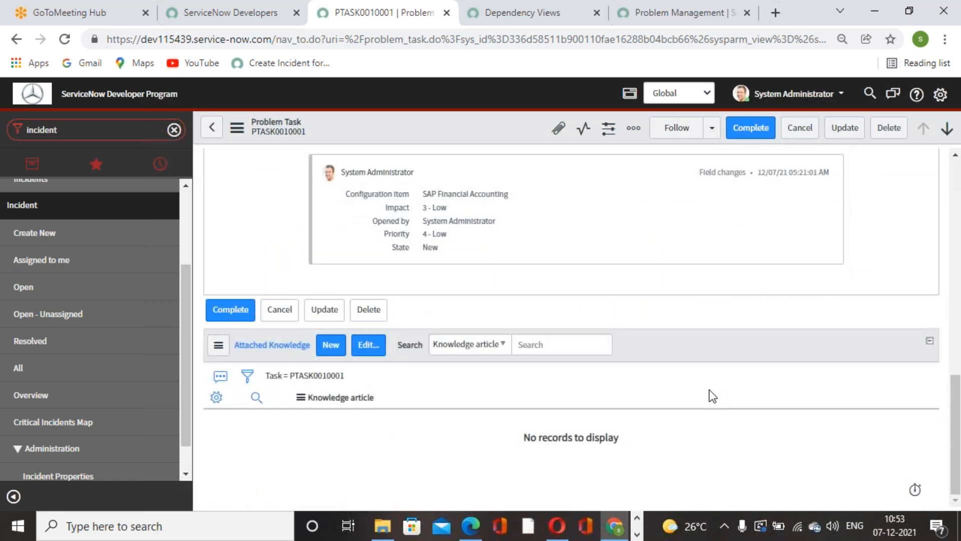
scroll(713, 397, "up", 6)
scroll(714, 397, "up", 5)
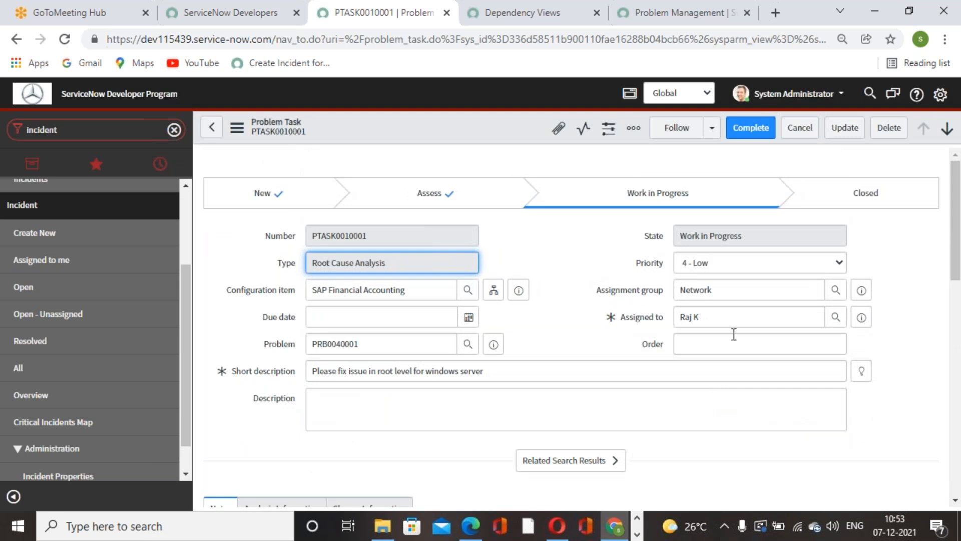
left_click(750, 128)
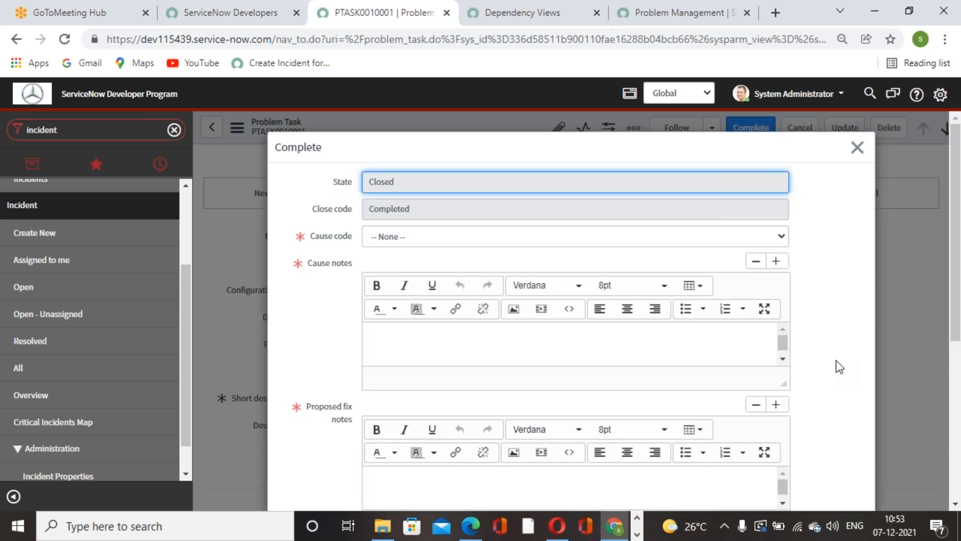
left_click(740, 239)
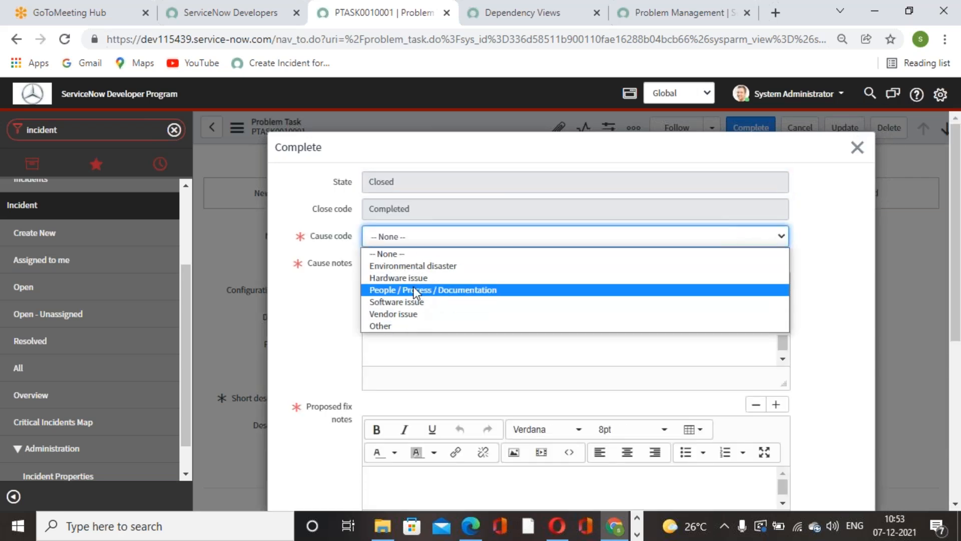
left_click(413, 270)
left_click(594, 344)
type("vgghv")
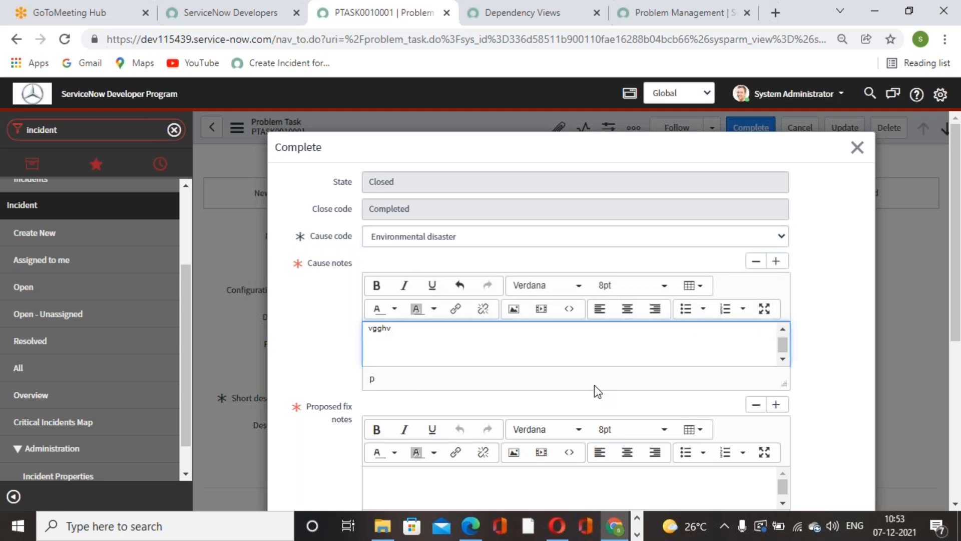
Step: Enter "cfycycd" as the proposed fix notes and confirm the windows server task's completion
scroll(516, 450, "down", 5)
left_click(508, 206)
type("cfycycd")
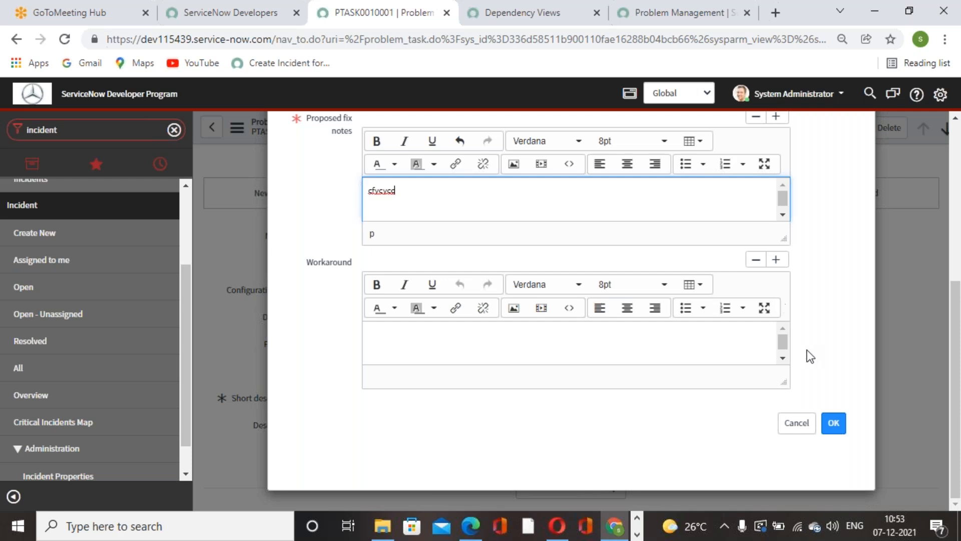
left_click(834, 423)
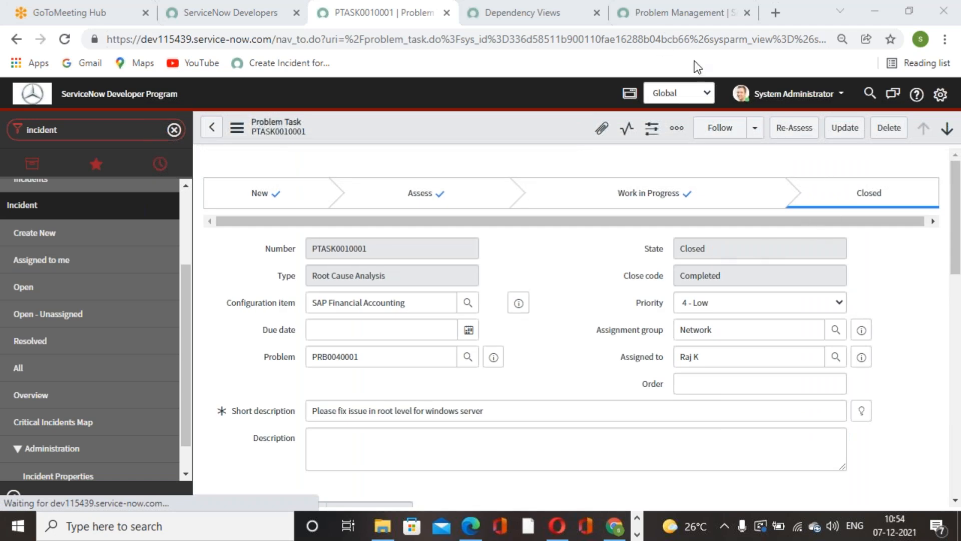
Step: Review the closed windows server task, return to its parent problem and check the states in the related problem task list
scroll(581, 340, "down", 10)
scroll(593, 340, "up", 7)
scroll(593, 341, "up", 4)
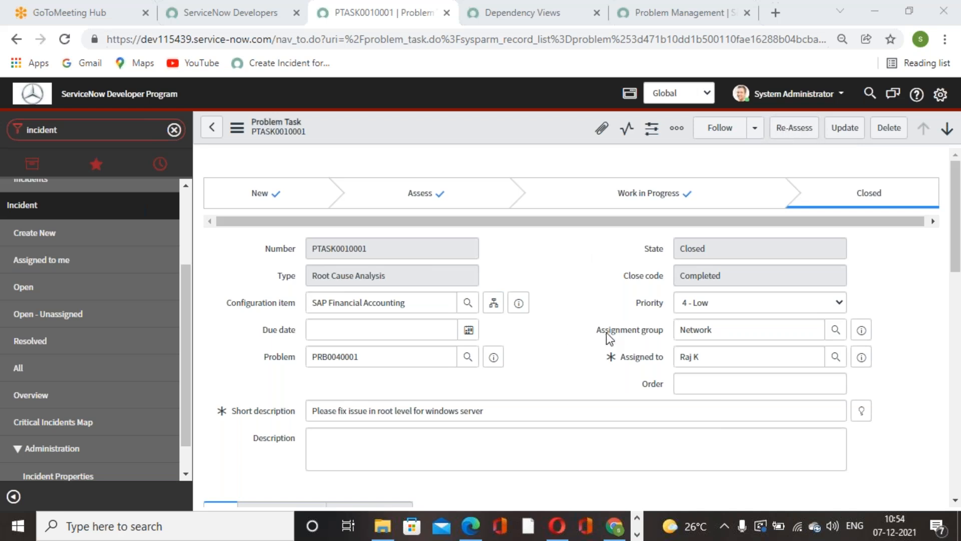
scroll(611, 333, "down", 4)
scroll(639, 345, "up", 5)
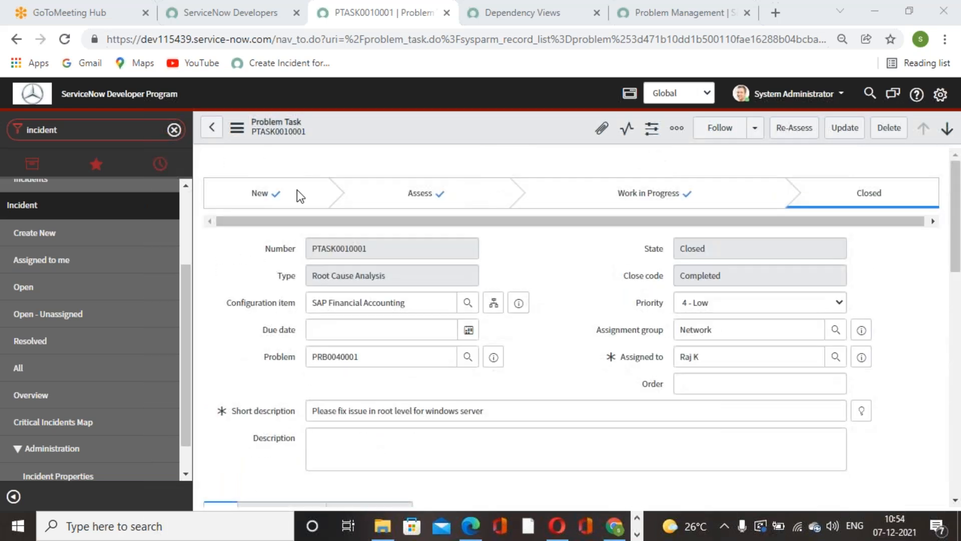
left_click(211, 127)
scroll(551, 397, "down", 10)
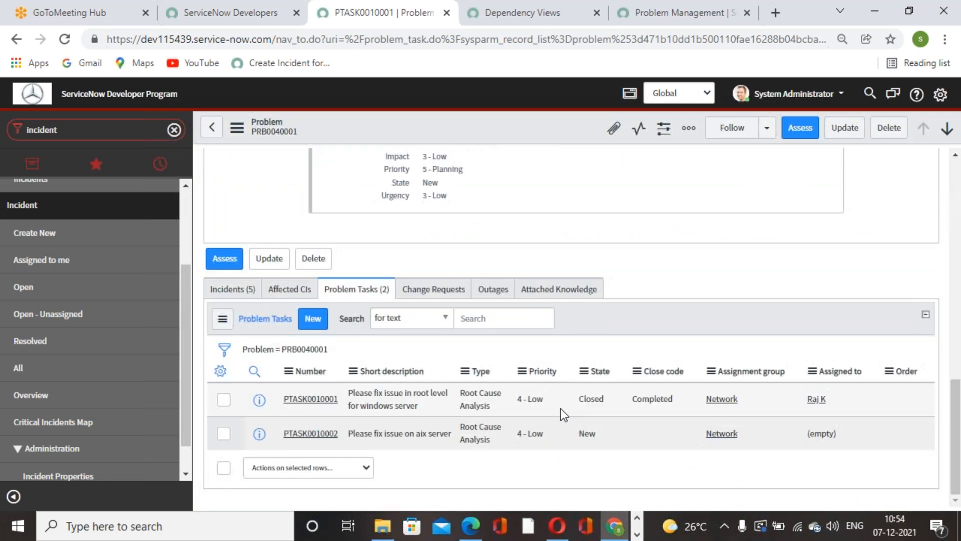
scroll(516, 367, "down", 4)
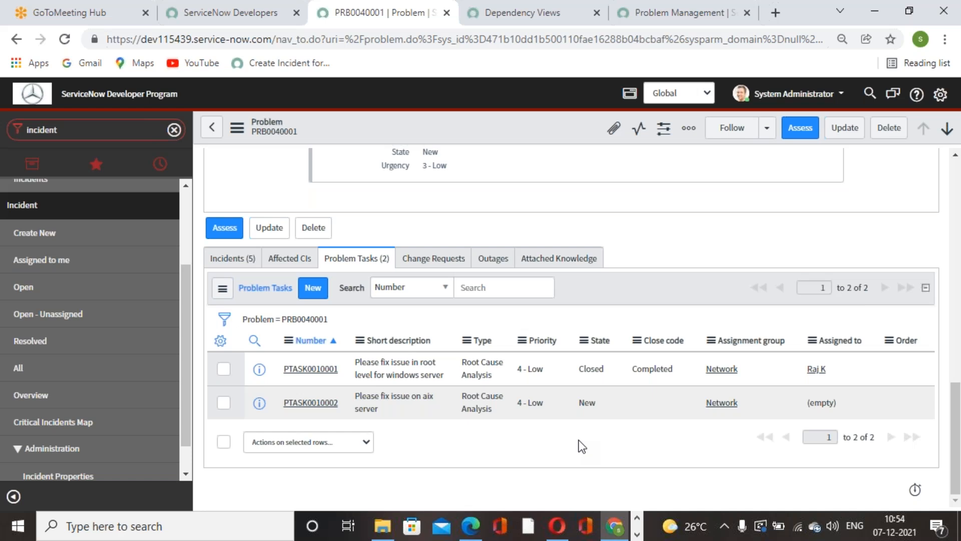
Step: Start assessing the Bad network issue problem and open a new user record for its required assignee
scroll(581, 446, "up", 10)
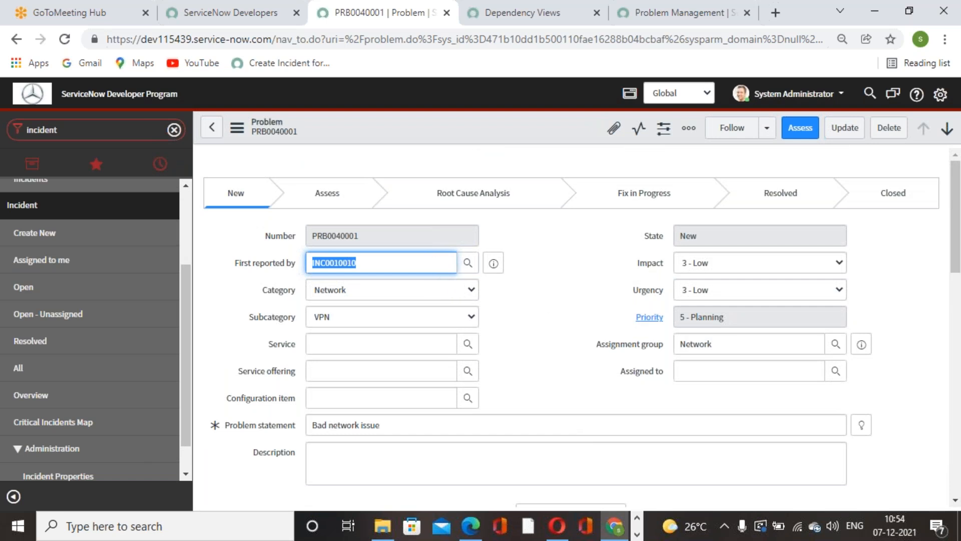
left_click(541, 299)
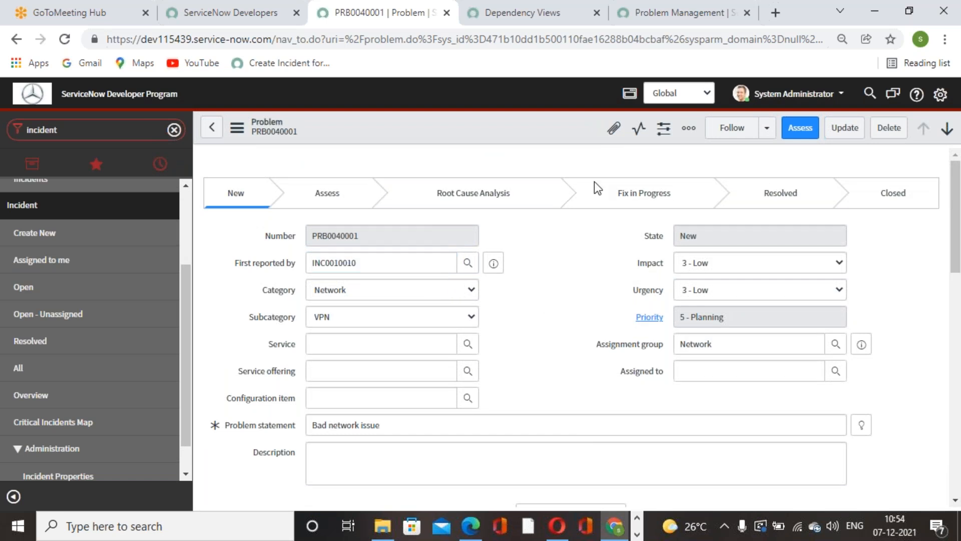
left_click(798, 131)
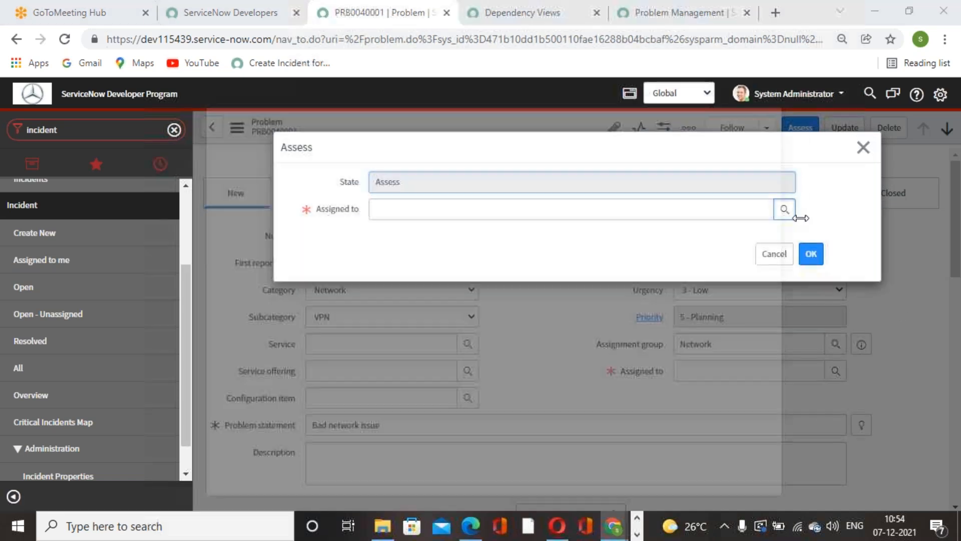
left_click(785, 209)
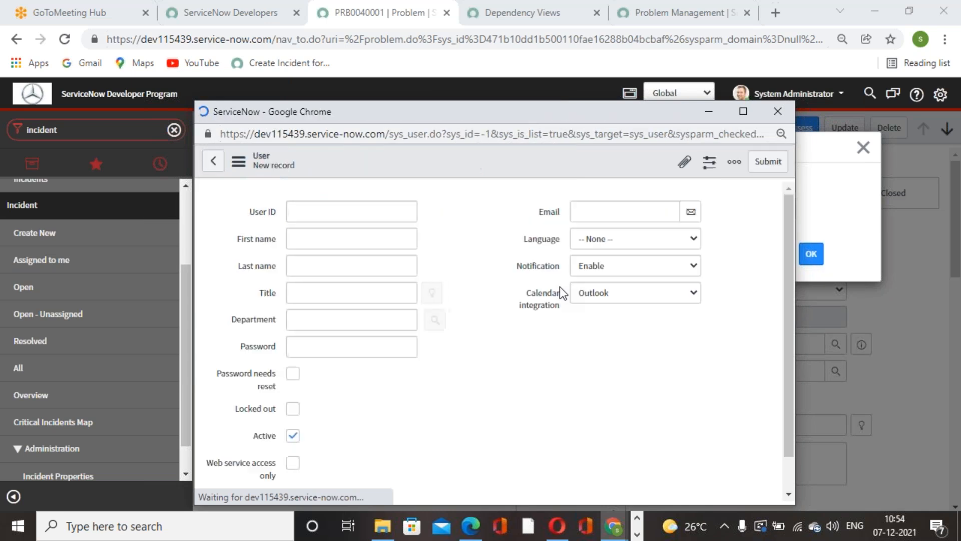
Step: Try to create the problem's assignee from a suggested user ID plus a first name and last name
left_click(372, 213)
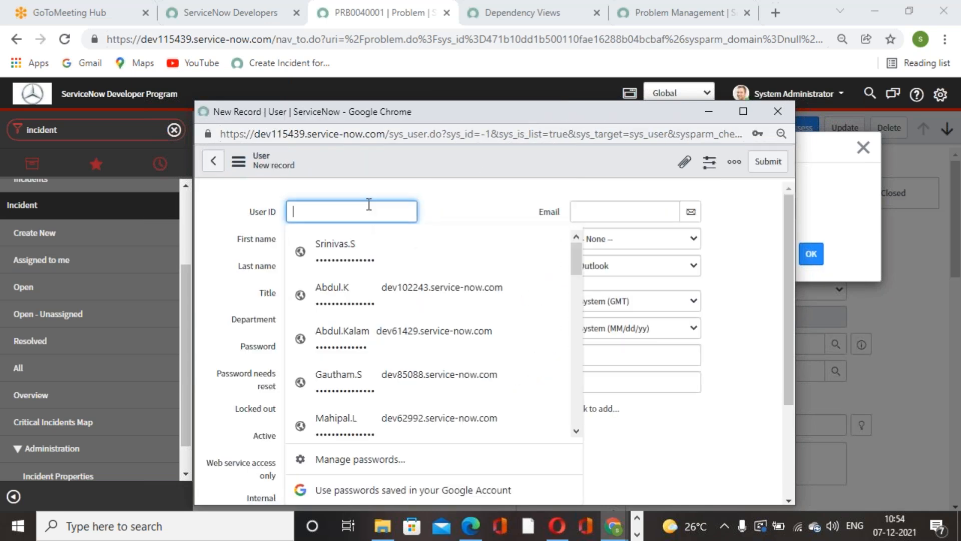
left_click(323, 247)
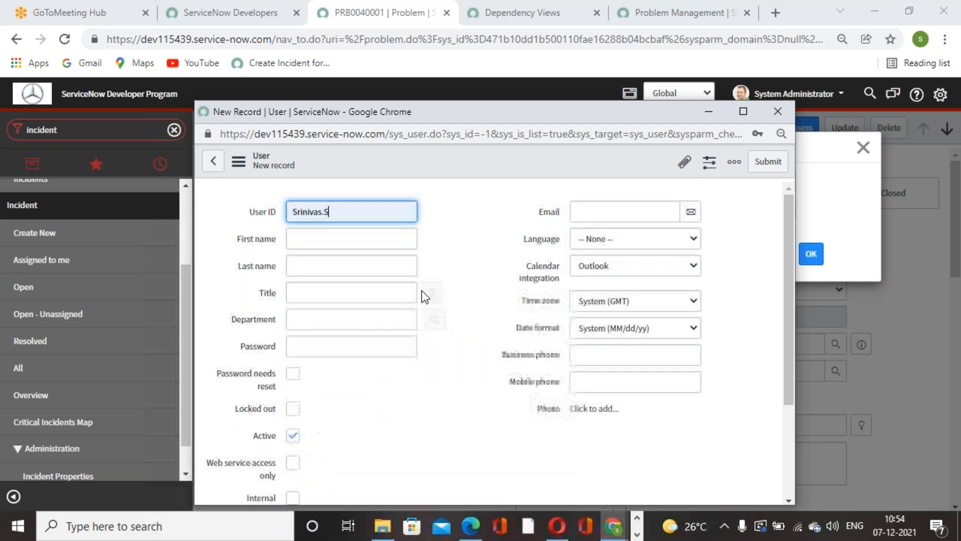
left_click(365, 237)
type("Srinivas")
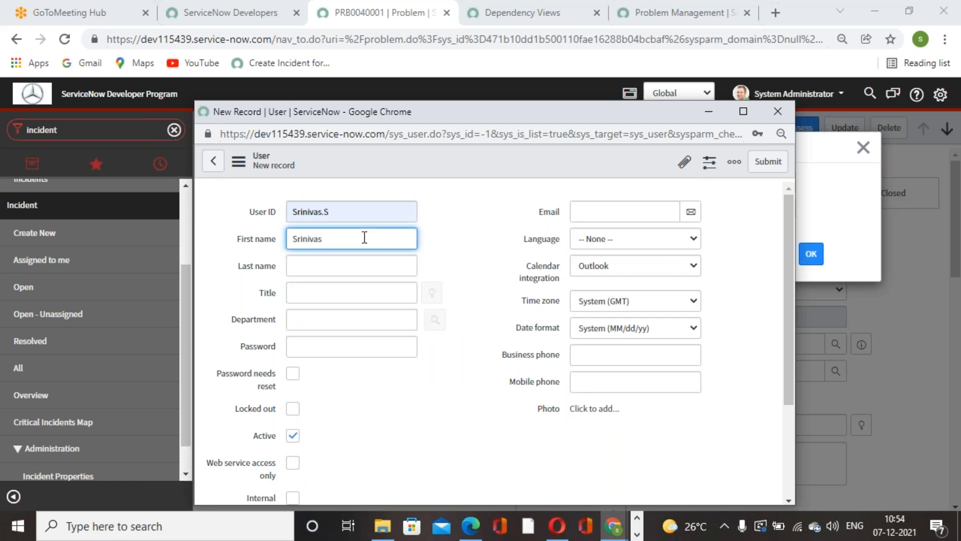
left_click(350, 269)
type("S")
left_click(601, 381)
left_click(768, 162)
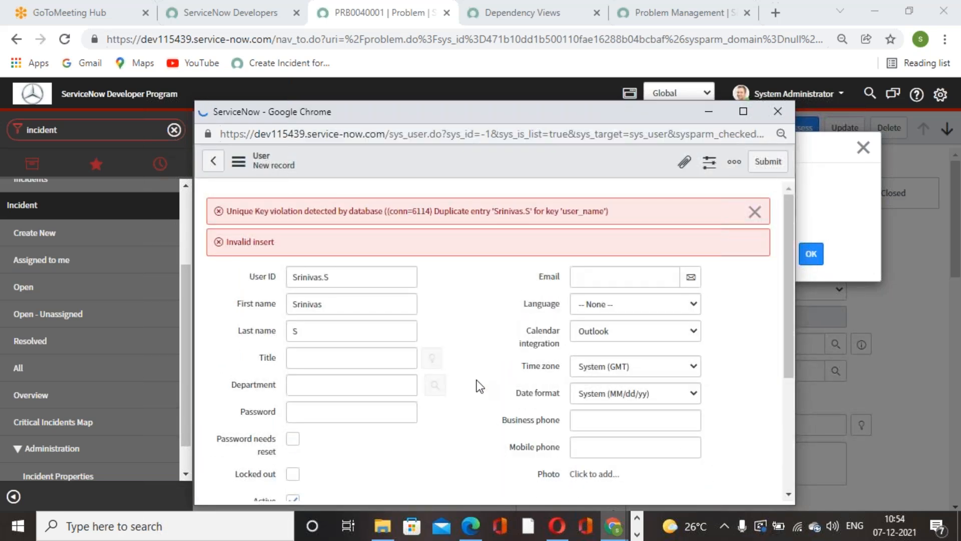
Step: Dismiss the error, change the last name and user ID to use the initial K, and resubmit the user record
left_click(753, 210)
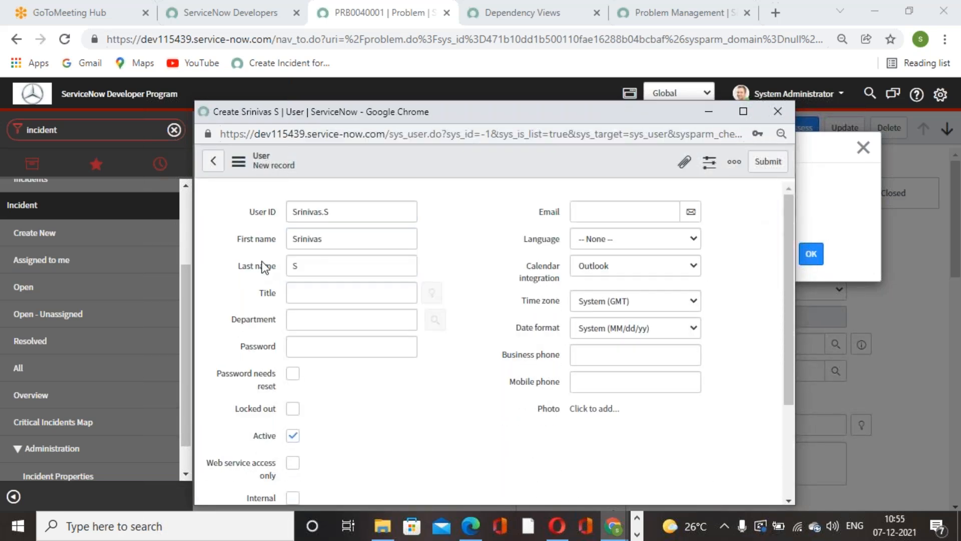
left_click(329, 270)
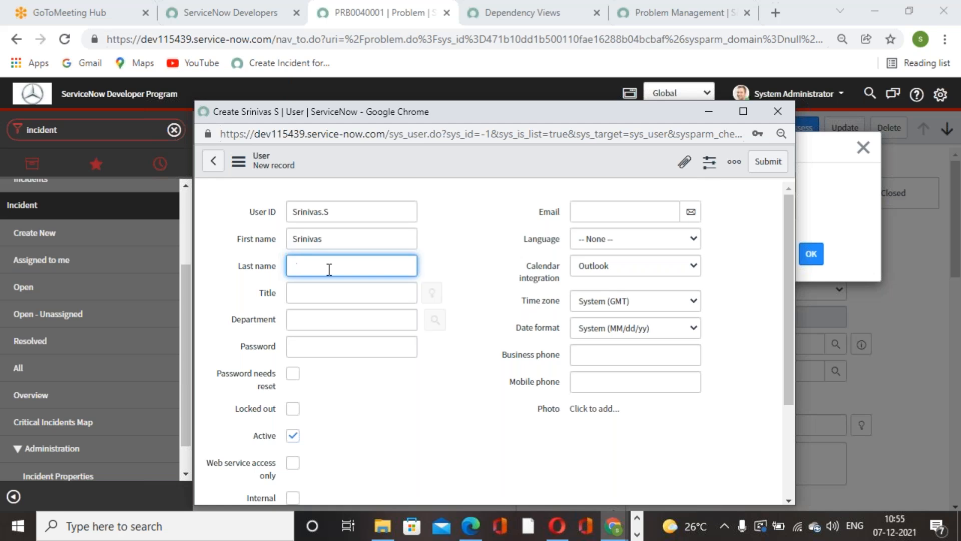
left_click(342, 203)
key("BackSpace")
type("K")
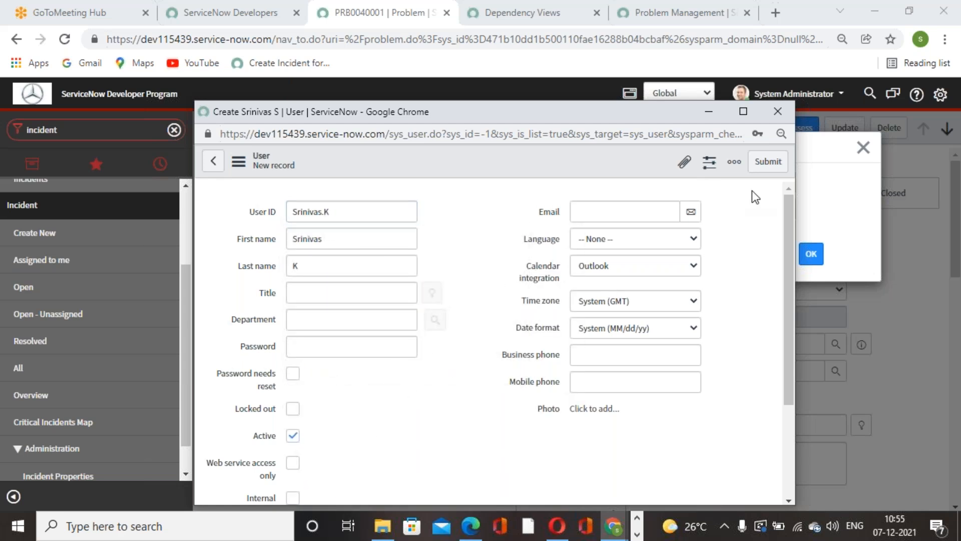
left_click(767, 162)
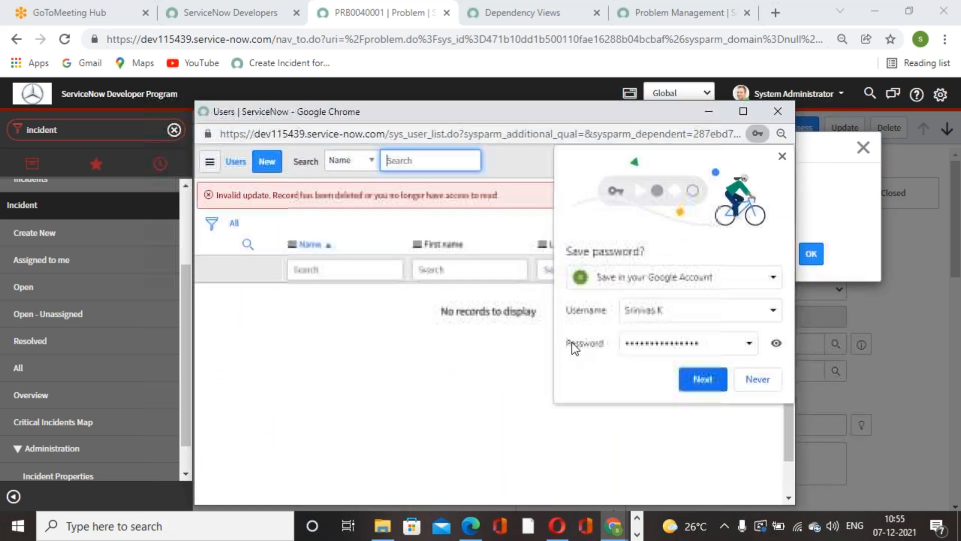
Step: Dismiss the save-password offer and the invalid update error, and open another new user record
left_click(781, 156)
left_click(766, 195)
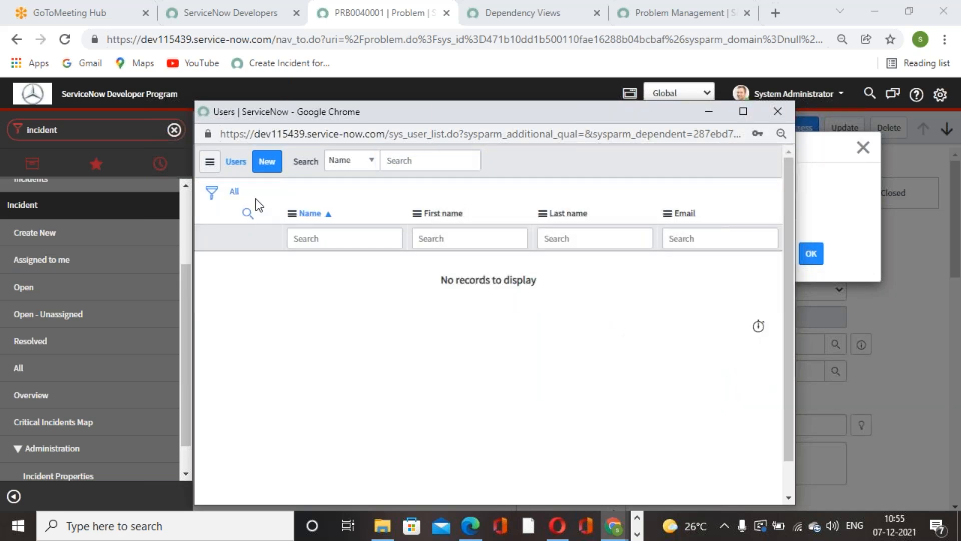
left_click(276, 162)
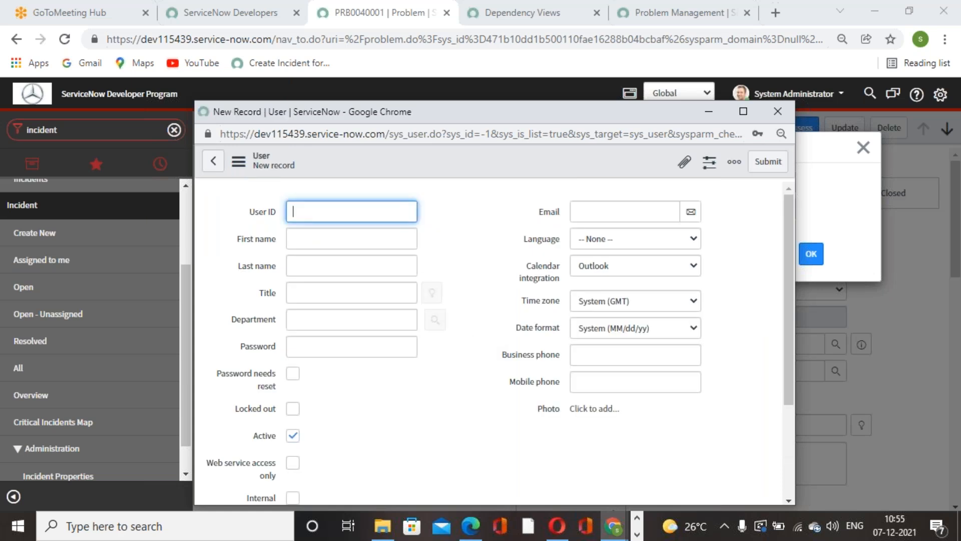
Step: Enter a different user ID for the new assignee, made of a first name and the initial G
type("Srin")
key("BackSpace")
key("BackSpace")
key("BackSpace")
key("BackSpace")
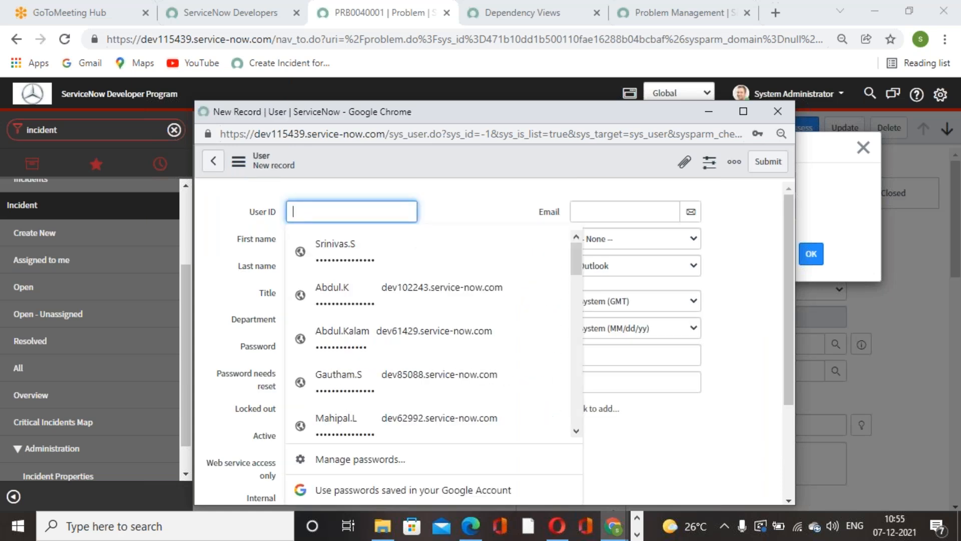
type("Ra")
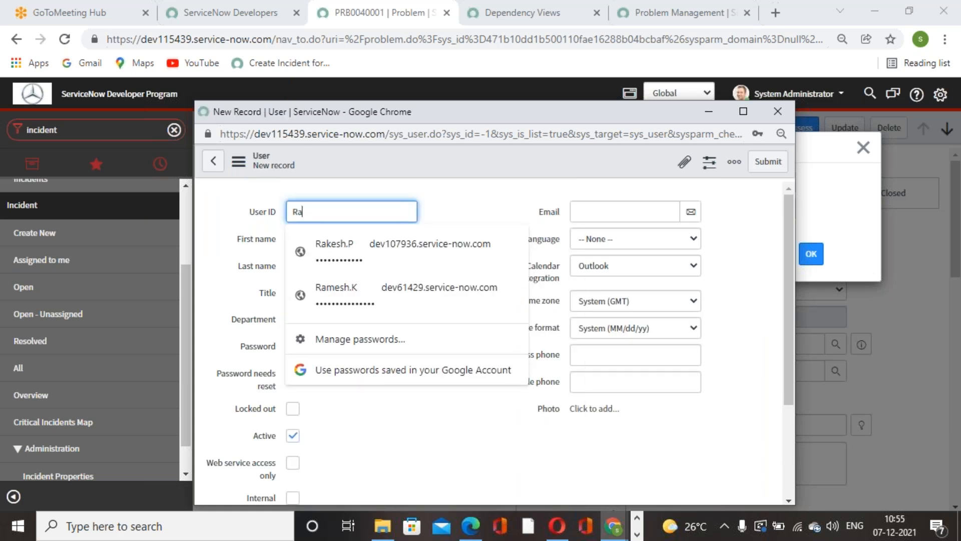
type("kesh.G")
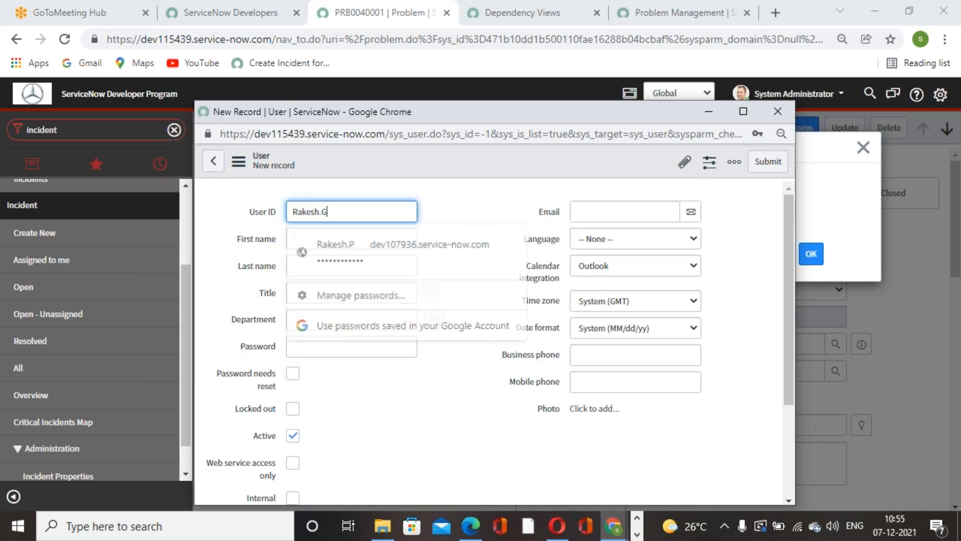
left_click(432, 422)
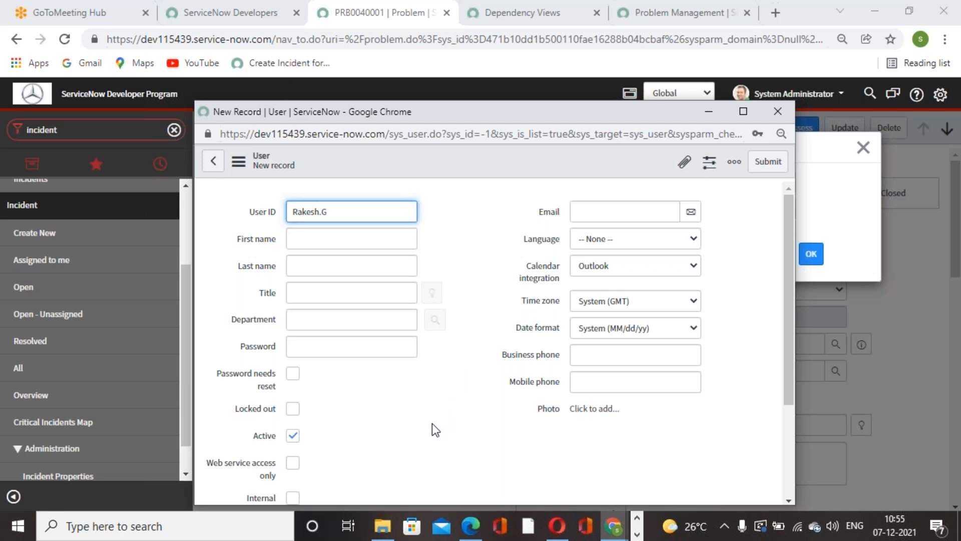
Step: Fill in the user's first name, set the last name to the initial G, and submit the record as the problem's assignee
left_click(362, 241)
type("Rakesh")
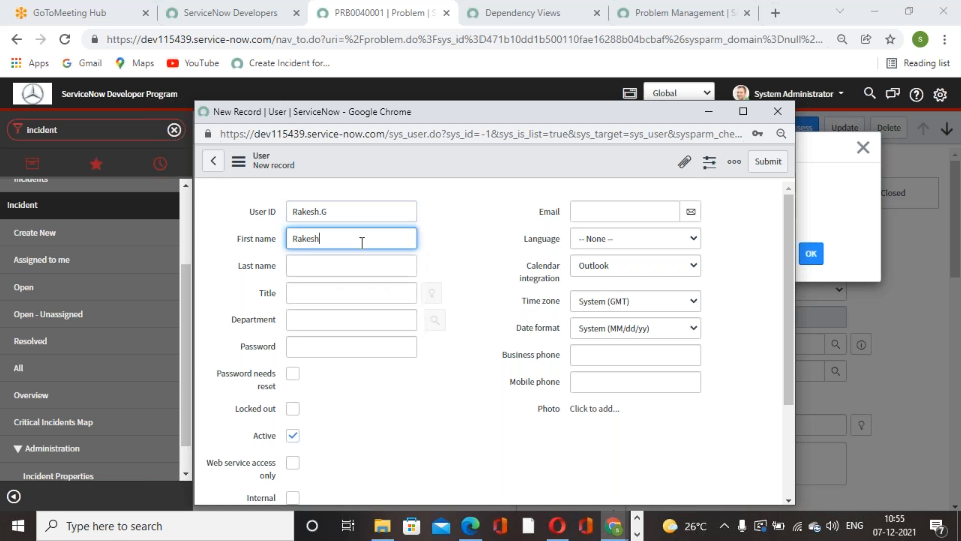
left_click(340, 273)
type("G")
left_click(428, 414)
scroll(672, 248, "down", 3)
scroll(672, 249, "up", 5)
left_click(768, 161)
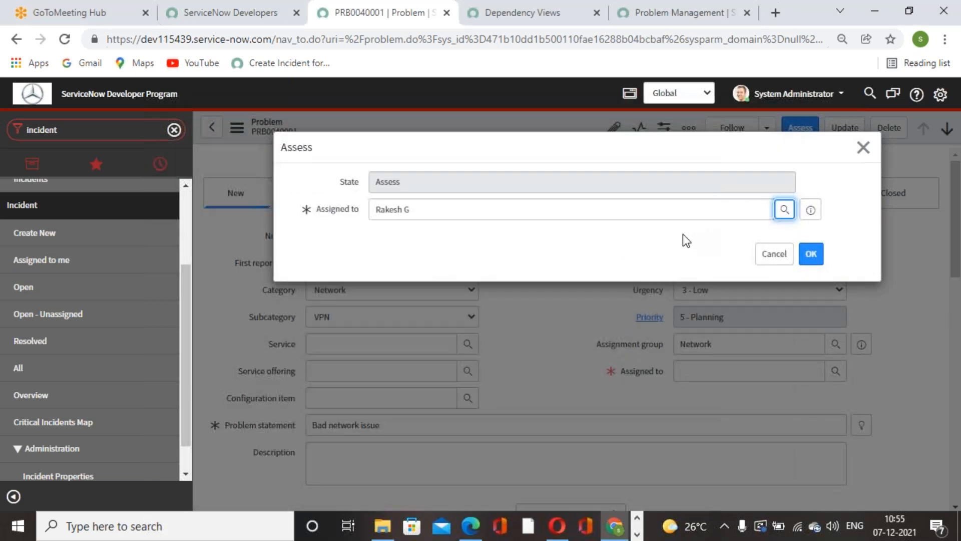
Step: Move the Bad network issue problem to Assess with the new assignee and check its related problem tasks
left_click(811, 260)
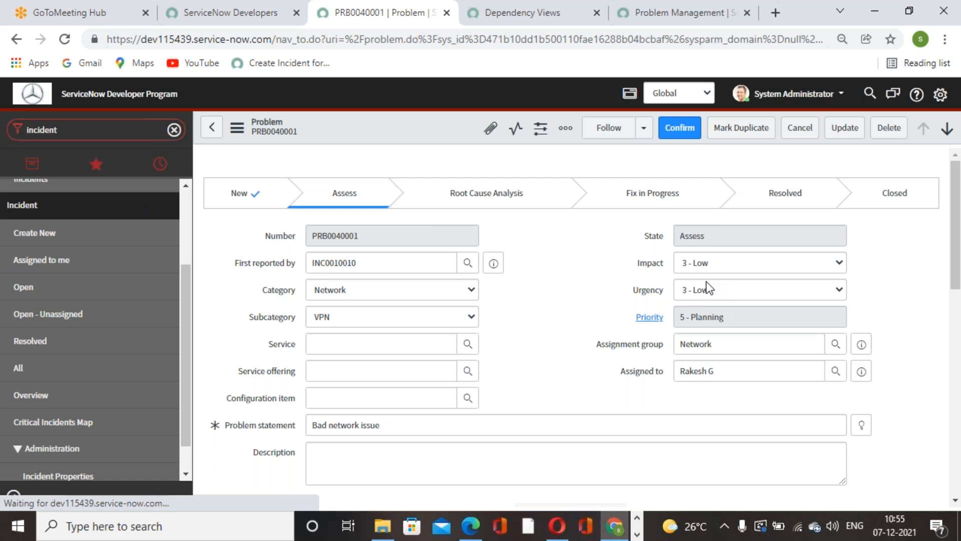
scroll(548, 324, "down", 7)
scroll(563, 323, "down", 8)
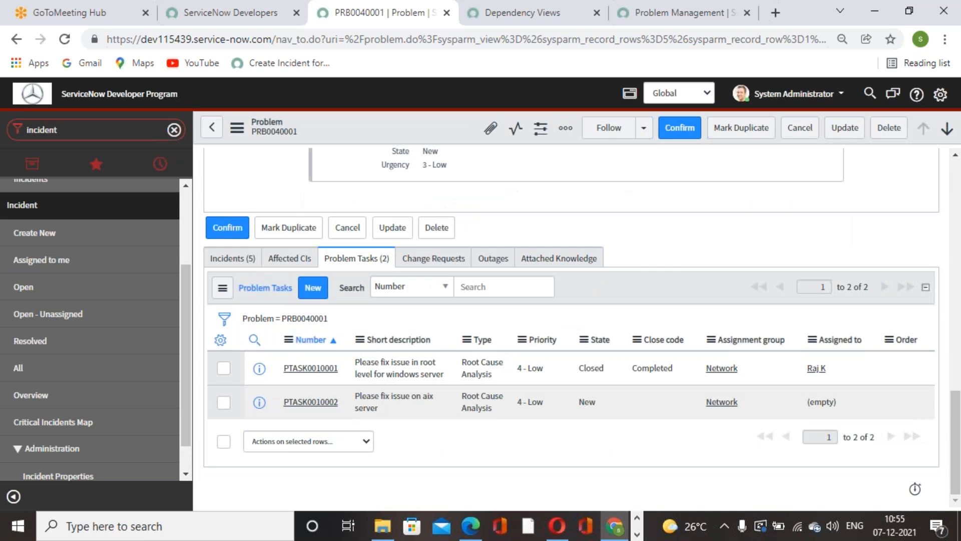
scroll(477, 317, "up", 15)
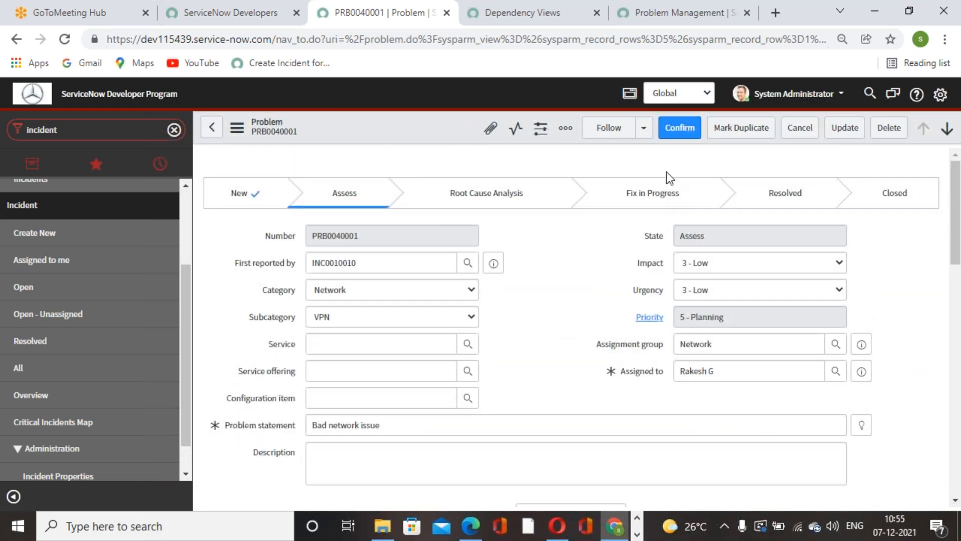
Step: Confirm the Bad network issue problem to move it into Root Cause Analysis, and look over the record
left_click(690, 130)
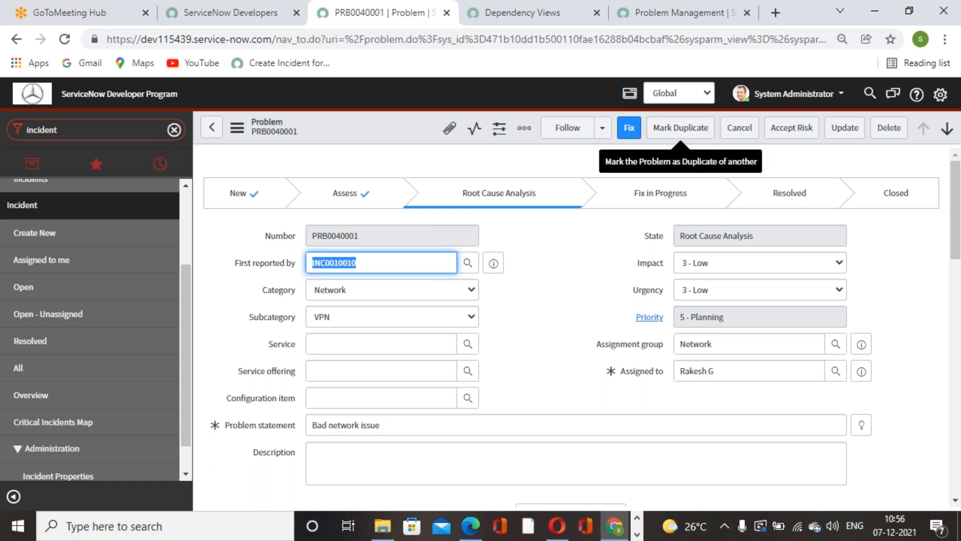
scroll(525, 298, "down", 10)
scroll(525, 305, "up", 10)
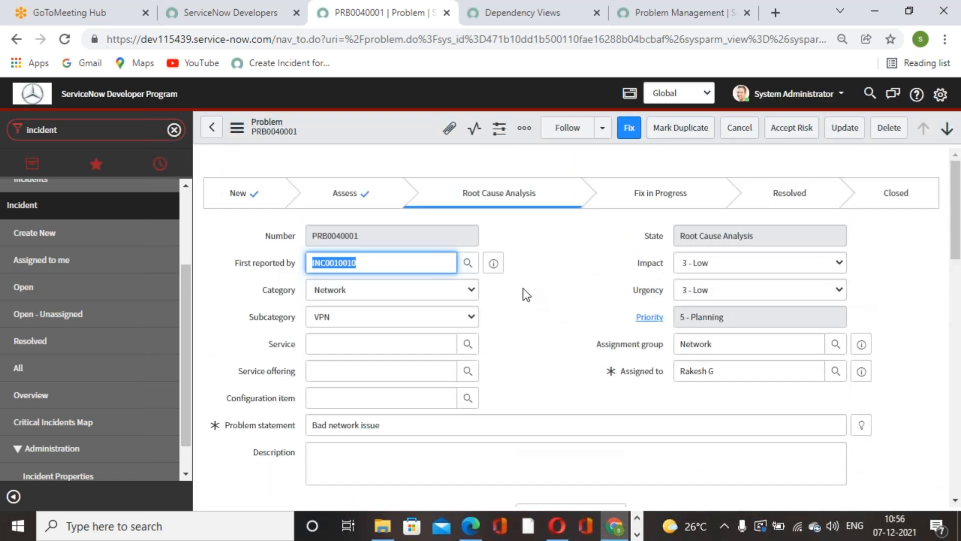
left_click(567, 240)
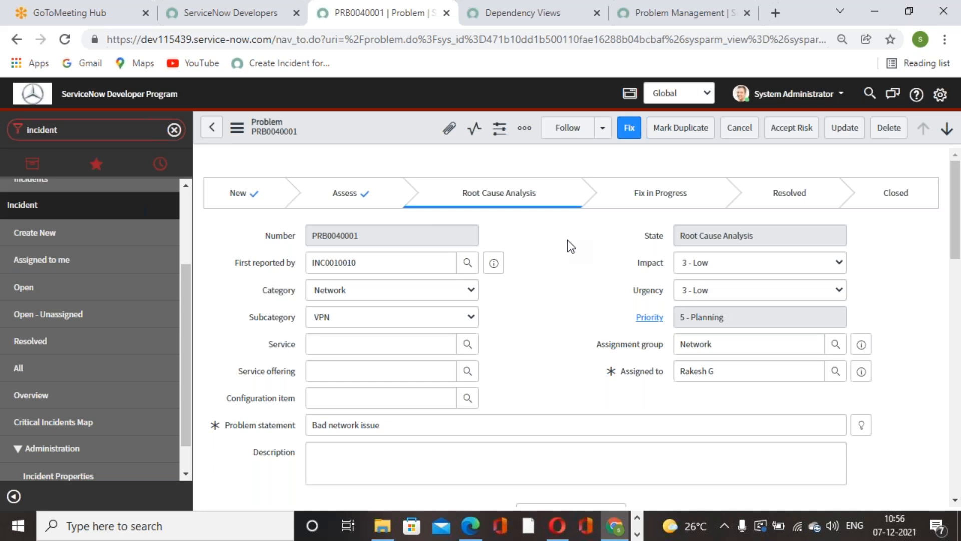
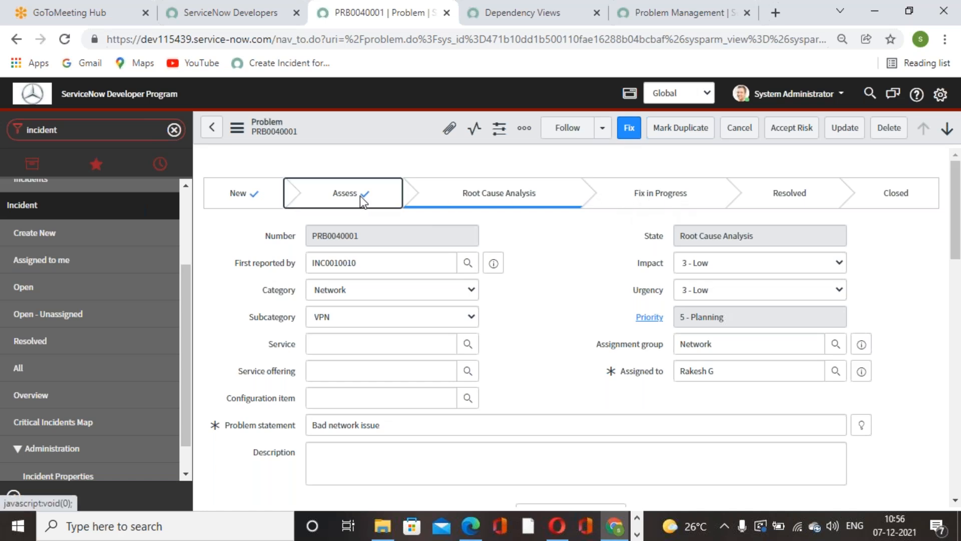
Step: Look over the Bad network issue problem in its Root Cause Analysis stage, including its related problem tasks
left_click(500, 202)
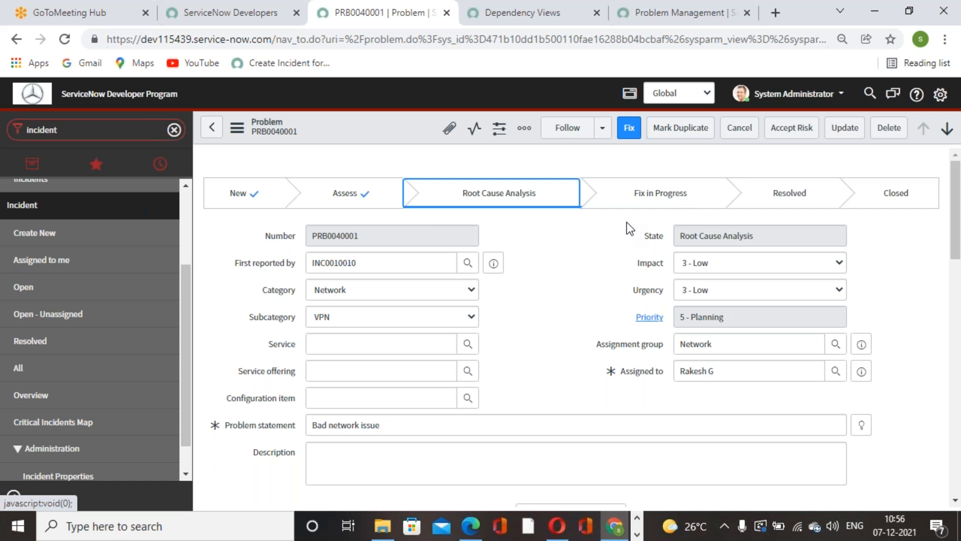
left_click(554, 281)
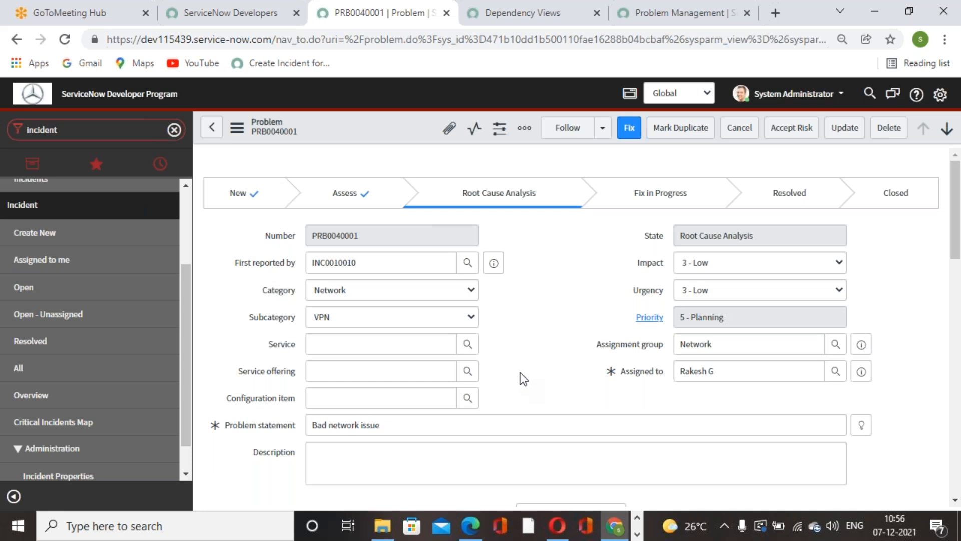
scroll(500, 338, "down", 10)
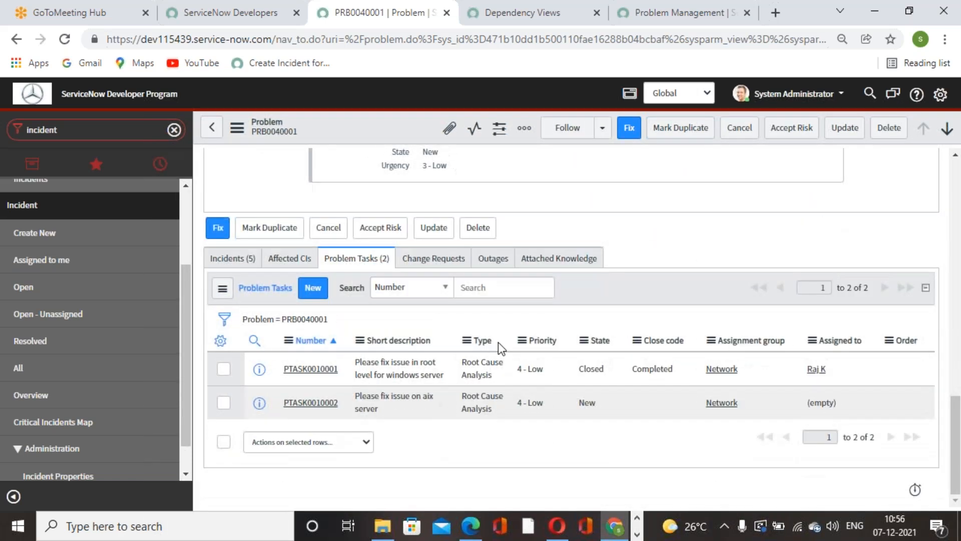
scroll(497, 341, "up", 8)
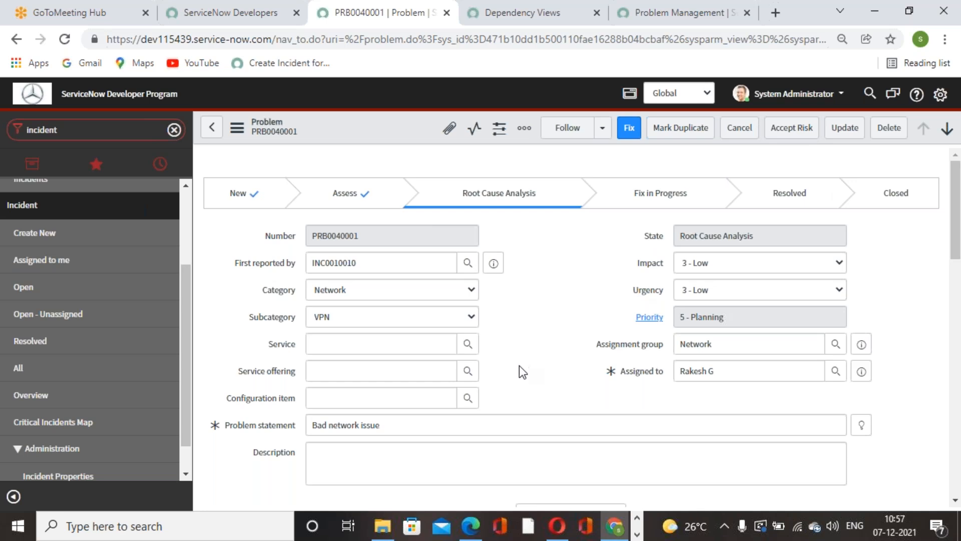
scroll(519, 366, "down", 5)
scroll(526, 416, "up", 2)
scroll(526, 417, "up", 3)
Step: Accept the risk on the Bad network issue problem with cause notes "cccgcc" and risk accepted reason "cfccccyh"
left_click(794, 129)
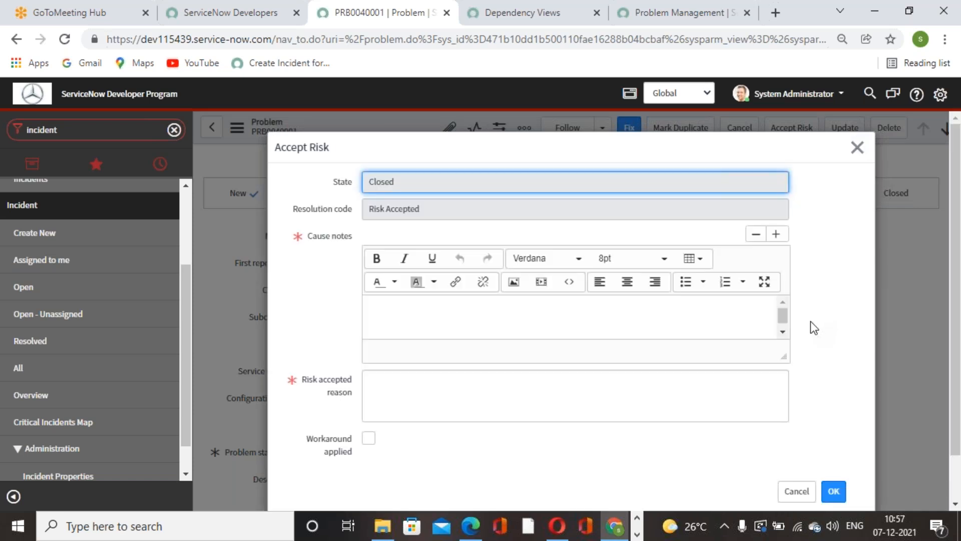
left_click(692, 318)
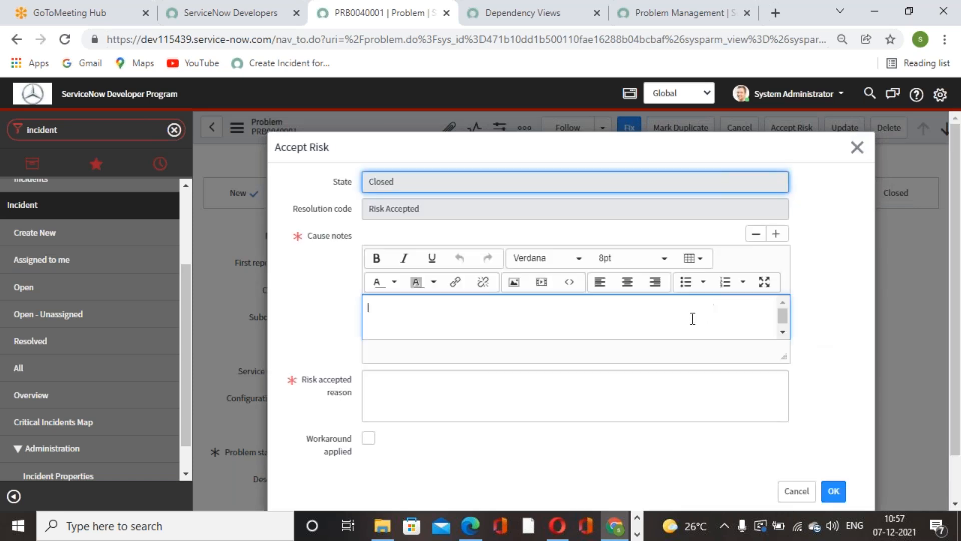
type("cccgcc")
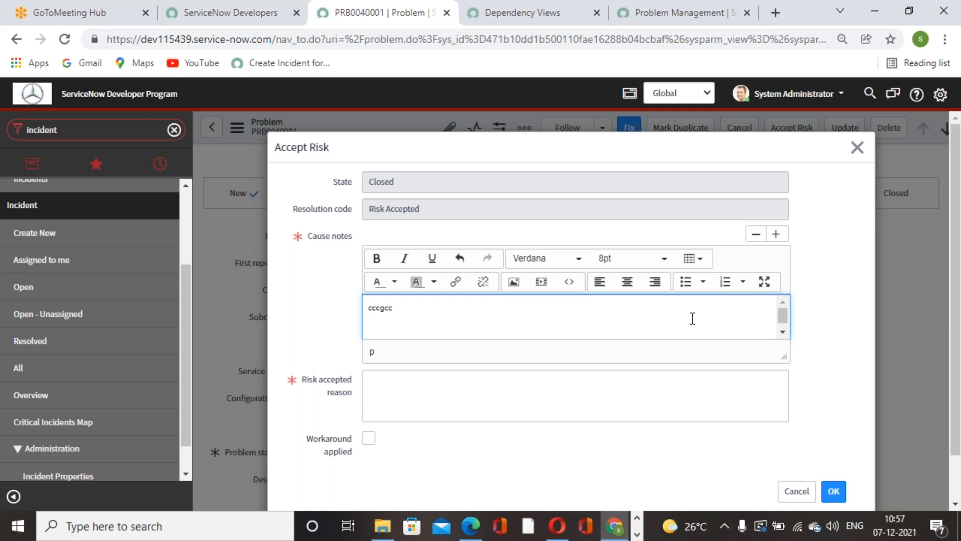
left_click(548, 405)
type("cfccccyh")
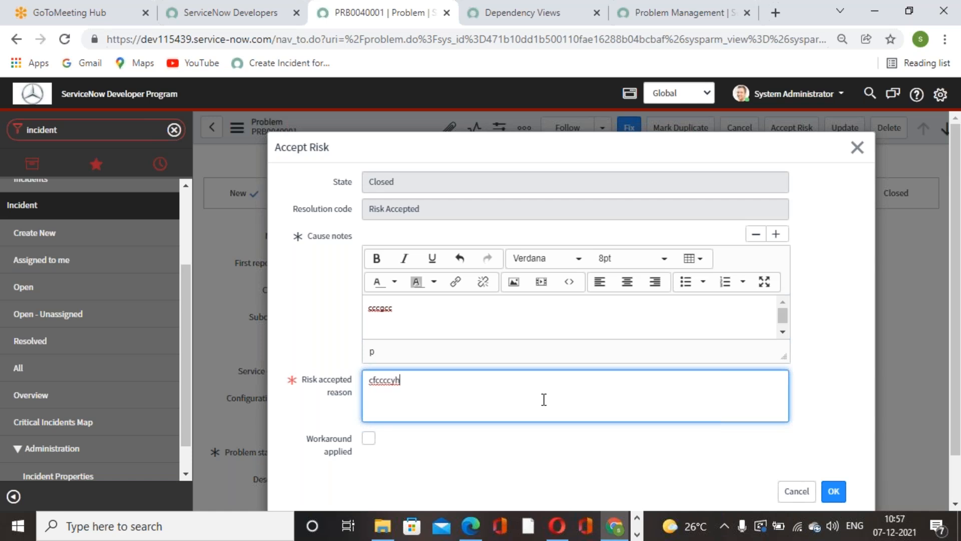
scroll(550, 402, "down", 1)
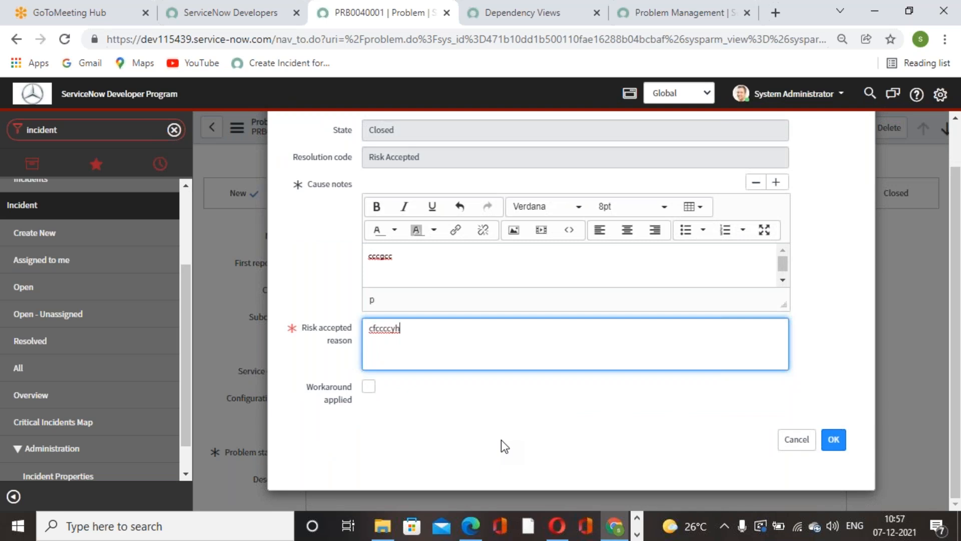
left_click(835, 440)
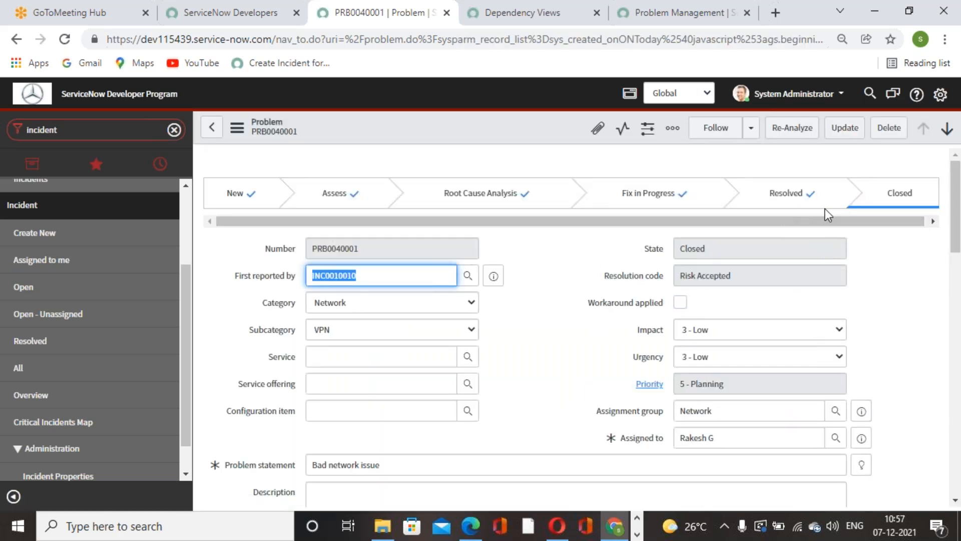
Step: Review the Bad network issue problem's process stages, activity history and problem tasks after the risk acceptance
scroll(894, 256, "down", 10)
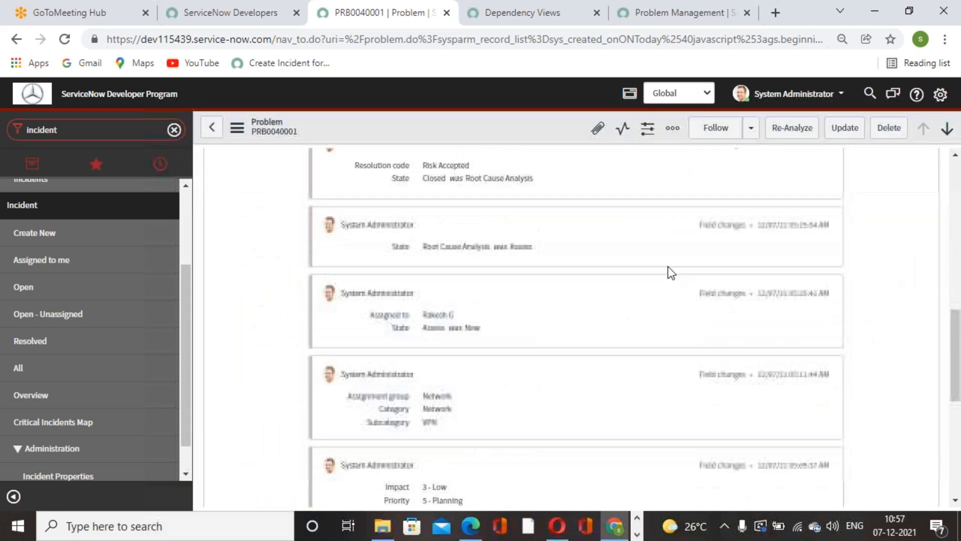
scroll(668, 266, "up", 10)
scroll(574, 272, "down", 10)
scroll(576, 268, "up", 10)
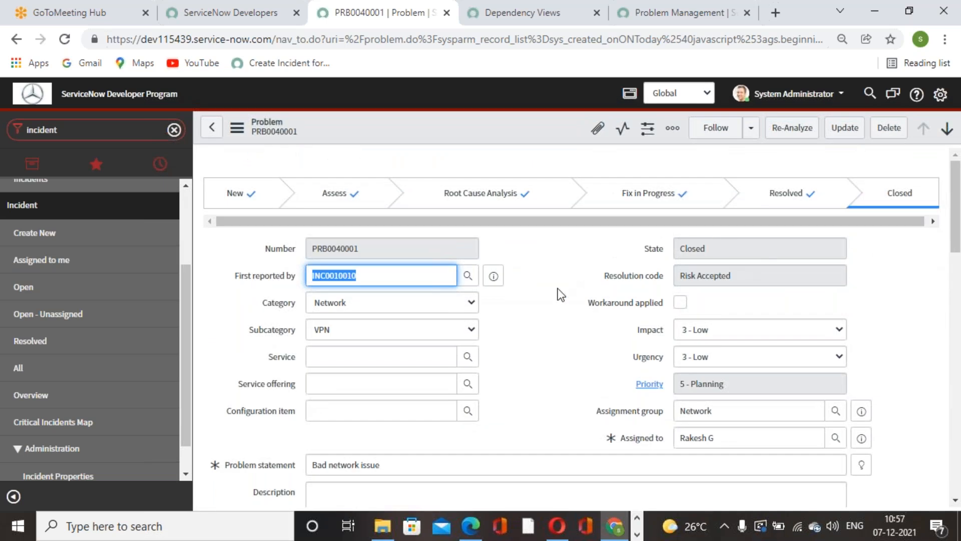
scroll(551, 378, "down", 15)
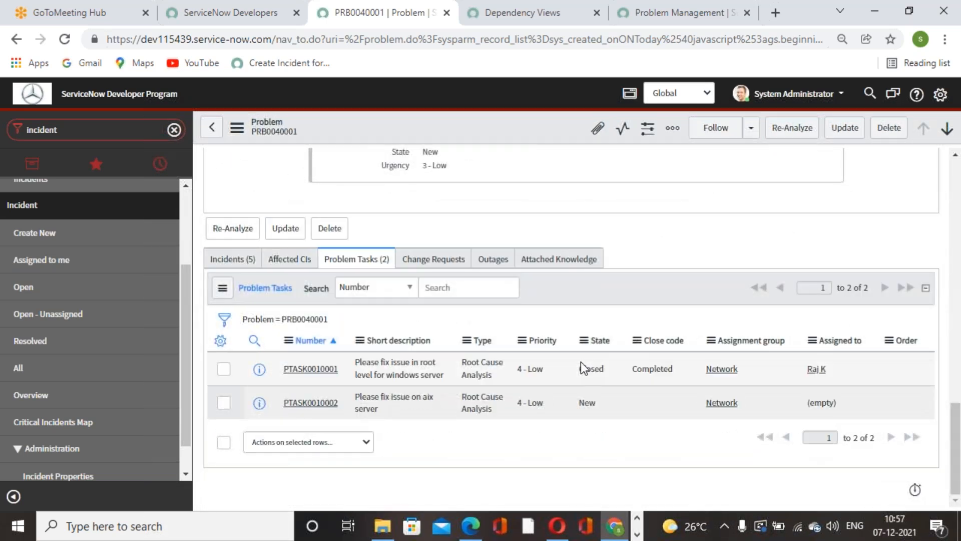
Step: Examine the states of the incidents linked to the Bad network issue problem and compare them with the problem's own state
left_click(235, 260)
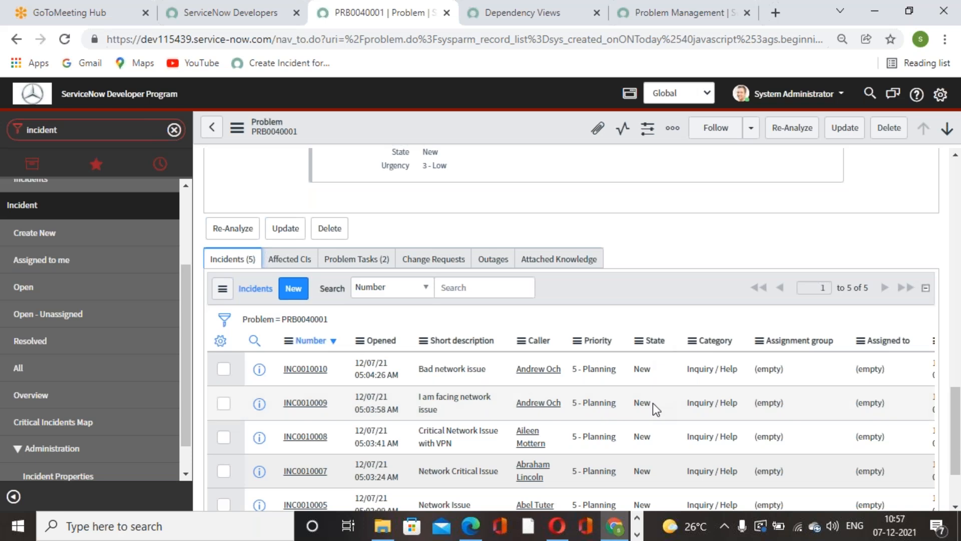
scroll(650, 453, "down", 2)
scroll(648, 458, "up", 8)
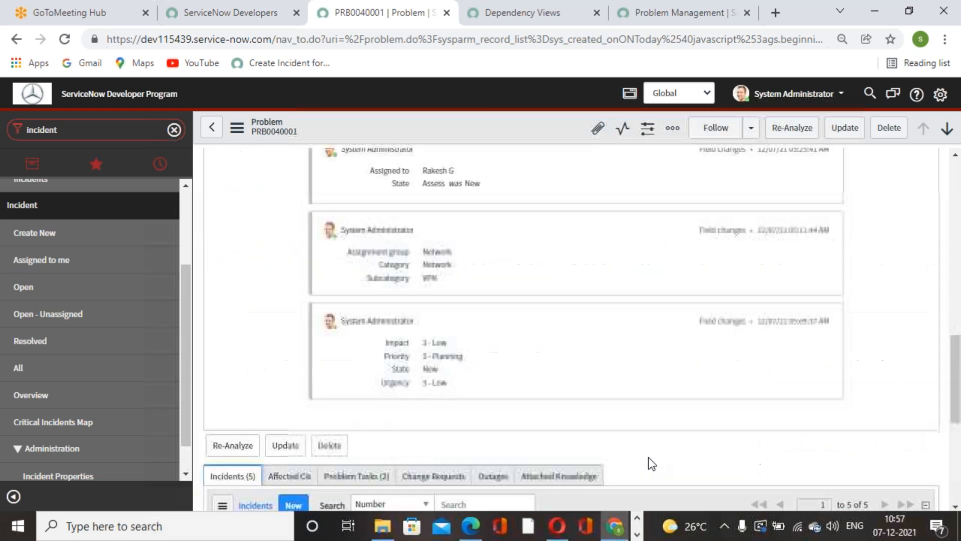
scroll(648, 446, "down", 8)
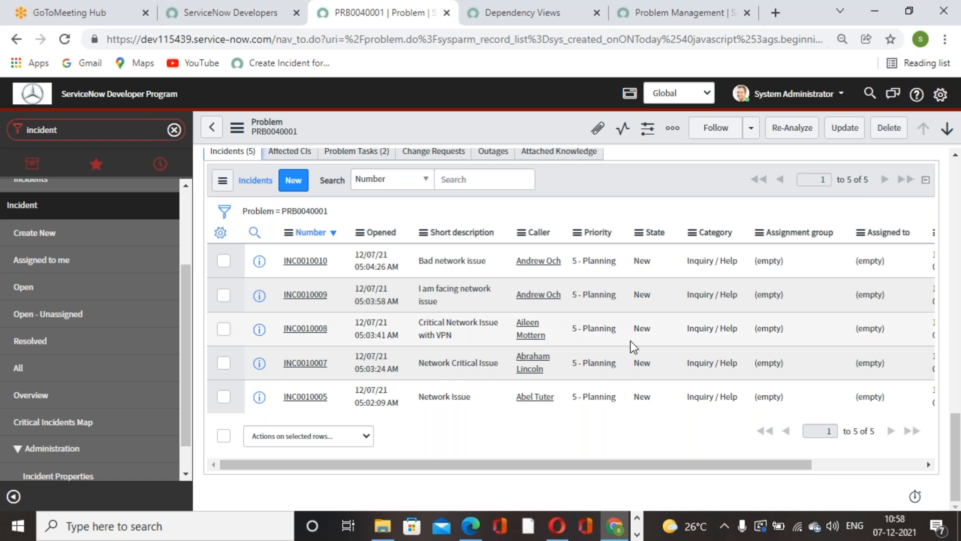
scroll(641, 360, "up", 4)
scroll(641, 362, "down", 4)
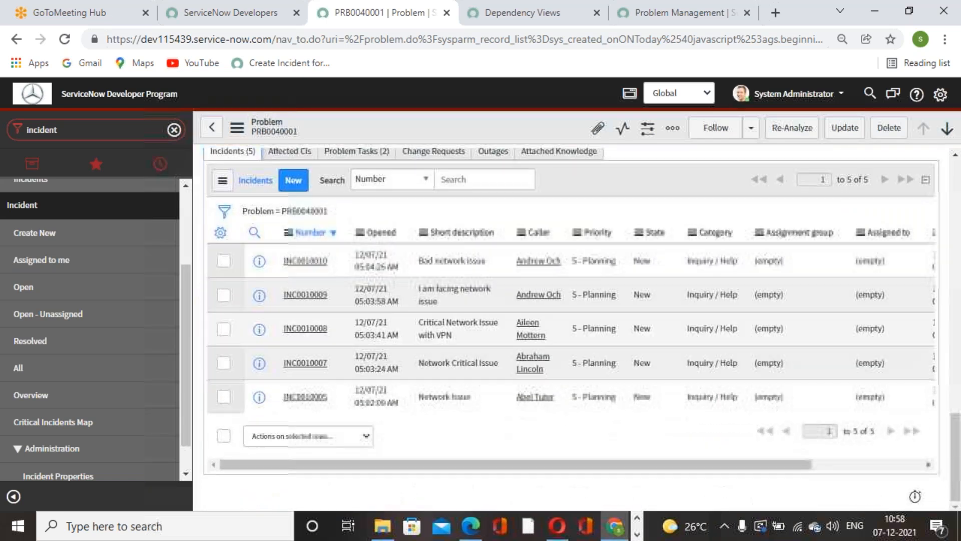
scroll(630, 357, "up", 4)
scroll(628, 352, "up", 1)
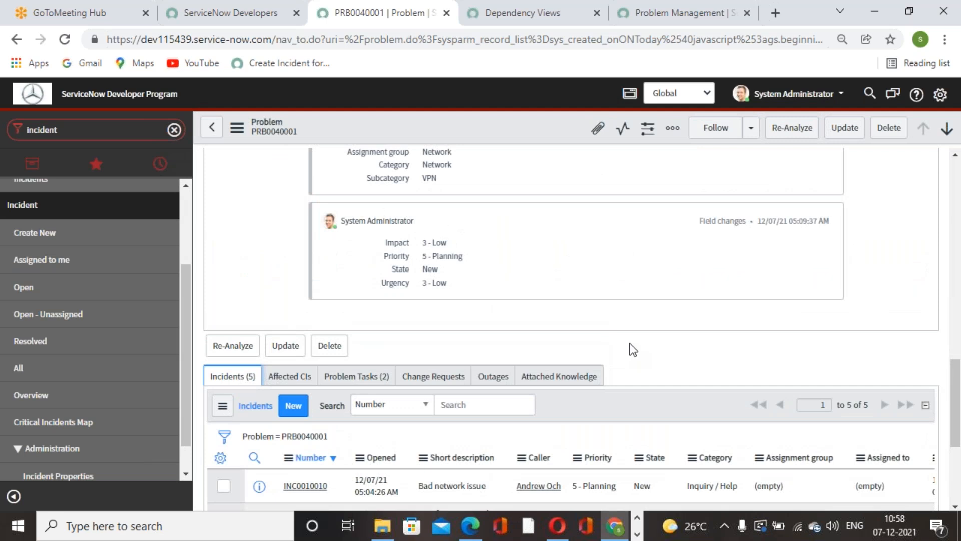
scroll(664, 343, "up", 15)
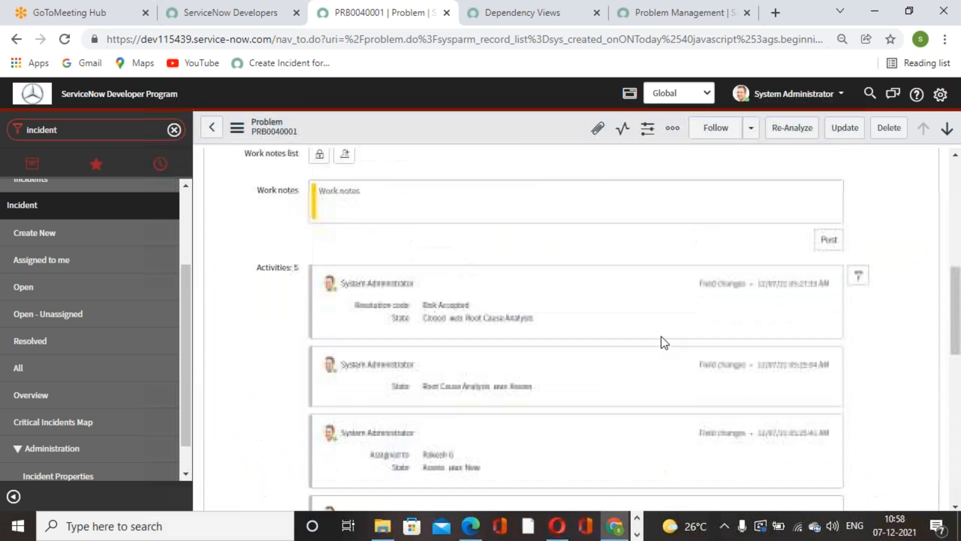
scroll(661, 339, "down", 9)
scroll(662, 349, "down", 6)
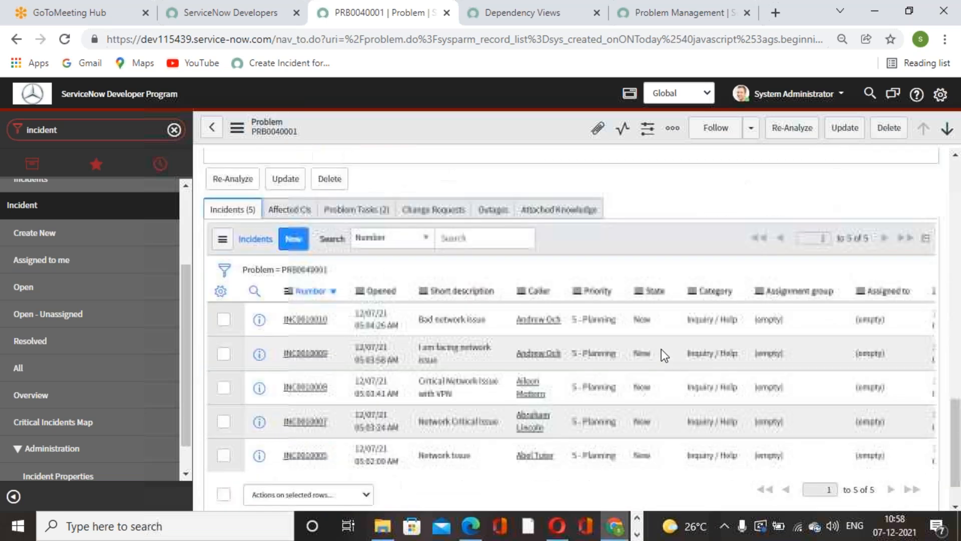
scroll(659, 353, "up", 5)
scroll(241, 405, "up", 10)
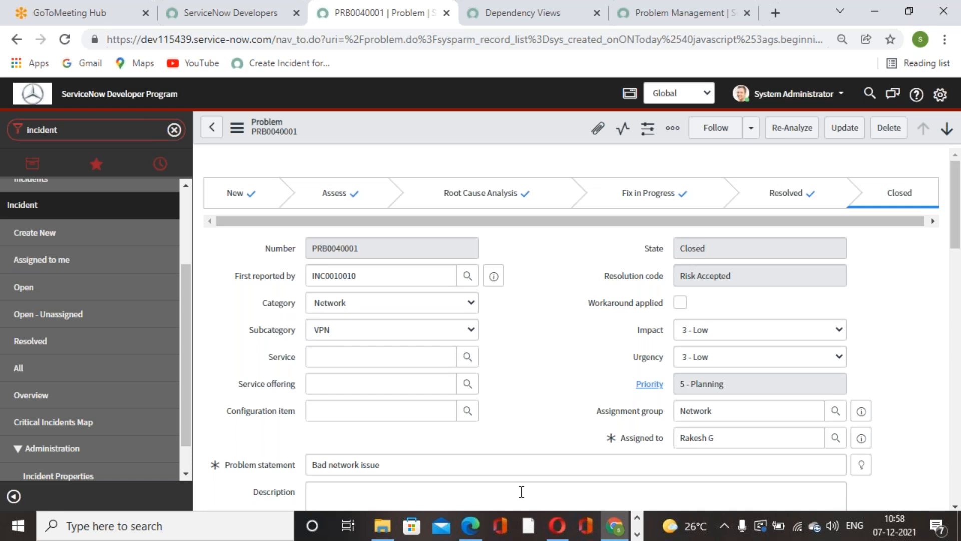
scroll(599, 315, "down", 3)
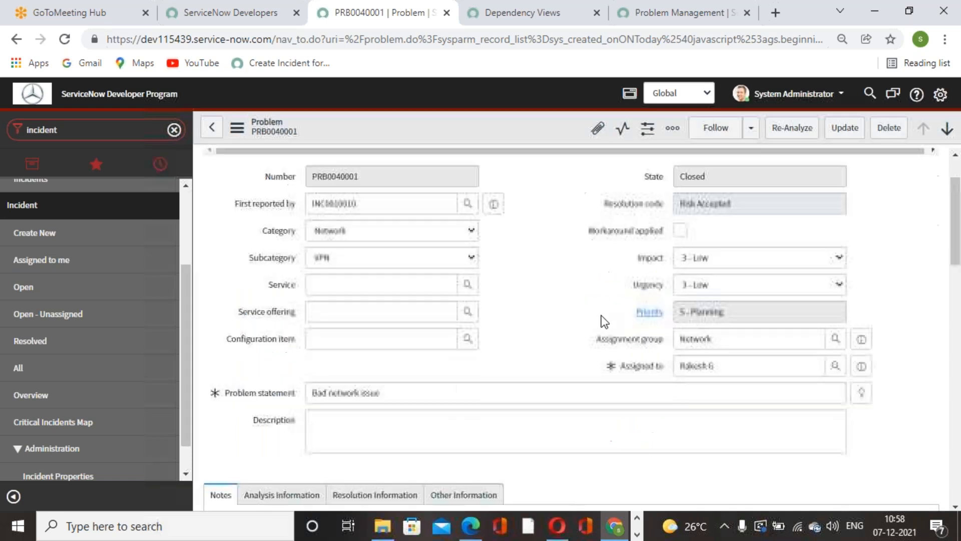
scroll(534, 406, "up", 3)
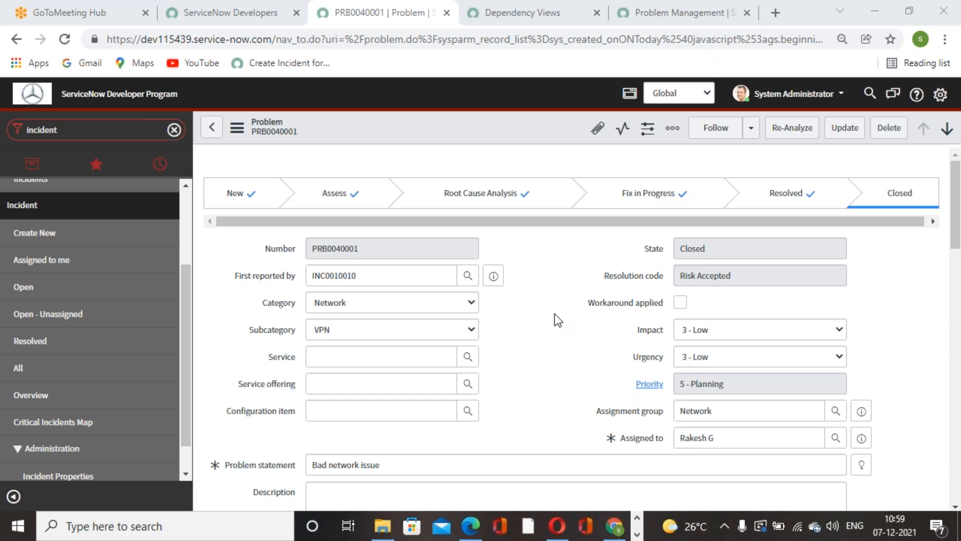
Step: Find the problem modules with "problem", list all problems, and open PRB0001001 about connecting to internet using modem
left_click(173, 130)
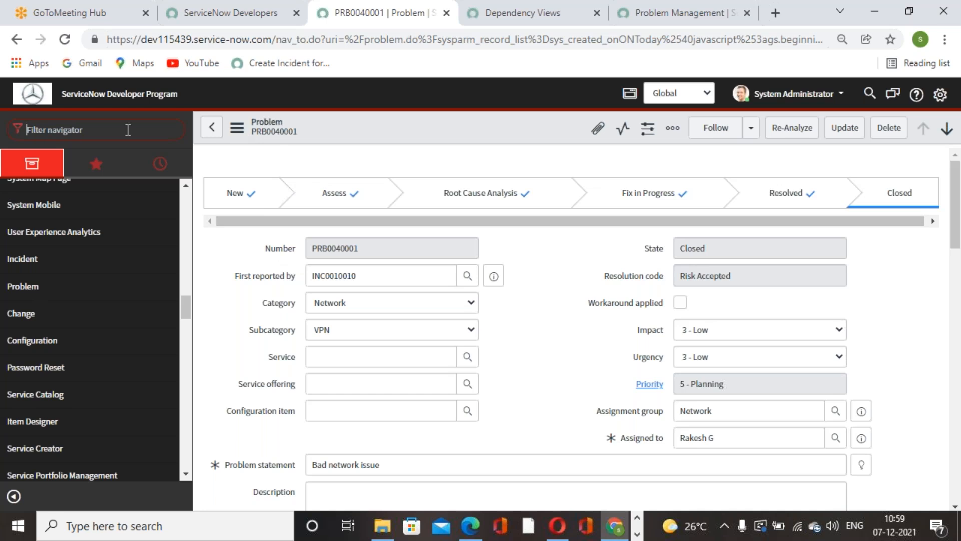
type("problem")
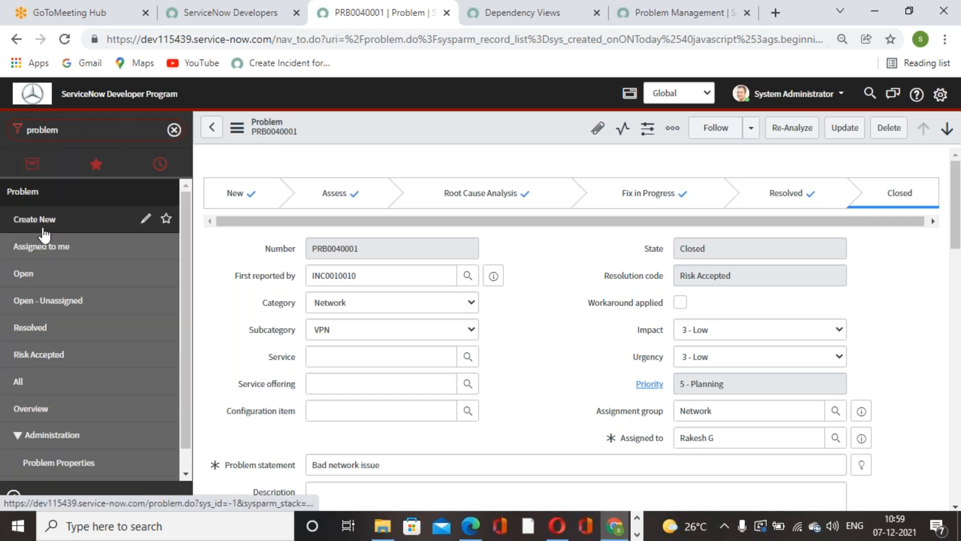
left_click(40, 224)
left_click(22, 391)
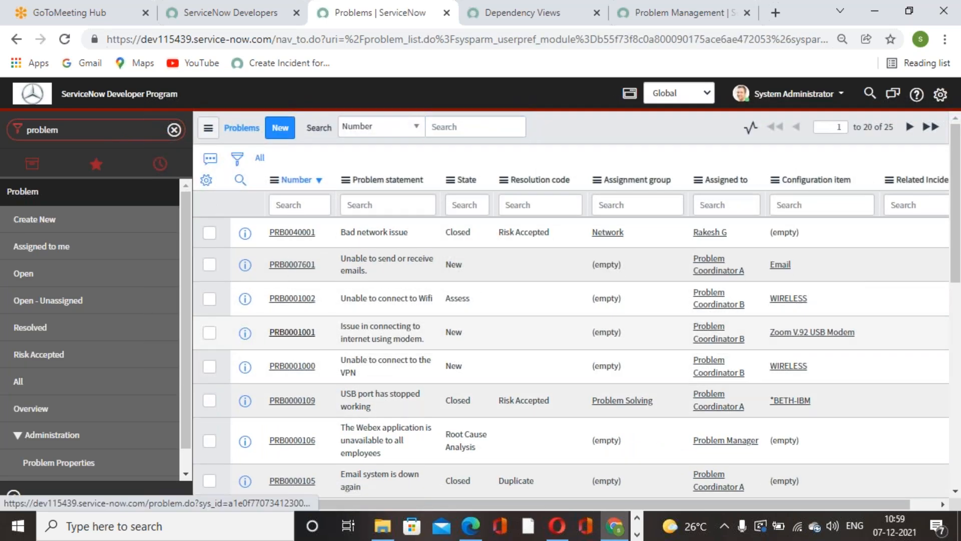
left_click(300, 332)
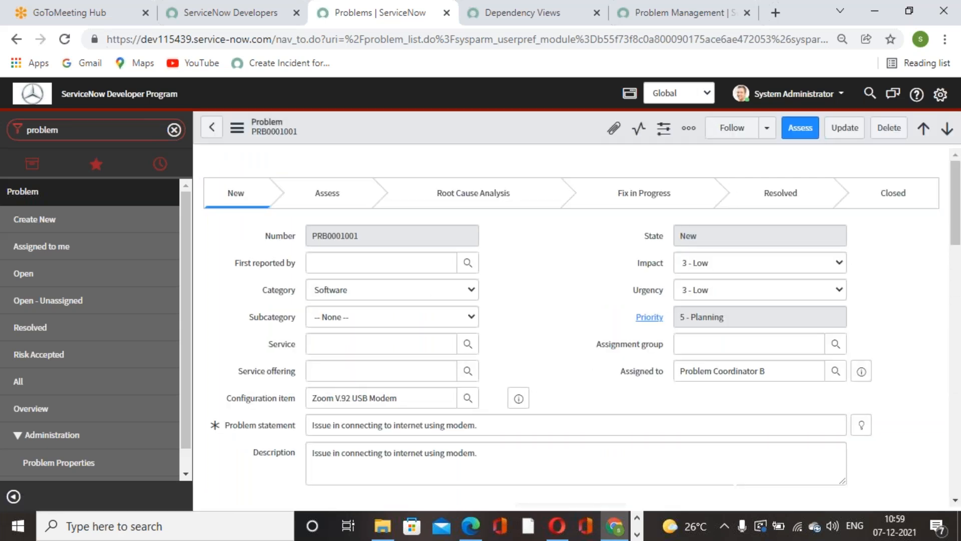
Step: Examine the modem connection problem's form and its related incidents
left_click(452, 258)
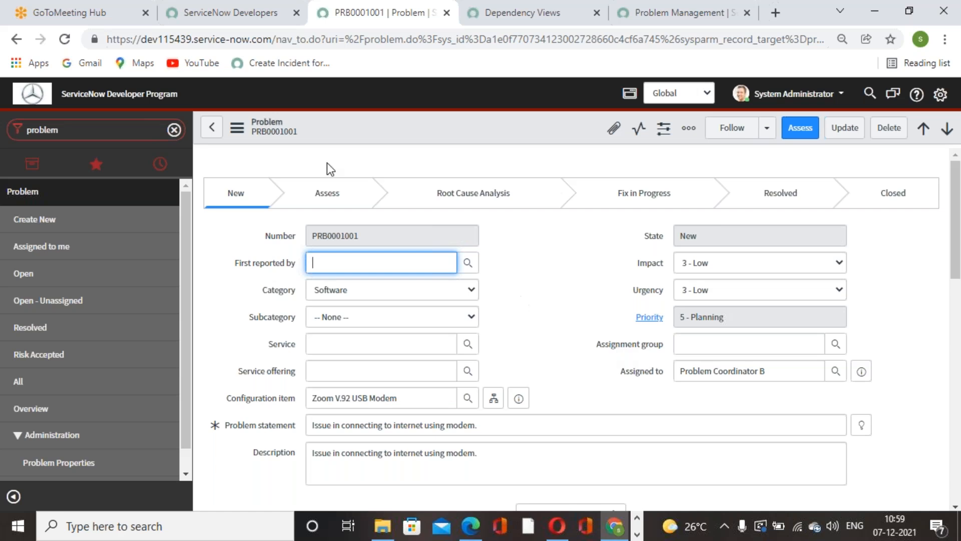
left_click(237, 128)
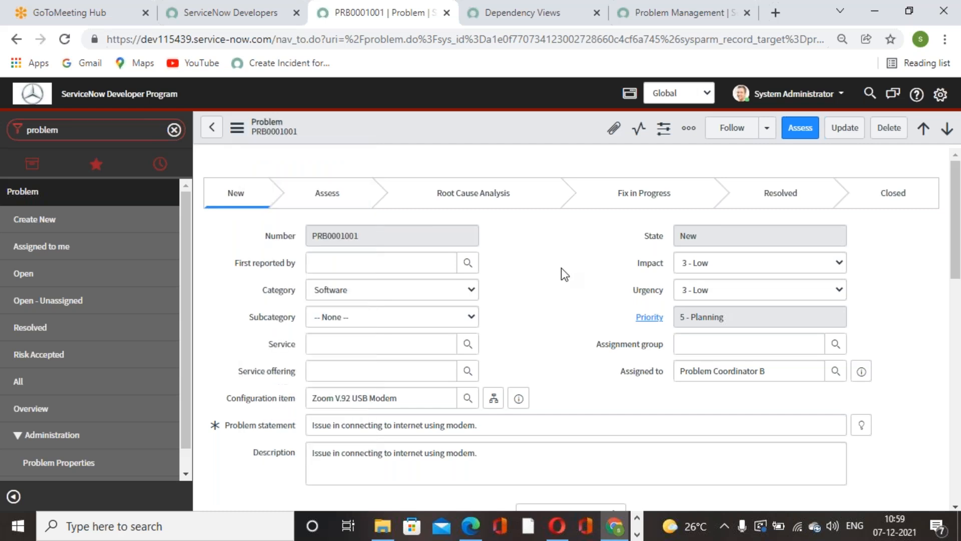
scroll(554, 299, "down", 5)
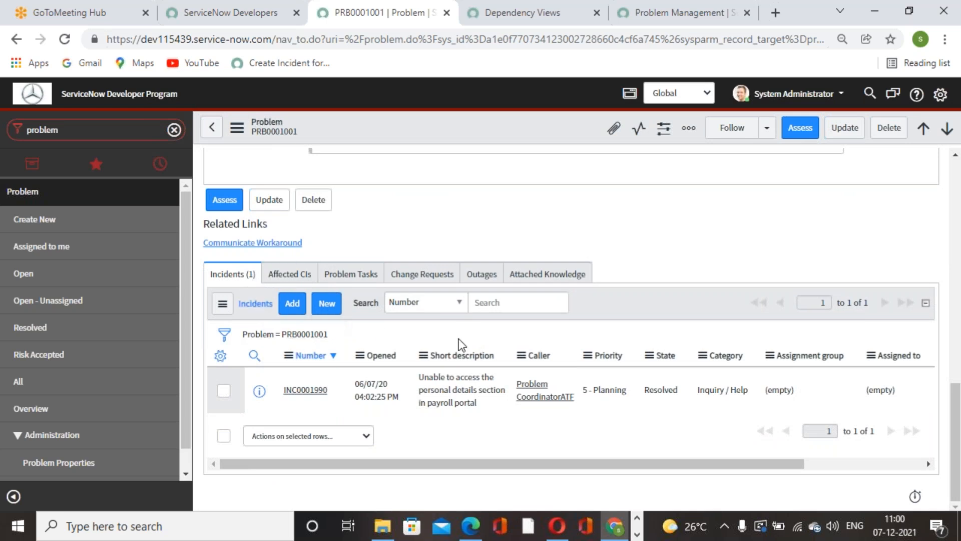
scroll(510, 339, "up", 15)
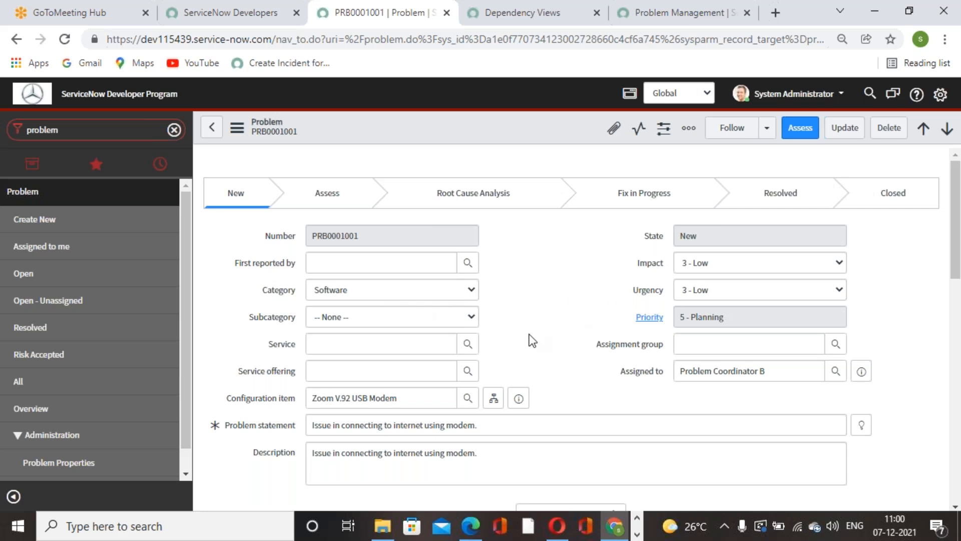
scroll(532, 340, "down", 10)
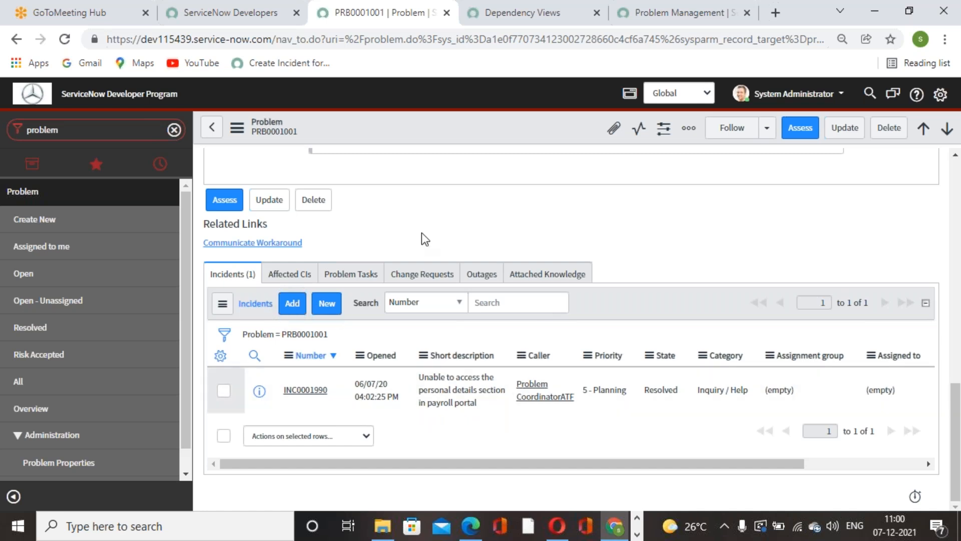
Step: Create an incident from the problem's related incidents, choosing a recently used caller and the suggested short description "New employee hire", and submit it
left_click(328, 304)
left_click(379, 201)
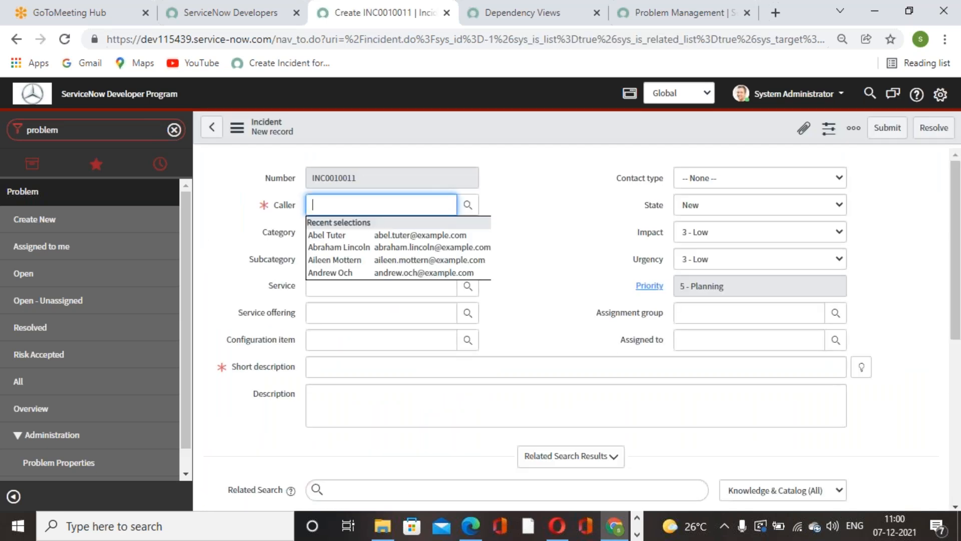
left_click(448, 247)
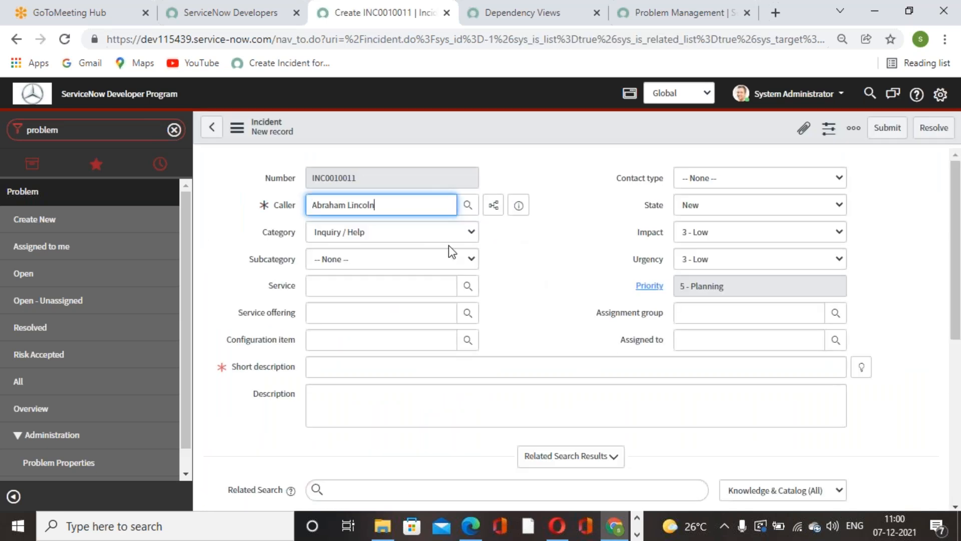
left_click(862, 367)
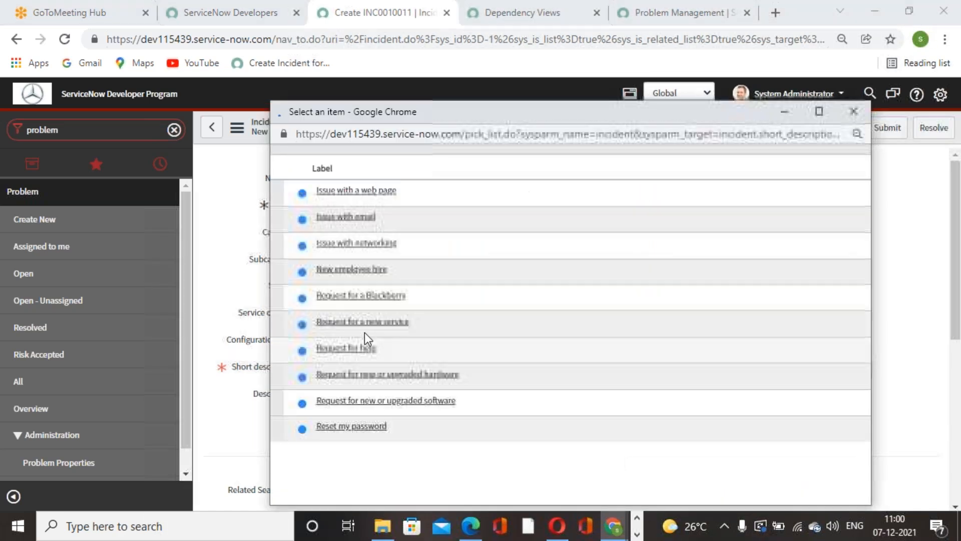
left_click(363, 292)
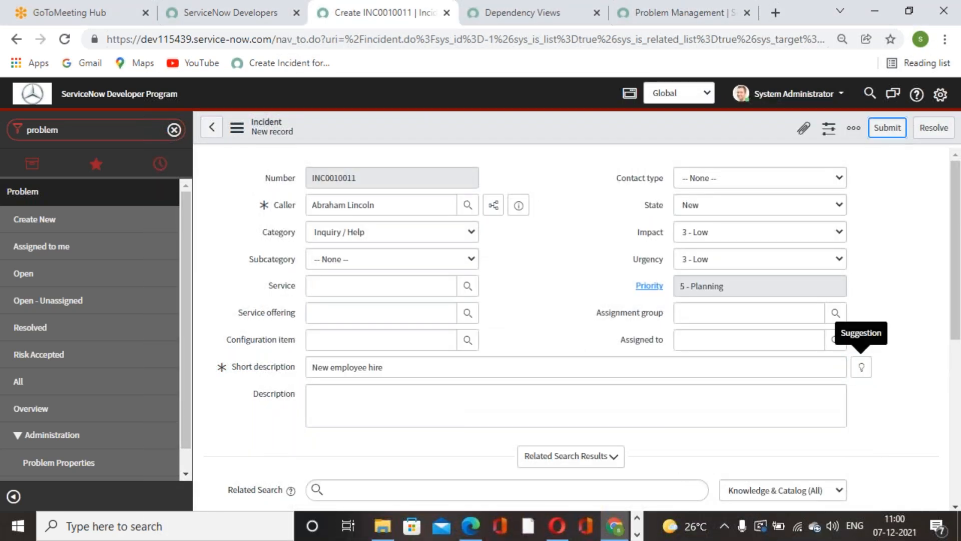
left_click(887, 127)
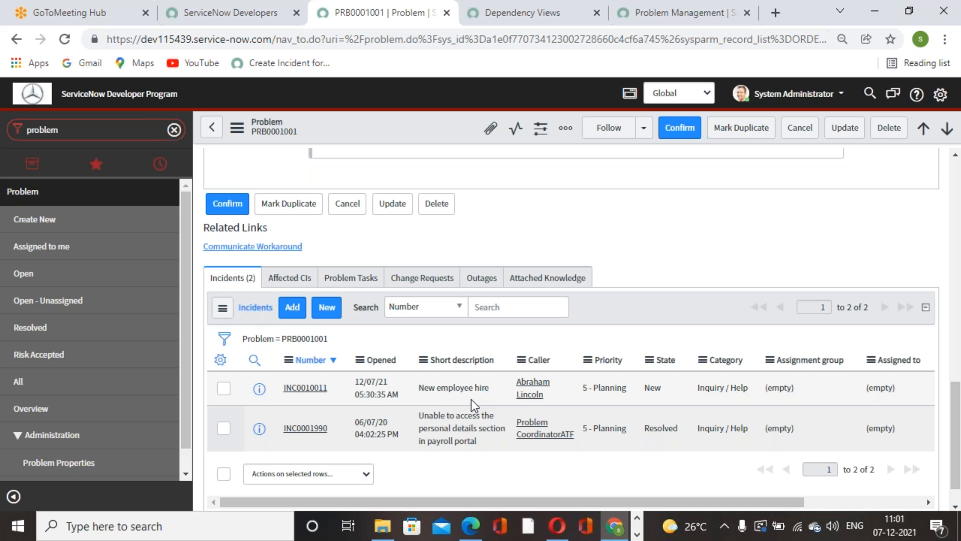
Step: Examine the modem connection problem's process stage, form details and activity history alongside its related incidents
scroll(470, 399, "up", 1)
scroll(471, 399, "down", 2)
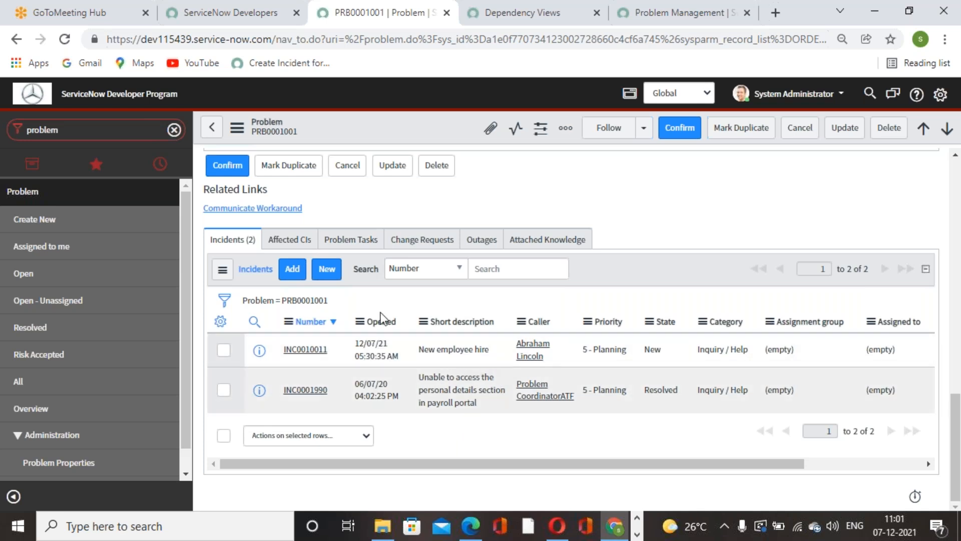
scroll(388, 423, "up", 15)
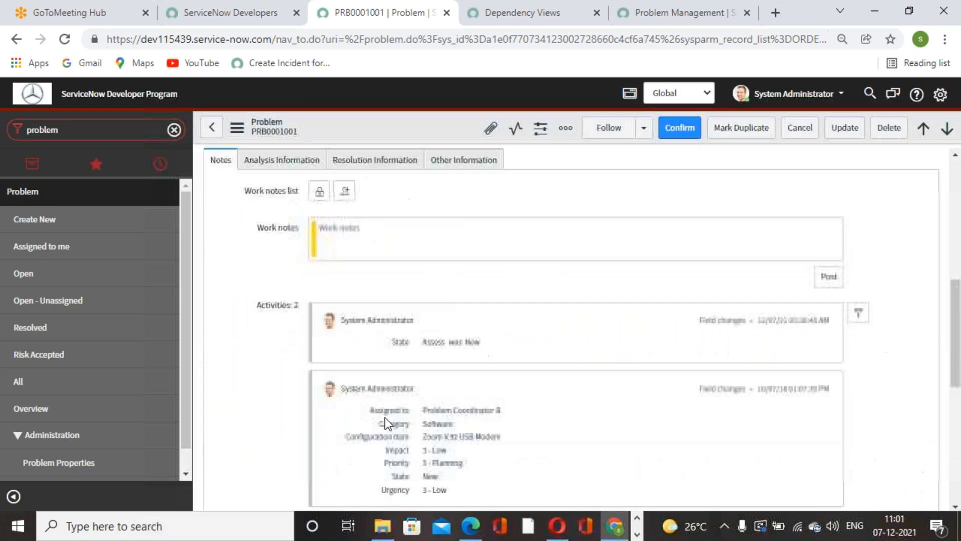
left_click(511, 313)
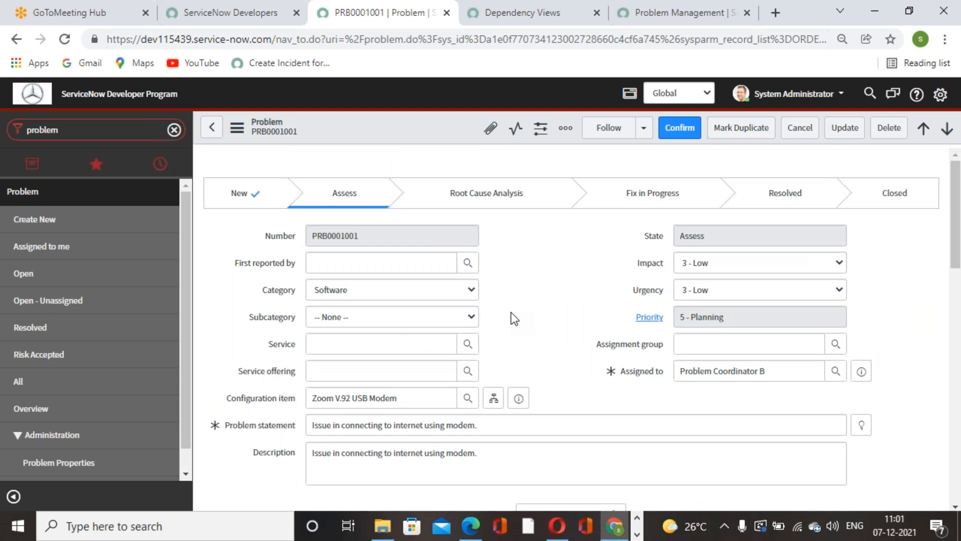
left_click(659, 23)
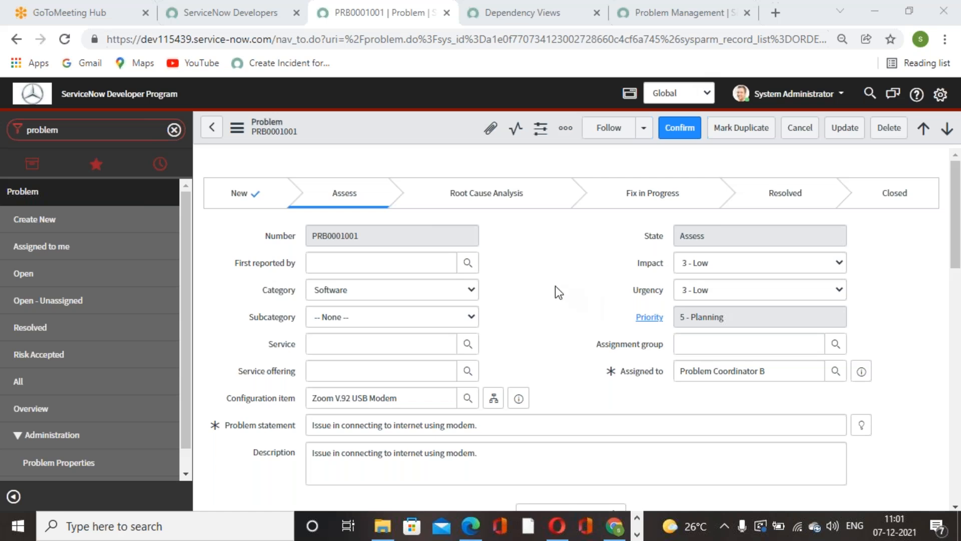
scroll(555, 286, "down", 15)
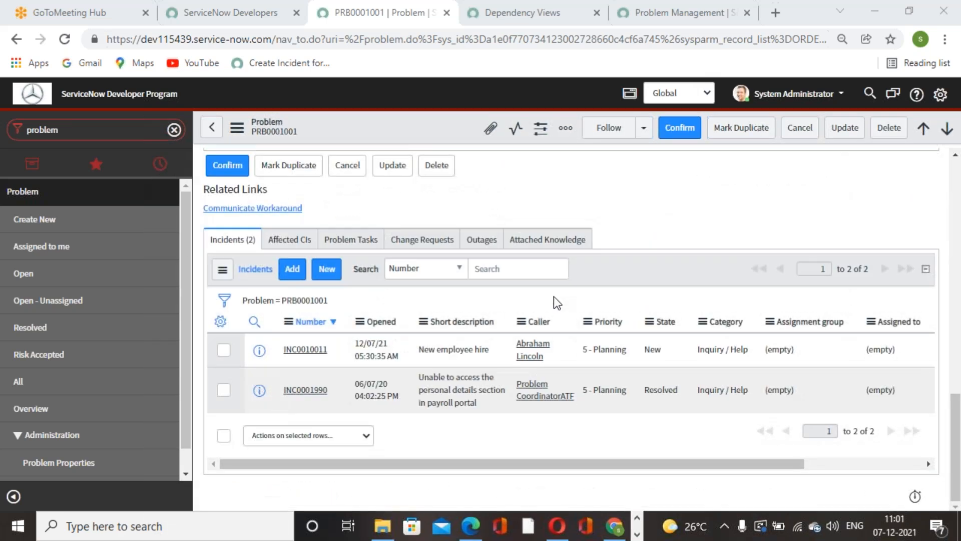
scroll(554, 296, "up", 15)
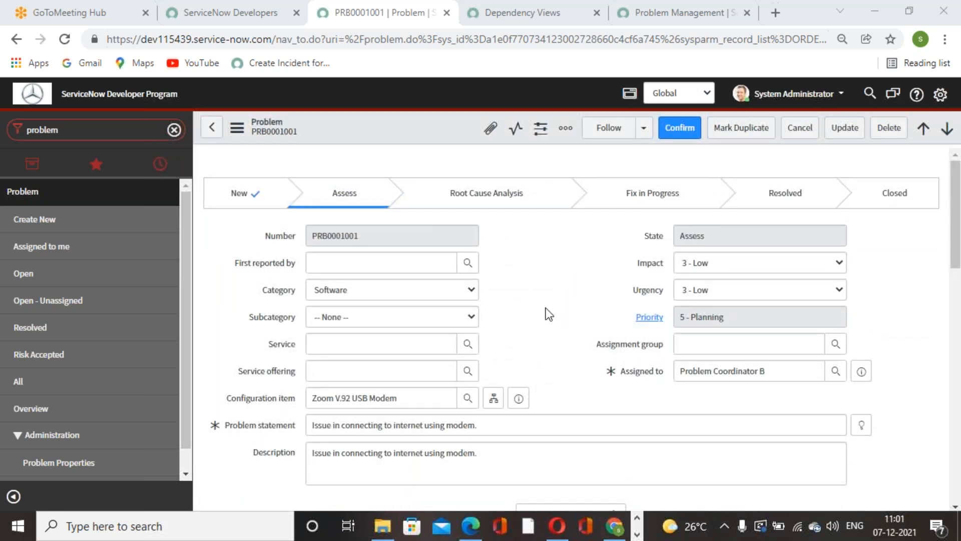
scroll(548, 311, "down", 15)
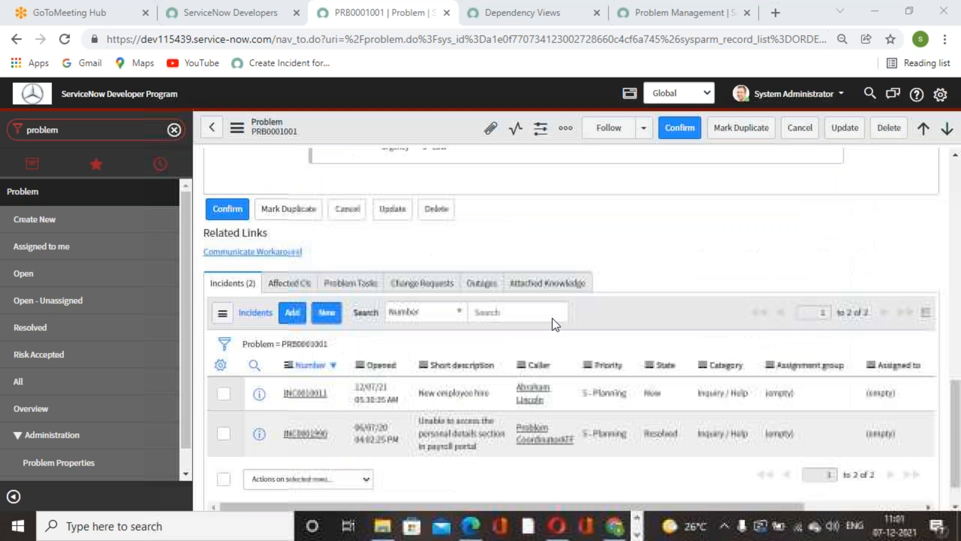
scroll(552, 317, "up", 8)
scroll(506, 328, "down", 8)
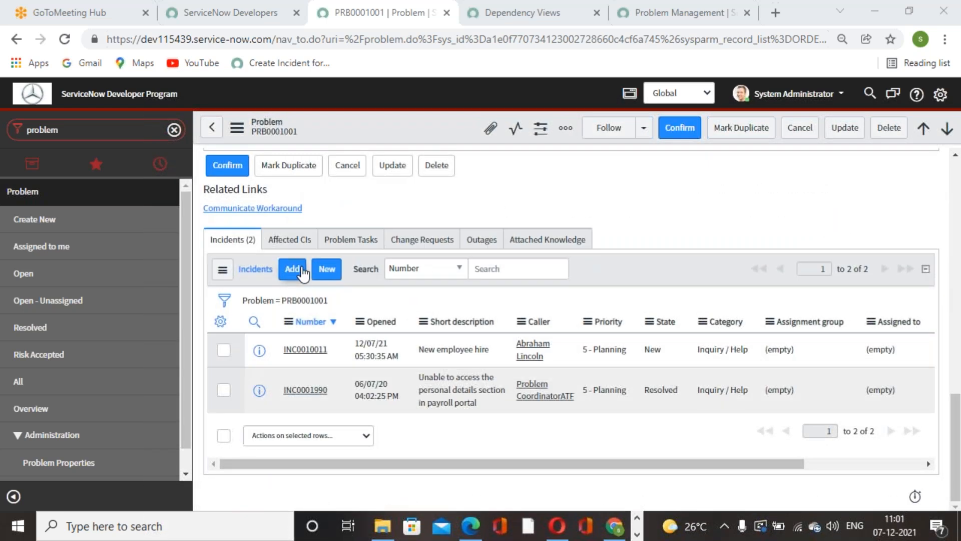
Step: View the existing incidents available for linking to the modem problem and close the selection without adding any
left_click(302, 270)
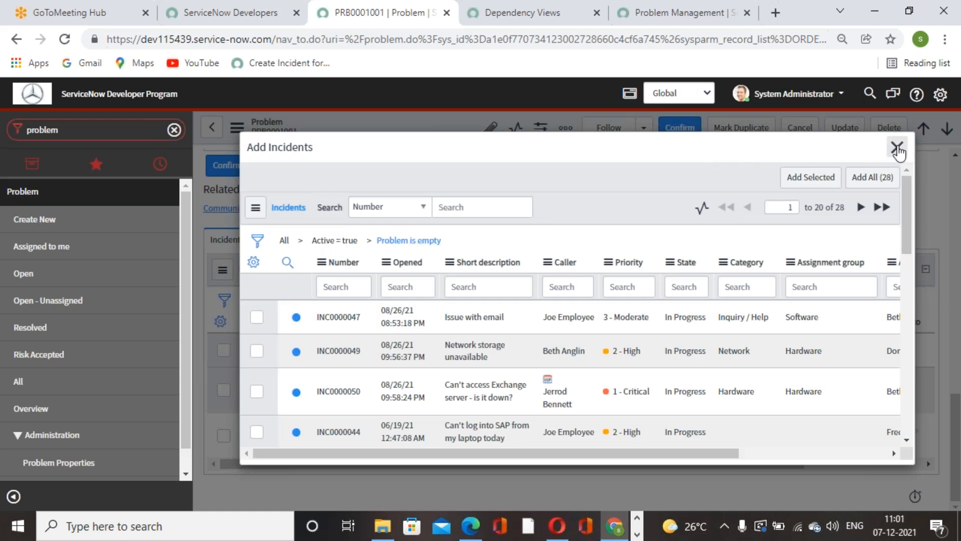
left_click(896, 148)
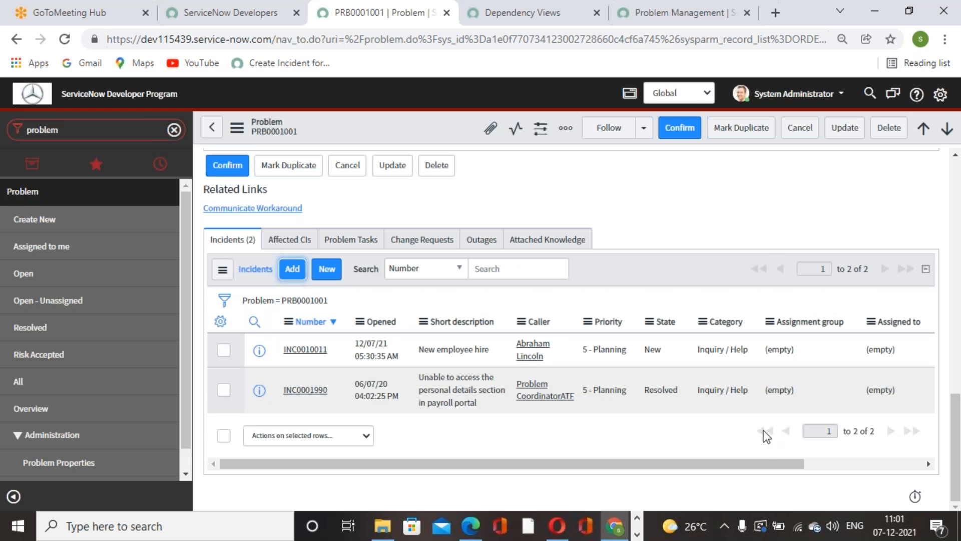
scroll(762, 414, "up", 15)
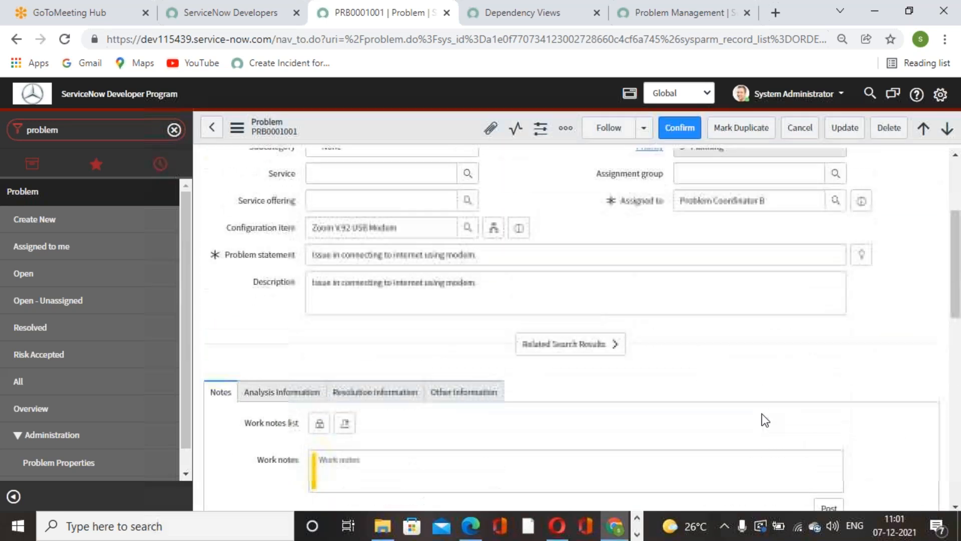
scroll(621, 395, "down", 15)
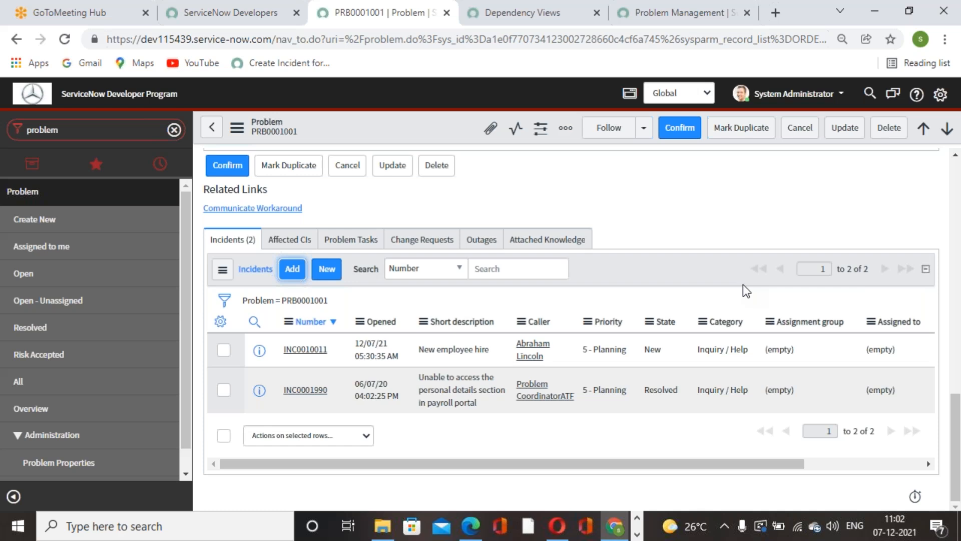
Step: Review the modem problem's impact, urgency and priority fields, its recorded field changes and its process stages
scroll(744, 287, "up", 5)
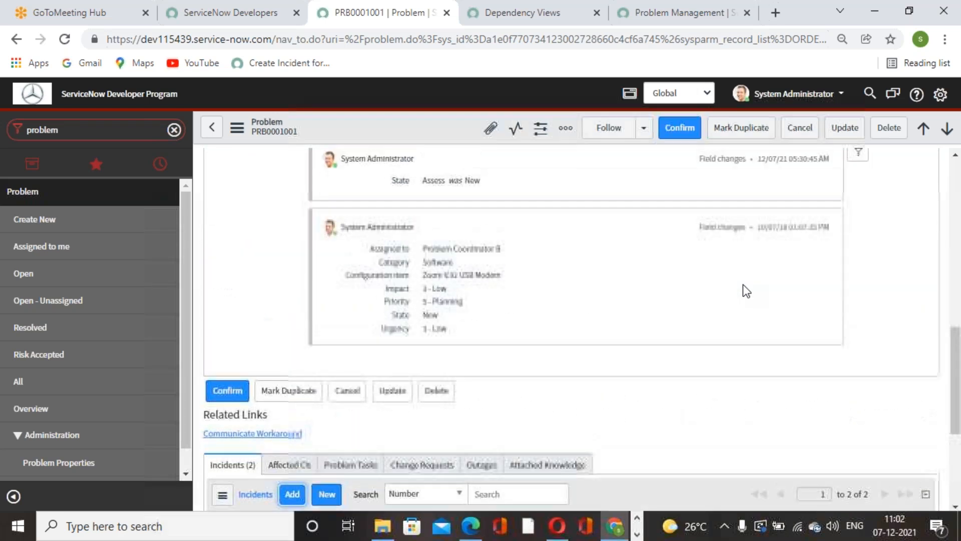
scroll(744, 287, "up", 10)
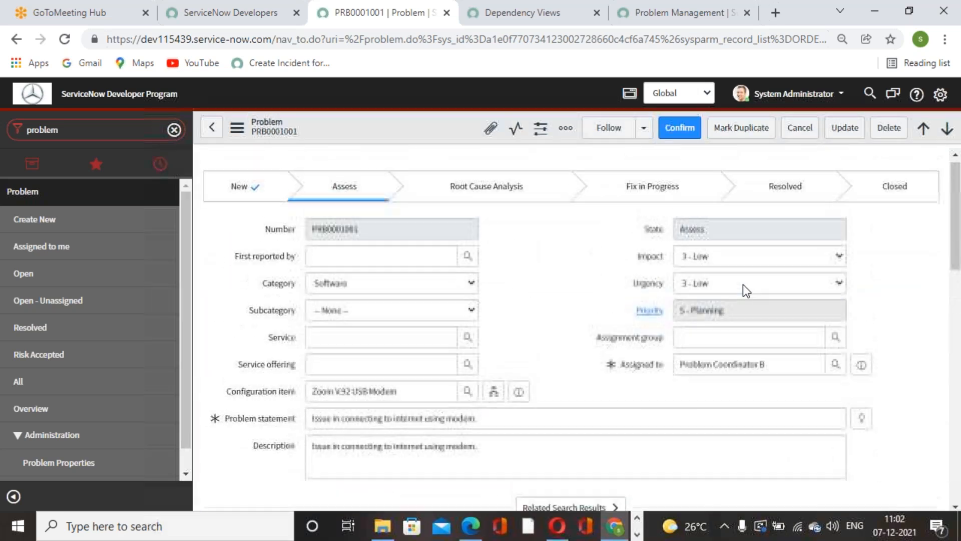
scroll(743, 284, "up", 1)
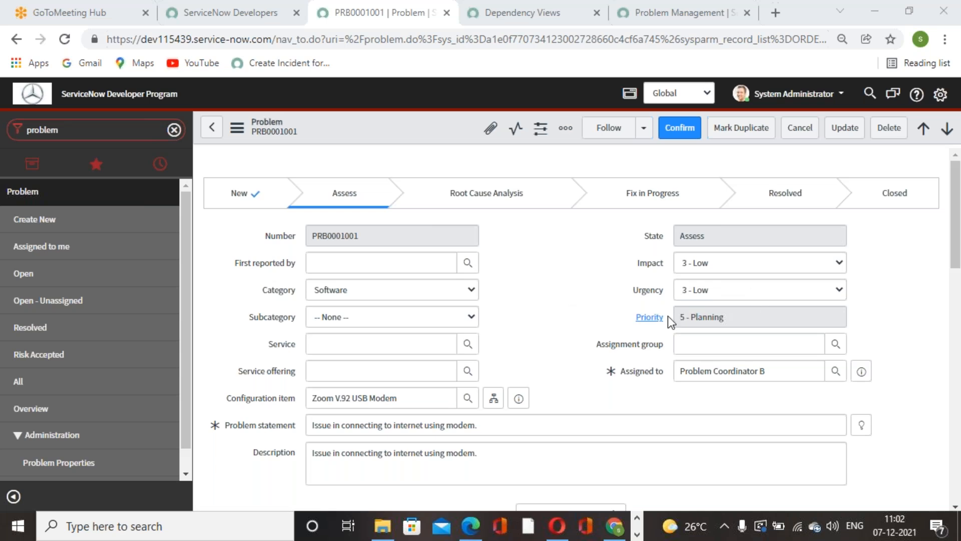
mouse_move(640, 267)
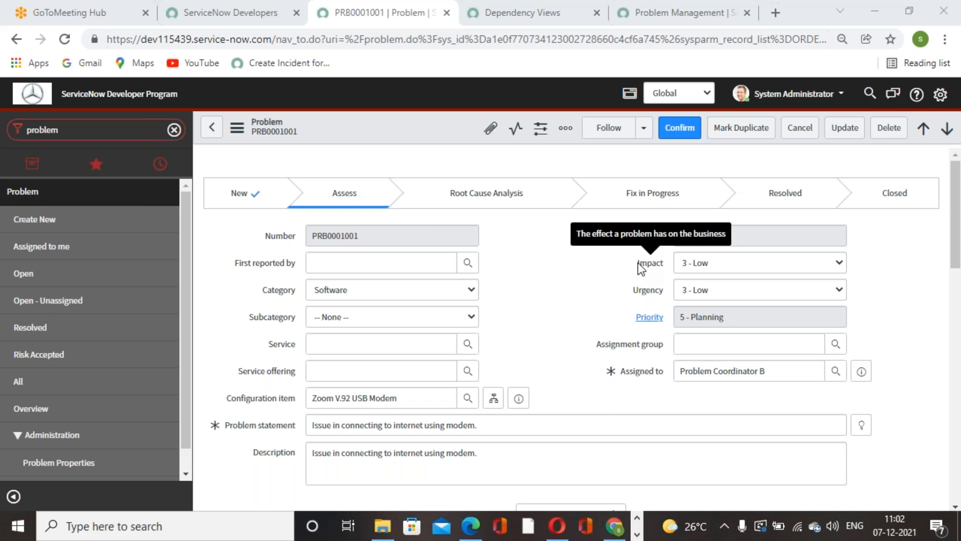
scroll(429, 383, "down", 10)
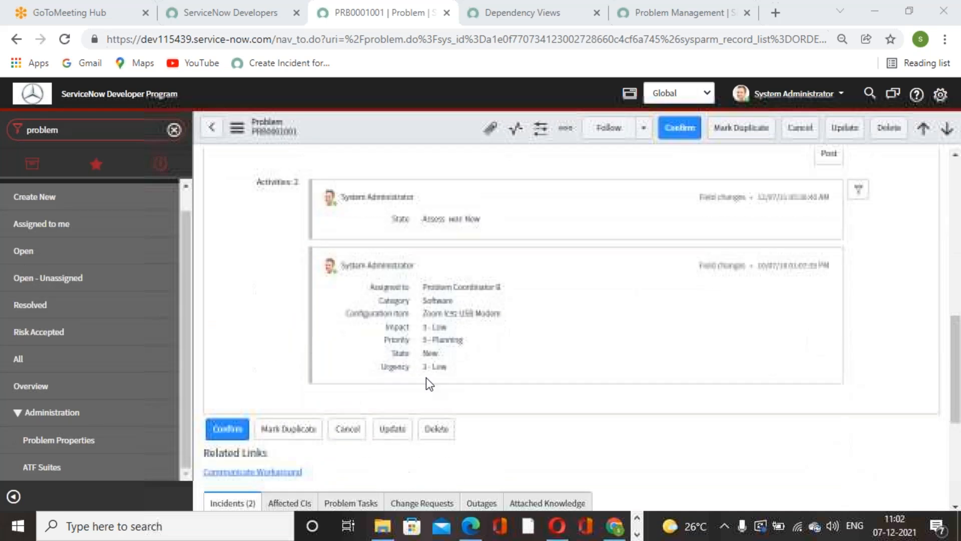
scroll(429, 384, "down", 5)
scroll(444, 385, "up", 15)
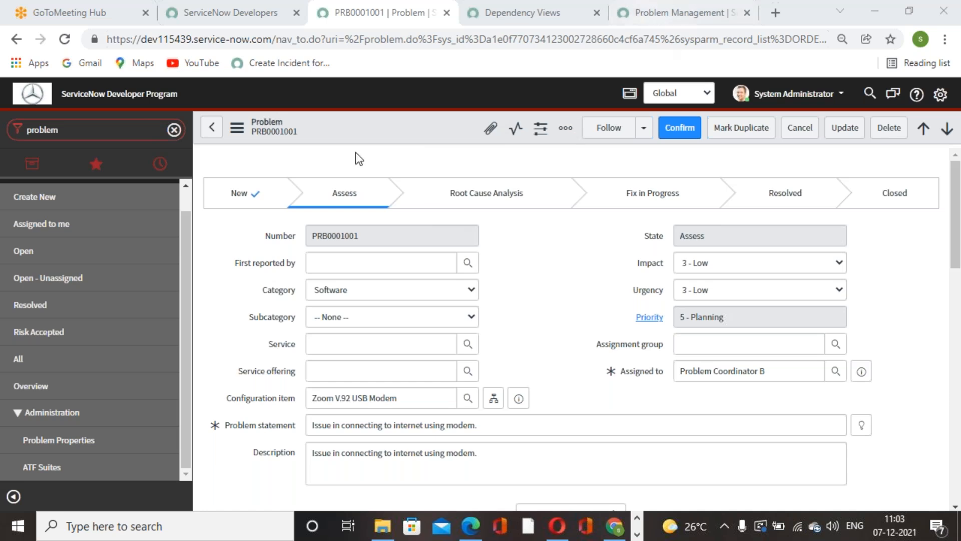
scroll(100, 271, "up", 1)
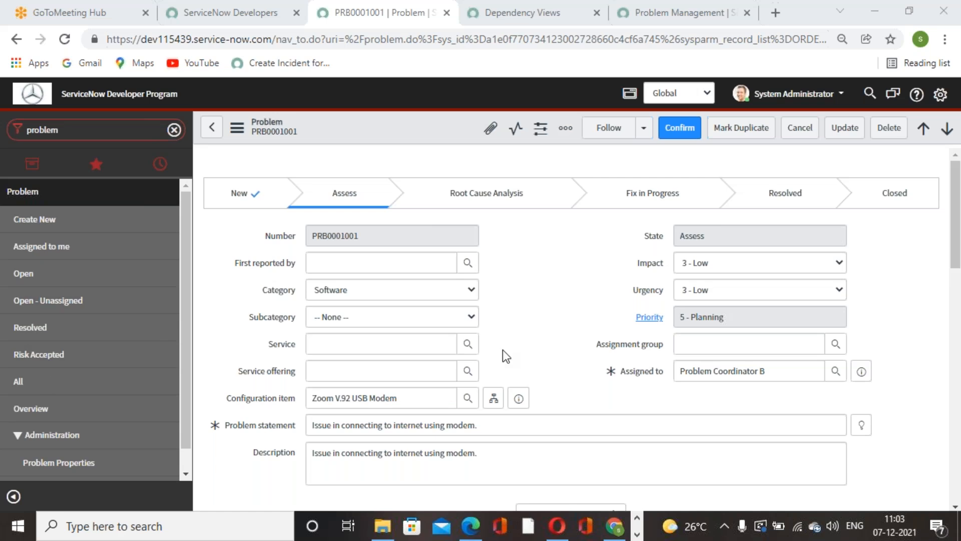
Step: Enlarge the page display and clear the "problem" filter from the navigator
key("ctrl+plus")
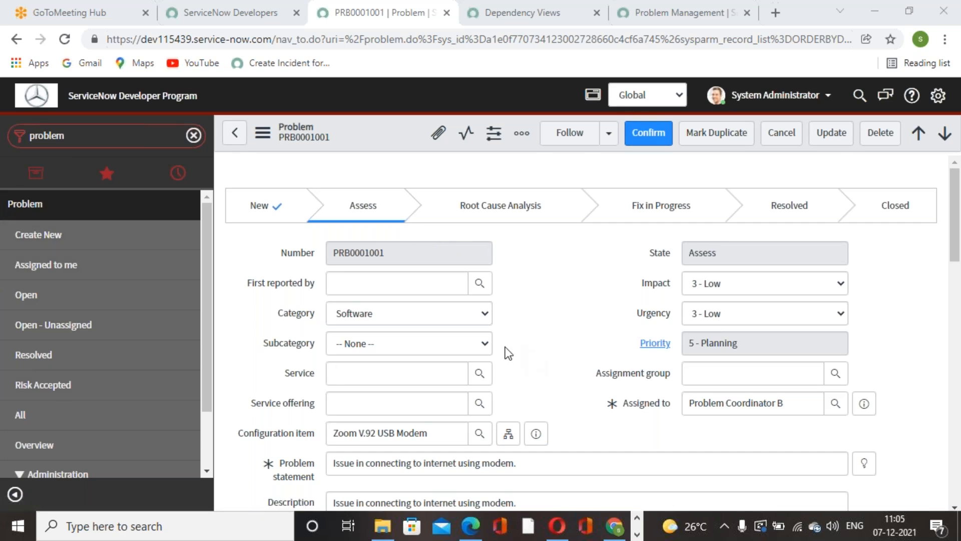
left_click(193, 136)
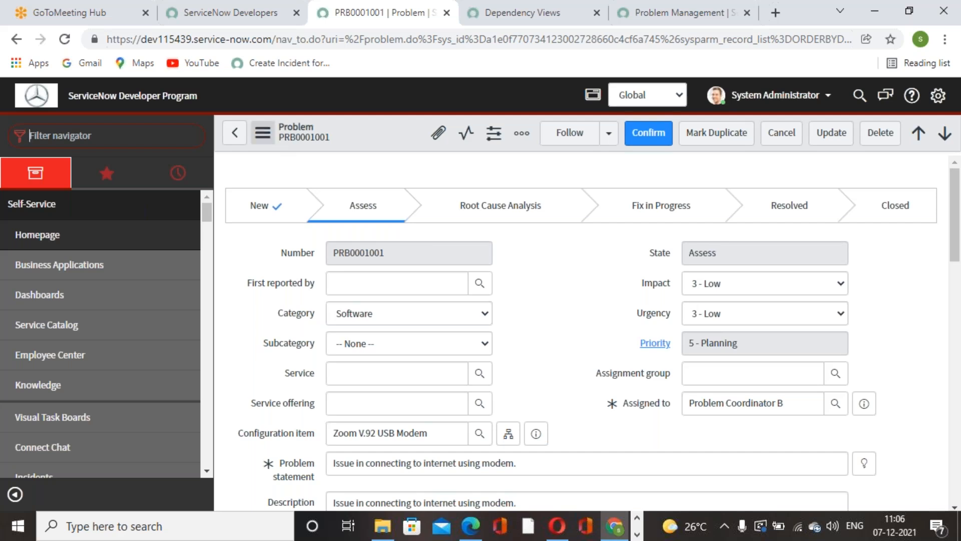
left_click(575, 257)
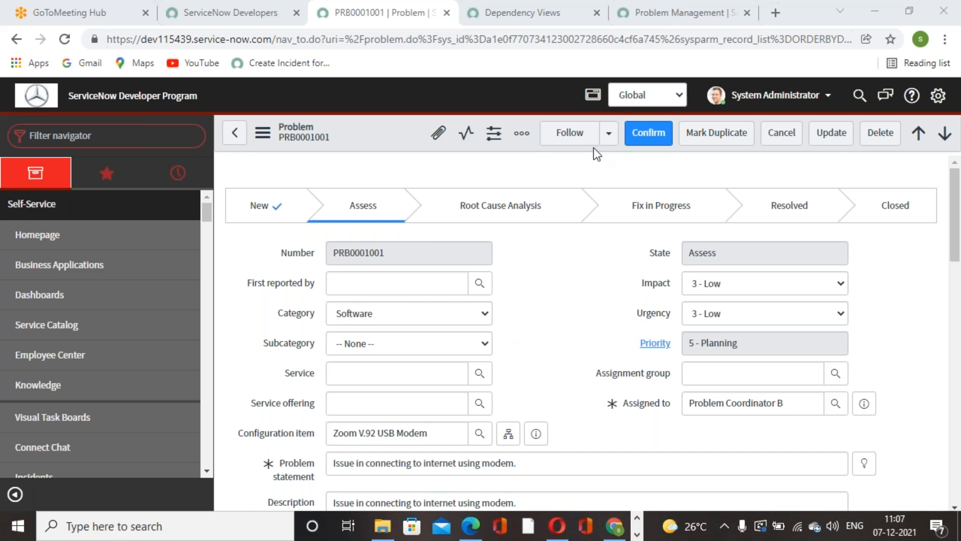
Step: Search Google in a new browser tab for "itil problem management process flow"
left_click(776, 13)
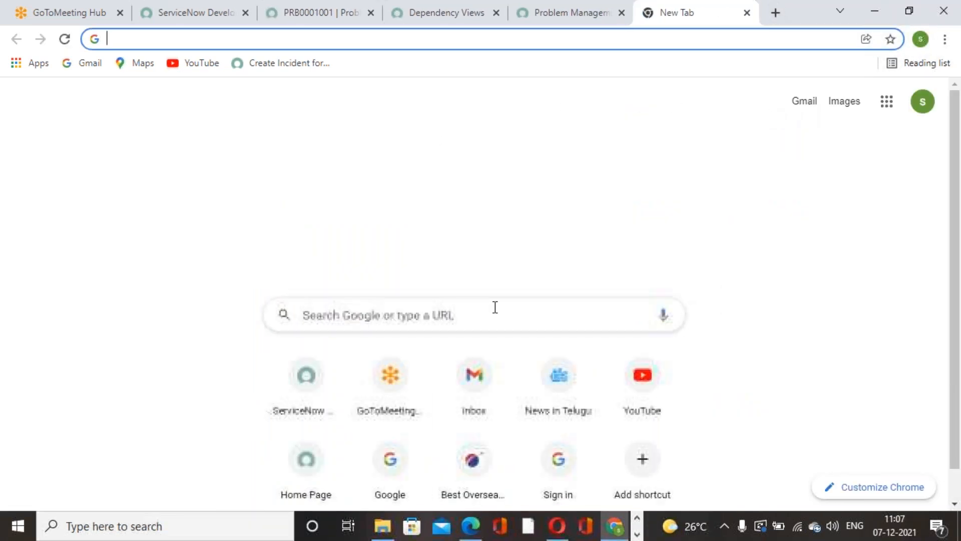
left_click(495, 307)
type("itil")
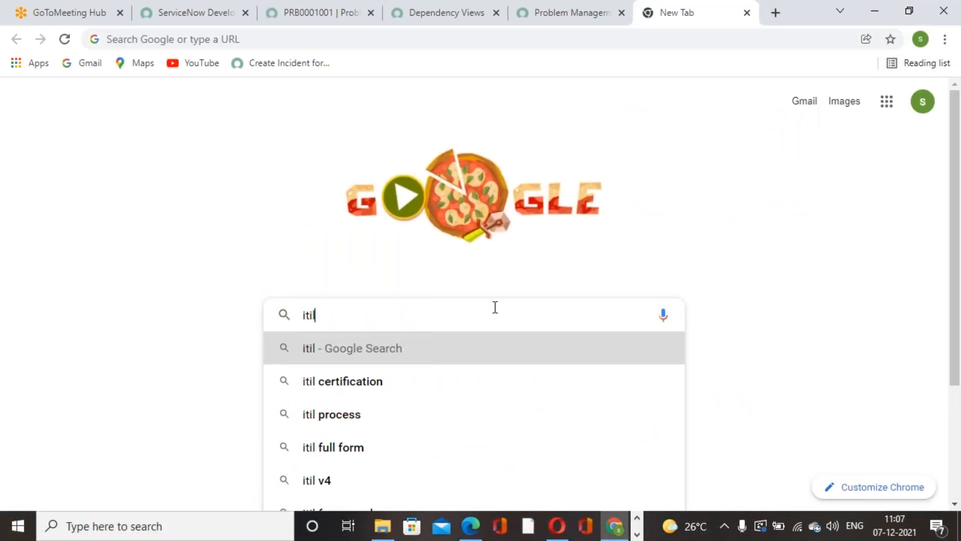
type(" problem")
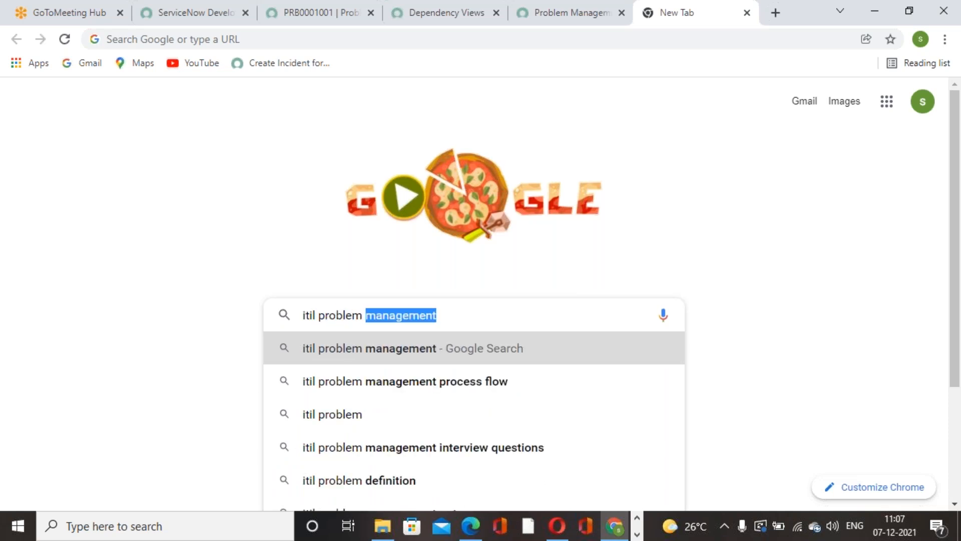
left_click(425, 381)
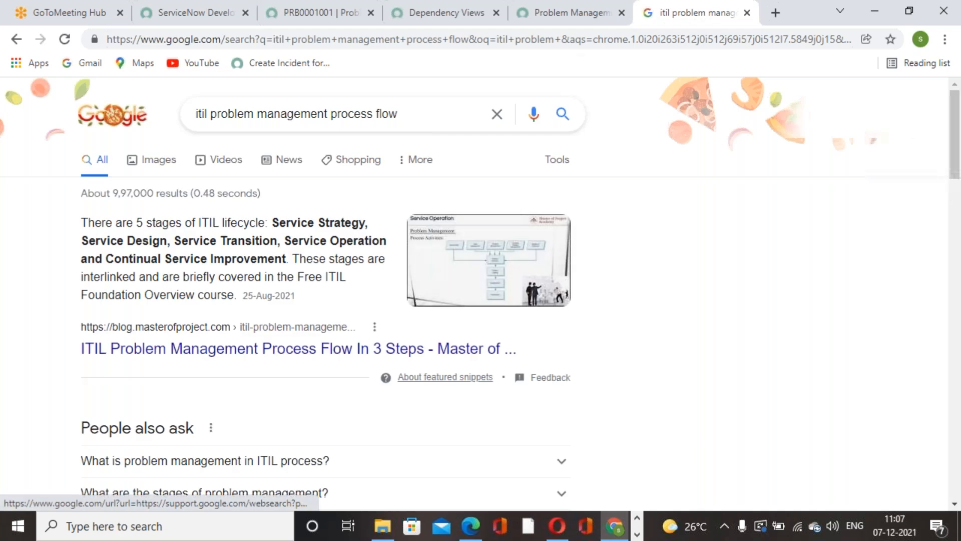
Step: Check the image results and open the Master of Project article "ITIL Problem Management Process Flow In 3 Steps" to skim it
left_click(474, 273)
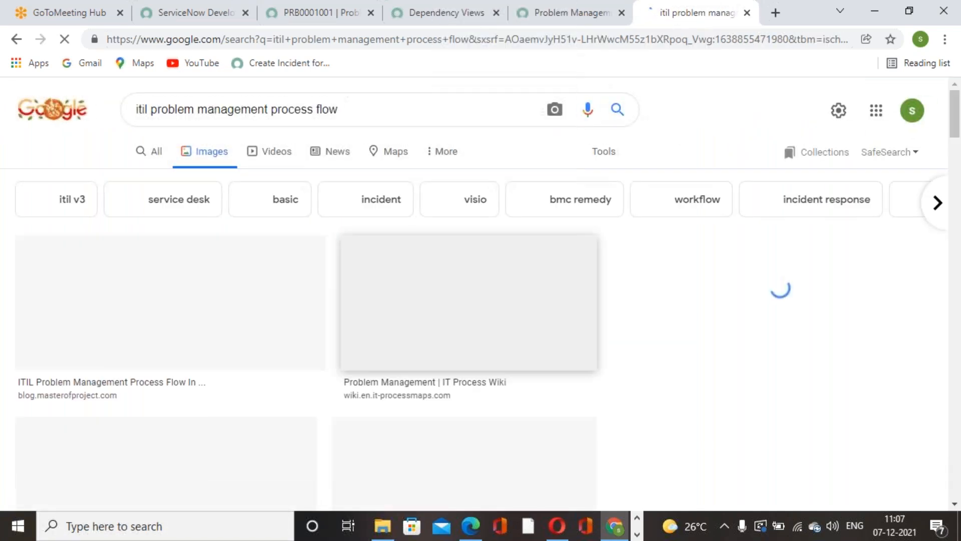
left_click(321, 380)
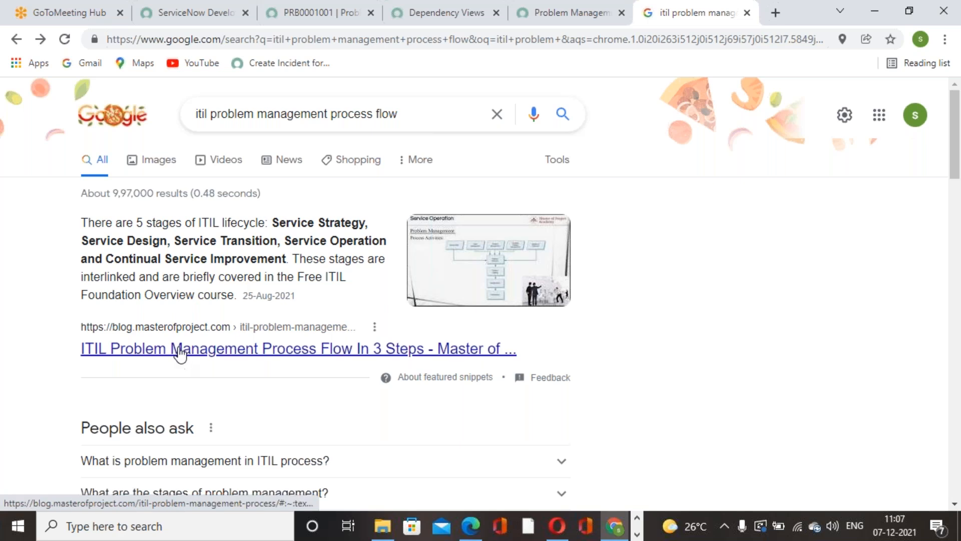
left_click(326, 354)
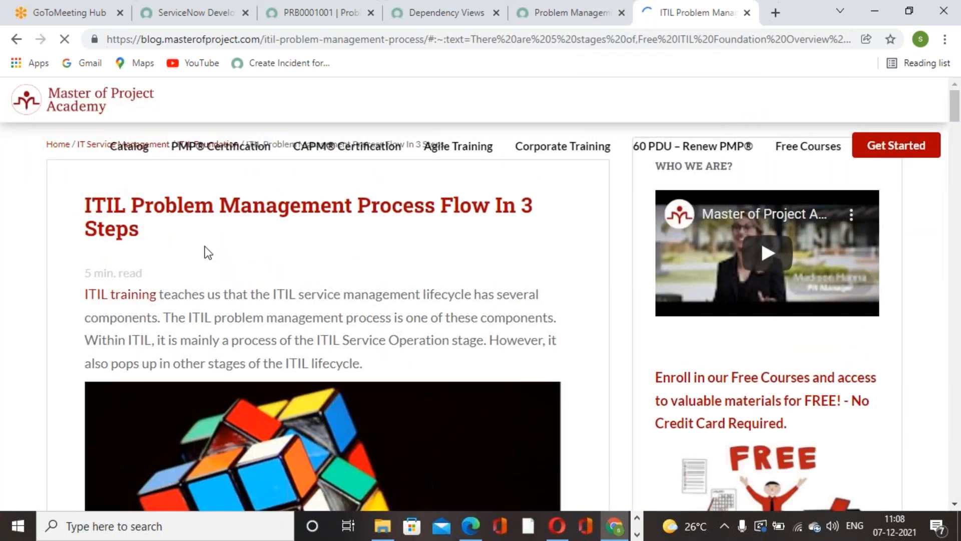
scroll(443, 233, "down", 2)
scroll(440, 233, "up", 1)
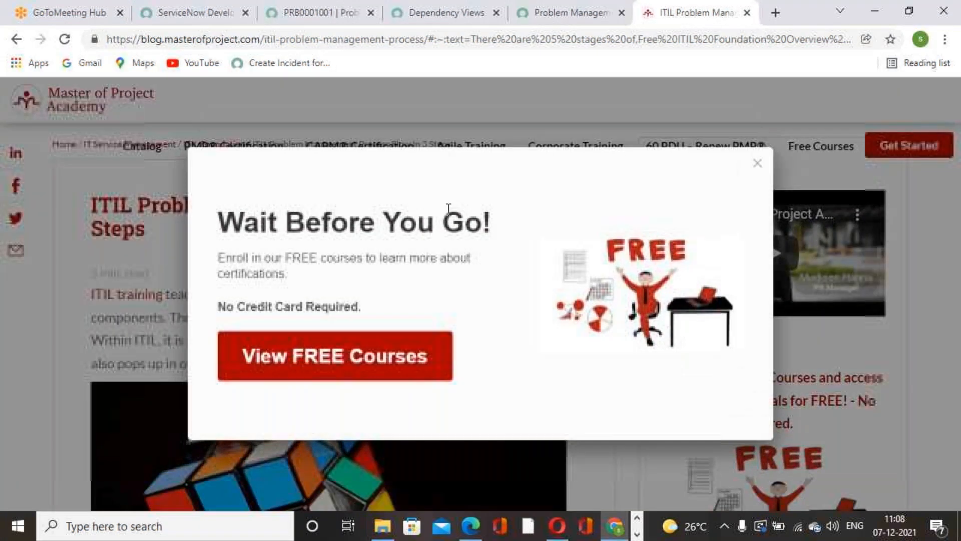
Step: Dismiss the free courses pop-up and read the article's introduction to ITIL problem management
left_click(757, 164)
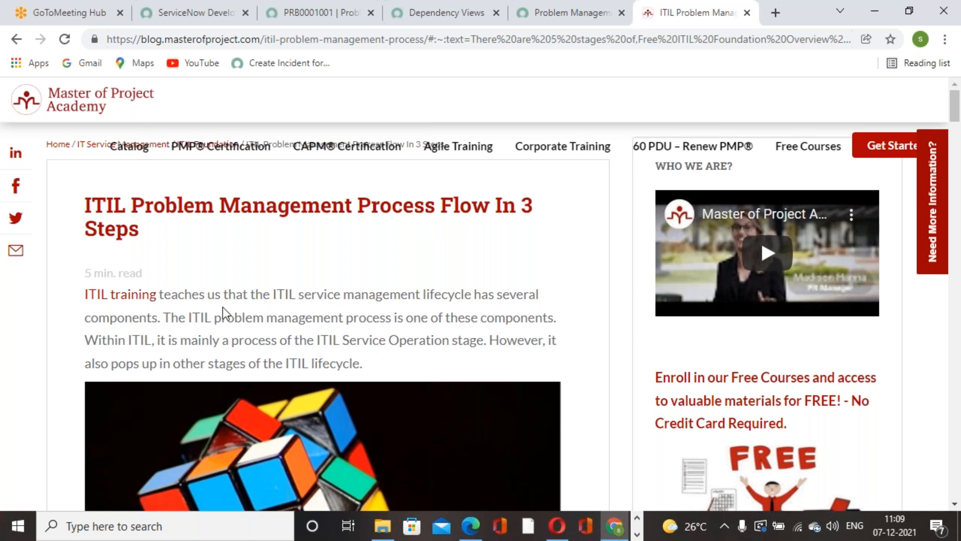
scroll(327, 292, "down", 1)
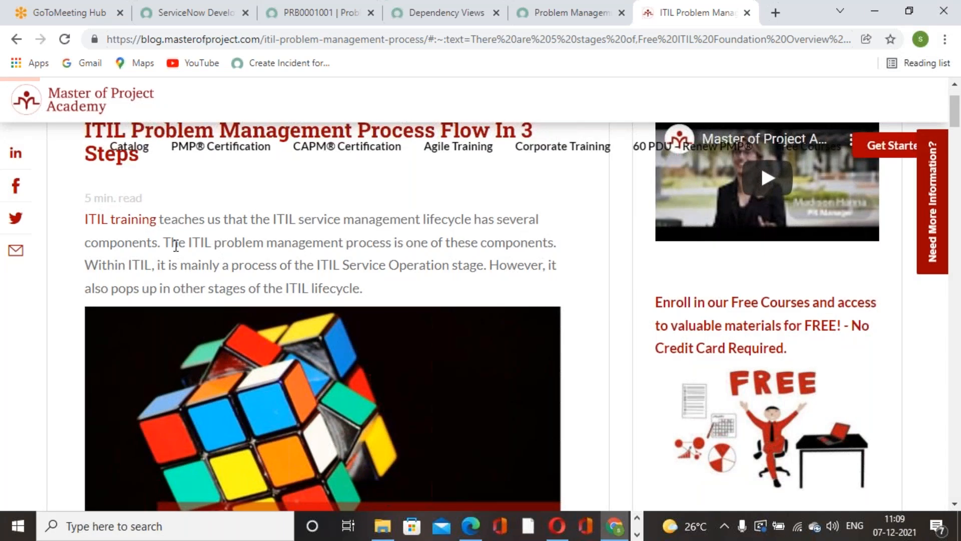
left_click_drag(187, 239, 558, 245)
left_click(184, 283)
scroll(314, 189, "down", 1)
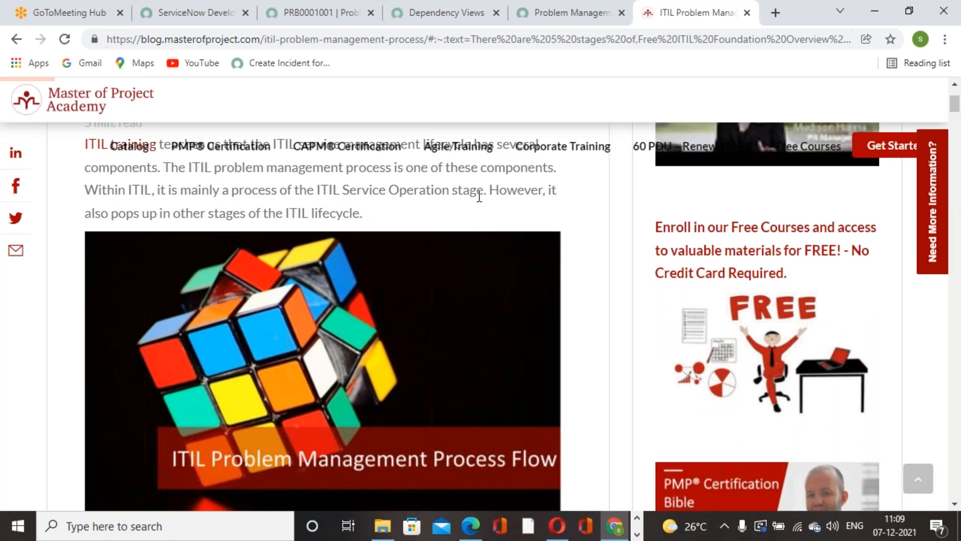
Step: Read how the article links ITIL problem management to incident, financial and knowledge management and to continual service improvement
scroll(395, 203, "down", 1)
scroll(467, 289, "up", 1)
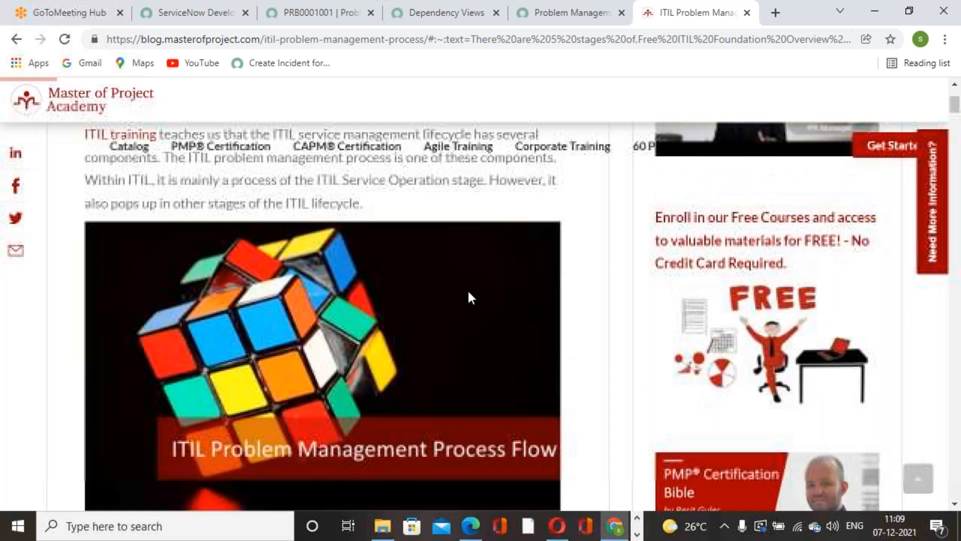
scroll(467, 289, "down", 4)
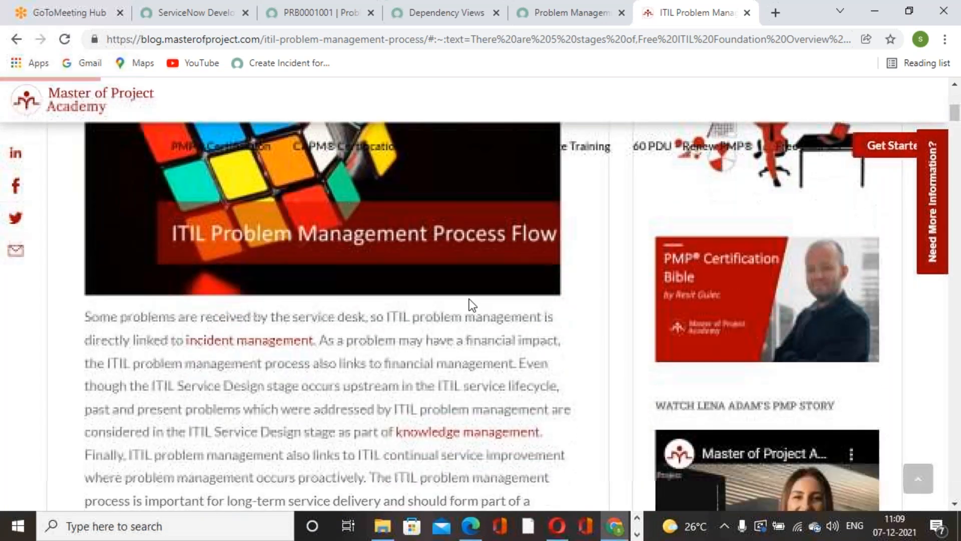
scroll(189, 312, "up", 2)
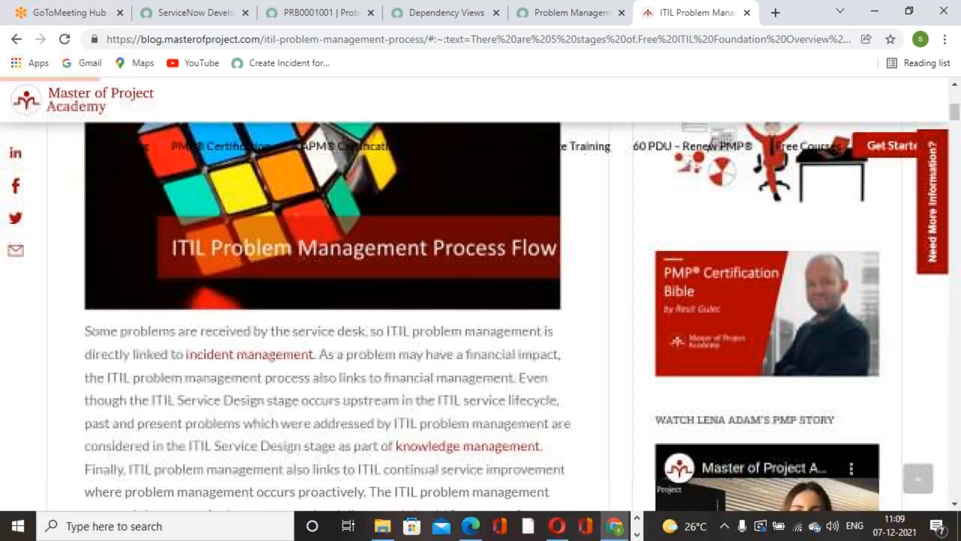
scroll(150, 245, "down", 2)
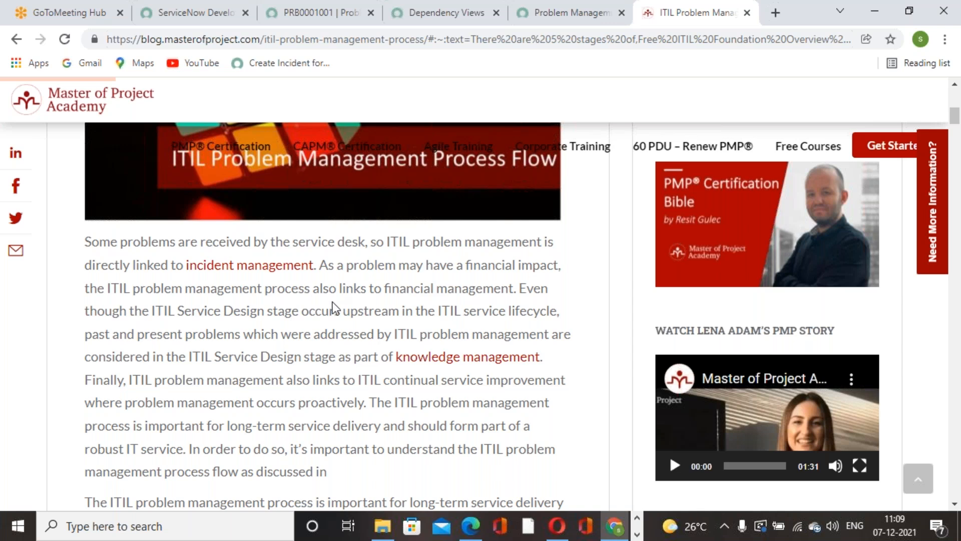
scroll(300, 271, "down", 1)
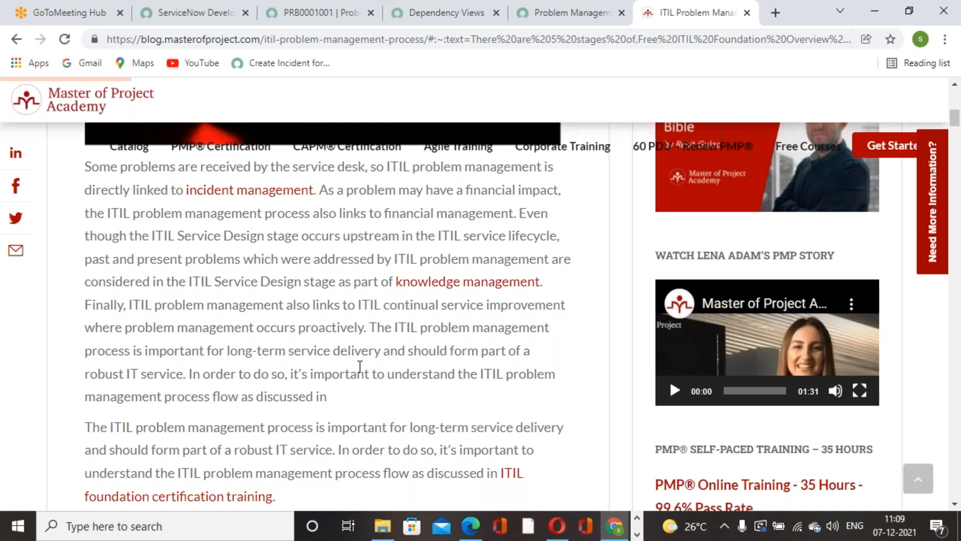
Step: Read the article's "receiving problems" section on the channels, detection and logging of problems
scroll(360, 366, "down", 6)
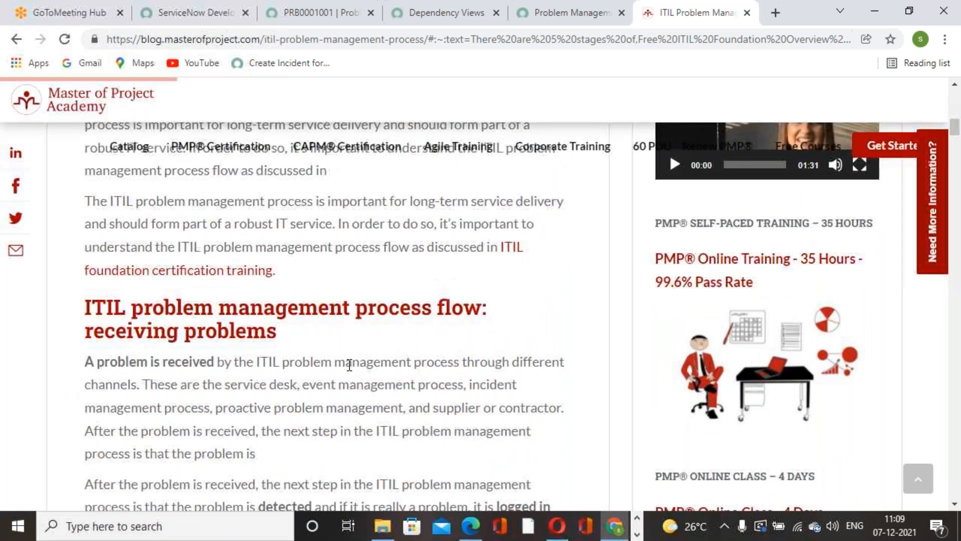
scroll(321, 227, "down", 1)
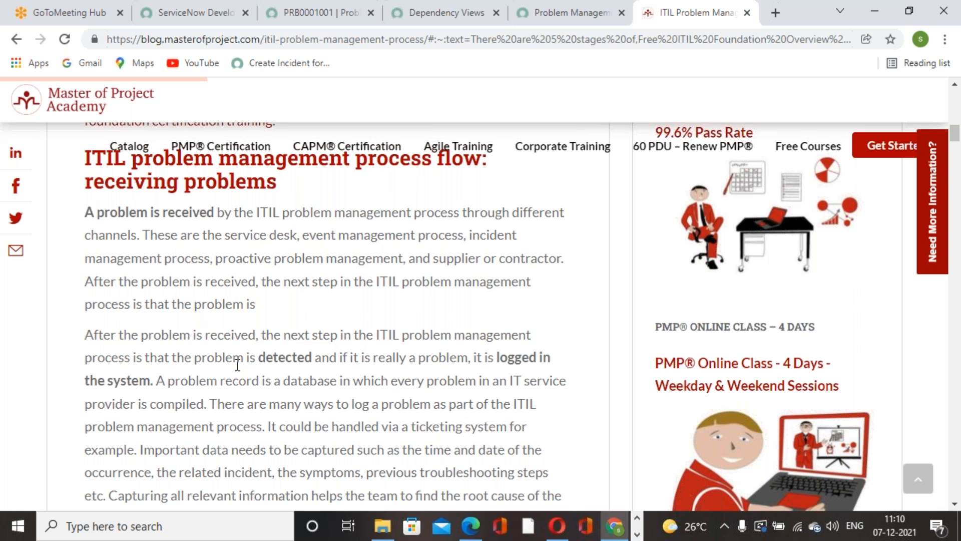
scroll(238, 364, "down", 3)
scroll(268, 398, "down", 2)
Step: Enlarge the page display to examine the Problem Management Process Activities flowchart
key("ctrl+plus")
key("ctrl+plus")
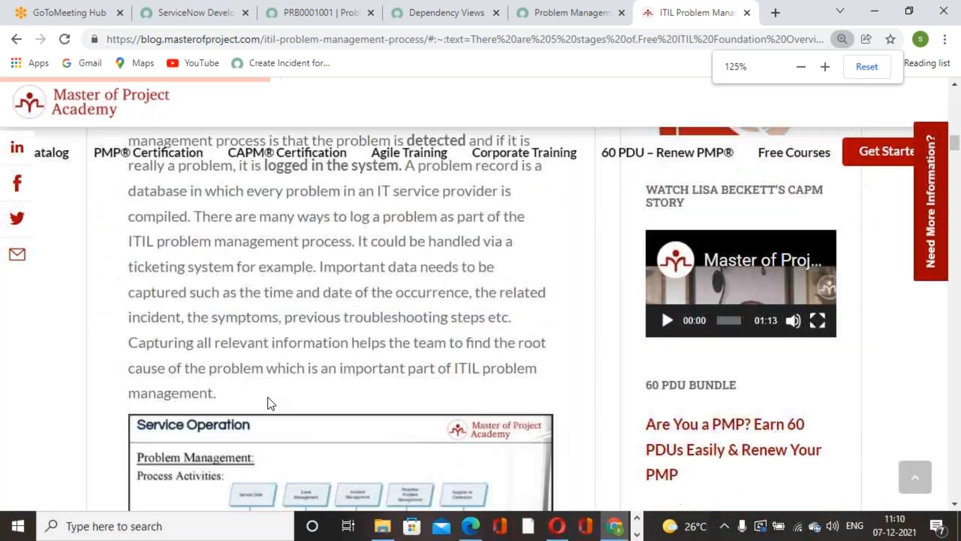
scroll(283, 374, "down", 3)
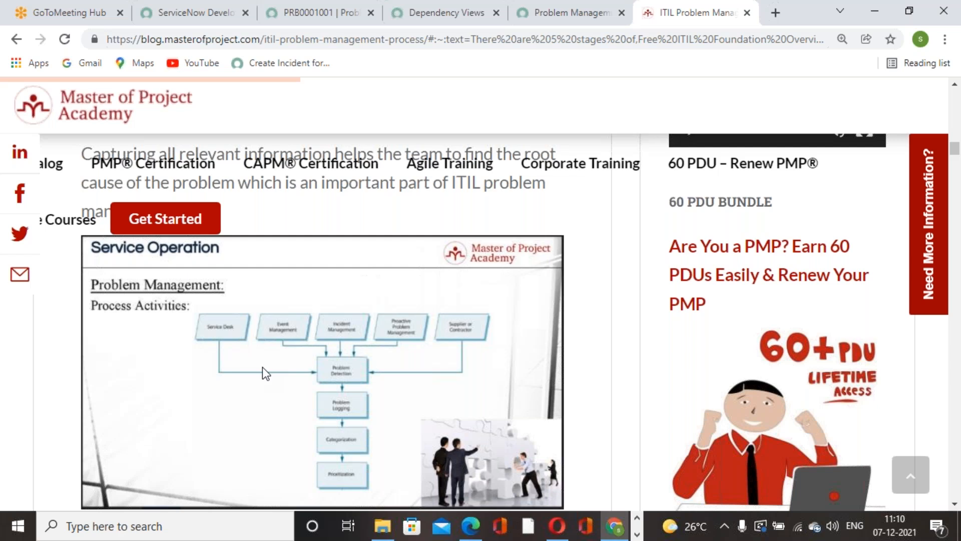
key("ctrl+plus")
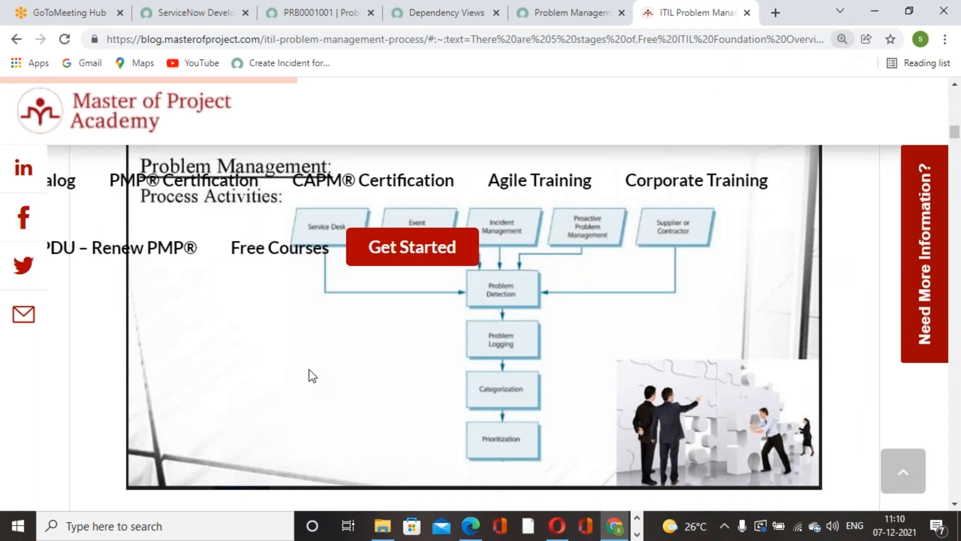
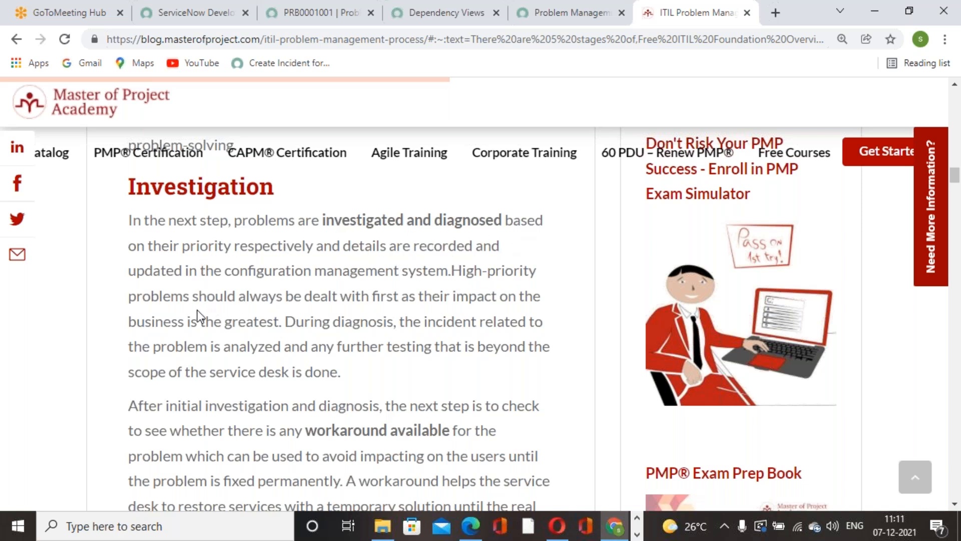
Step: Read the article's Investigation section, its workaround flowchart and the known error database paragraph, up to the Change management heading
scroll(293, 351, "down", 1)
scroll(292, 350, "down", 1)
scroll(350, 303, "down", 2)
scroll(347, 337, "down", 1)
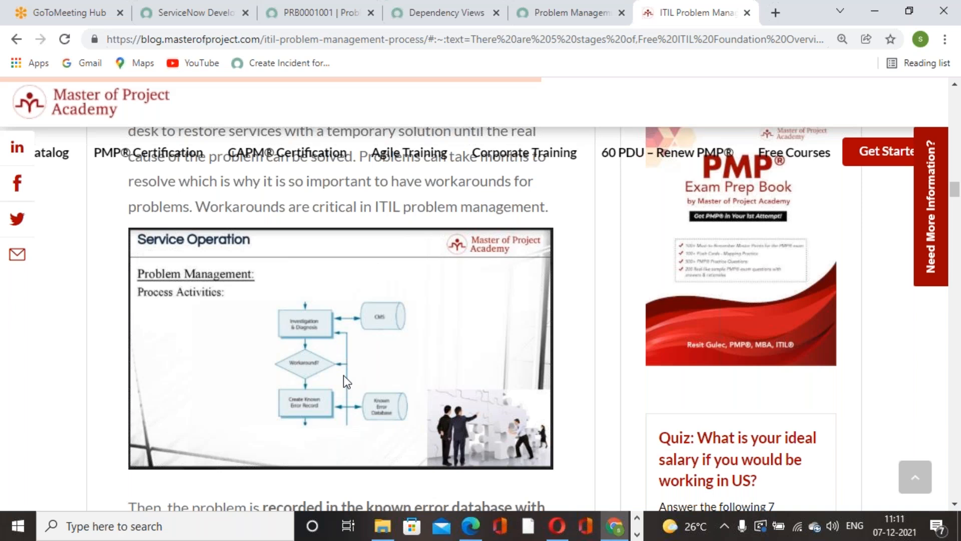
scroll(344, 374, "down", 6)
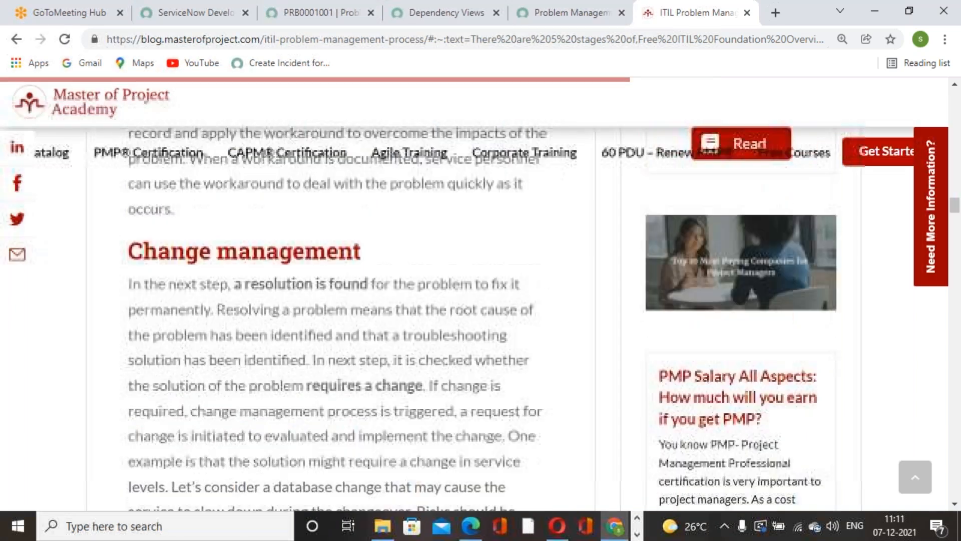
scroll(129, 335, "up", 2)
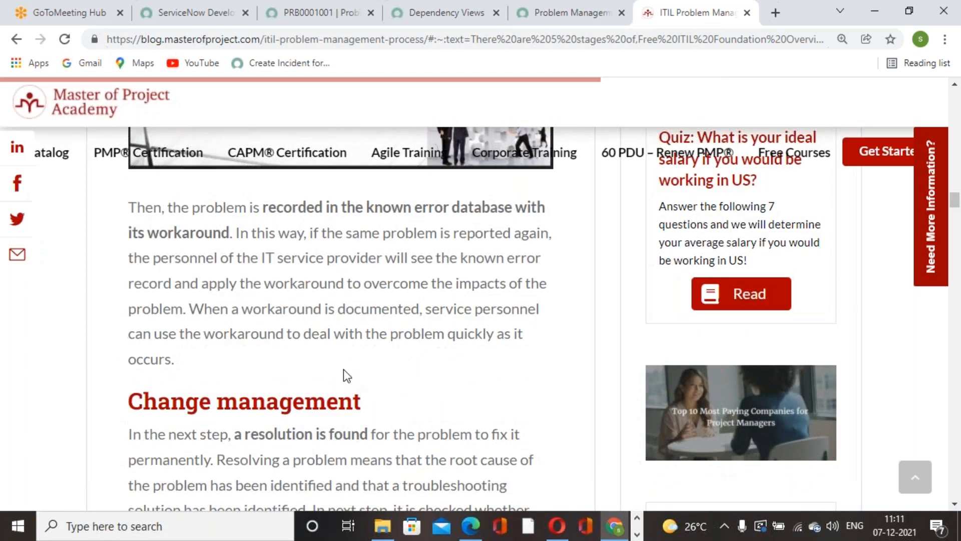
scroll(129, 335, "down", 1)
left_click_drag(130, 336, 384, 341)
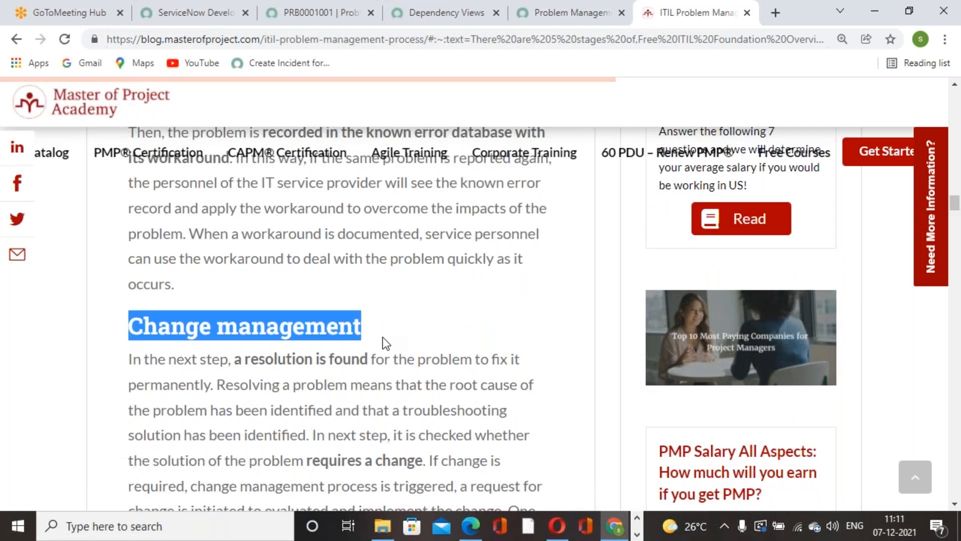
scroll(403, 429, "down", 1)
scroll(341, 385, "up", 6)
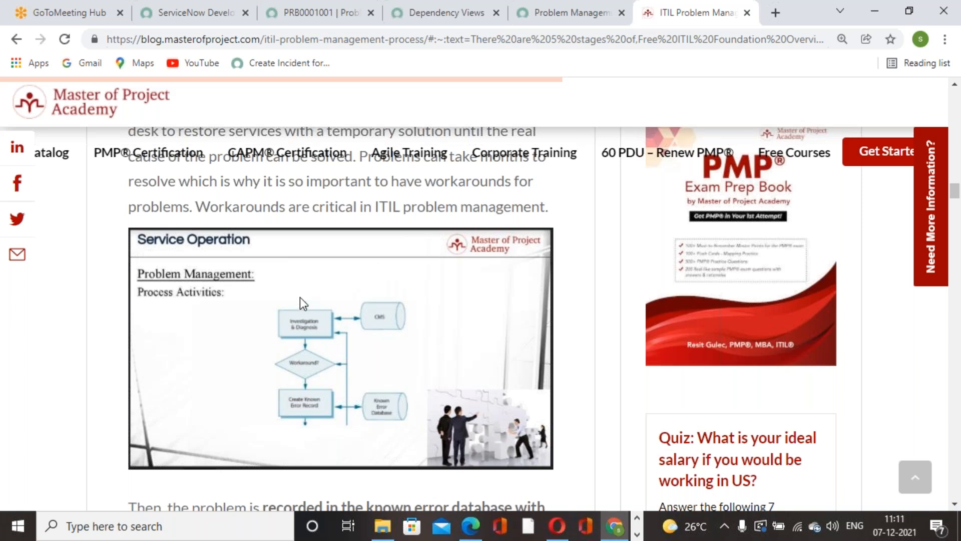
Step: Read the article's Change management section, the resolution and closure flowchart, and the major problem review paragraph
scroll(257, 376, "down", 6)
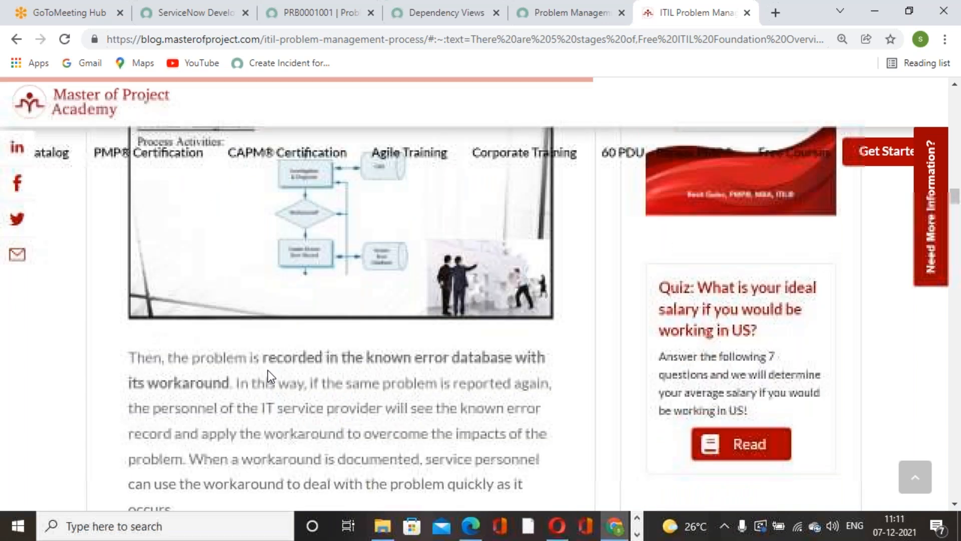
scroll(278, 373, "down", 2)
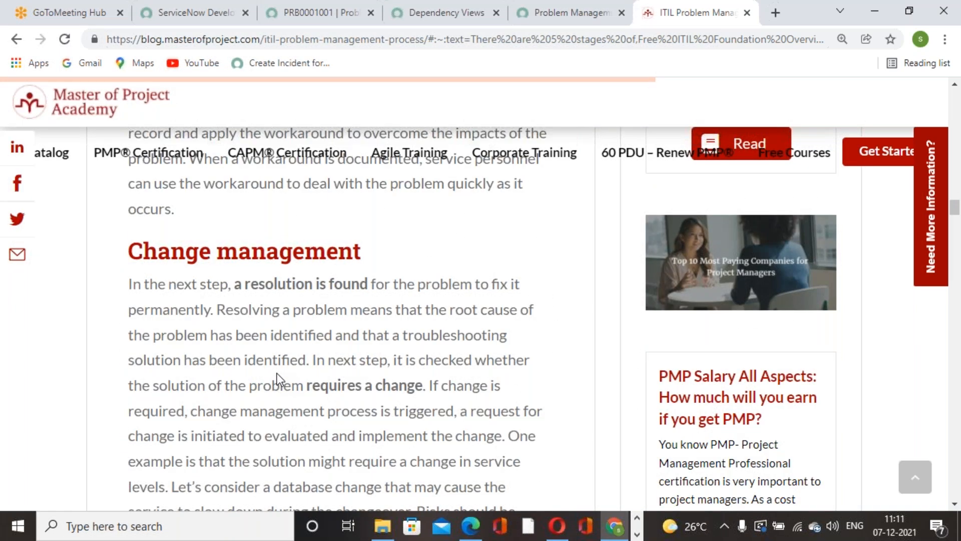
scroll(284, 407, "down", 7)
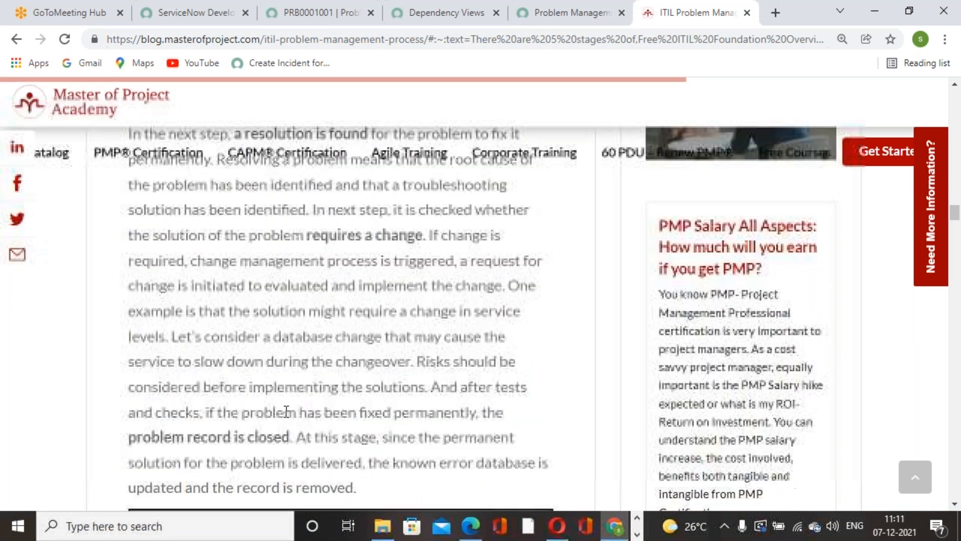
scroll(285, 408, "down", 6)
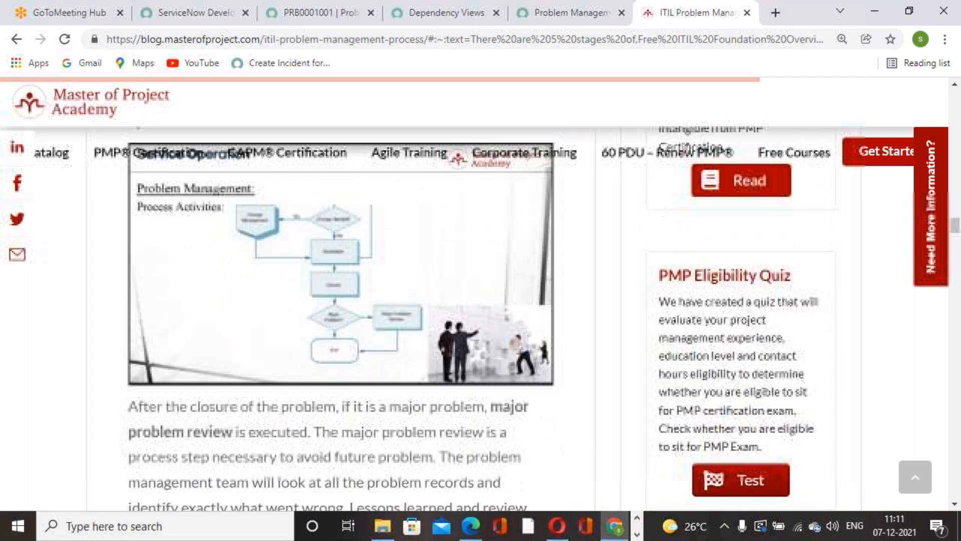
scroll(284, 408, "down", 6)
scroll(284, 407, "up", 10)
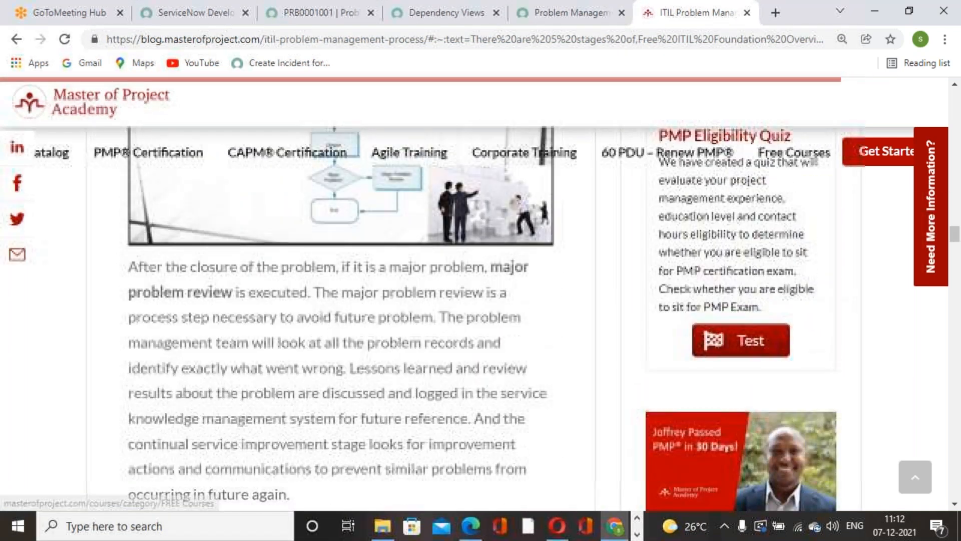
scroll(285, 408, "up", 10)
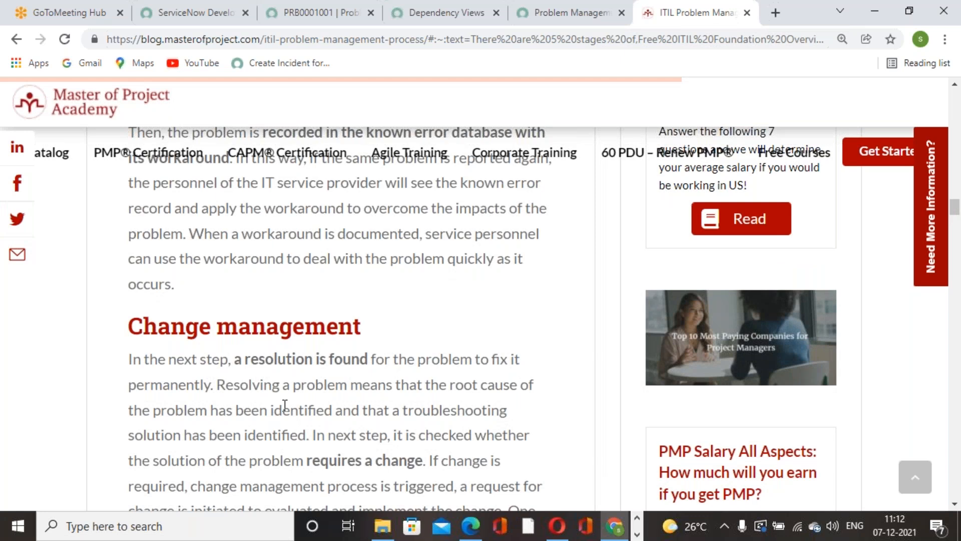
scroll(285, 408, "down", 15)
scroll(305, 394, "down", 20)
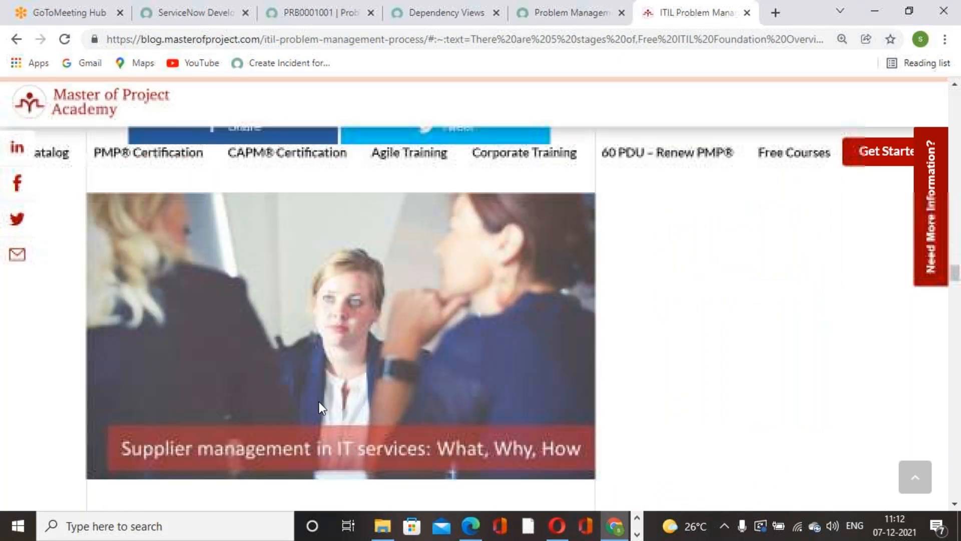
Step: Leave the article and return to the PRB0001001 problem record in ServiceNow
left_click(322, 407)
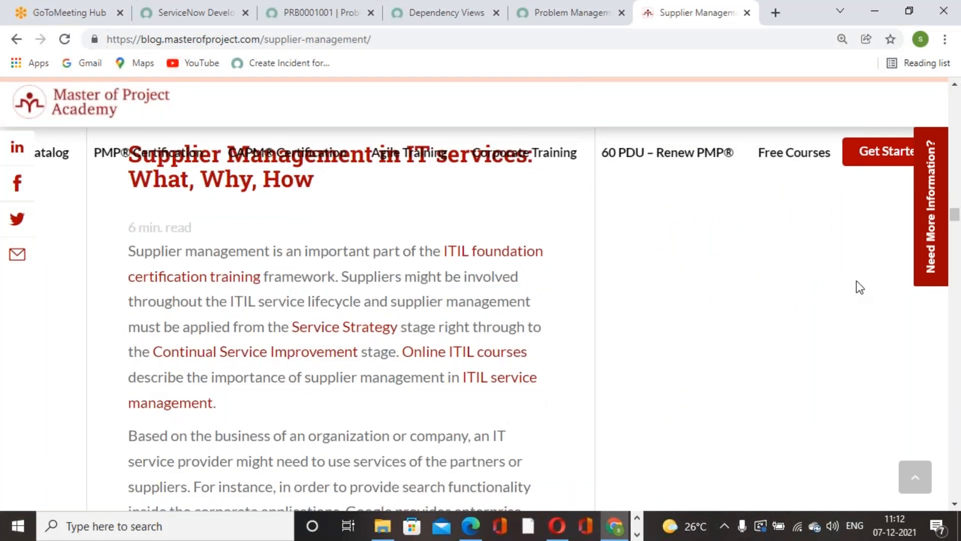
left_click(426, 19)
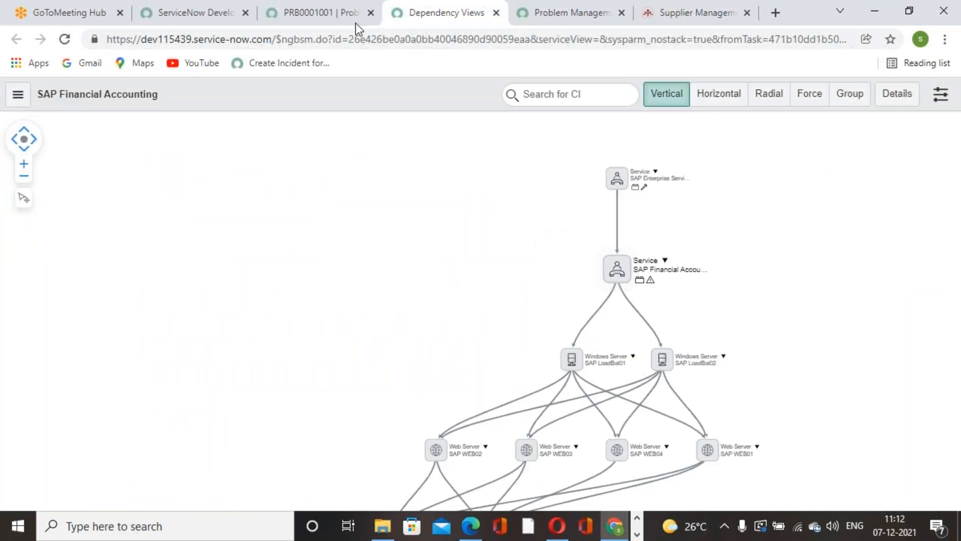
left_click(342, 18)
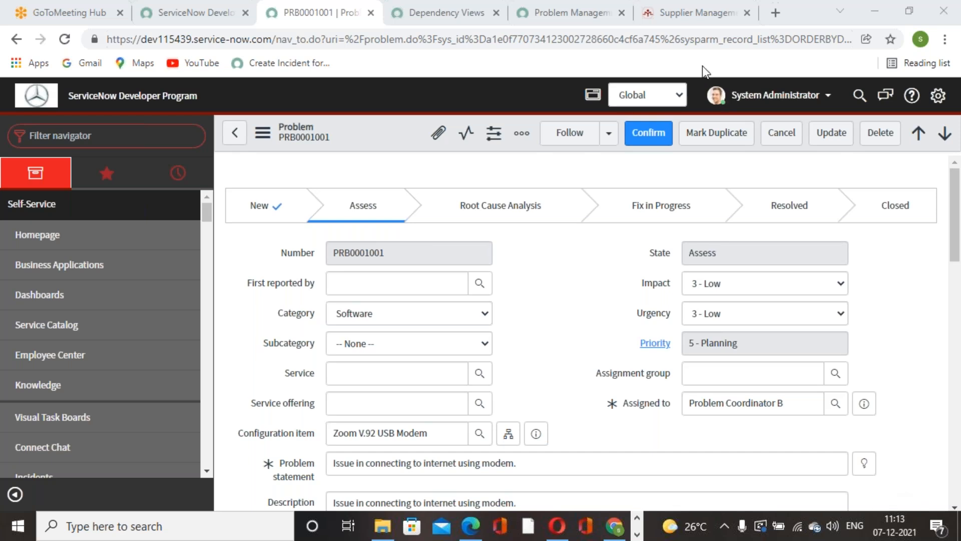
Step: Clear the desktop by minimizing the browser, Paint and PDF windows and closing the DATADRIVE1 (D:) folder window
left_click(878, 8)
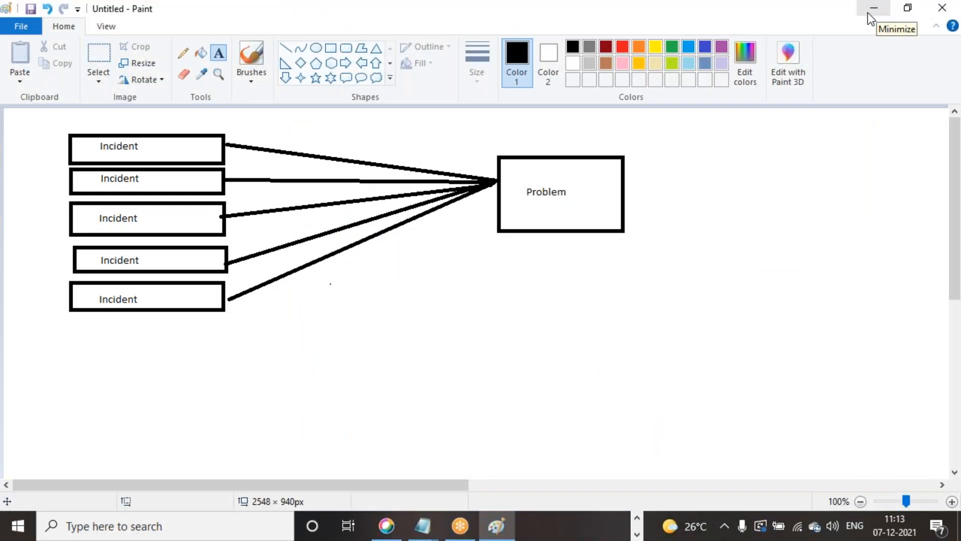
left_click(871, 9)
left_click(873, 8)
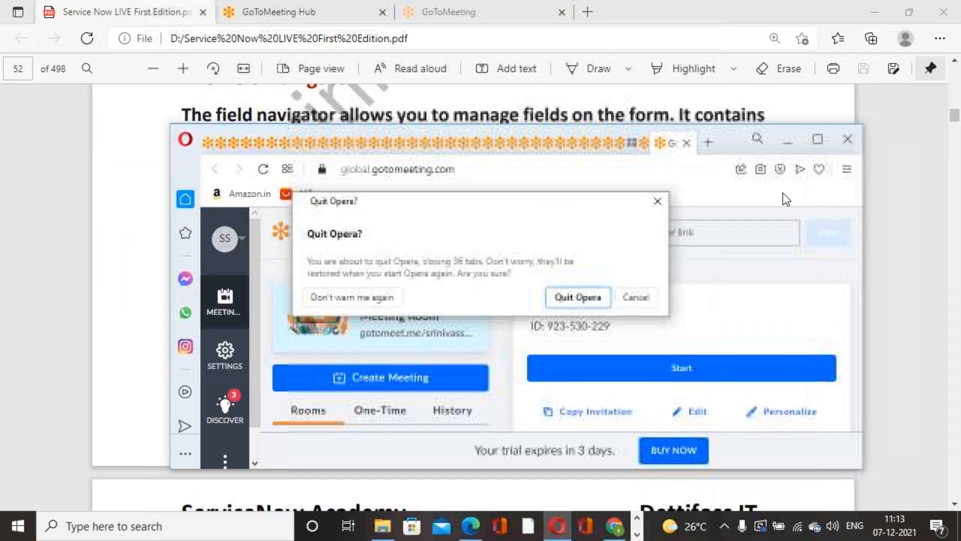
left_click(656, 204)
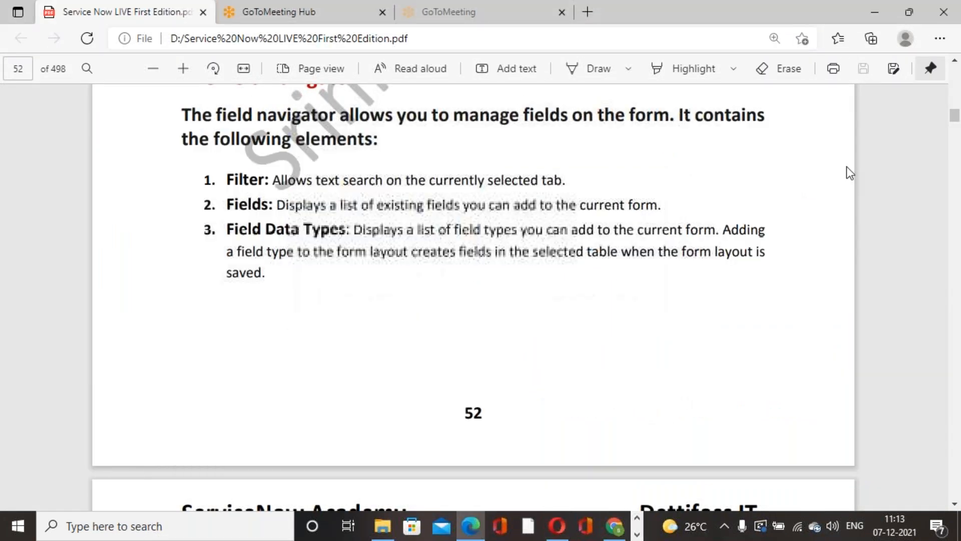
left_click(875, 12)
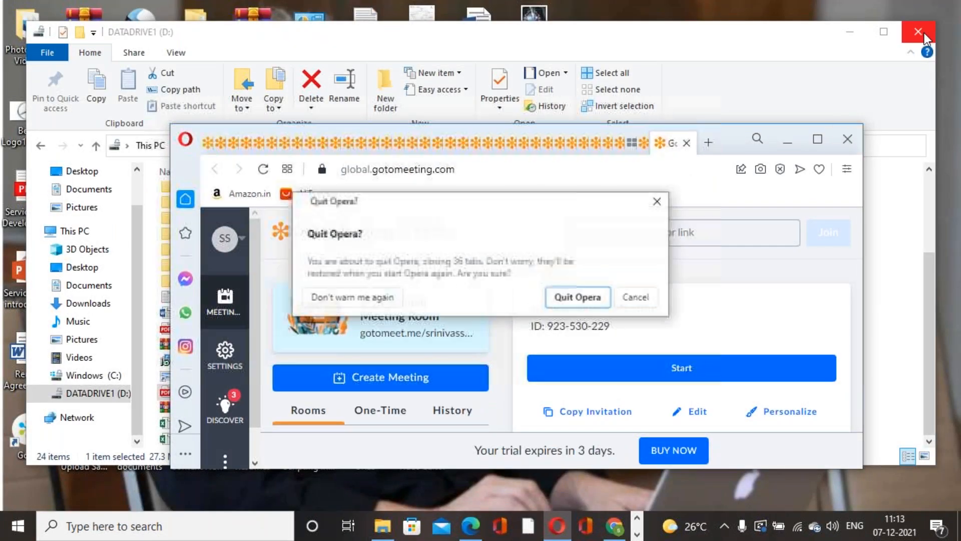
left_click(924, 32)
Step: Look through the files on DATADRIVE1 (D:) in a new File Explorer window and close it
key("super")
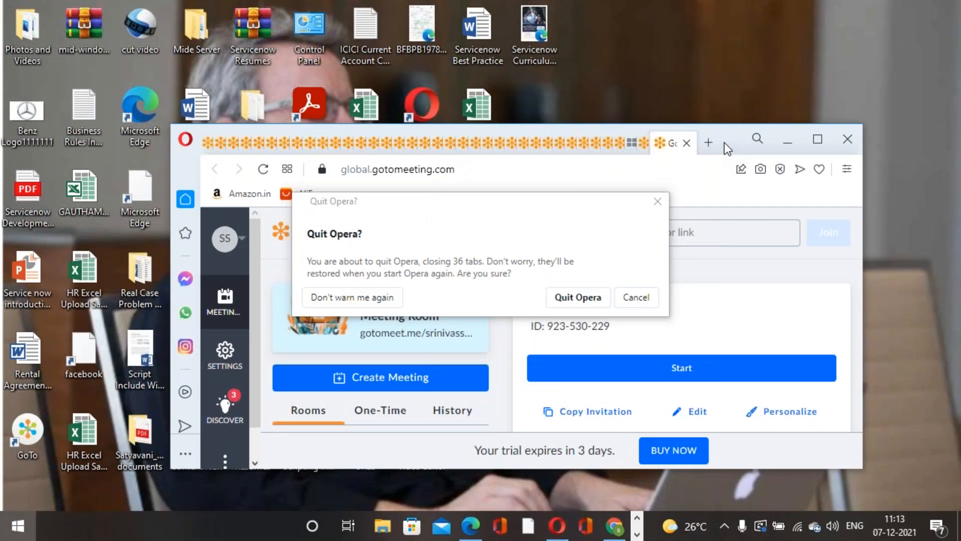
key("super+e")
scroll(292, 414, "down", 3)
scroll(145, 361, "down", 10)
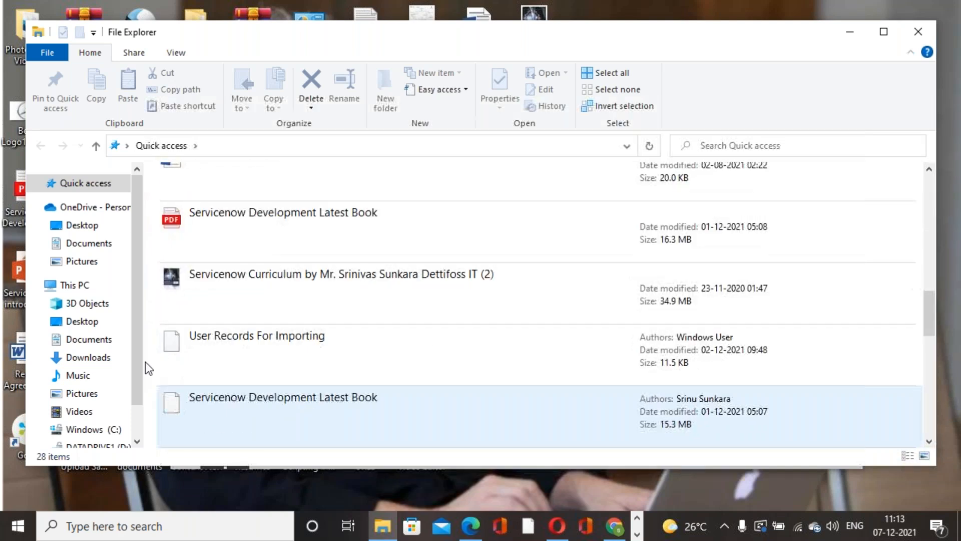
scroll(139, 360, "down", 1)
left_click(95, 394)
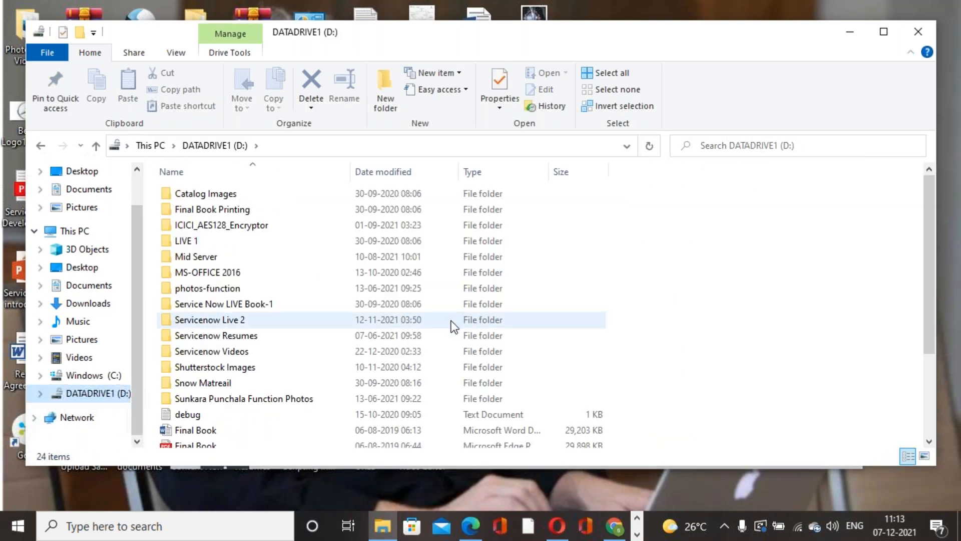
scroll(452, 320, "down", 3)
scroll(233, 394, "up", 3)
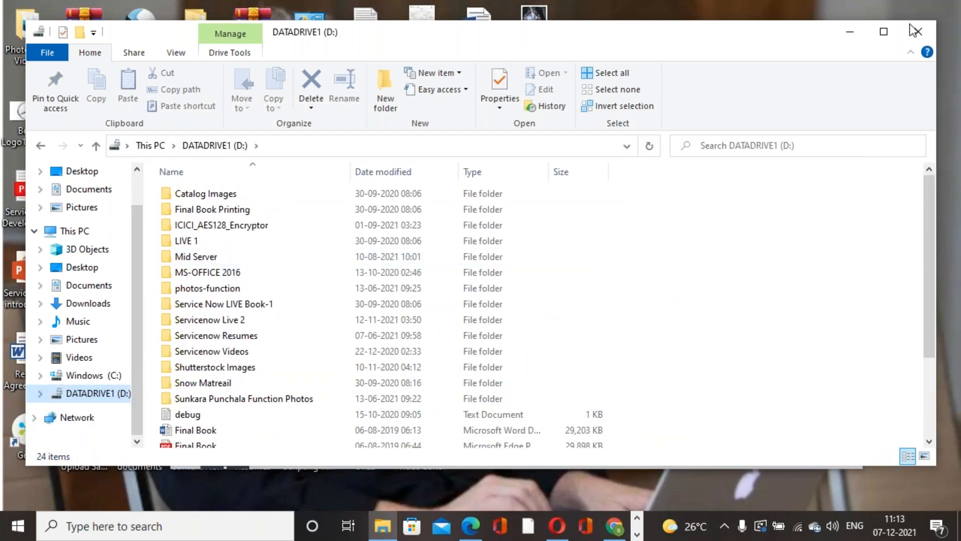
left_click(919, 33)
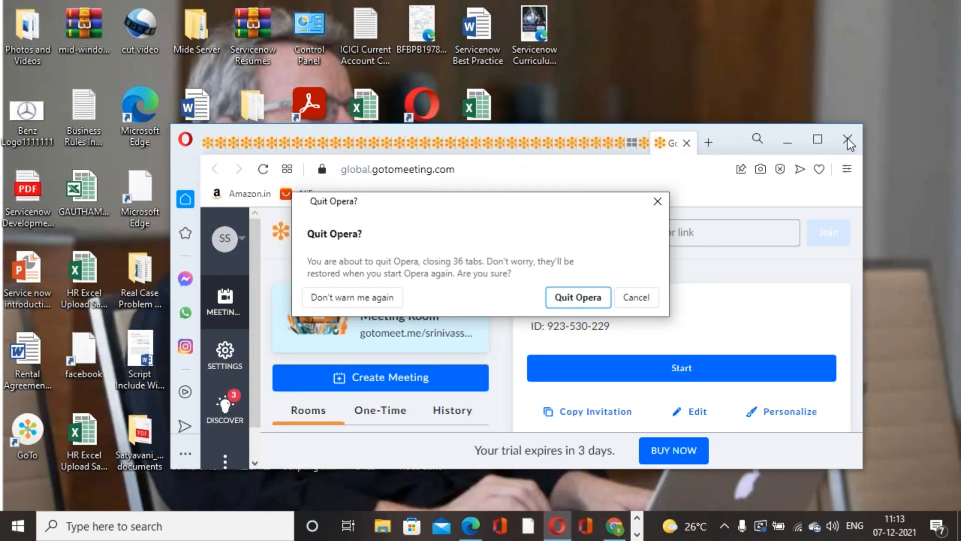
Step: Quit Opera and open the Servicenow Curriculum PDF from the desktop
left_click(597, 300)
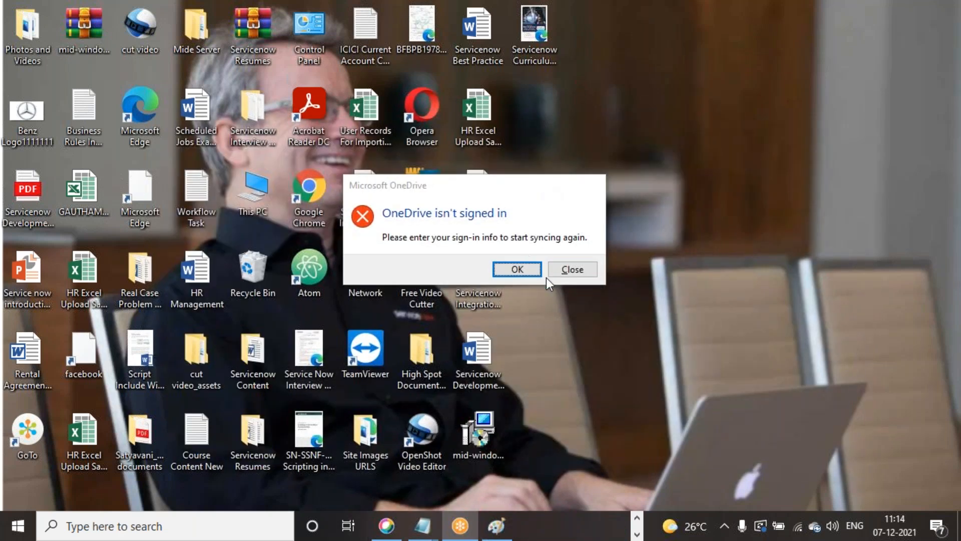
left_click(573, 270)
double_click(540, 38)
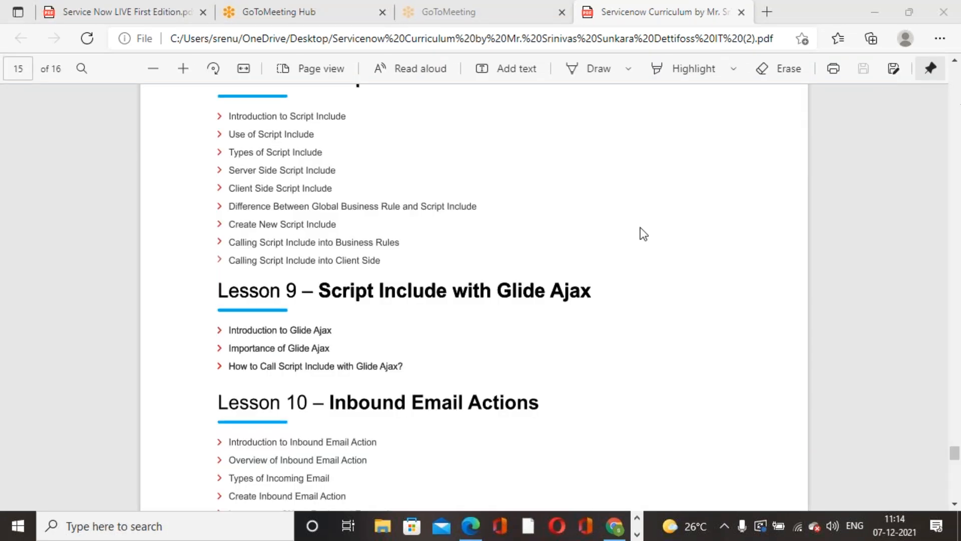
Step: Browse the curriculum's lessons on Service Catalog, Workflow, Execution Plan, and Reports & Dash Boards
scroll(828, 215, "down", 10)
scroll(896, 215, "down", 5)
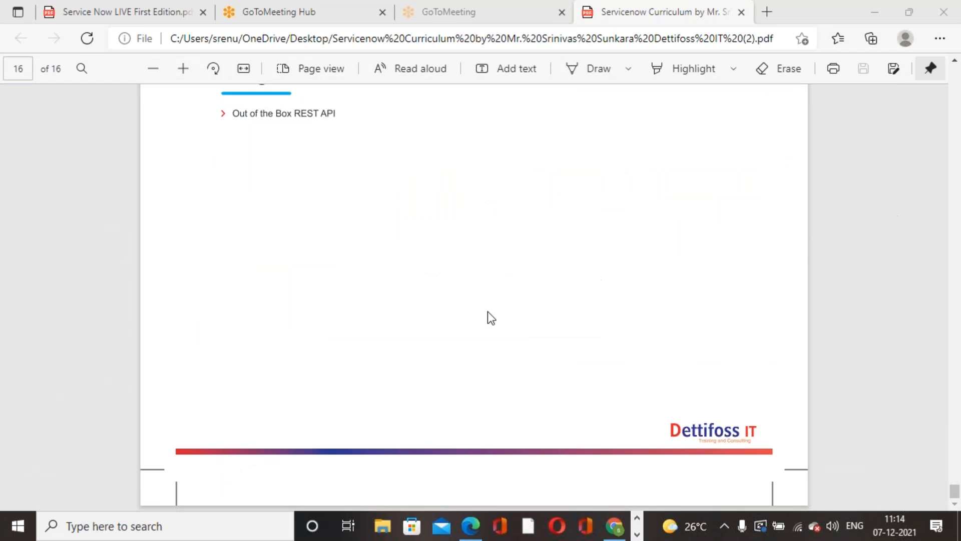
scroll(477, 344, "up", 8)
scroll(476, 345, "up", 20)
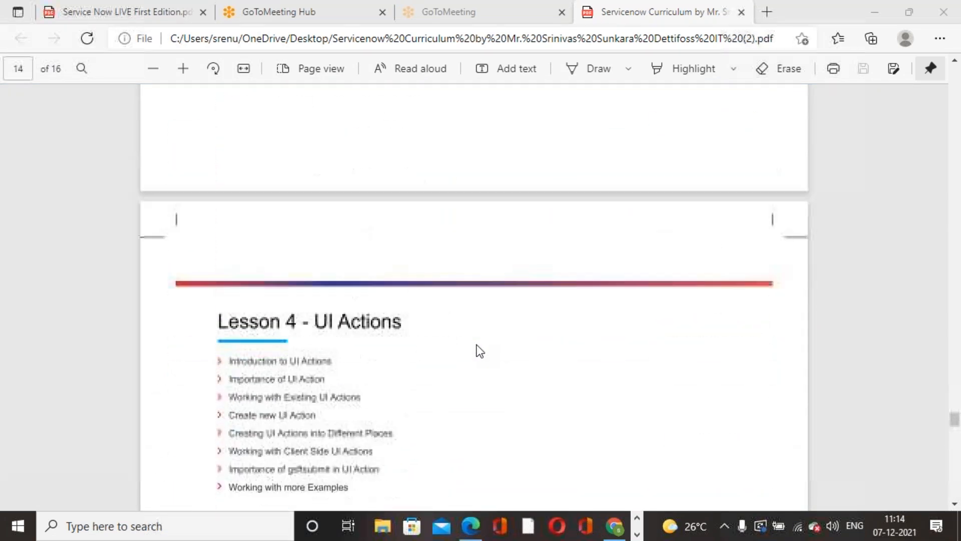
scroll(480, 351, "up", 20)
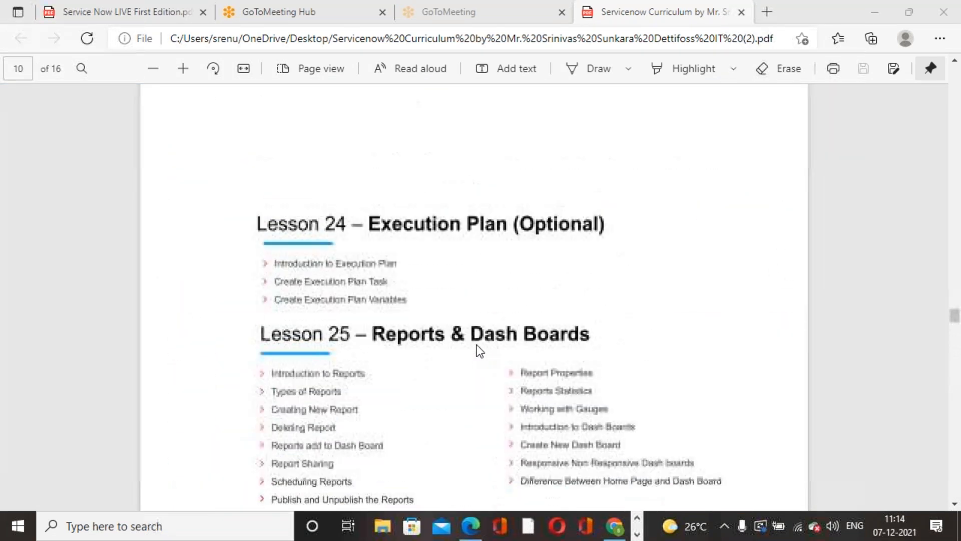
scroll(480, 351, "up", 3)
scroll(481, 345, "down", 8)
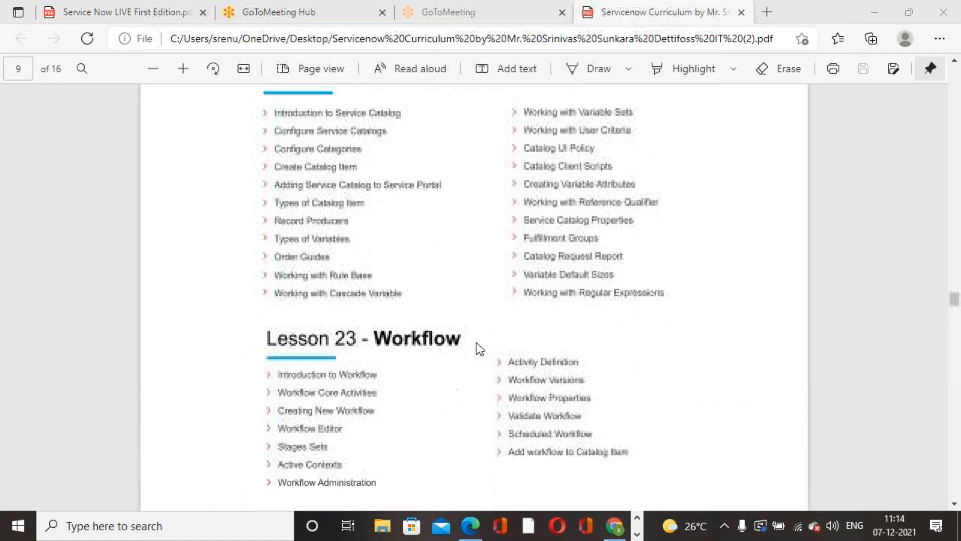
scroll(436, 260, "down", 5)
scroll(436, 260, "up", 7)
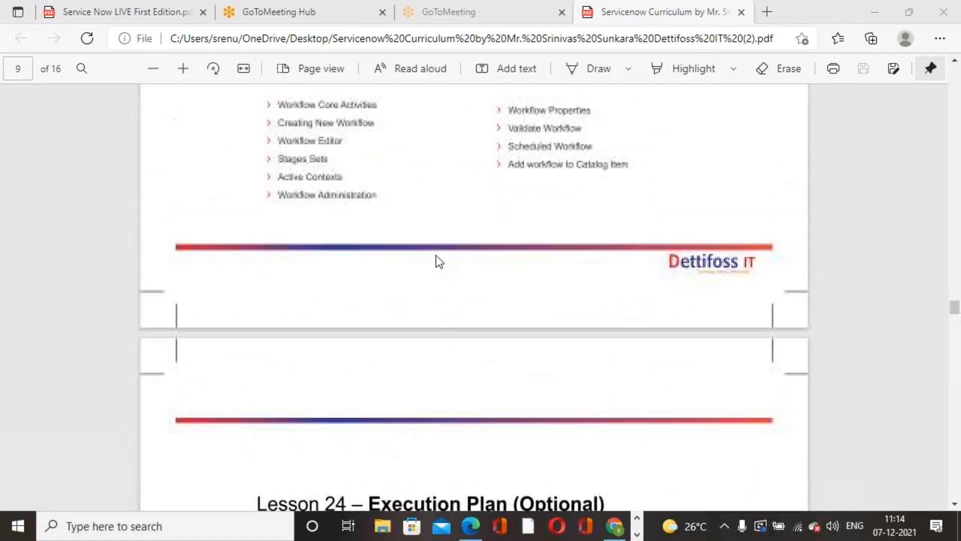
scroll(429, 251, "down", 8)
scroll(430, 253, "down", 2)
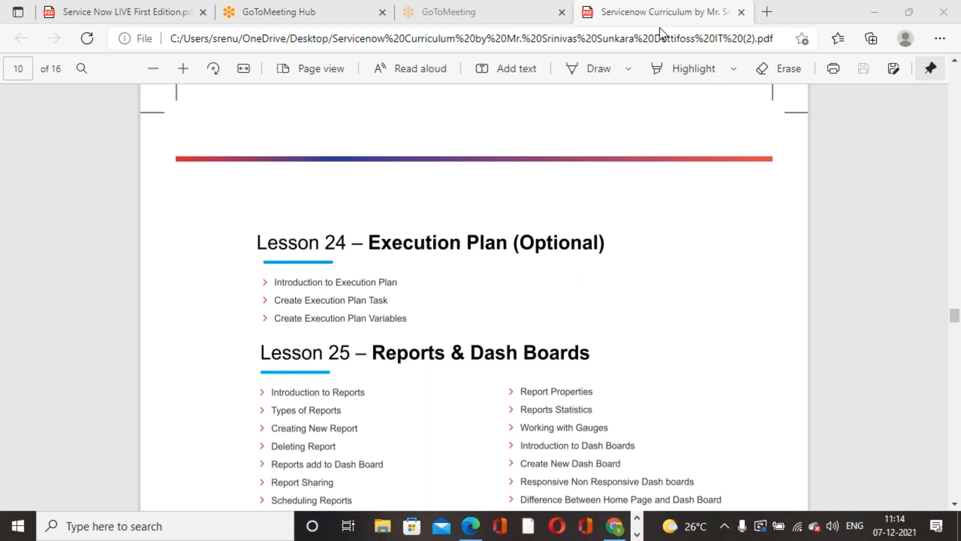
Step: Examine the topics of Lesson 27 Email Notification and Lesson 28 Configure MID Server in the curriculum
scroll(488, 349, "down", 15)
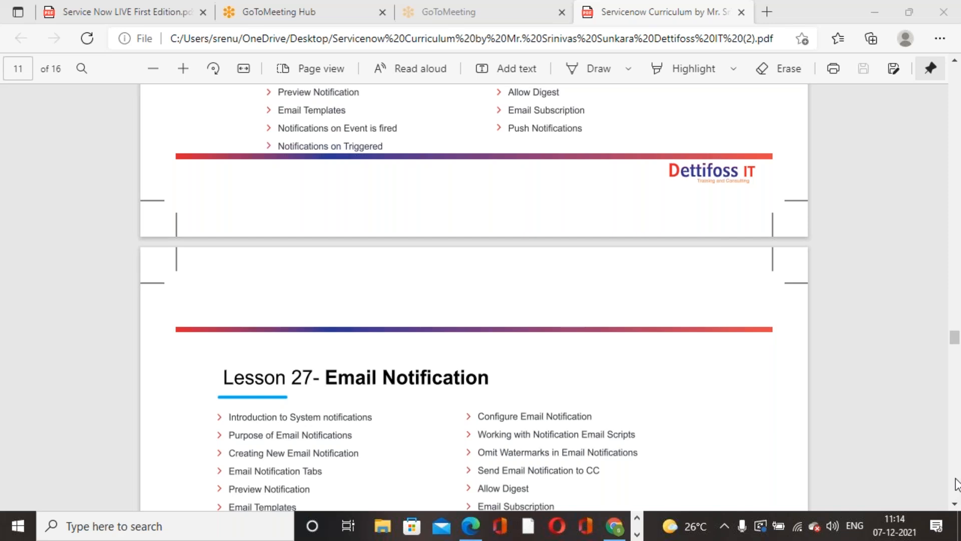
scroll(594, 331, "down", 1)
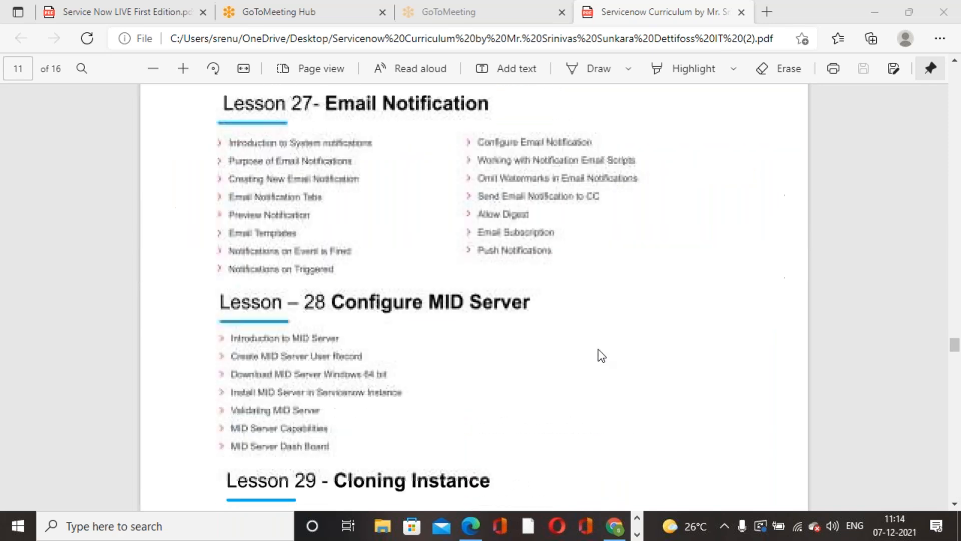
scroll(596, 341, "down", 1)
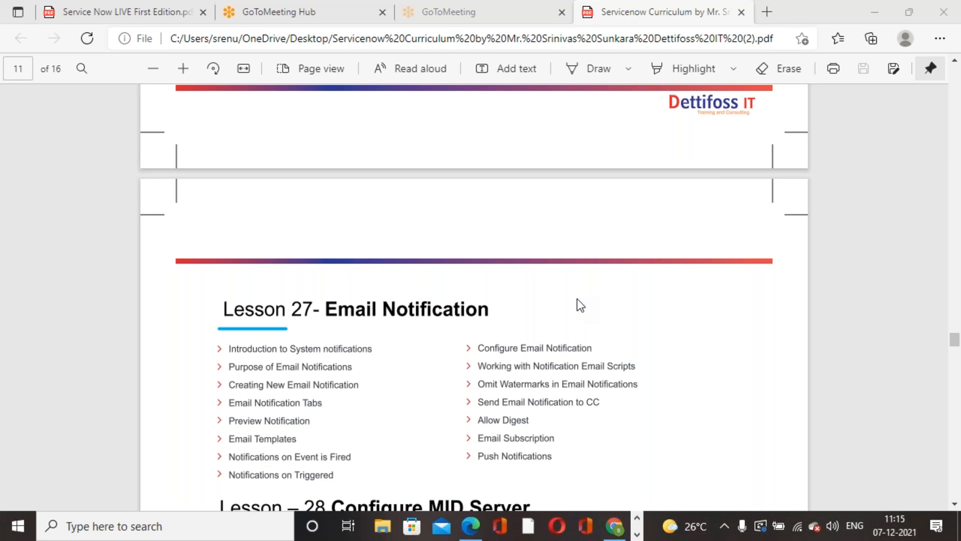
scroll(487, 295, "down", 10)
scroll(487, 296, "up", 6)
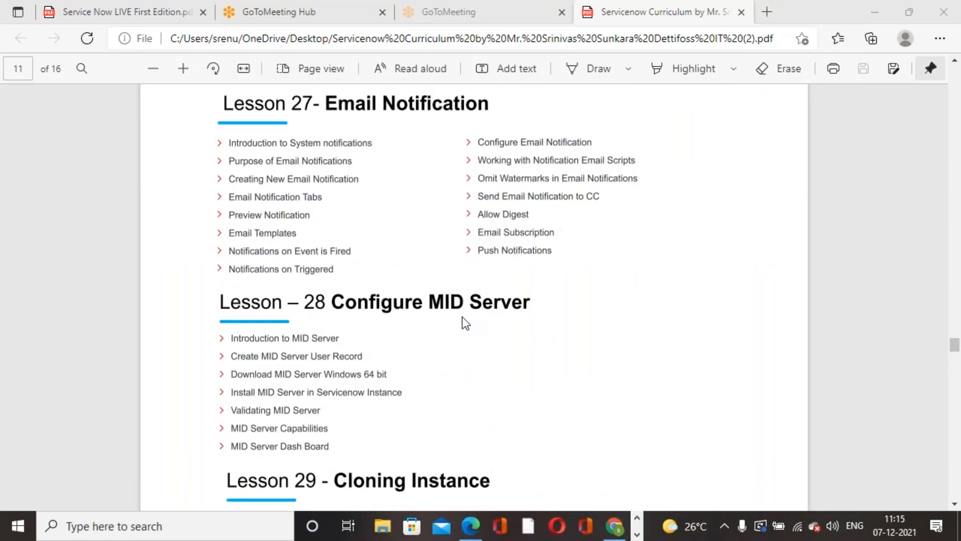